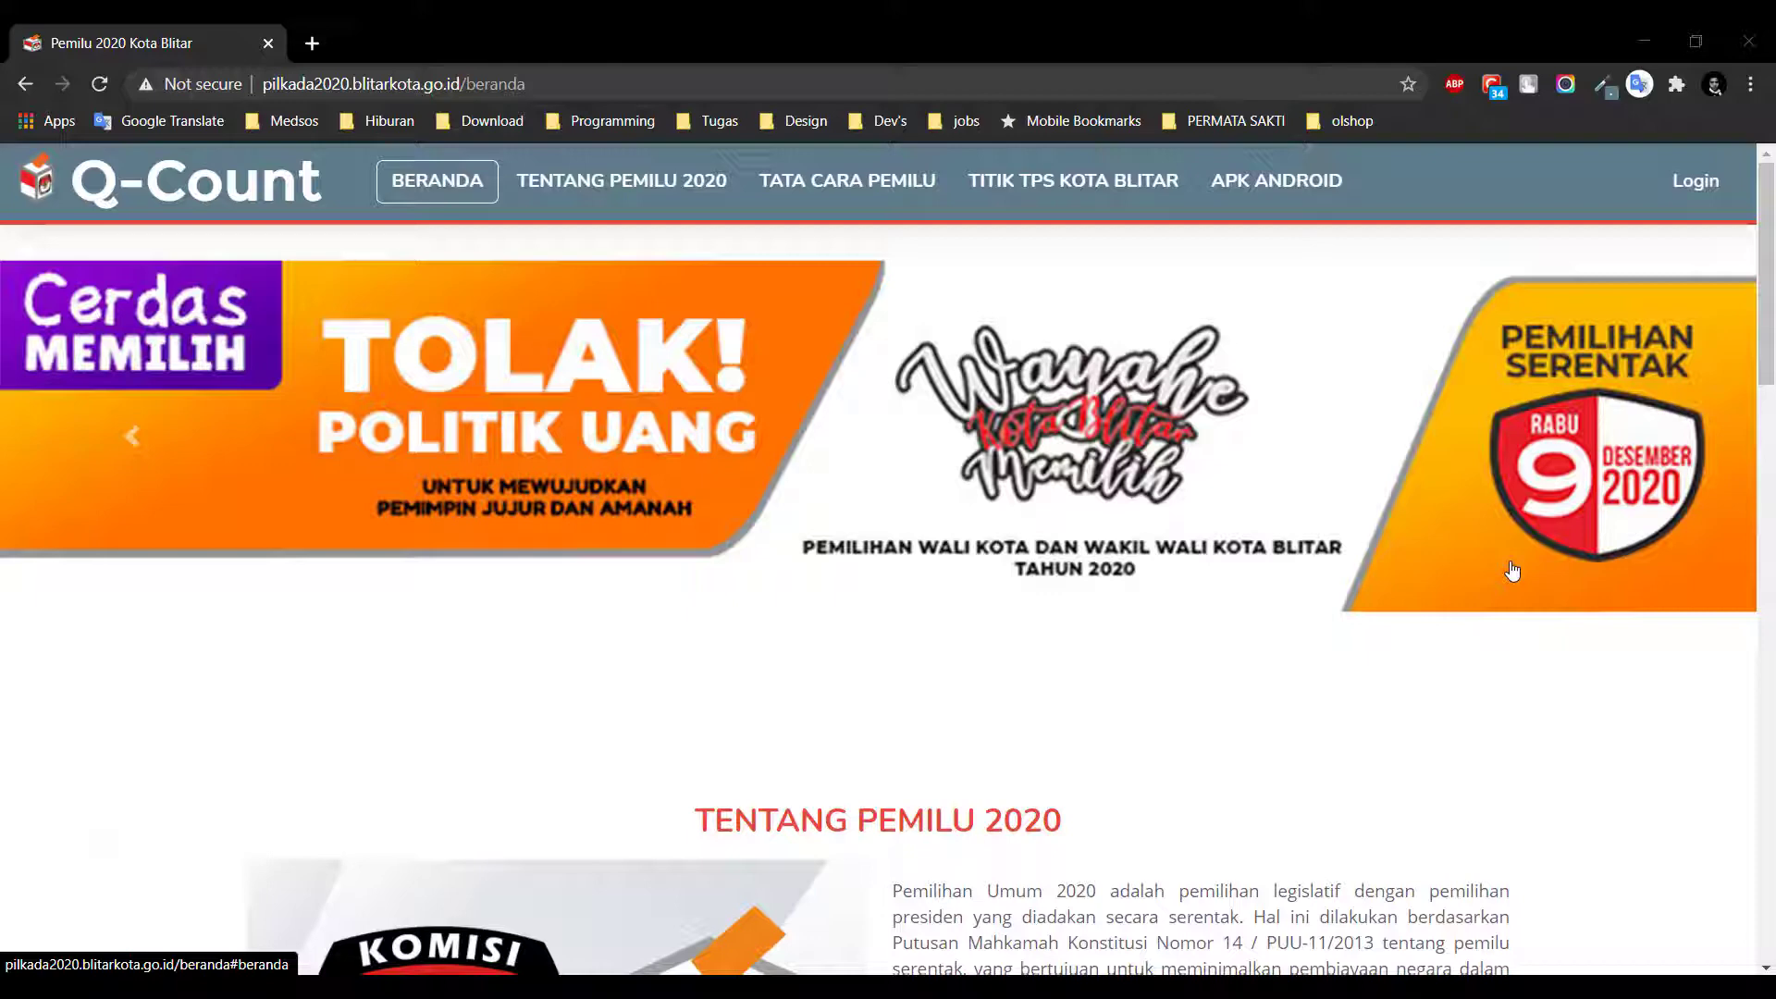
Highlight the site's domain in the address bar, then jump to the Tentang Pemilu 2020 section
{"action": "left_click", "coordinate": [573, 83]}
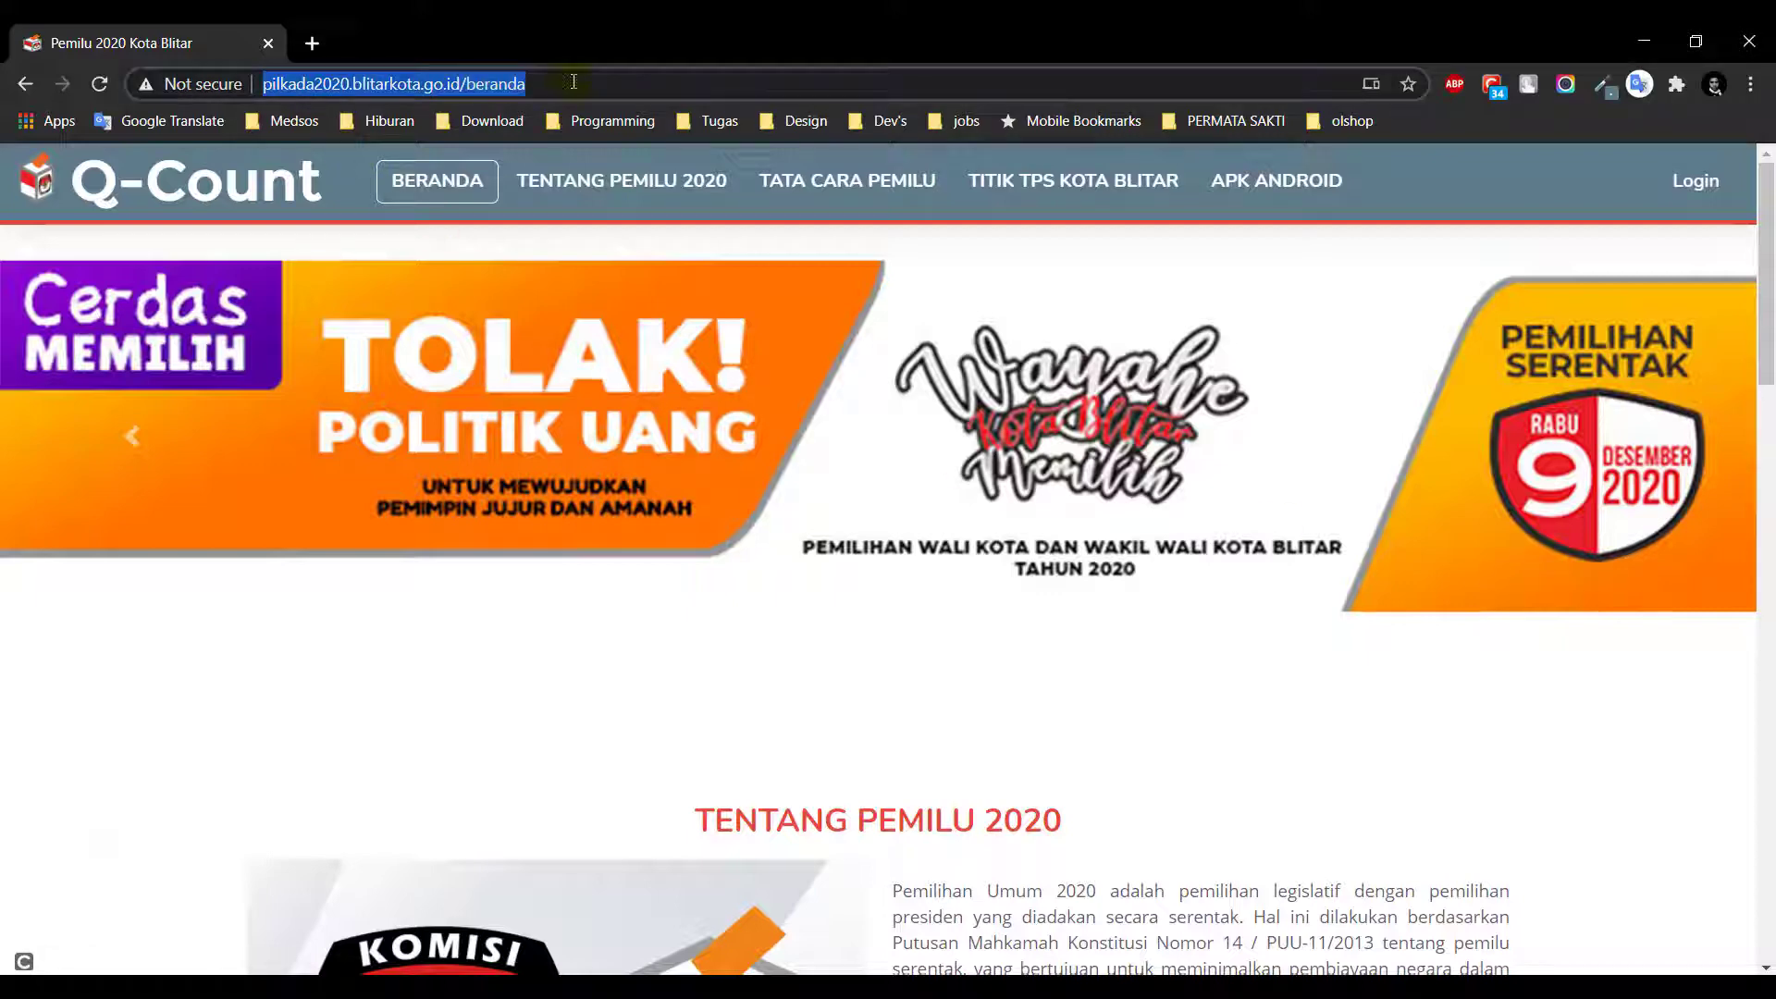
{"action": "key", "text": "ctrl+shift+Left"}
{"action": "key", "text": "ctrl+shift+Left"}
{"action": "key", "text": "ctrl+shift+Left"}
{"action": "key", "text": "ctrl+shift+Left"}
{"action": "key", "text": "ctrl+shift+Left"}
{"action": "key", "text": "ctrl+shift+Left"}
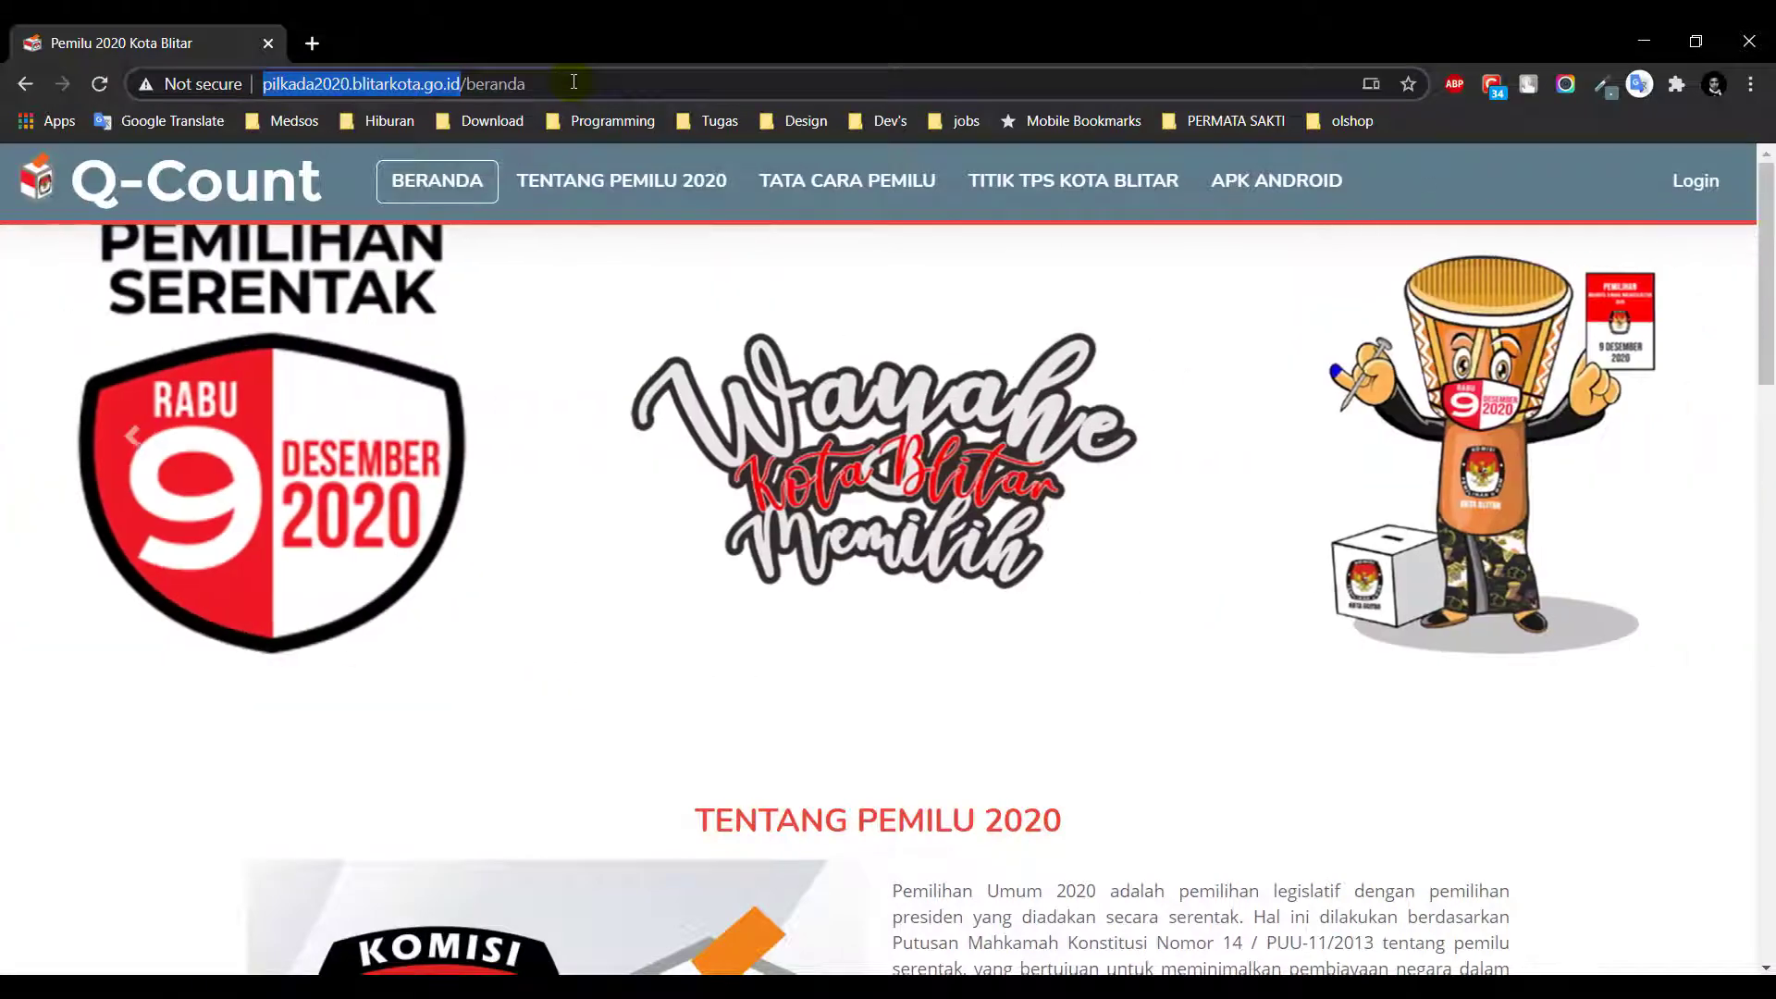
{"action": "left_click", "coordinate": [1202, 842]}
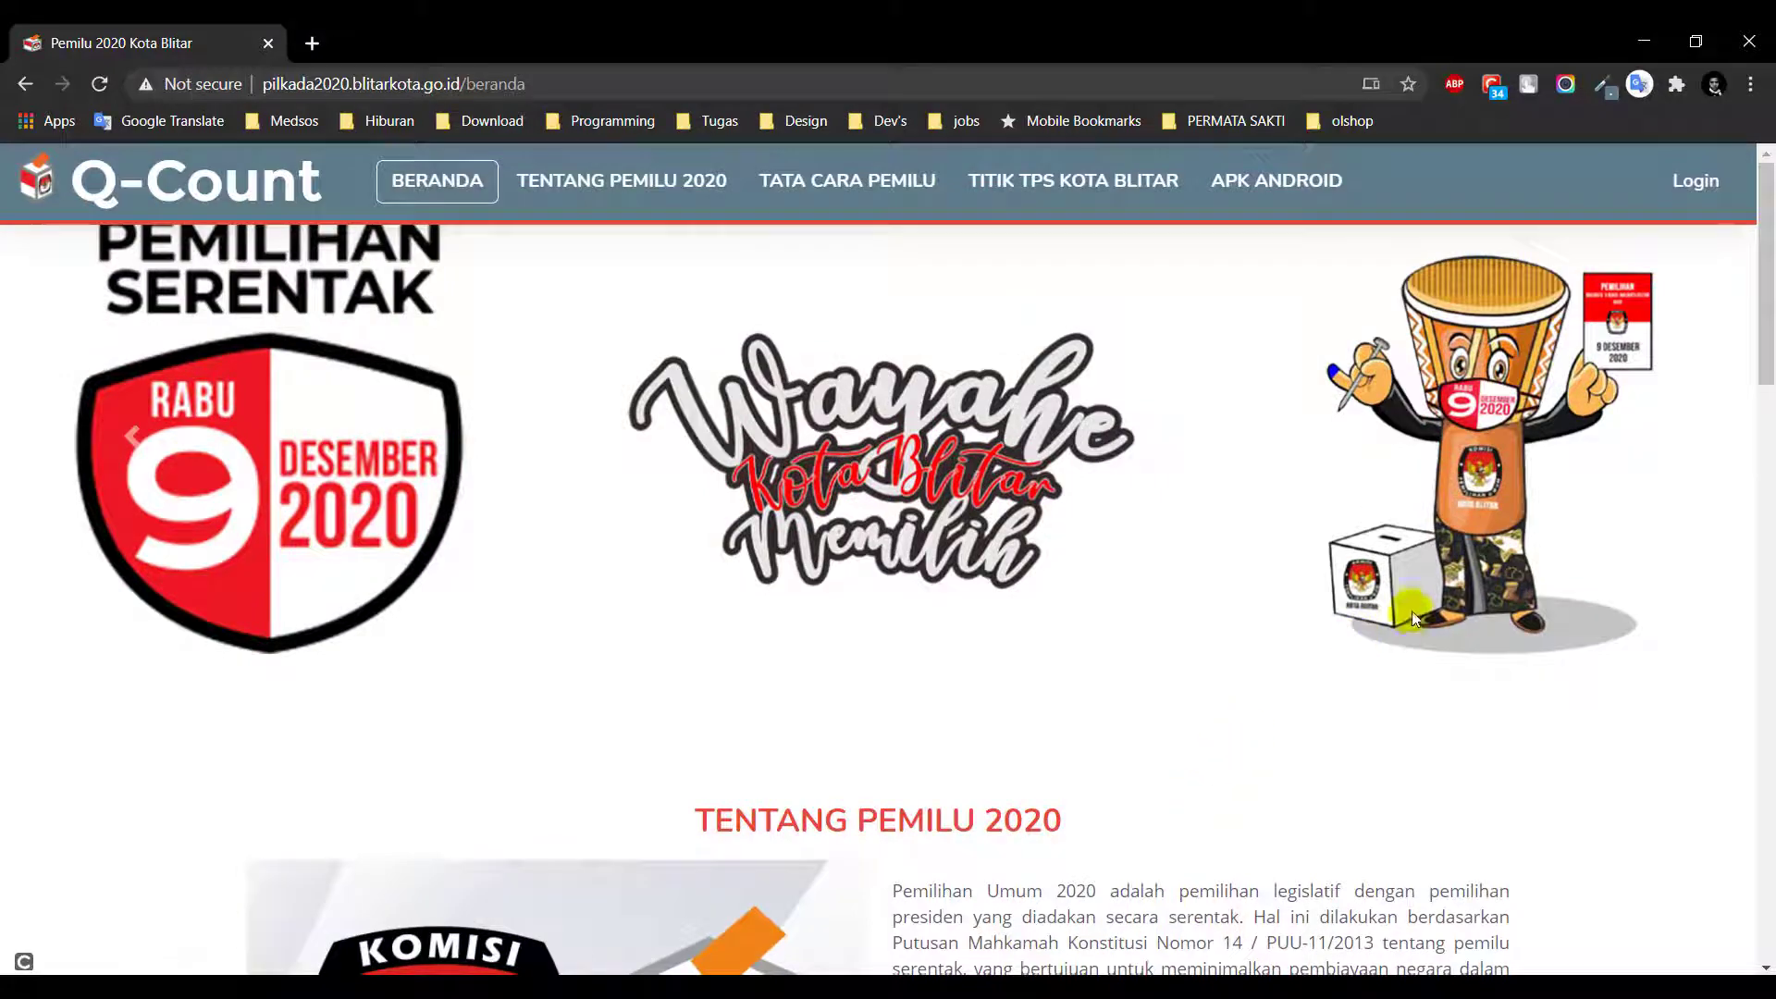
{"action": "scroll", "coordinate": [666, 398], "scroll_direction": "down", "scroll_amount": 1}
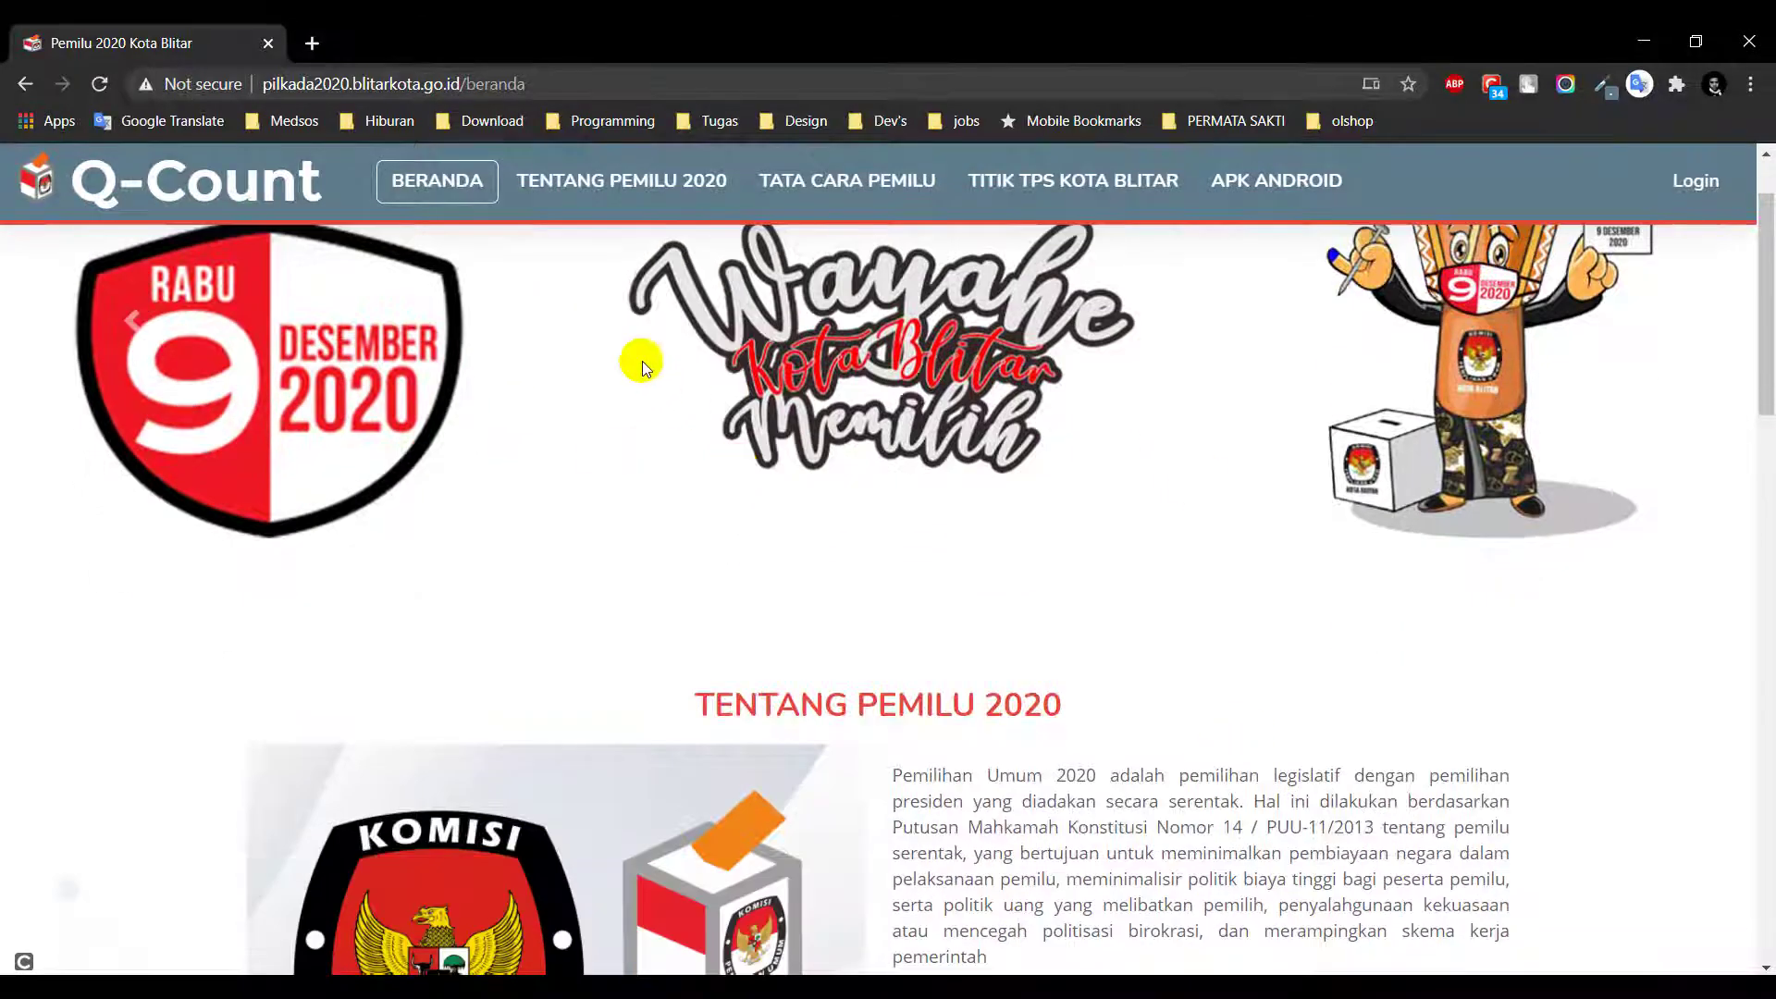
{"action": "left_click", "coordinate": [542, 185]}
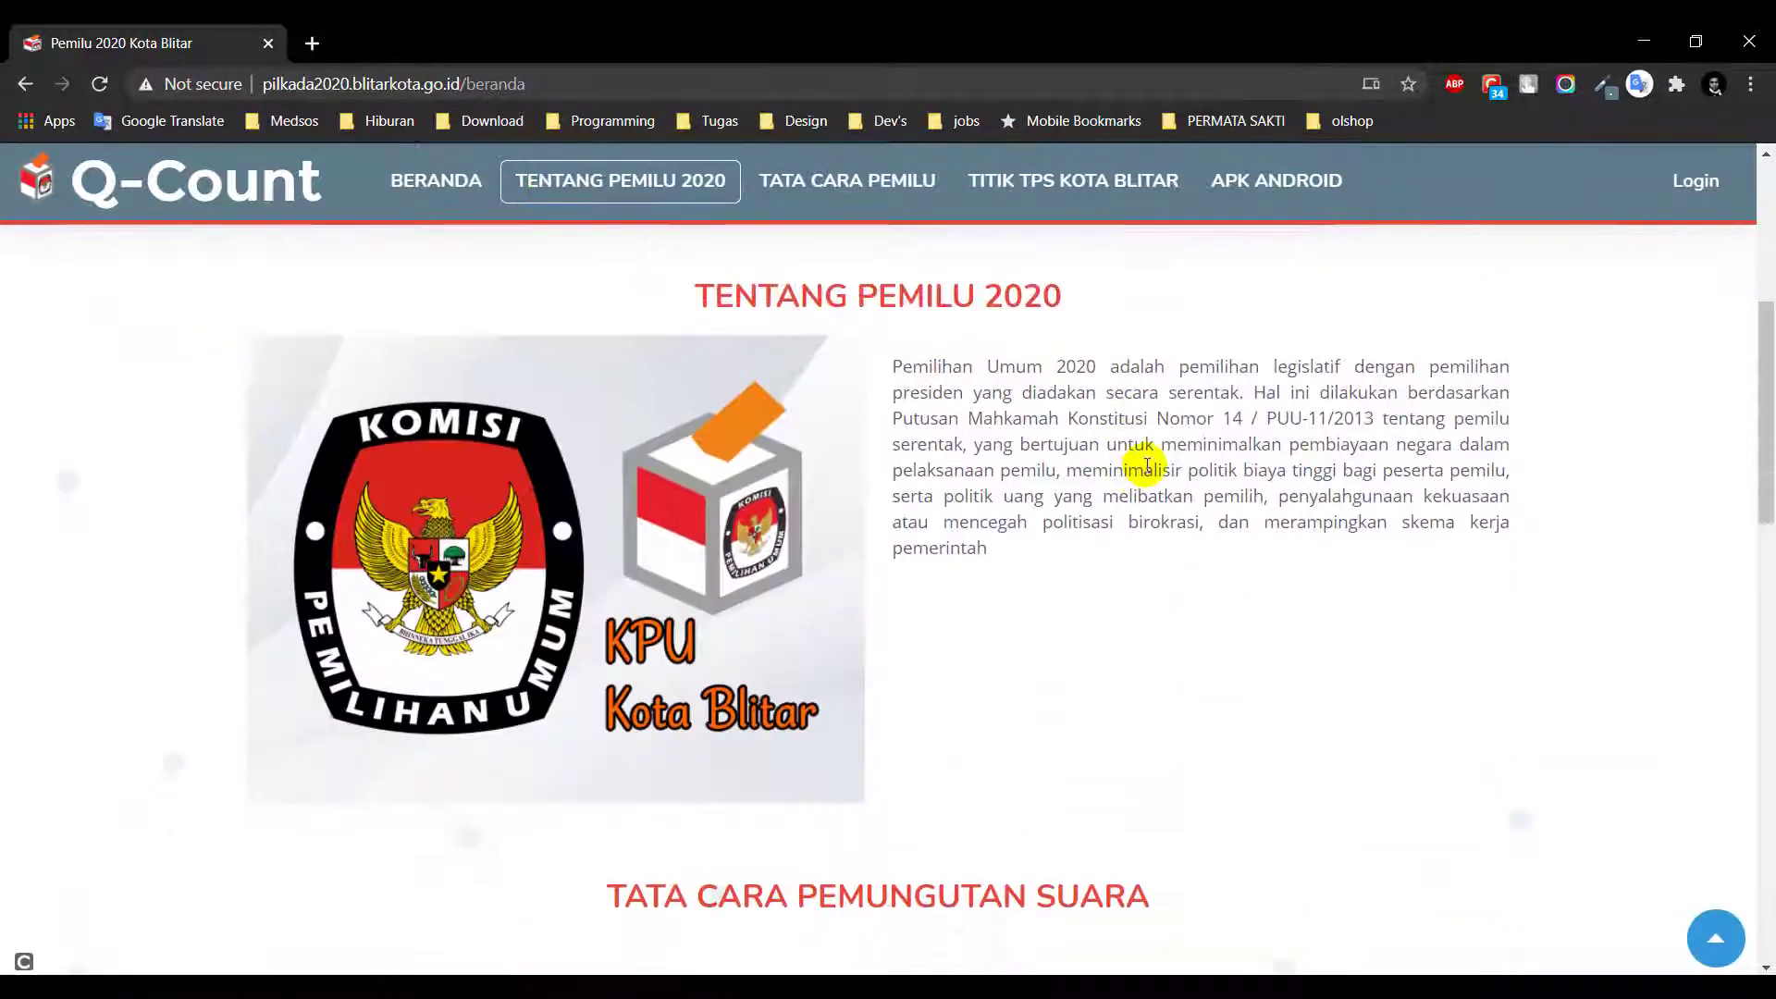
Jump through the Tata Cara Pemilu section to the Titik TPS Kota Blitar map
{"action": "left_click", "coordinate": [825, 175]}
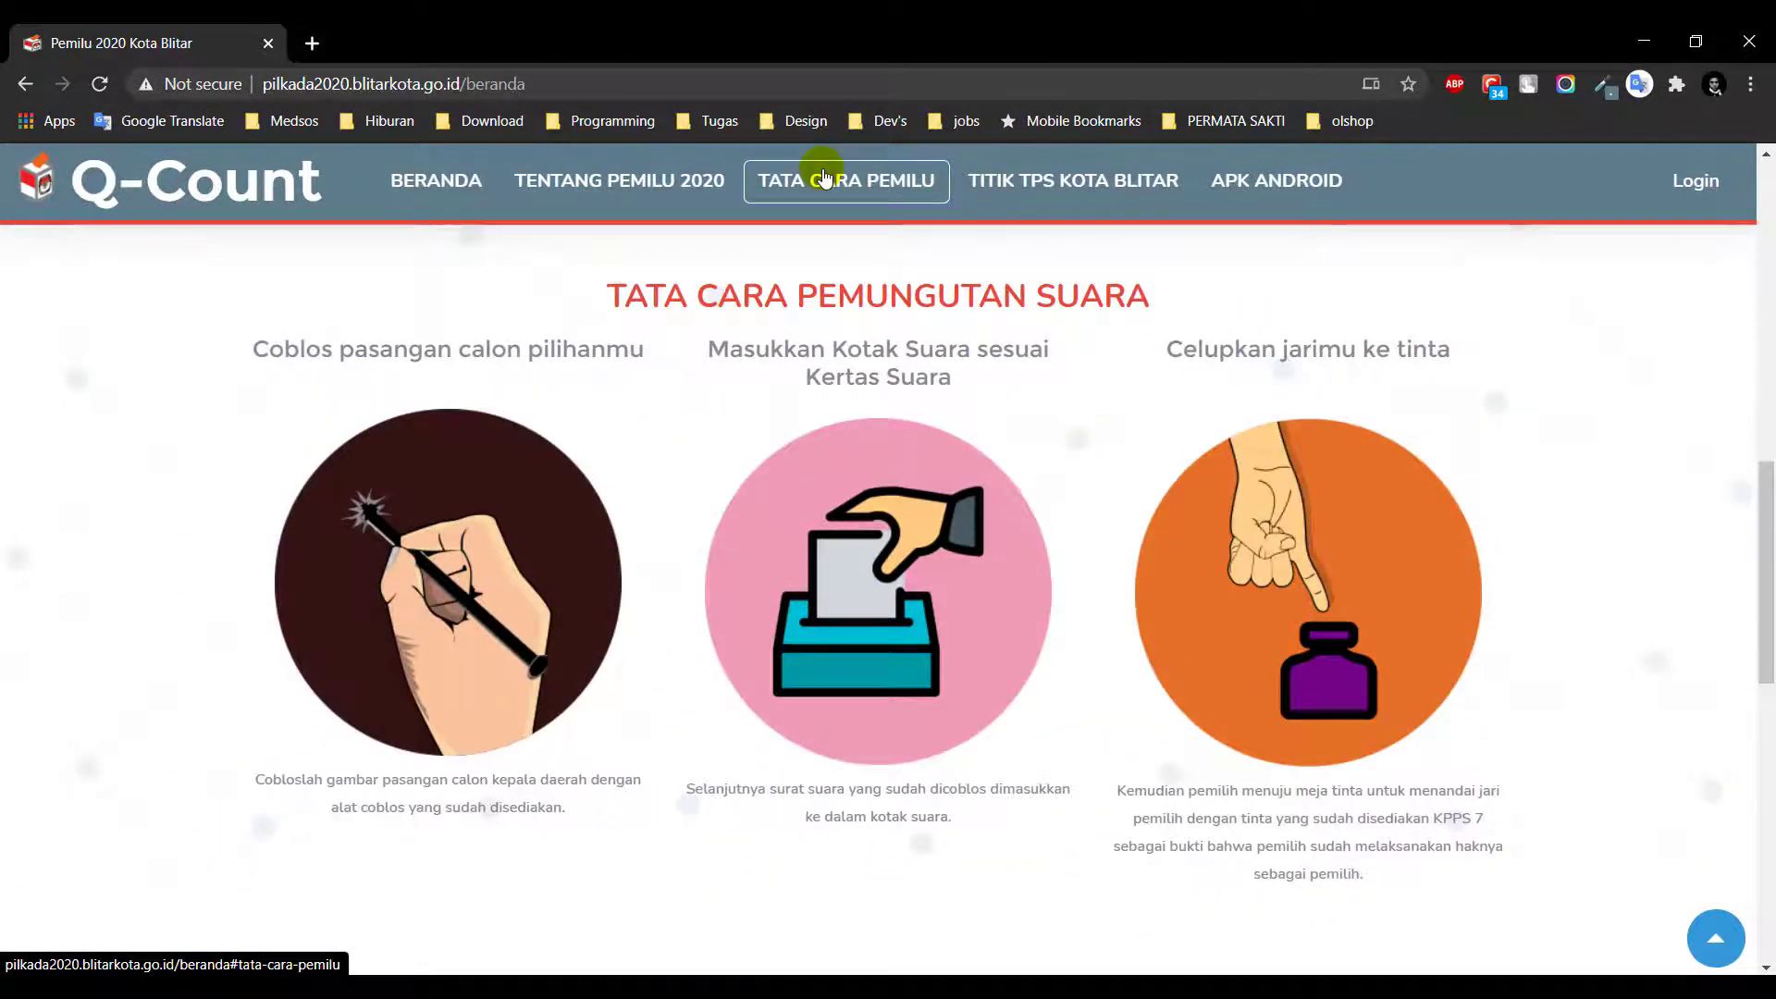
{"action": "left_click", "coordinate": [1038, 194]}
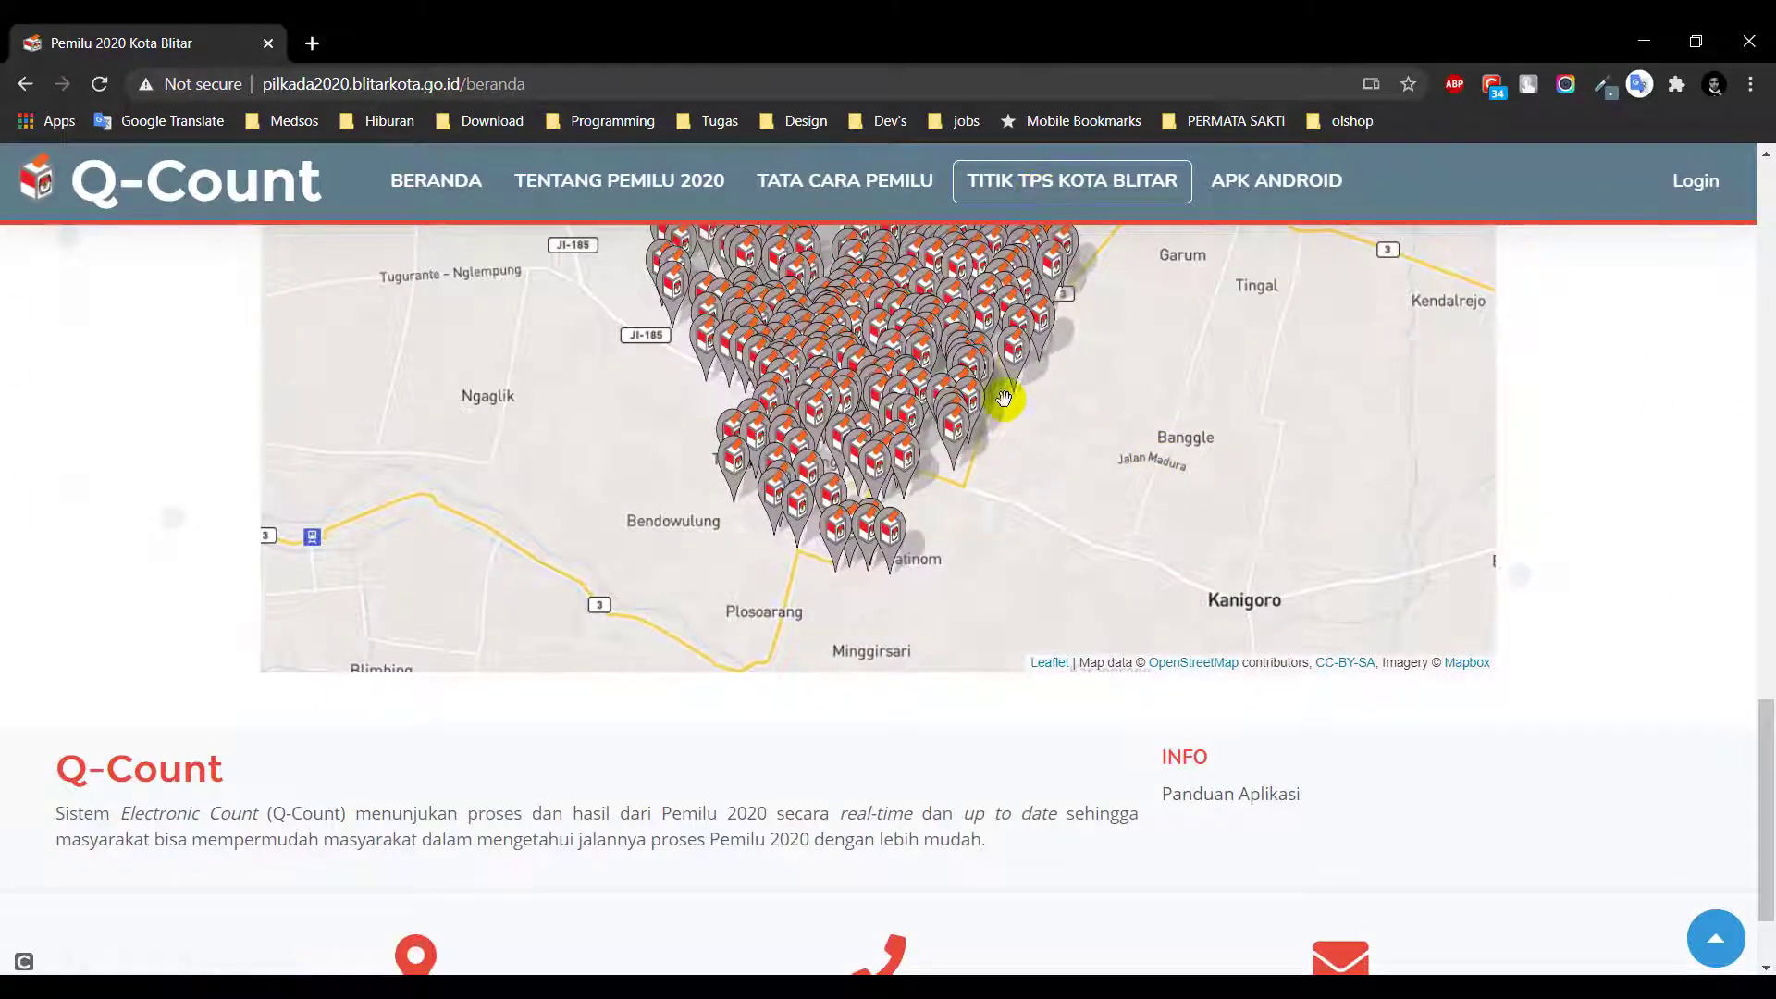
Zoom and pan the TPS map, then open the Detail TPS for TPS 004 Kel. Gedog
{"action": "left_click_drag", "start_coordinate": [1004, 397], "coordinate": [1054, 493]}
{"action": "scroll", "coordinate": [1632, 413], "scroll_direction": "up", "scroll_amount": 3}
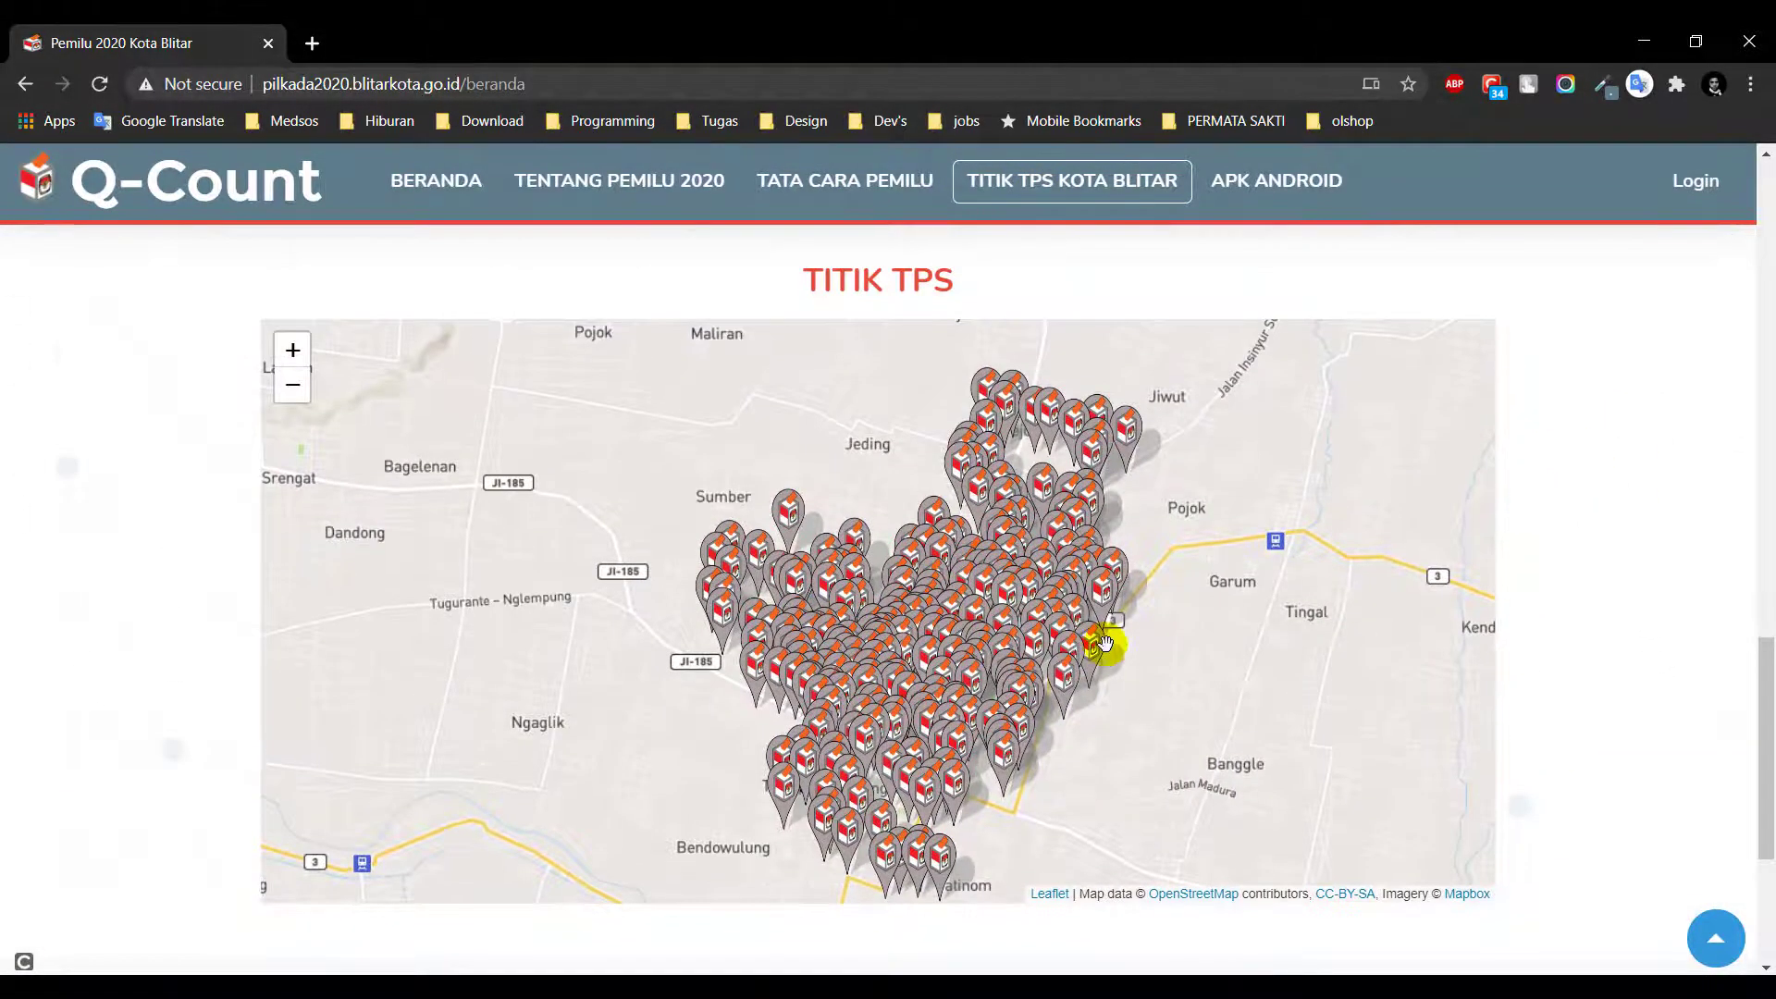
{"action": "scroll", "coordinate": [1107, 649], "scroll_direction": "up", "scroll_amount": 3}
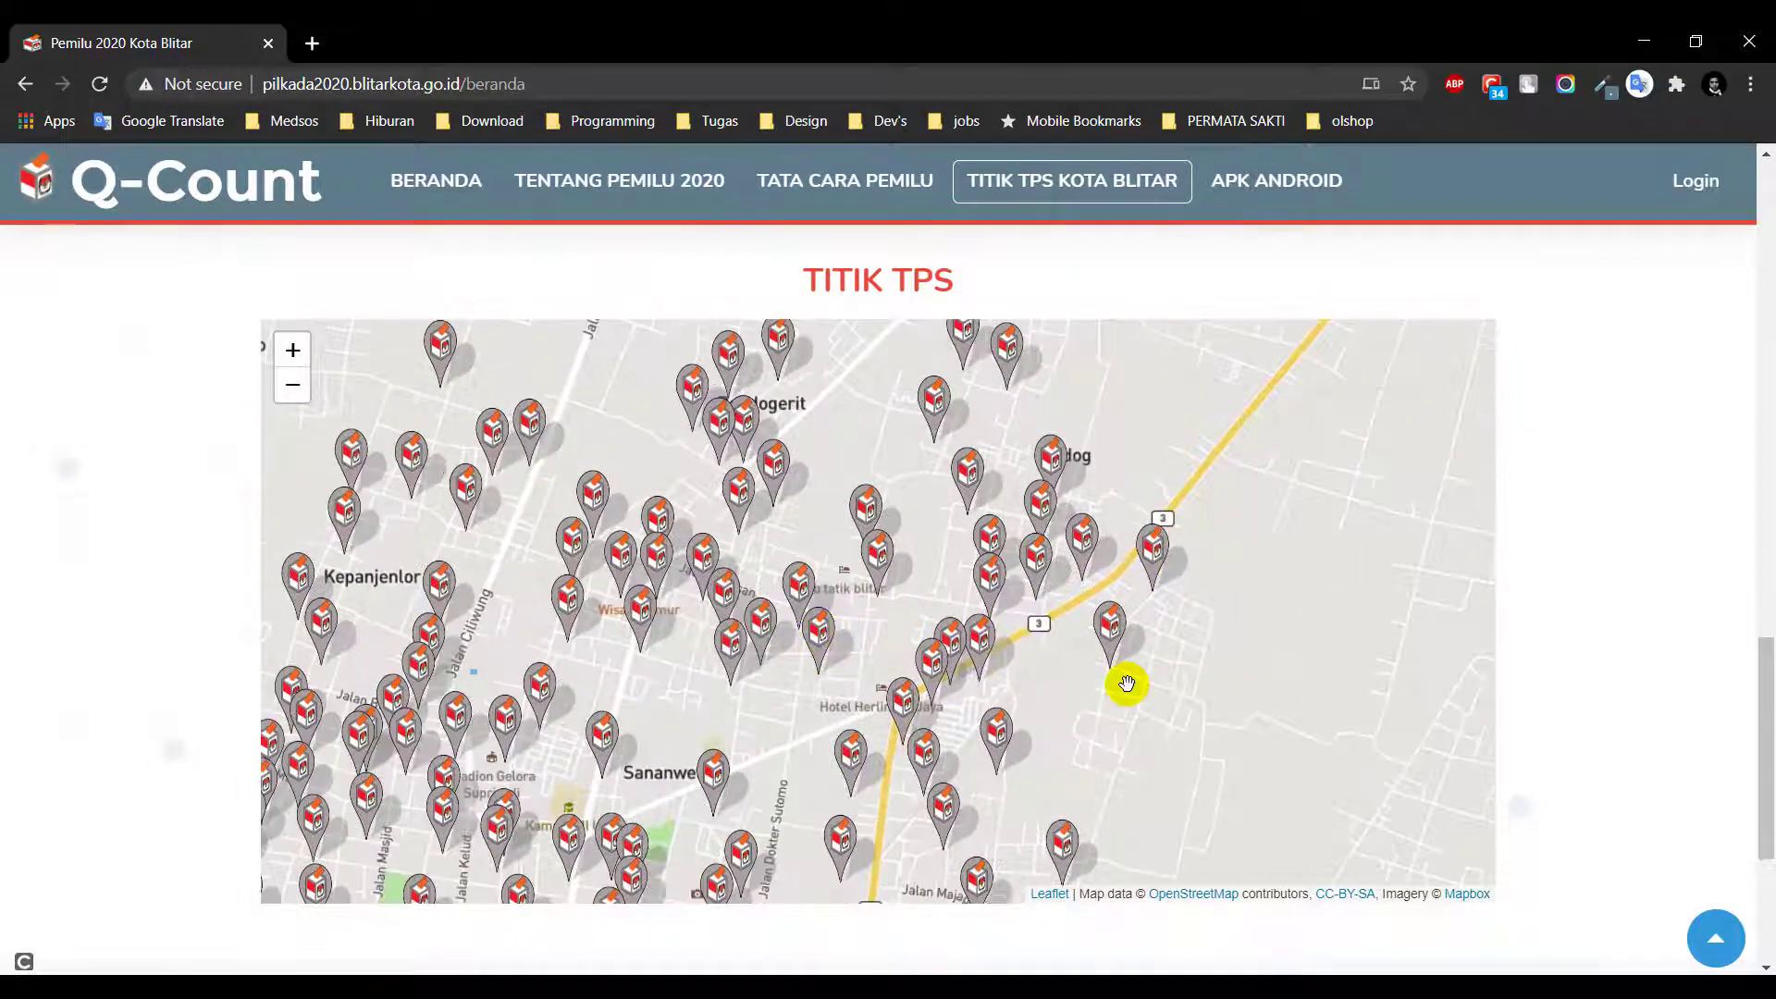
{"action": "mouse_move", "coordinate": [1209, 647]}
{"action": "left_mouse_down"}
{"action": "mouse_move", "coordinate": [1305, 740]}
{"action": "mouse_move", "coordinate": [1174, 654]}
{"action": "left_mouse_up"}
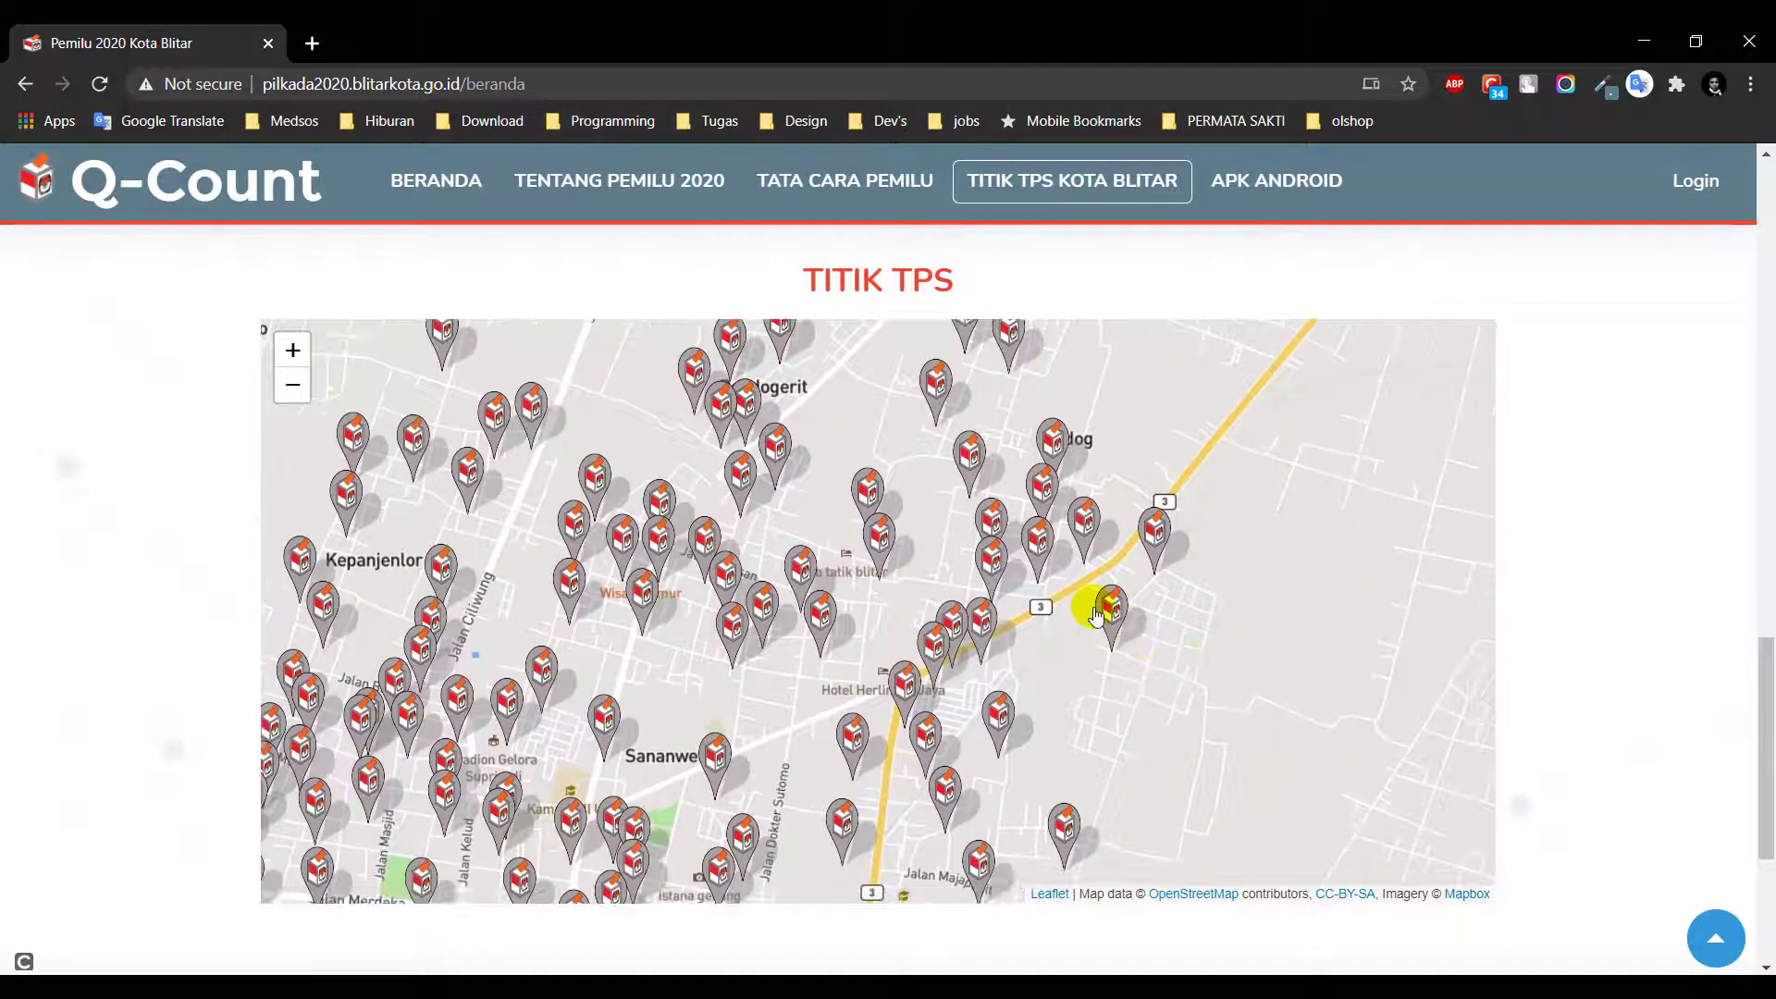
{"action": "left_click", "coordinate": [1111, 611]}
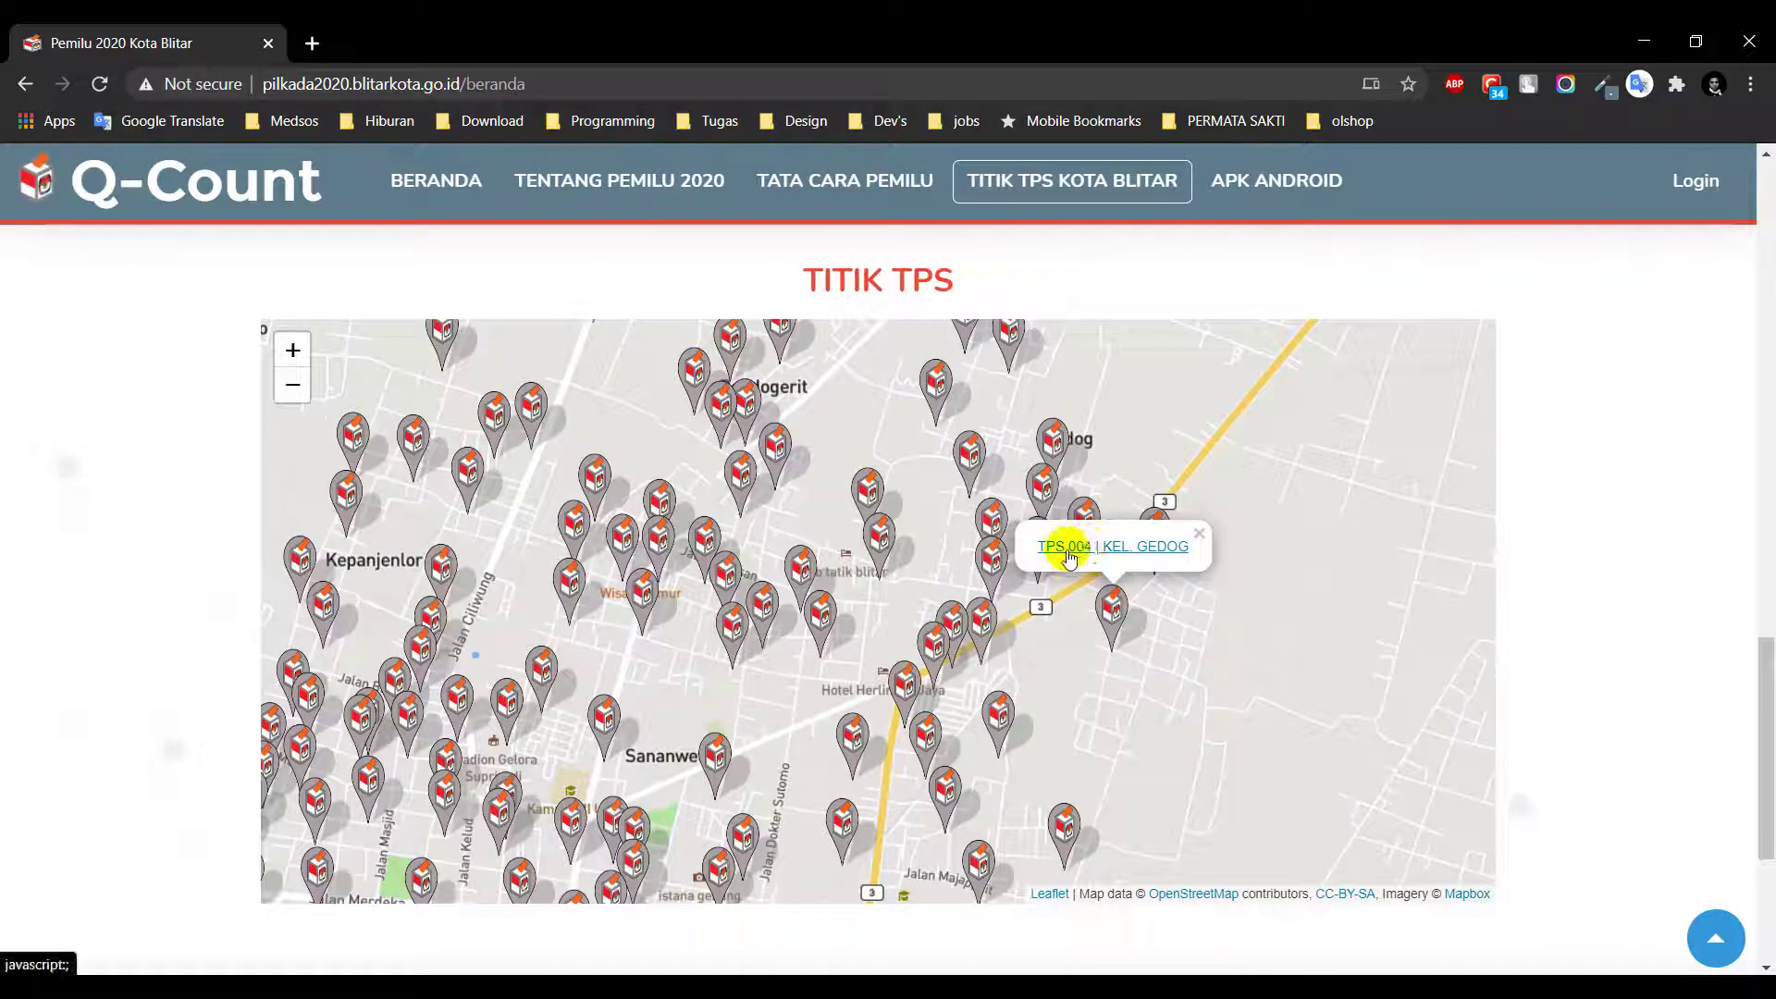
{"action": "left_click", "coordinate": [1134, 554]}
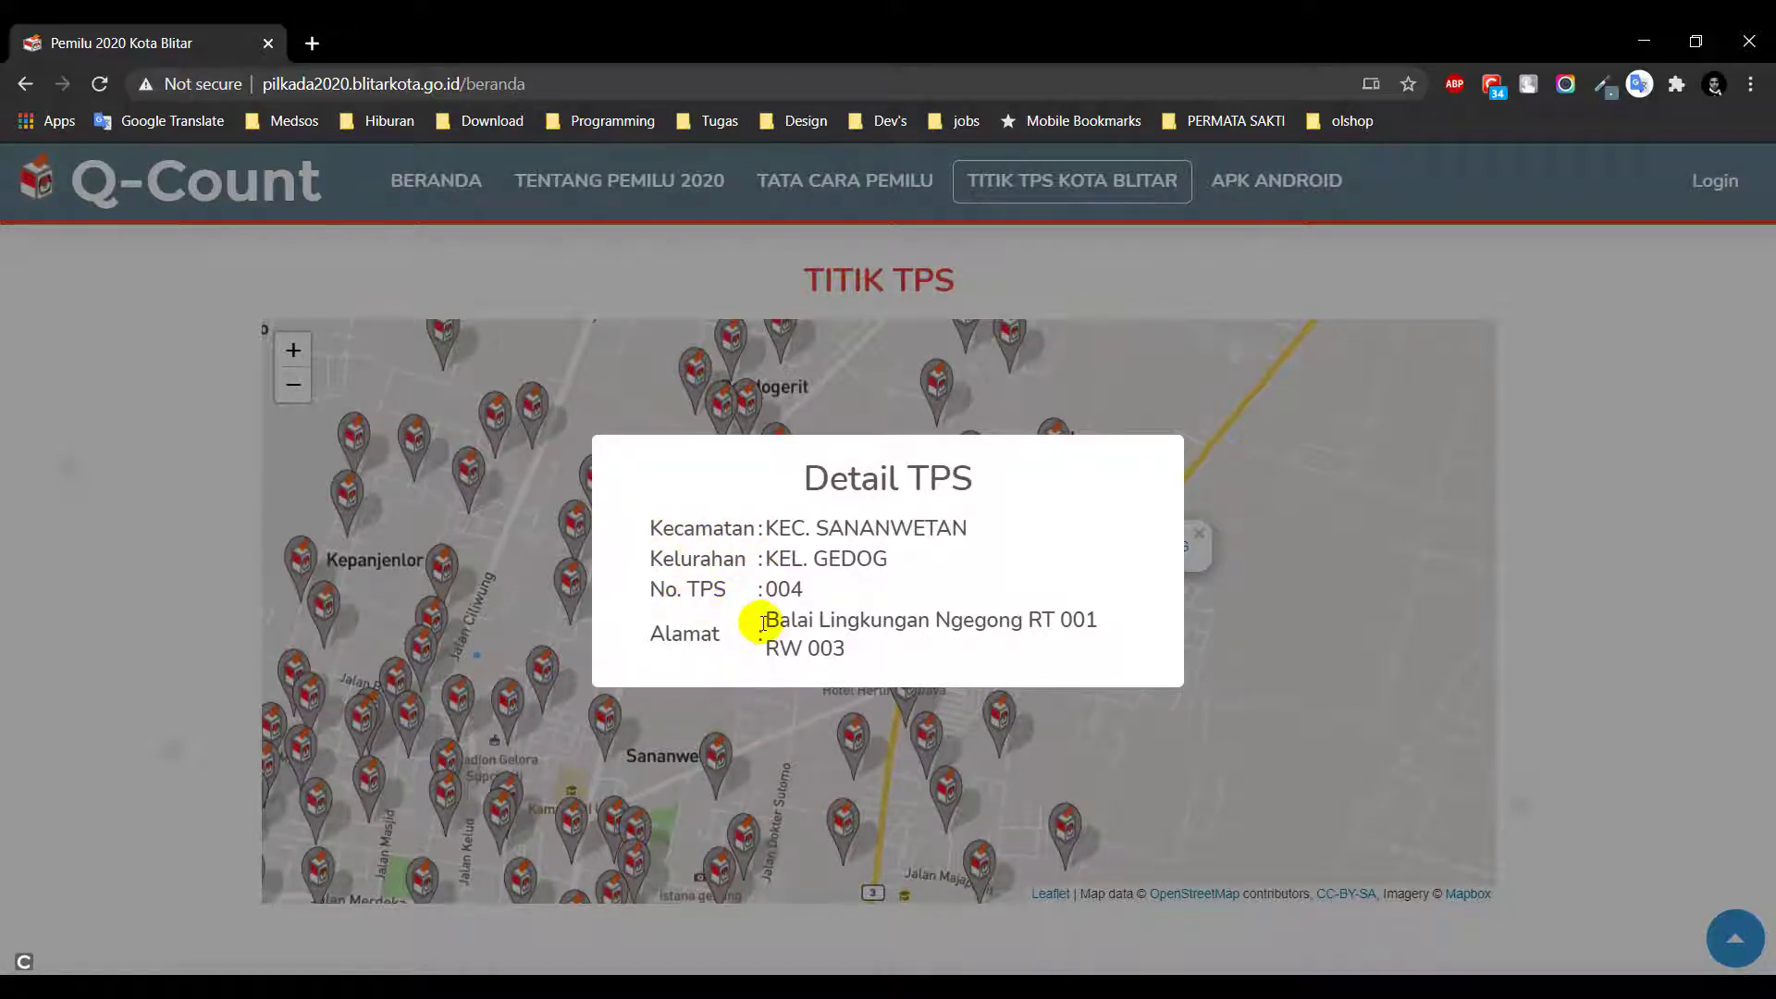
Close the Detail TPS window and zoom the map back out to the whole city
{"action": "left_click", "coordinate": [1467, 622]}
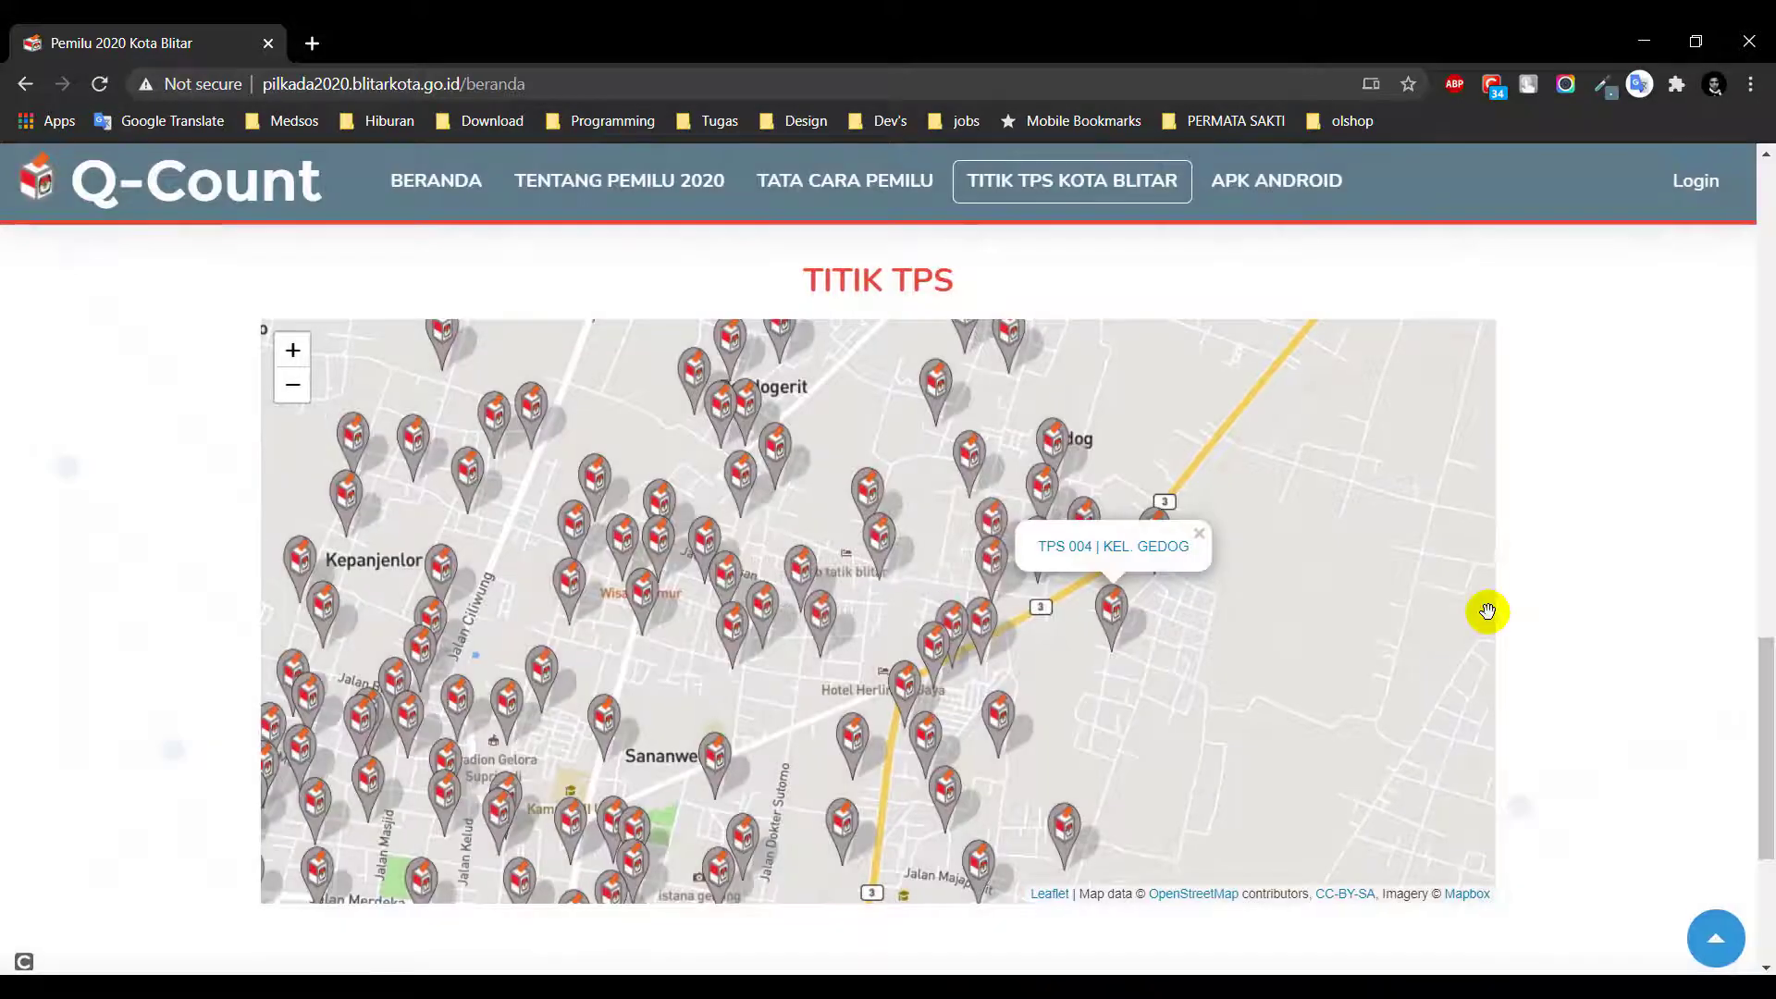
{"action": "scroll", "coordinate": [1486, 610], "scroll_direction": "down", "scroll_amount": 2}
{"action": "scroll", "coordinate": [1558, 596], "scroll_direction": "down", "scroll_amount": 4}
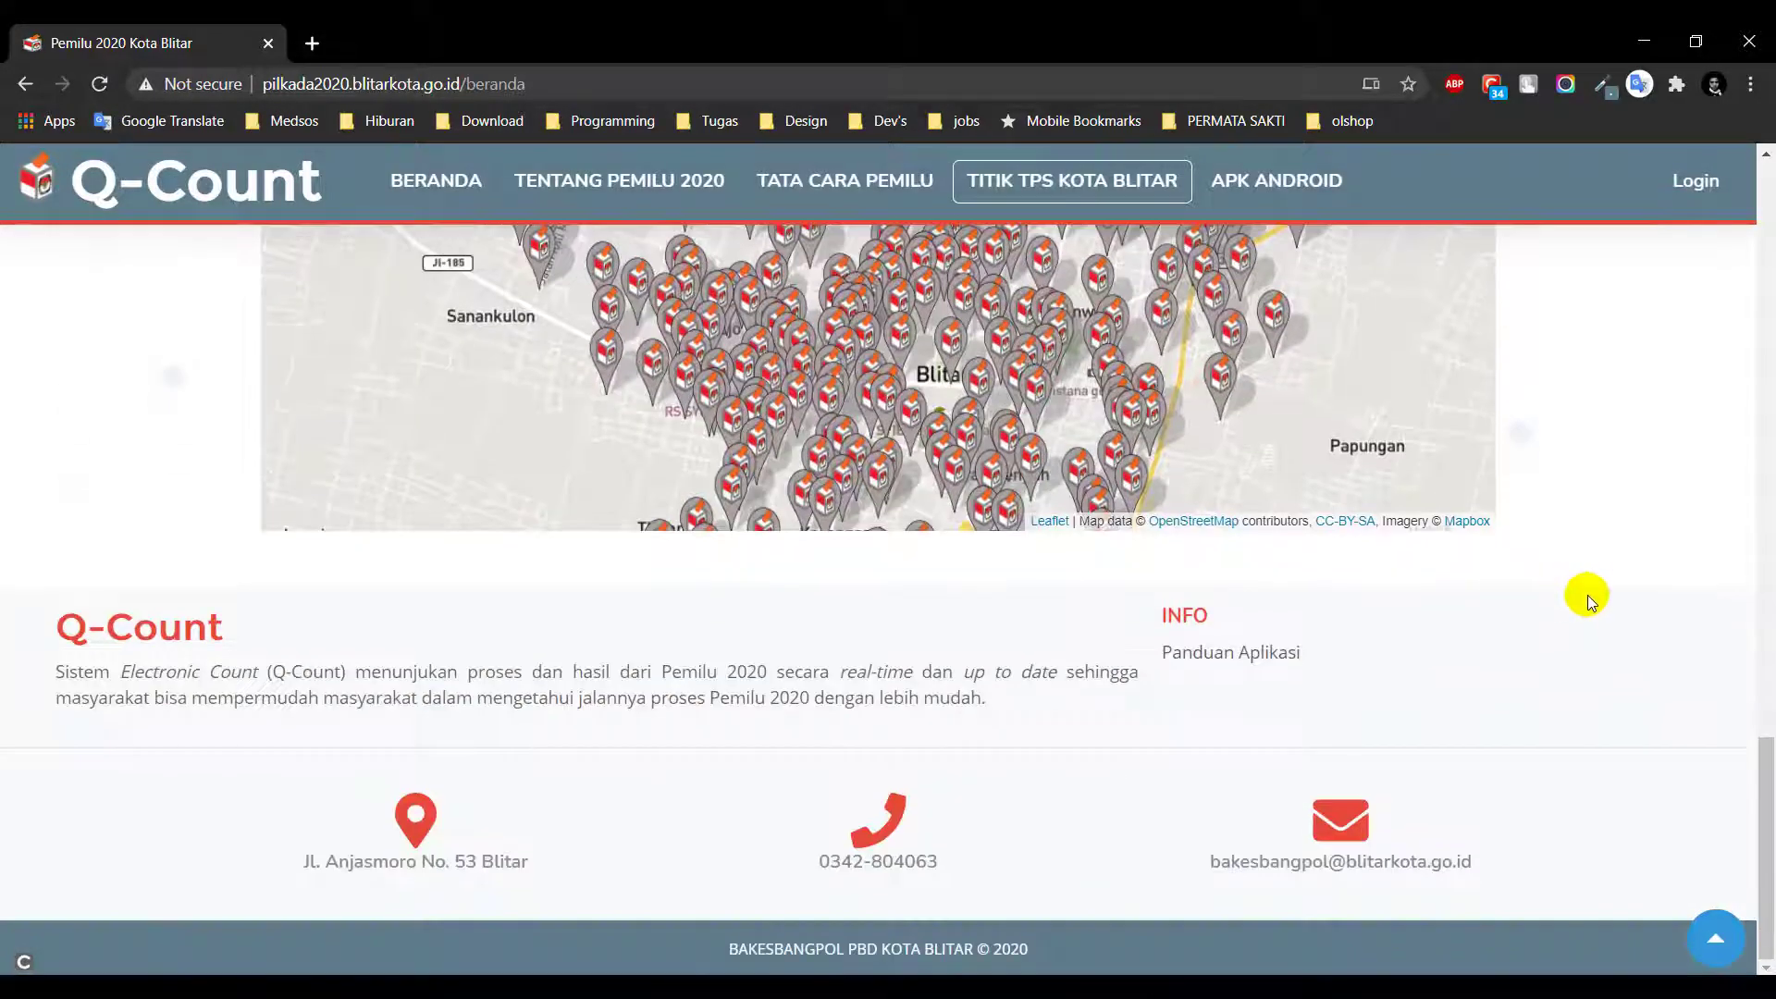
{"action": "scroll", "coordinate": [1587, 596], "scroll_direction": "up", "scroll_amount": 5}
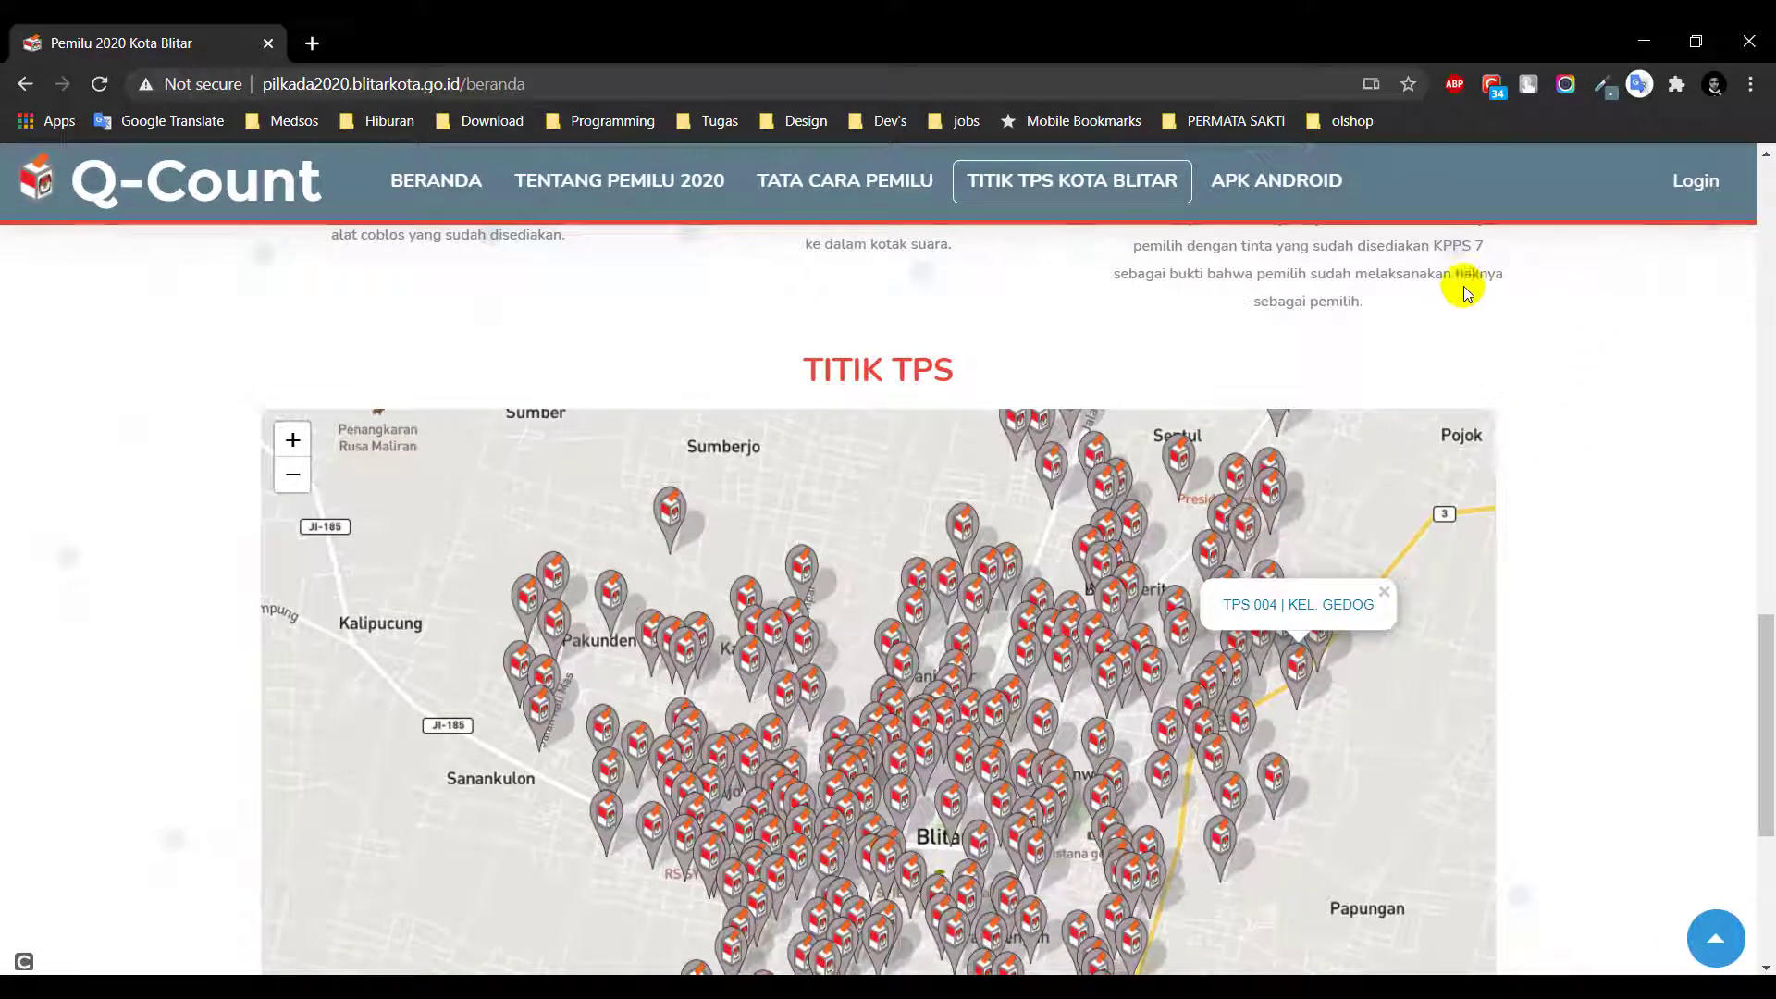
Log in with the administrator username and password, dismissing the password warning and Login berhasil message
{"action": "left_click", "coordinate": [1689, 184]}
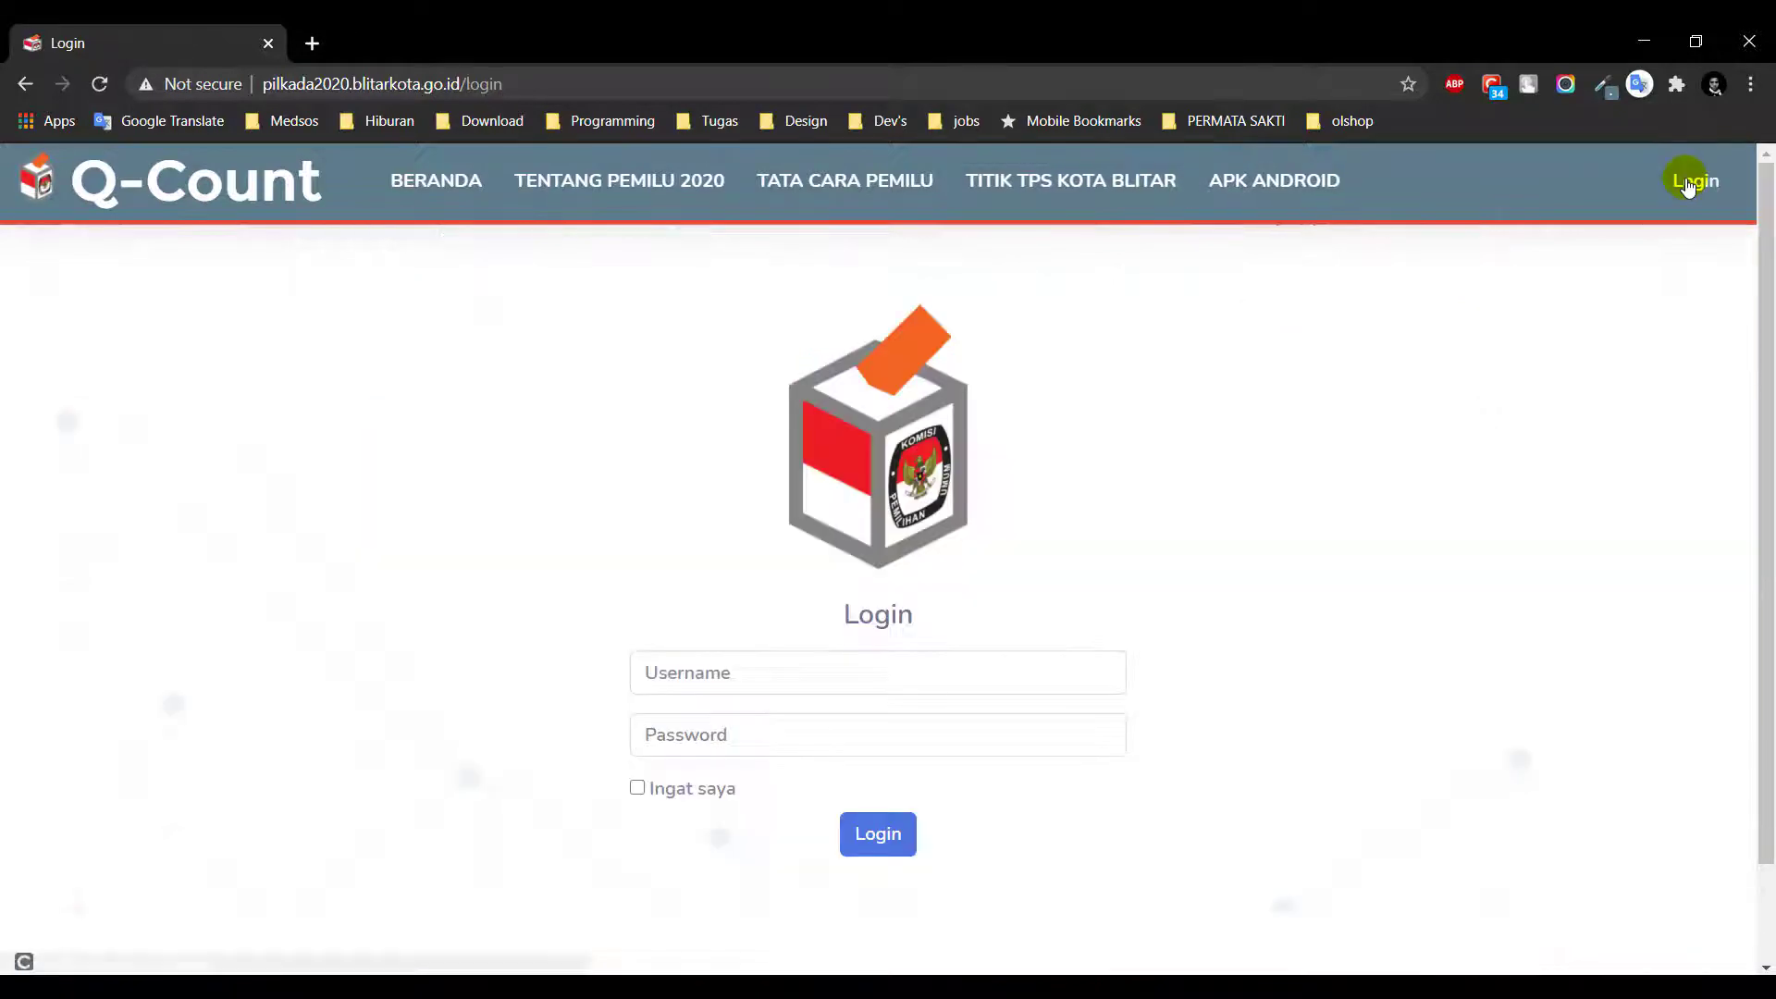
{"action": "left_click", "coordinate": [737, 672]}
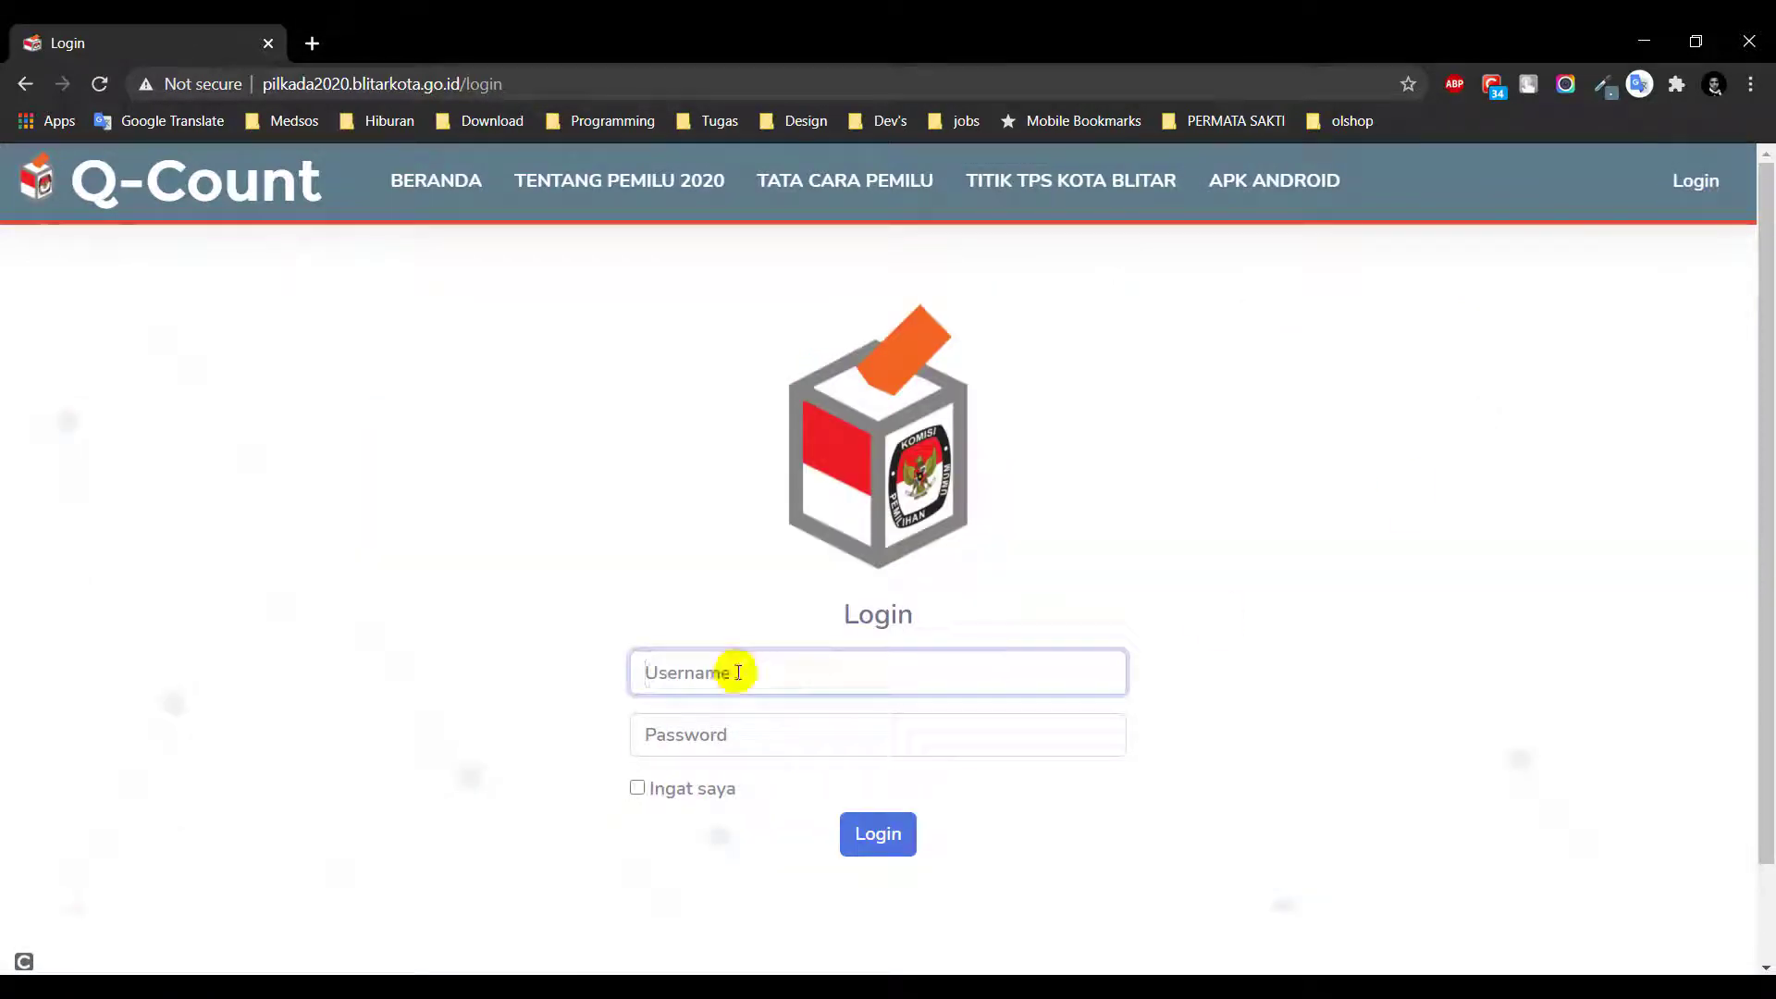
{"action": "type", "text": "admin"}
{"action": "key", "text": "Tab"}
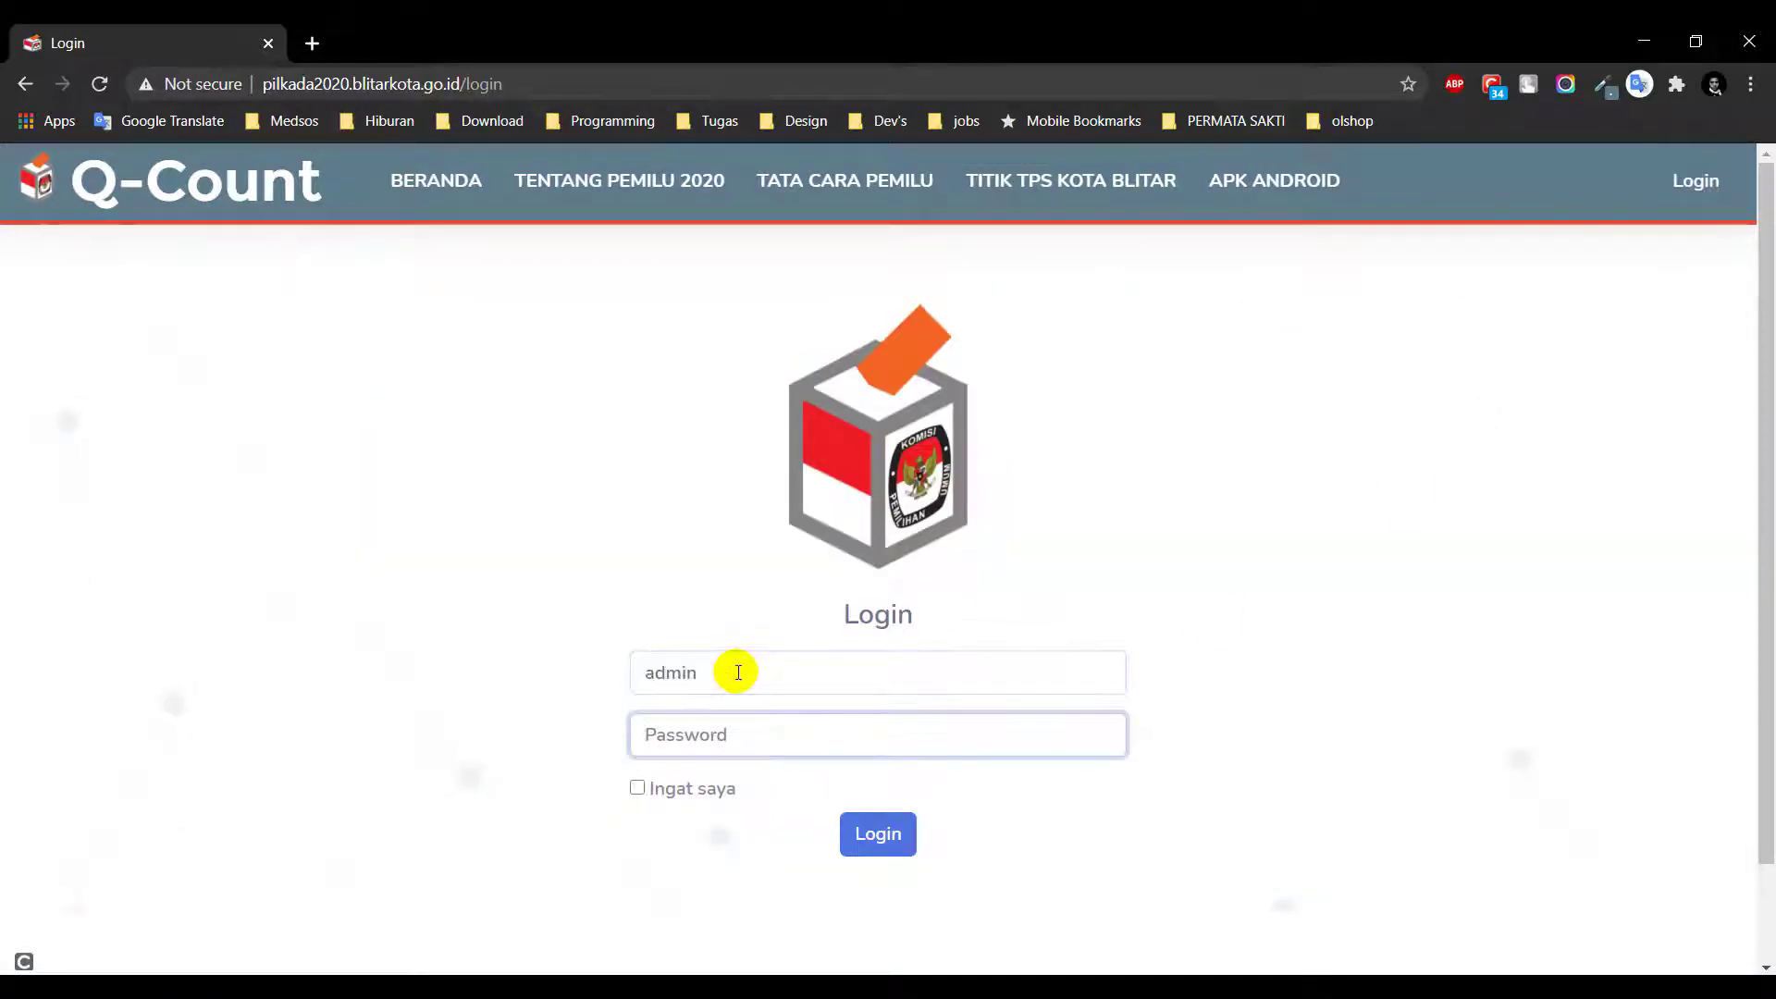
{"action": "type", "text": "ad"}
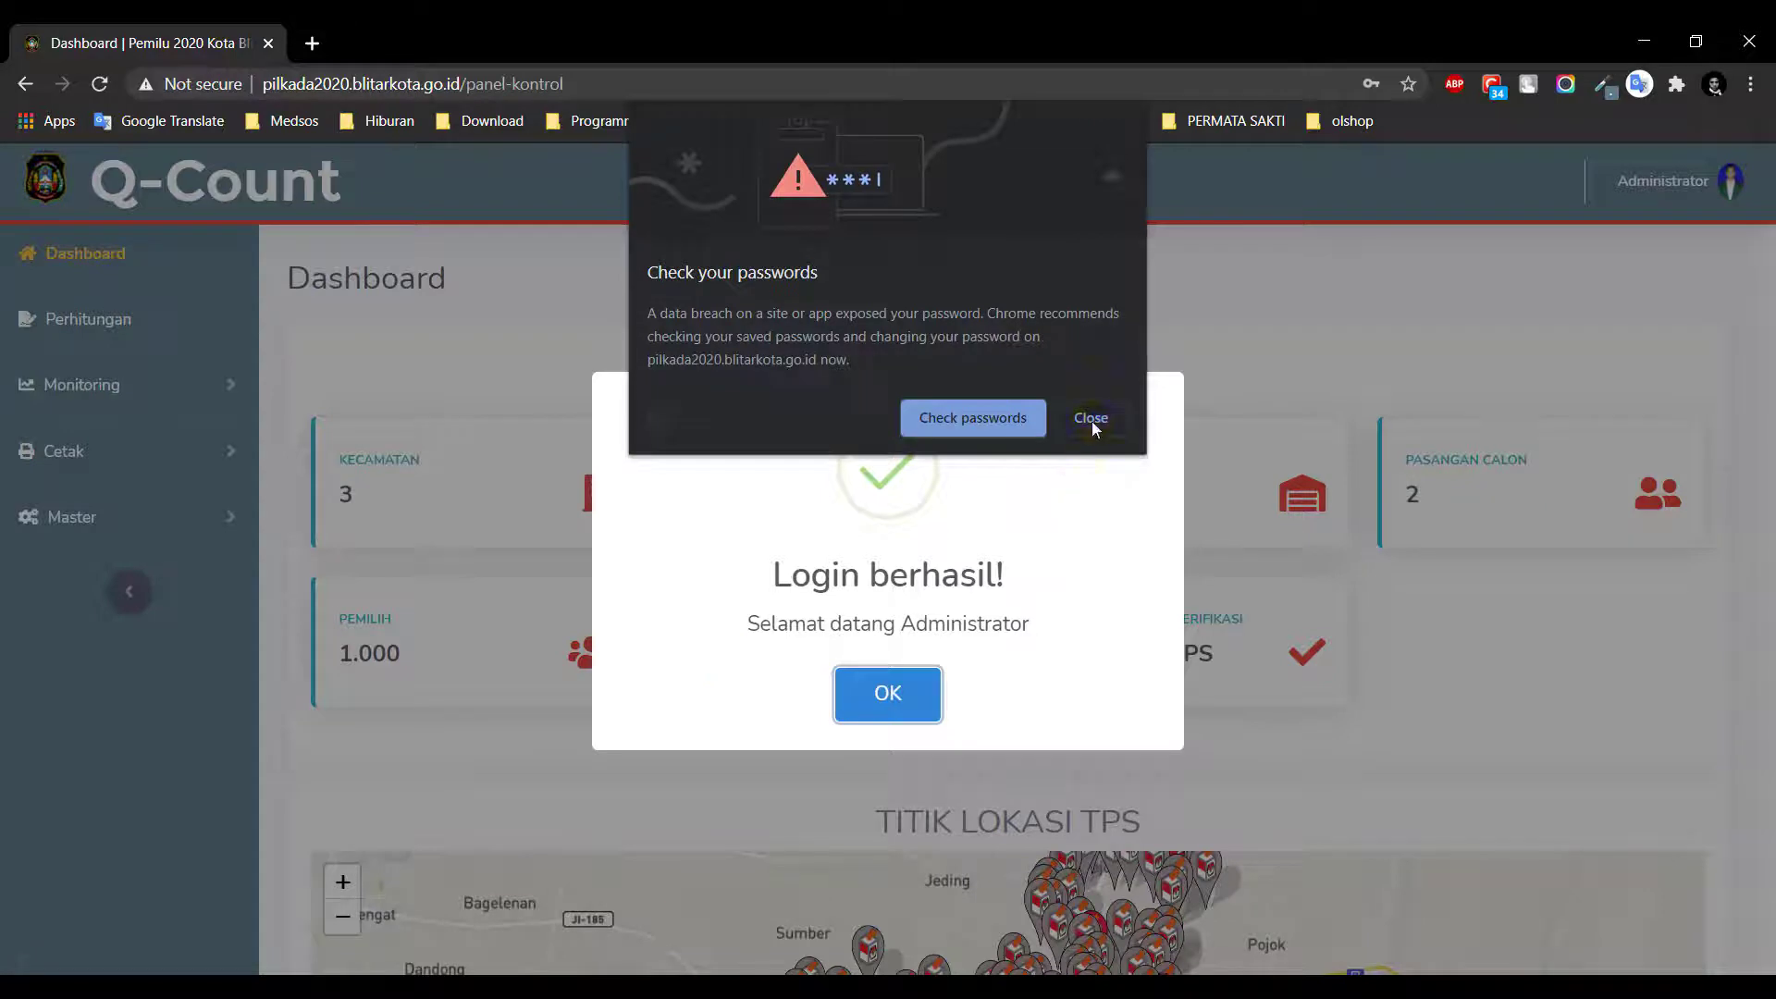
{"action": "left_click", "coordinate": [1091, 418]}
{"action": "left_click", "coordinate": [871, 717]}
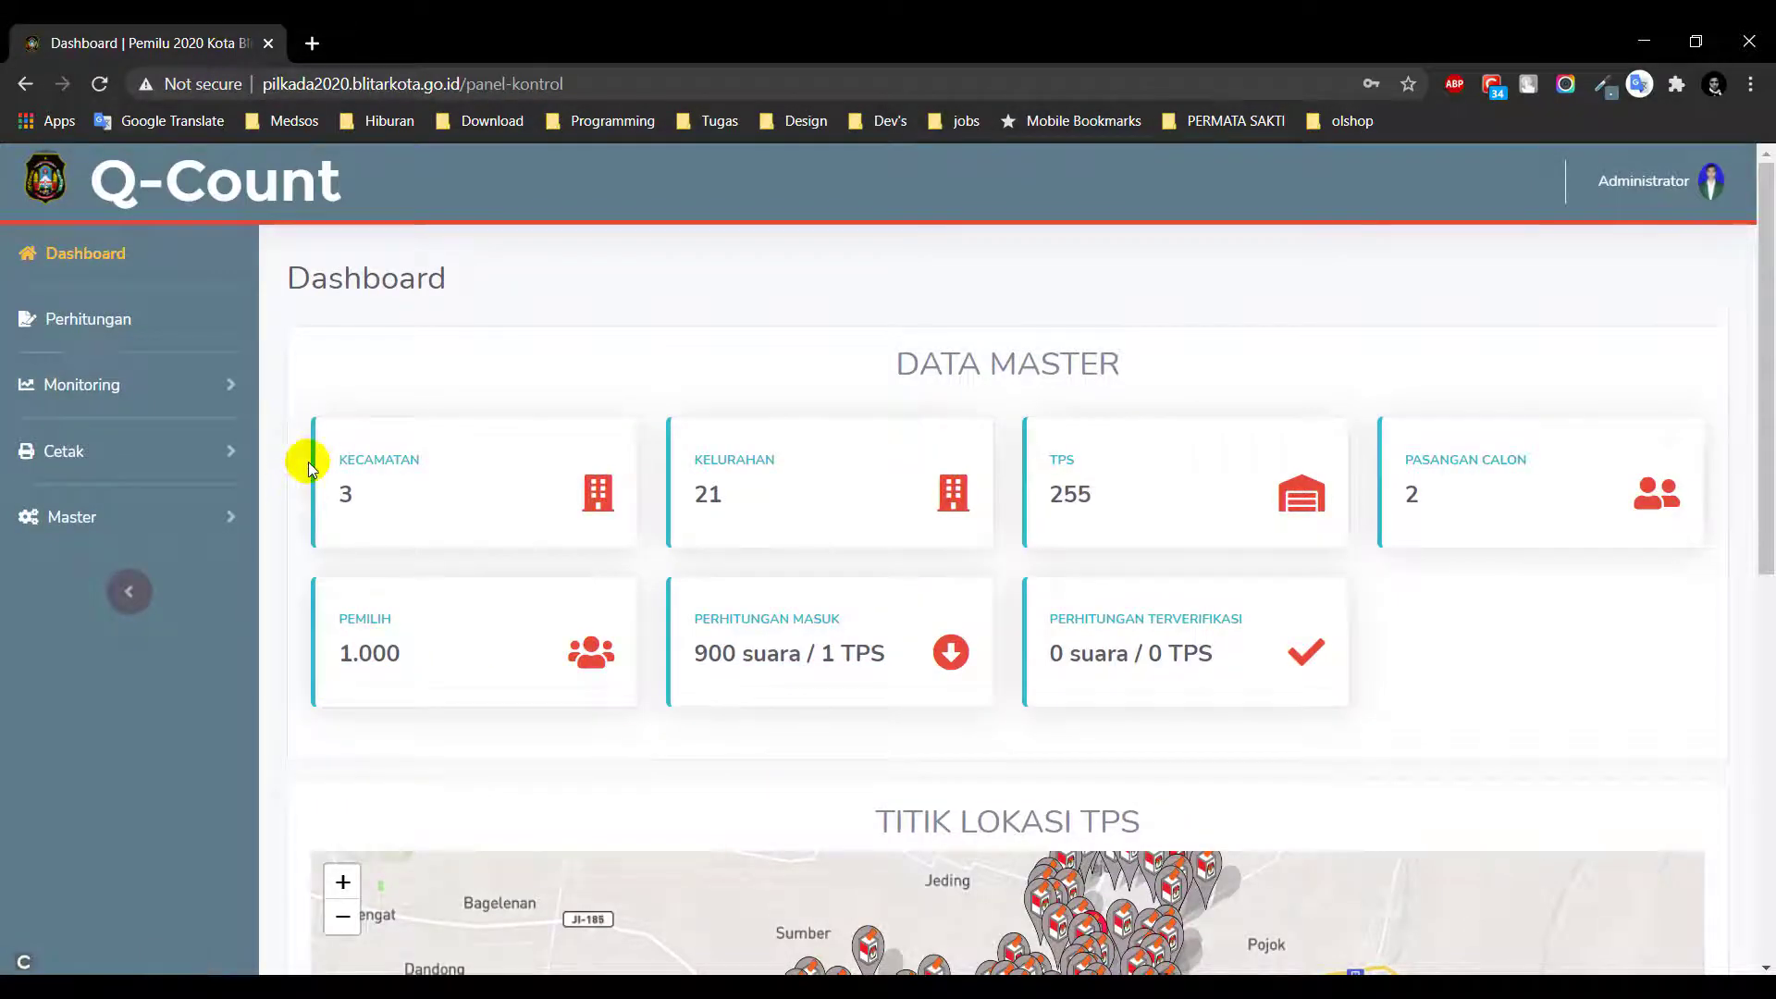
{"action": "scroll", "coordinate": [308, 467], "scroll_direction": "down", "scroll_amount": 1}
{"action": "scroll", "coordinate": [240, 574], "scroll_direction": "up", "scroll_amount": 1}
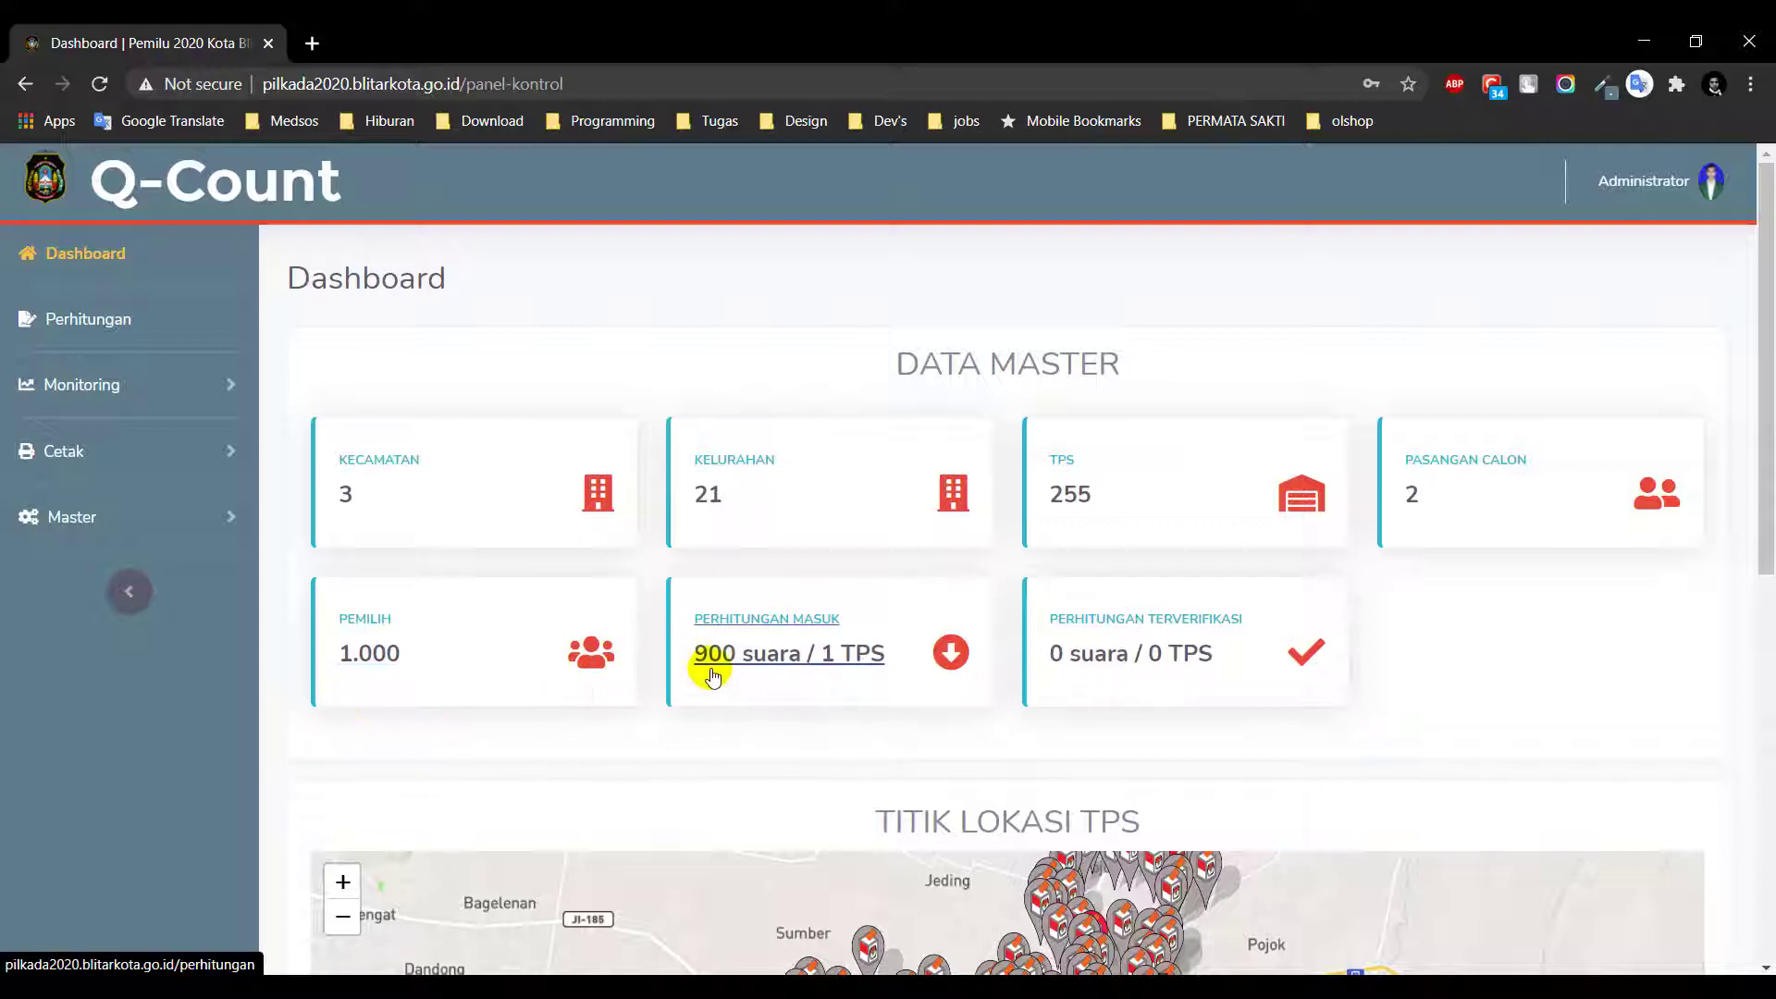
{"action": "scroll", "coordinate": [703, 587], "scroll_direction": "down", "scroll_amount": 1}
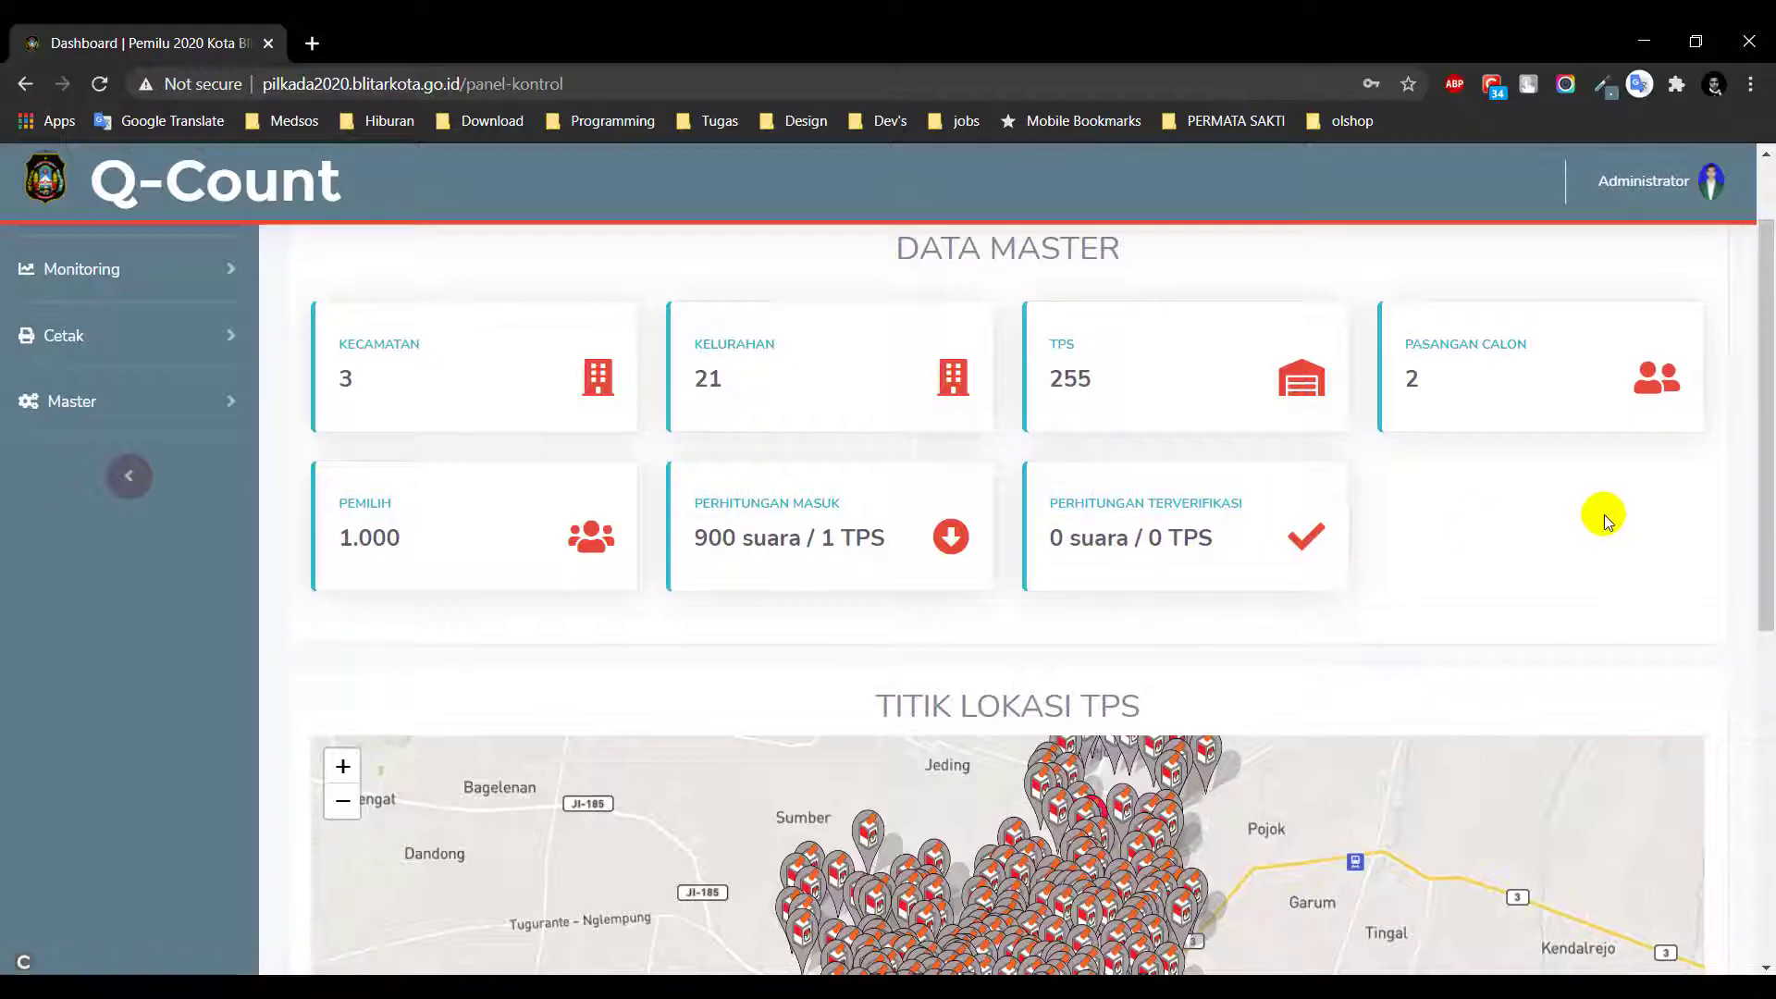
{"action": "scroll", "coordinate": [1682, 518], "scroll_direction": "down", "scroll_amount": 4}
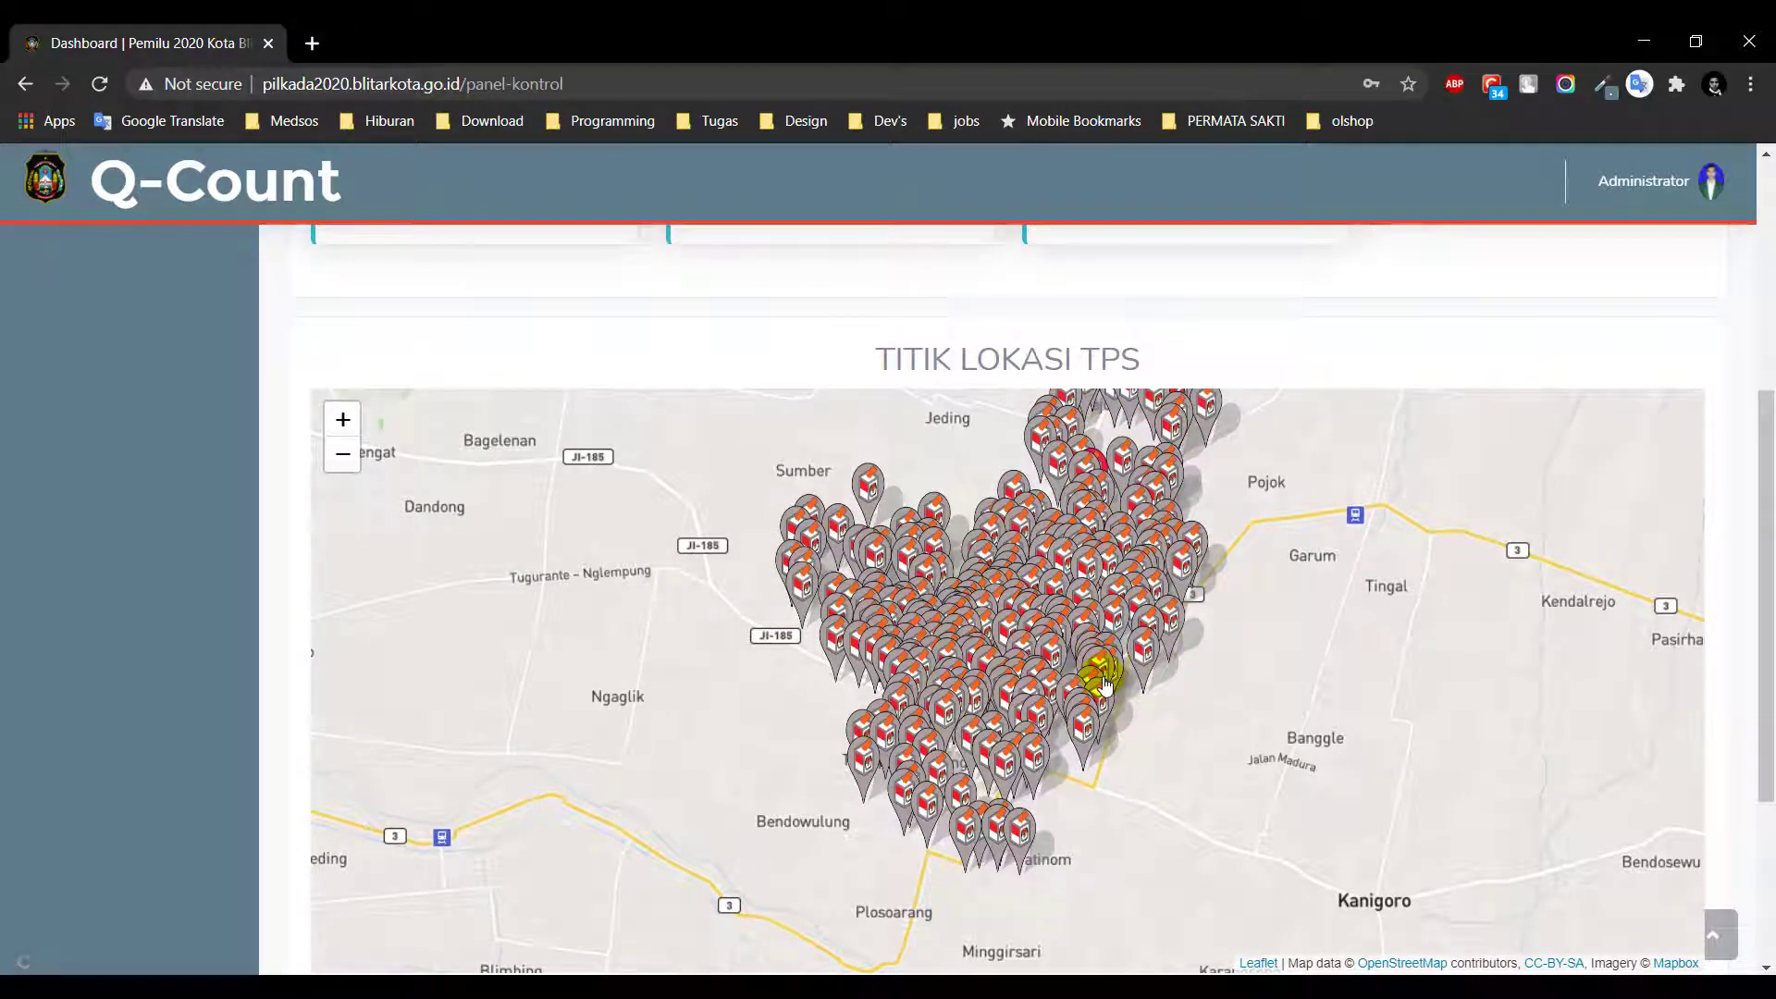
Try the TPS 002 Kel. Karangtengah details and dismiss the Perhatian! alert
{"action": "left_click", "coordinate": [1080, 738]}
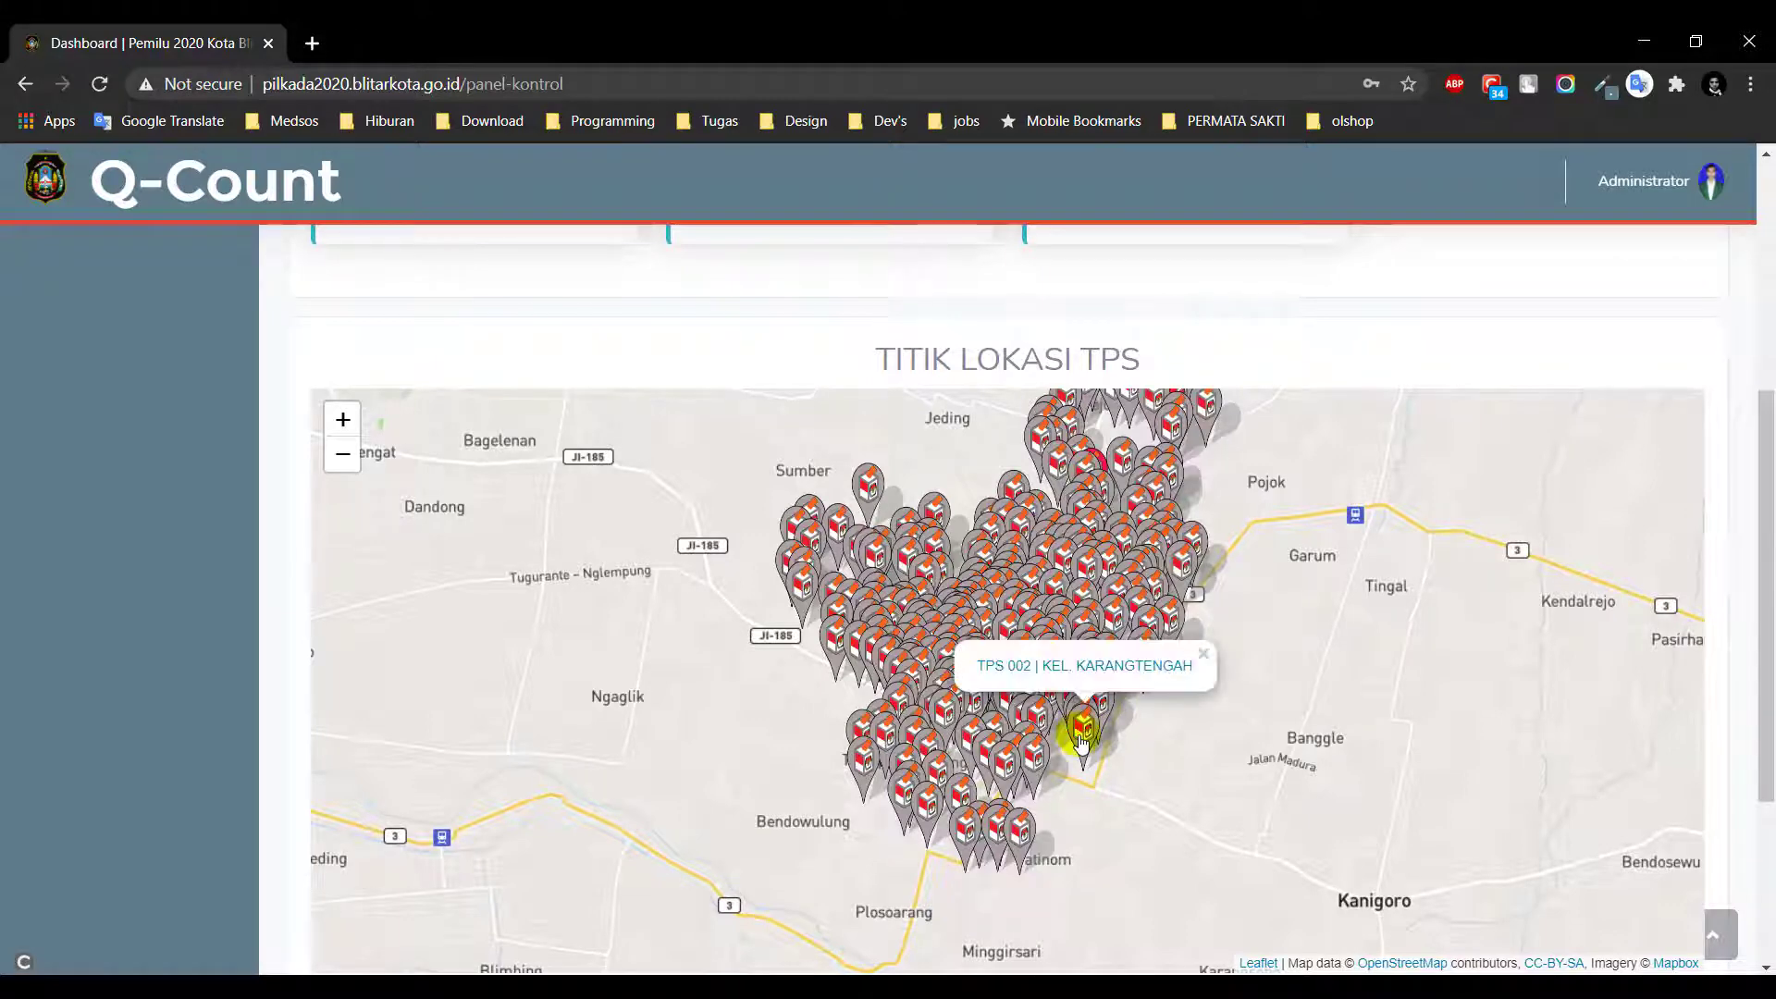
{"action": "left_click", "coordinate": [1069, 664]}
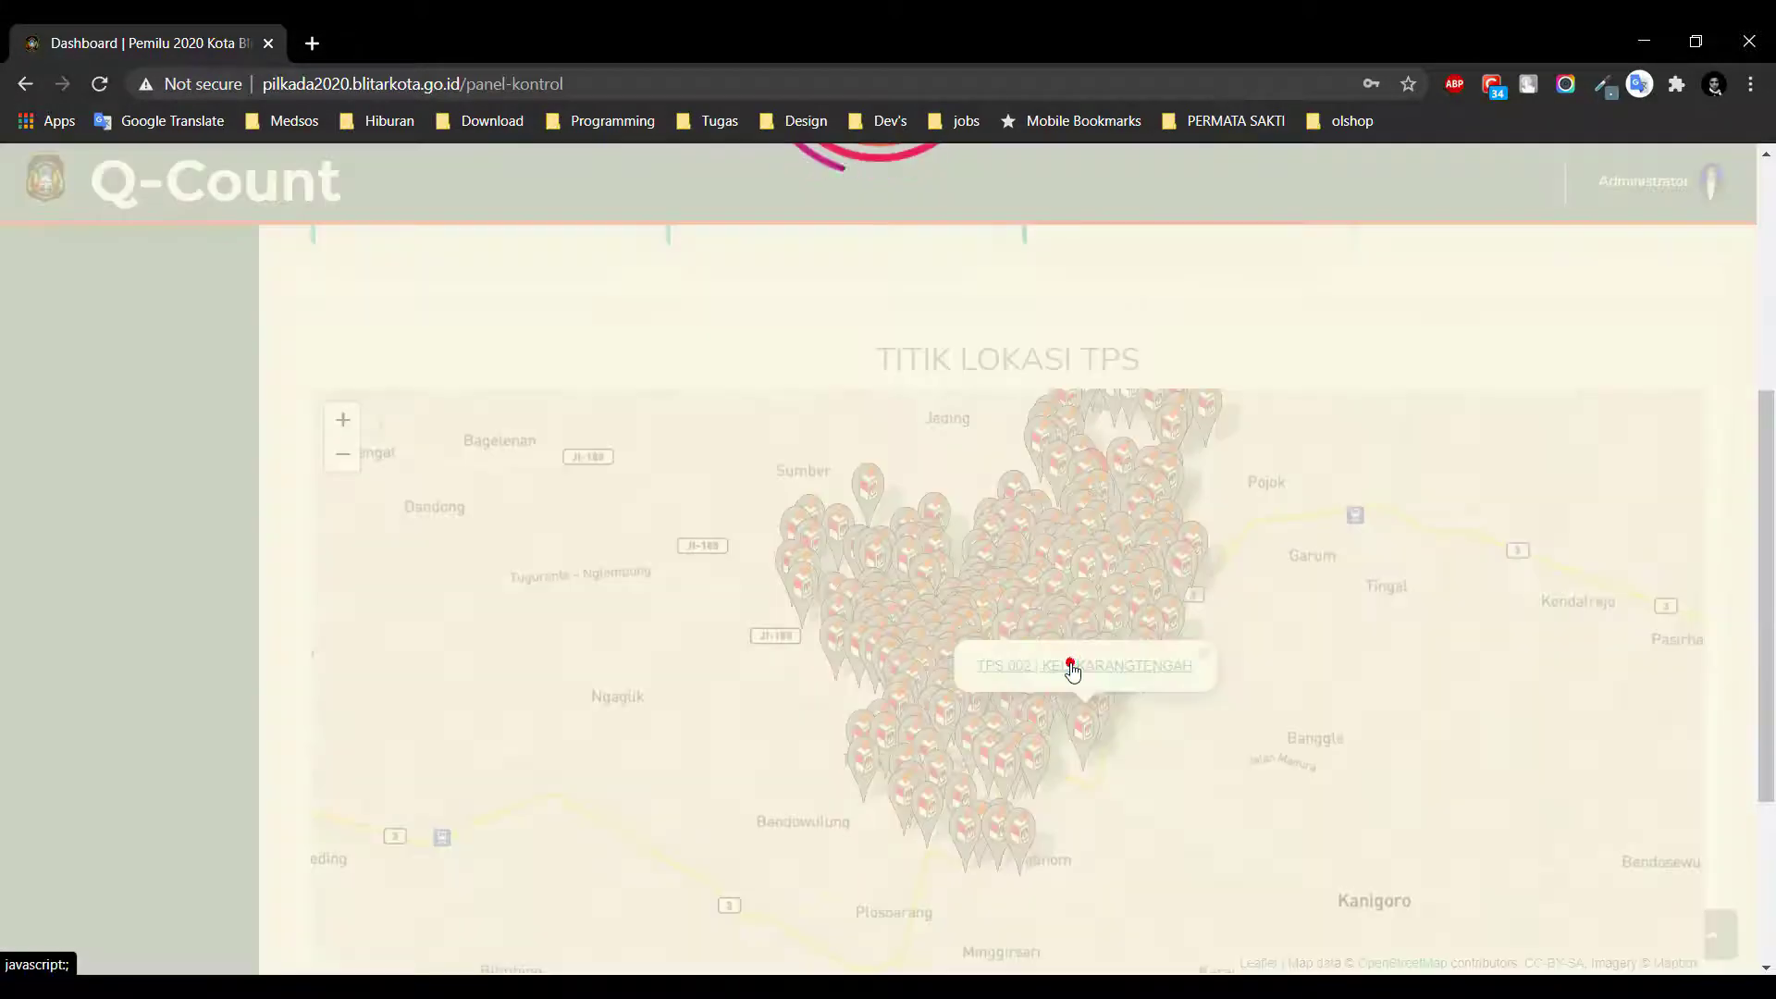
{"action": "left_click", "coordinate": [887, 701]}
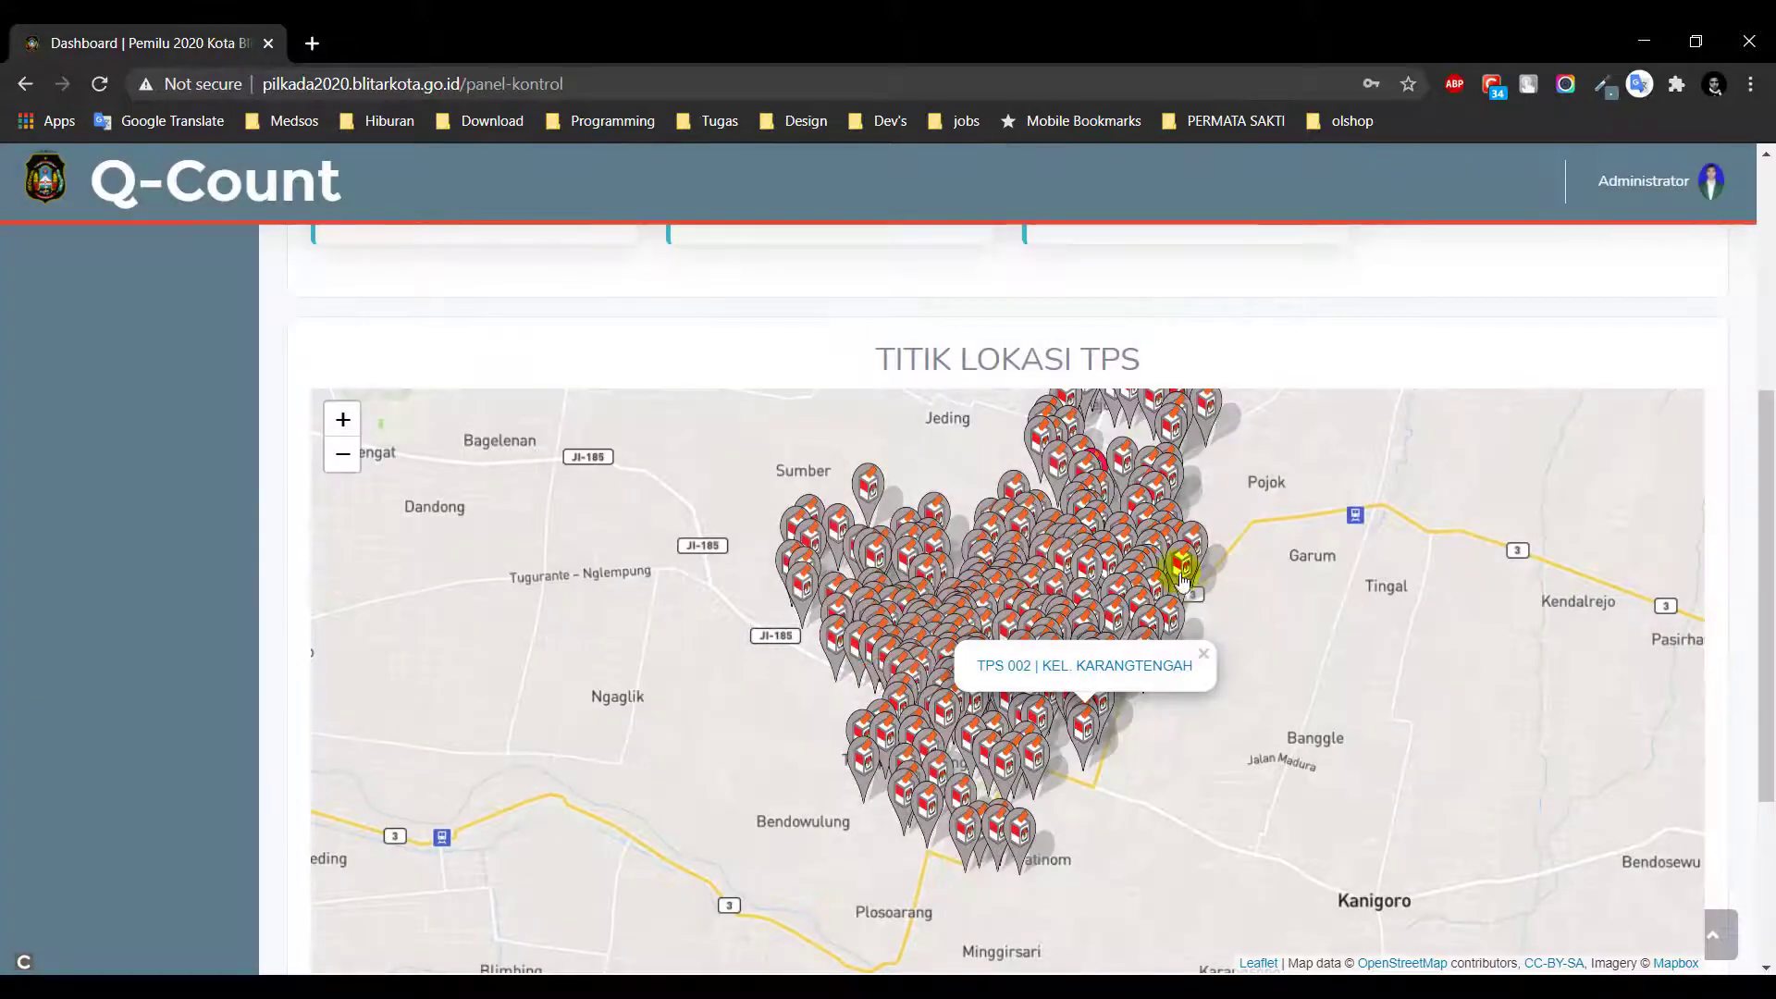
Read the map legend entries for candidate pair 01 and pair 02
{"action": "scroll", "coordinate": [204, 647], "scroll_direction": "down", "scroll_amount": 3}
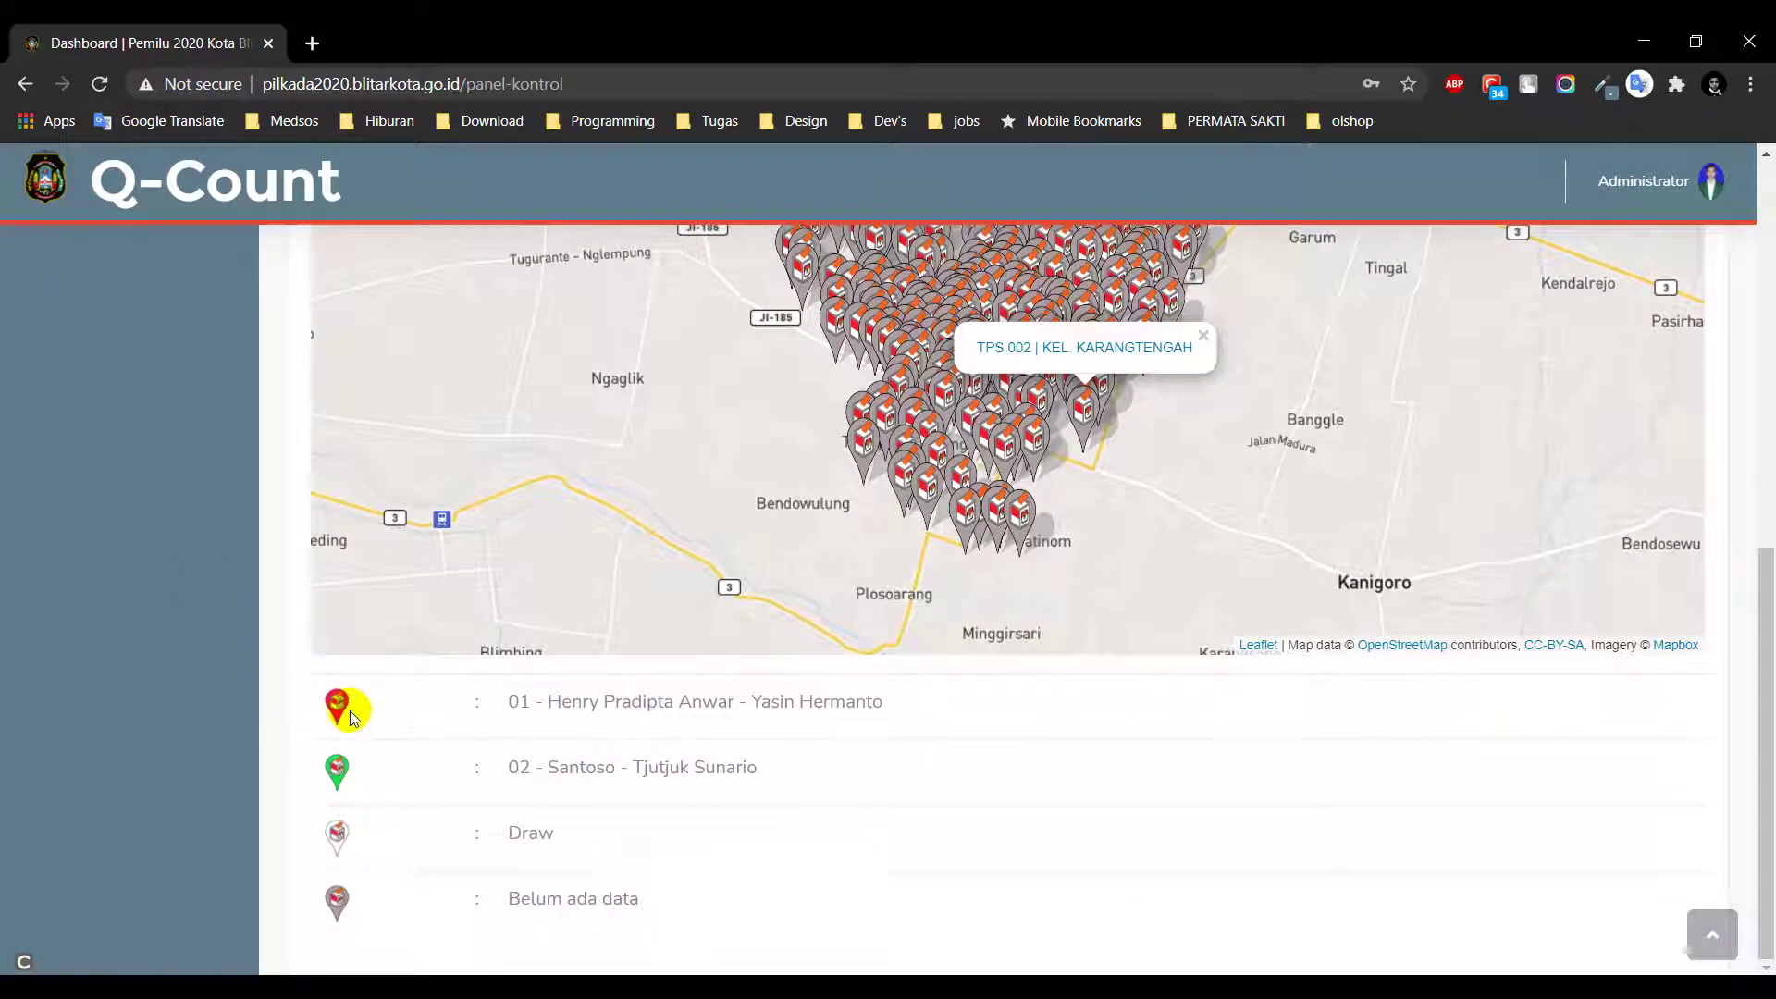
{"action": "left_click_drag", "start_coordinate": [507, 704], "coordinate": [908, 711]}
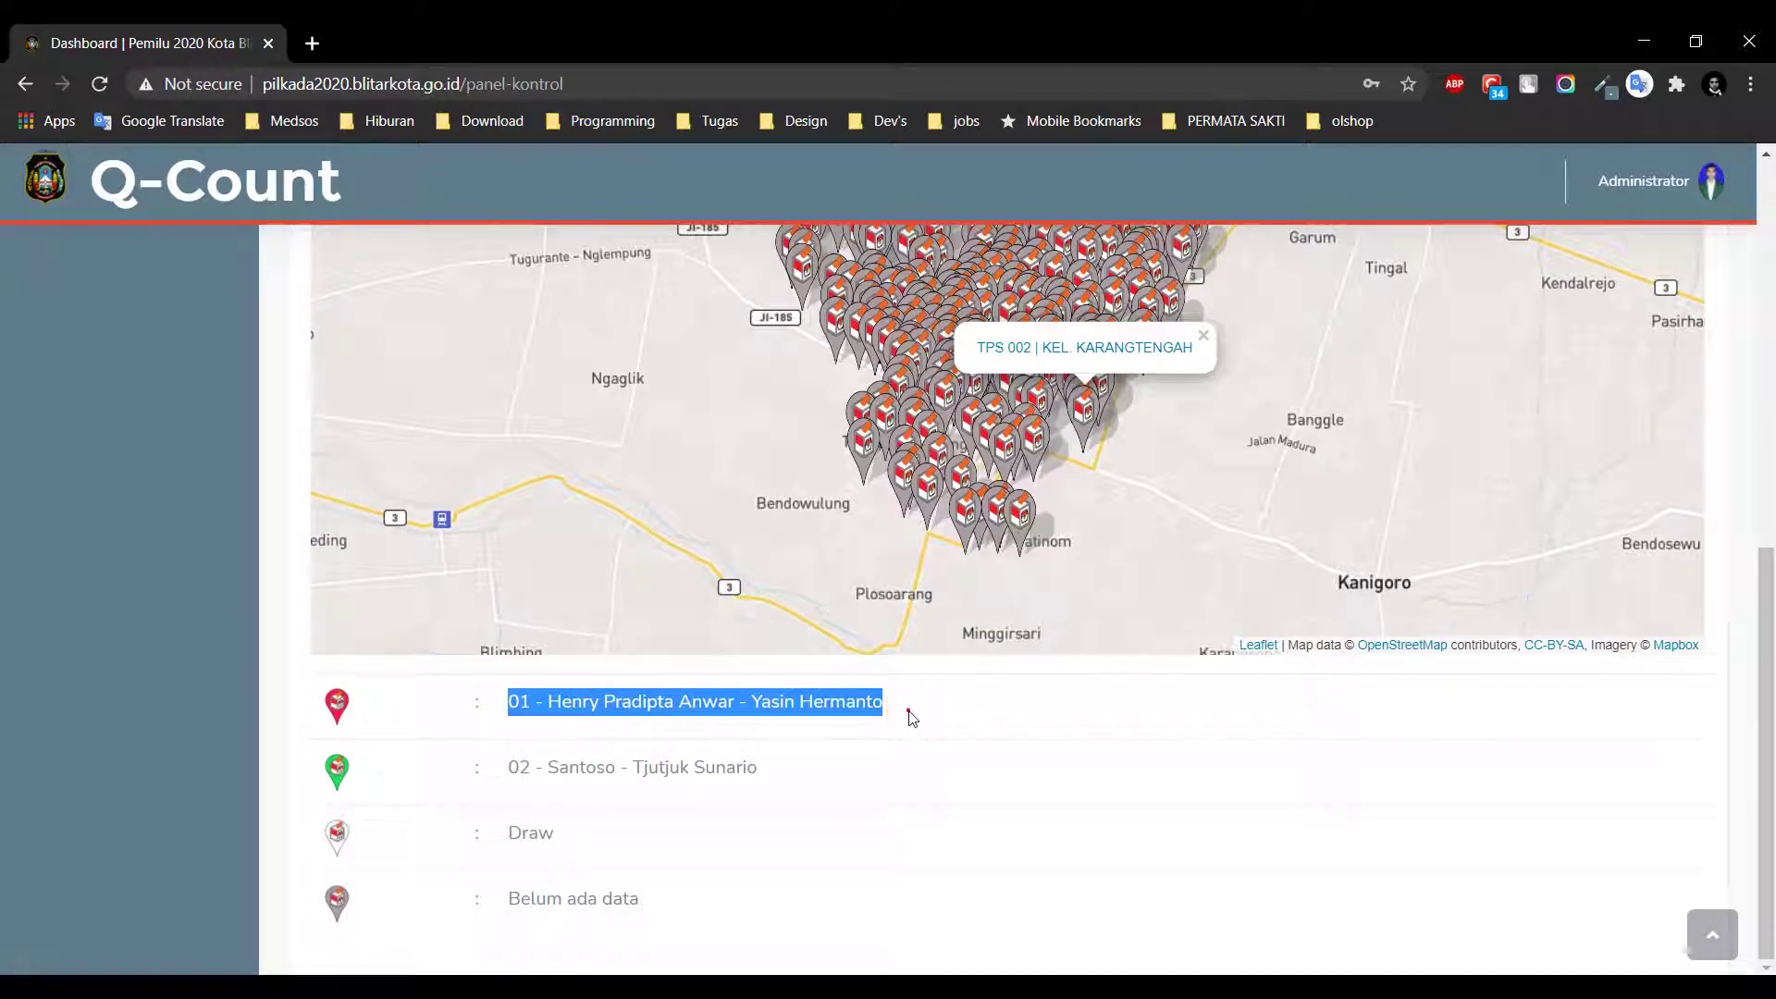
{"action": "left_click", "coordinate": [908, 711]}
{"action": "left_click_drag", "start_coordinate": [506, 775], "coordinate": [804, 759]}
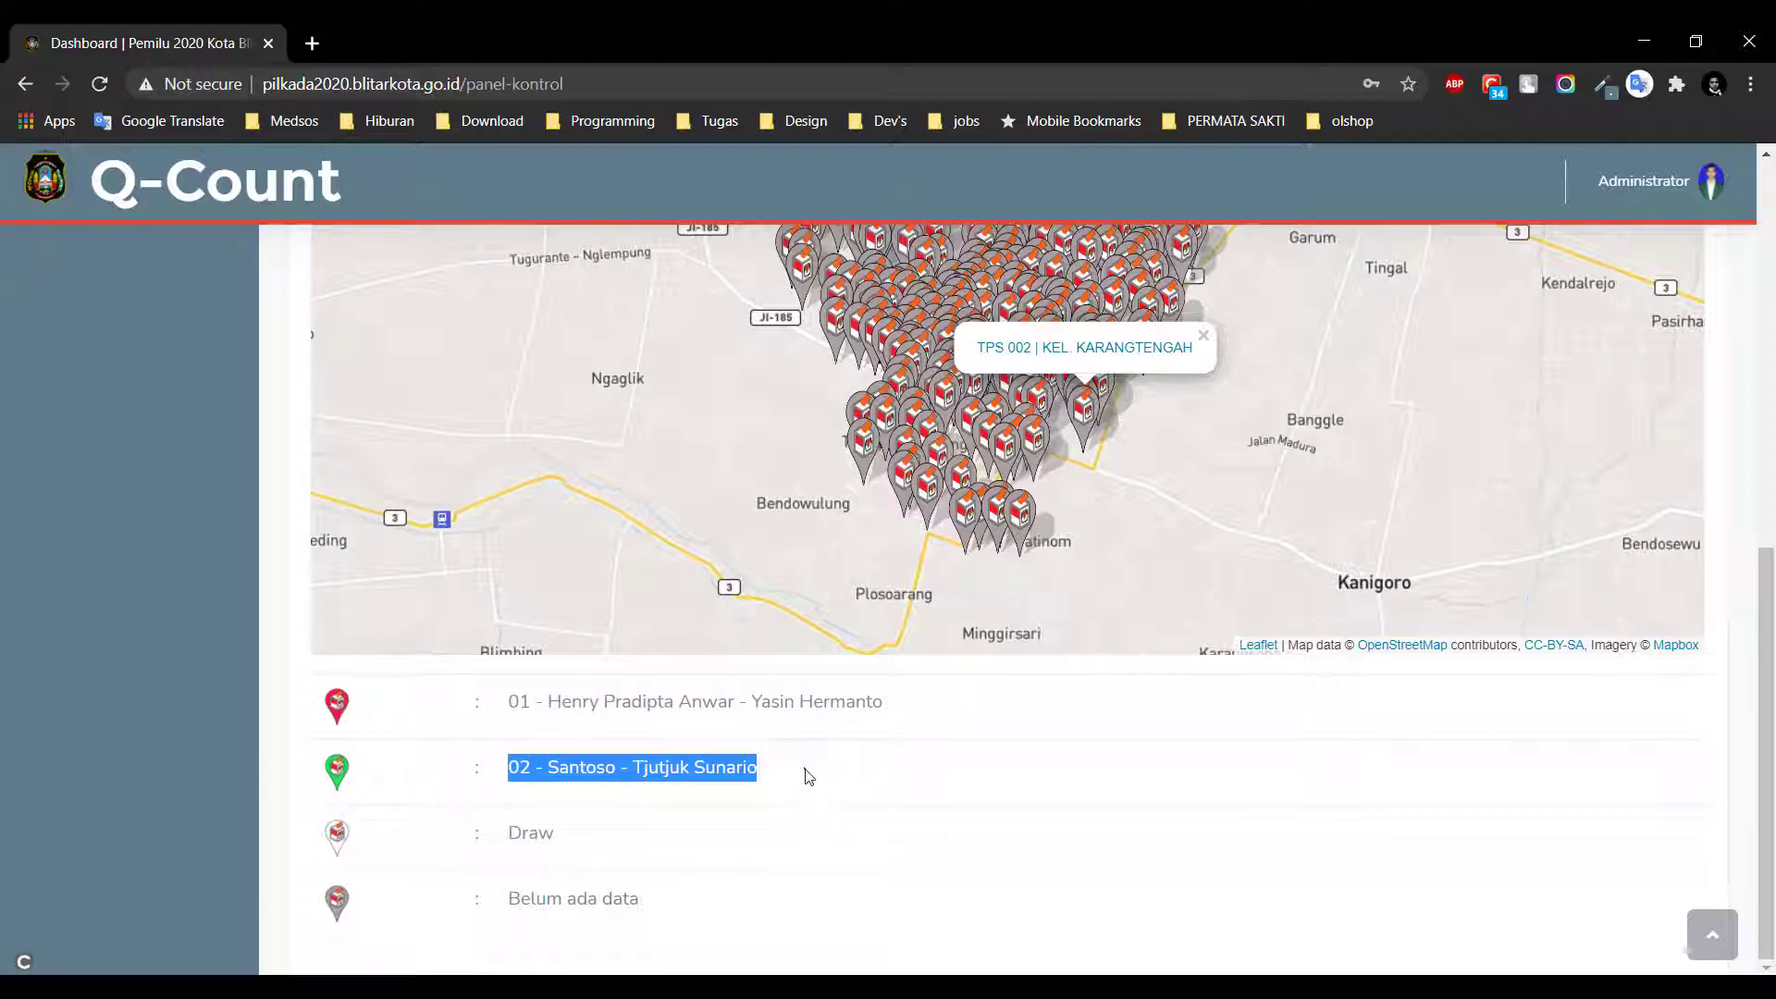
{"action": "left_click", "coordinate": [518, 837]}
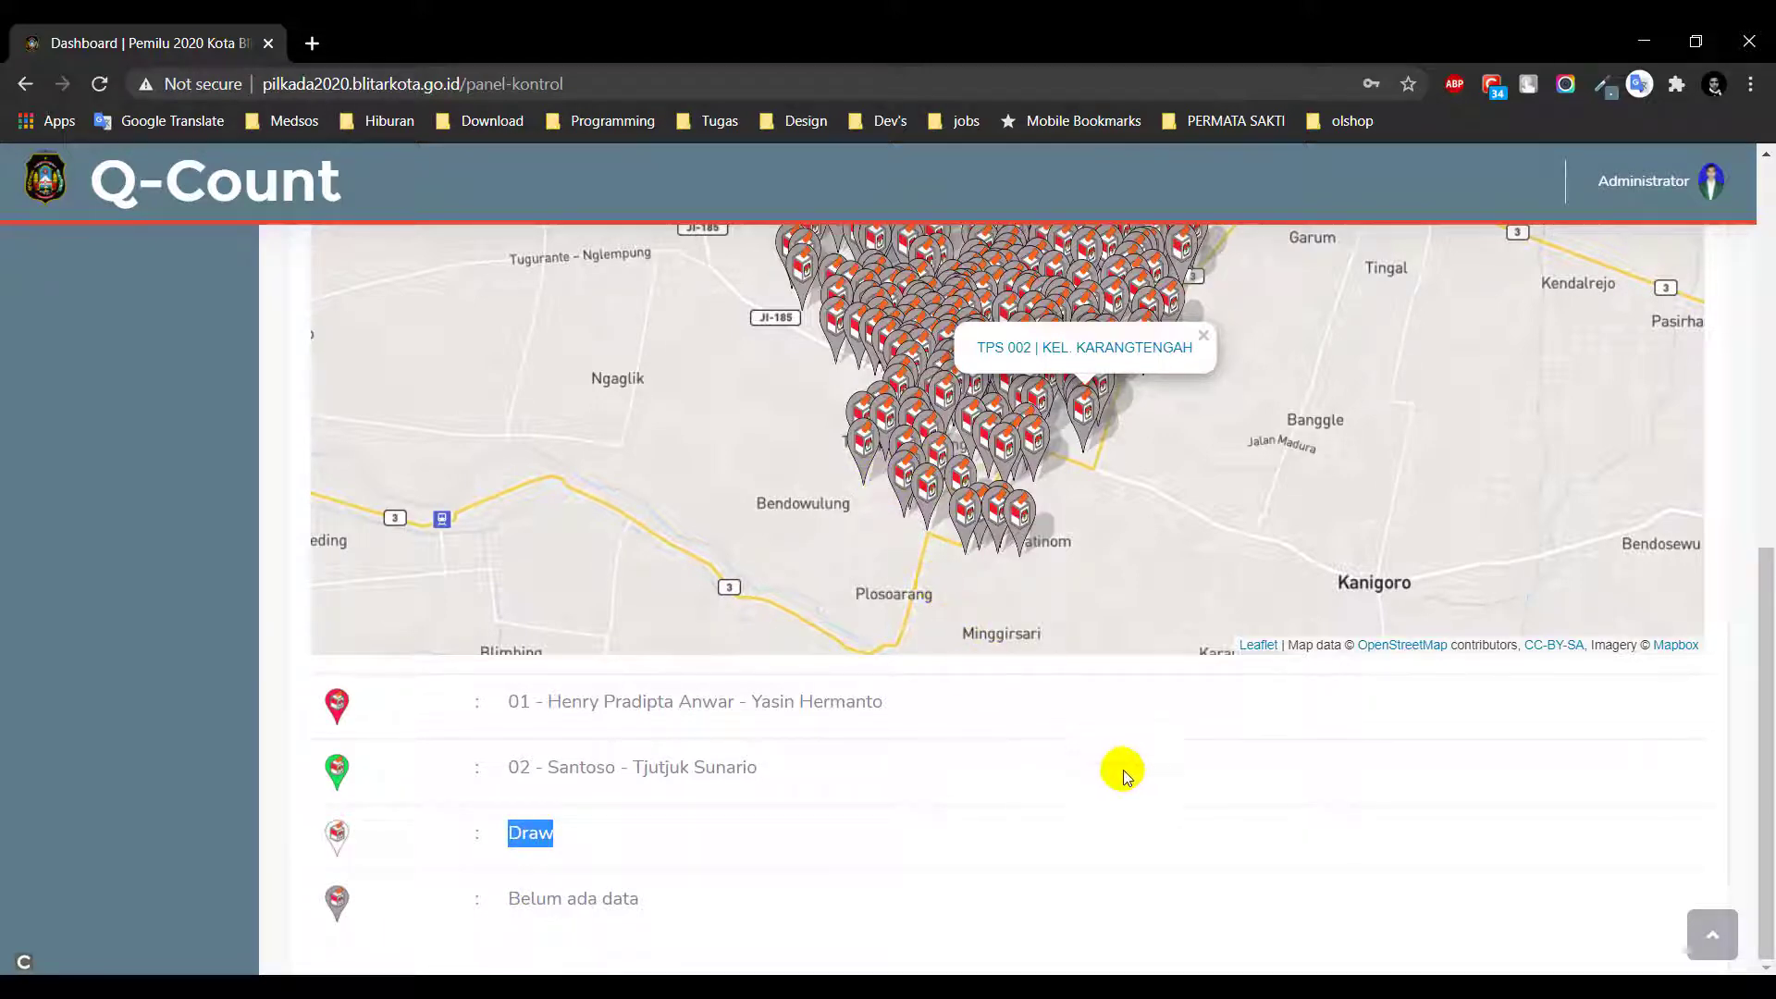
Close the TPS popup and zoom the map into the markers around Sananwetan
{"action": "left_click", "coordinate": [1166, 524]}
{"action": "scroll", "coordinate": [1125, 793], "scroll_direction": "up", "scroll_amount": 3}
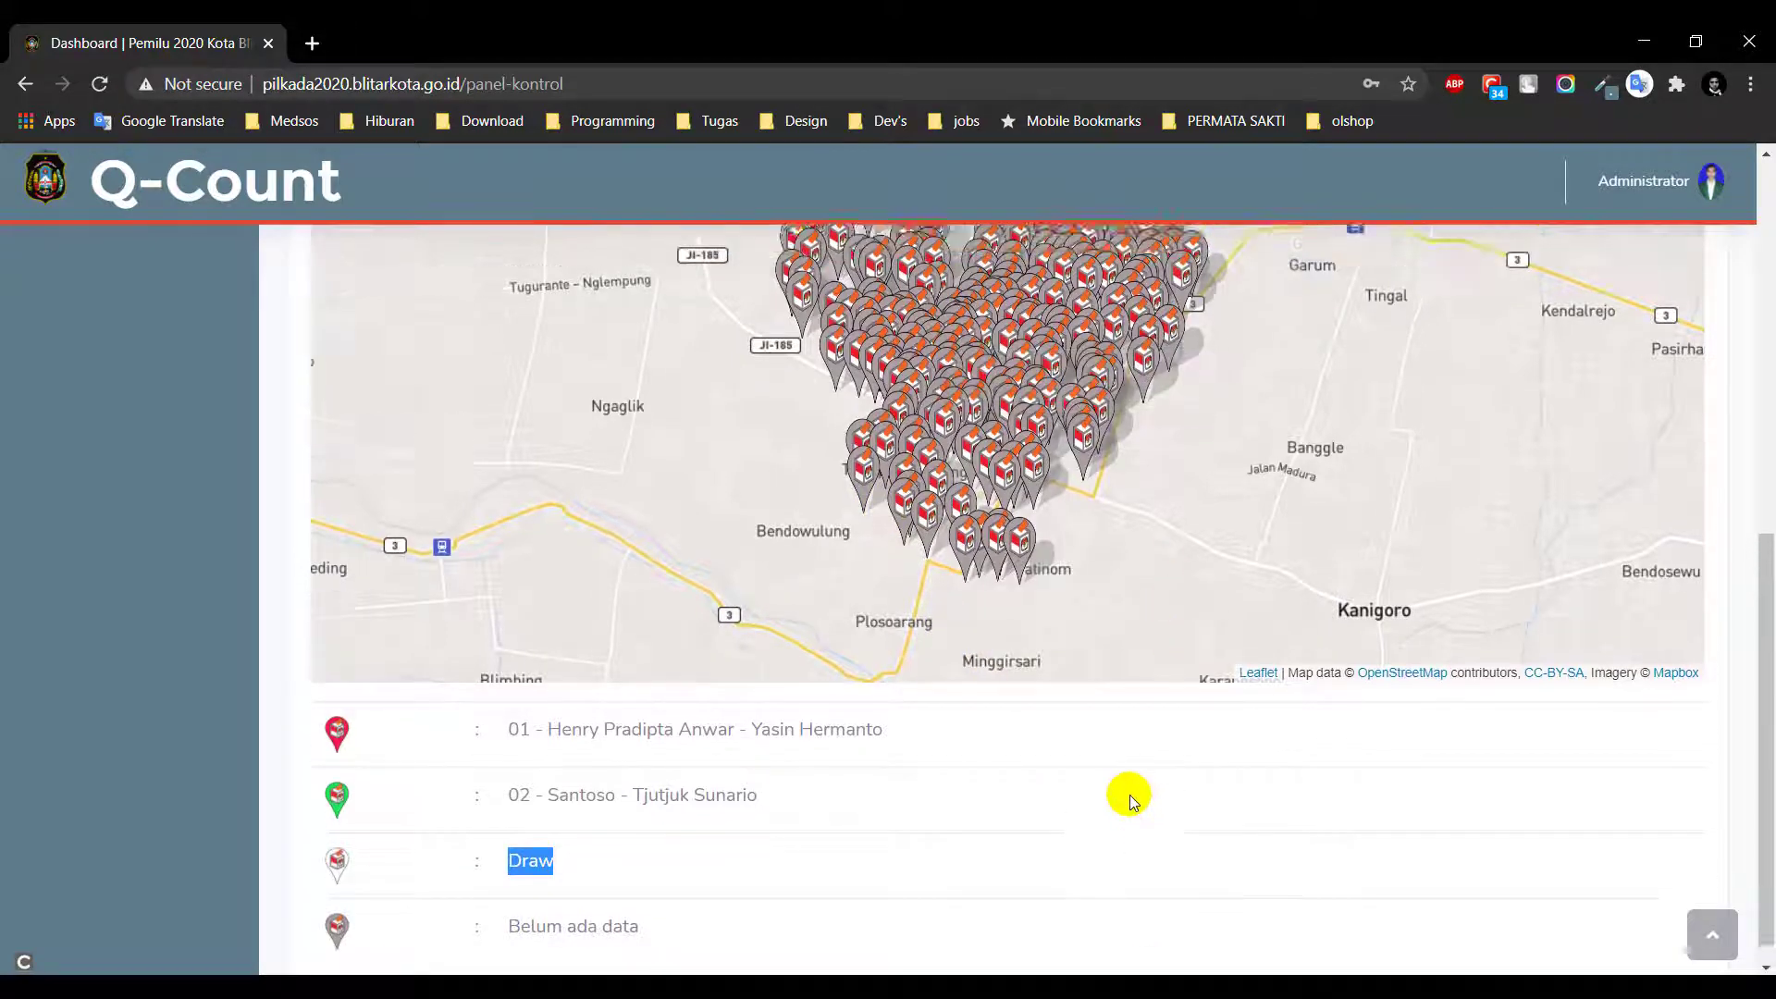
{"action": "scroll", "coordinate": [1105, 668], "scroll_direction": "up", "scroll_amount": 3}
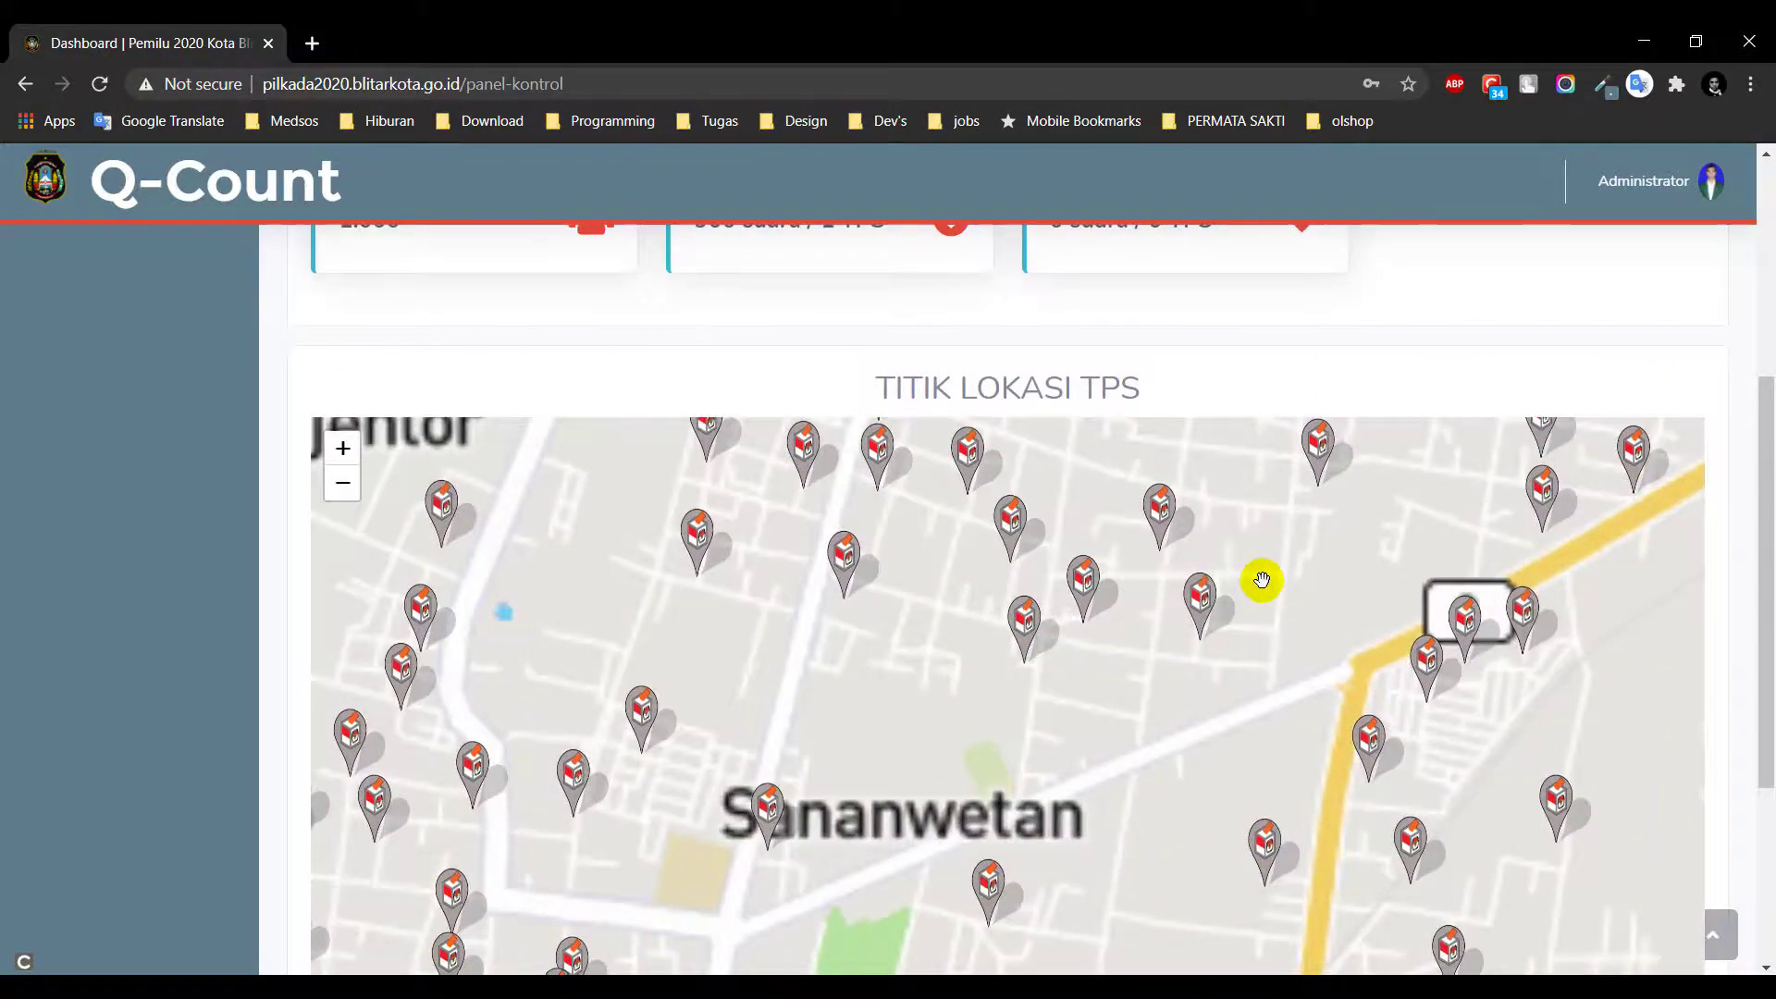
Try TPS 007's count results, dismiss the no-data warning, and close its popup
{"action": "scroll", "coordinate": [1261, 583], "scroll_direction": "down", "scroll_amount": 1}
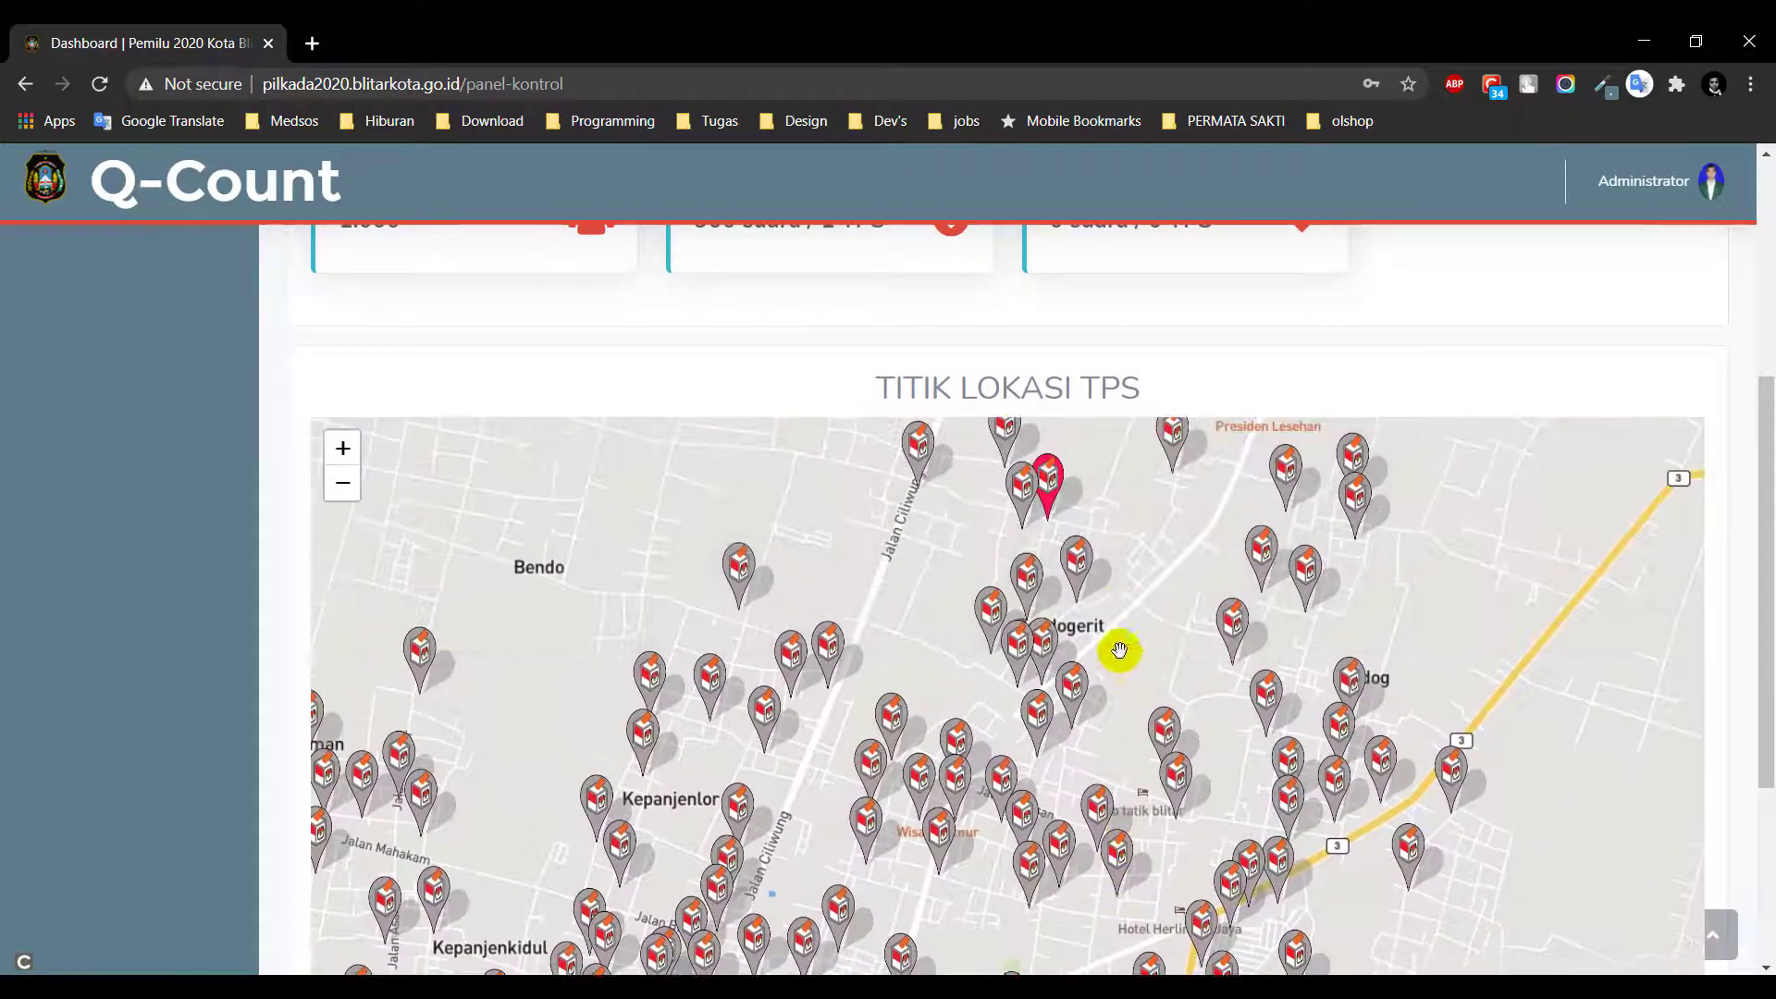
{"action": "left_click", "coordinate": [1075, 574]}
{"action": "left_click", "coordinate": [1068, 495]}
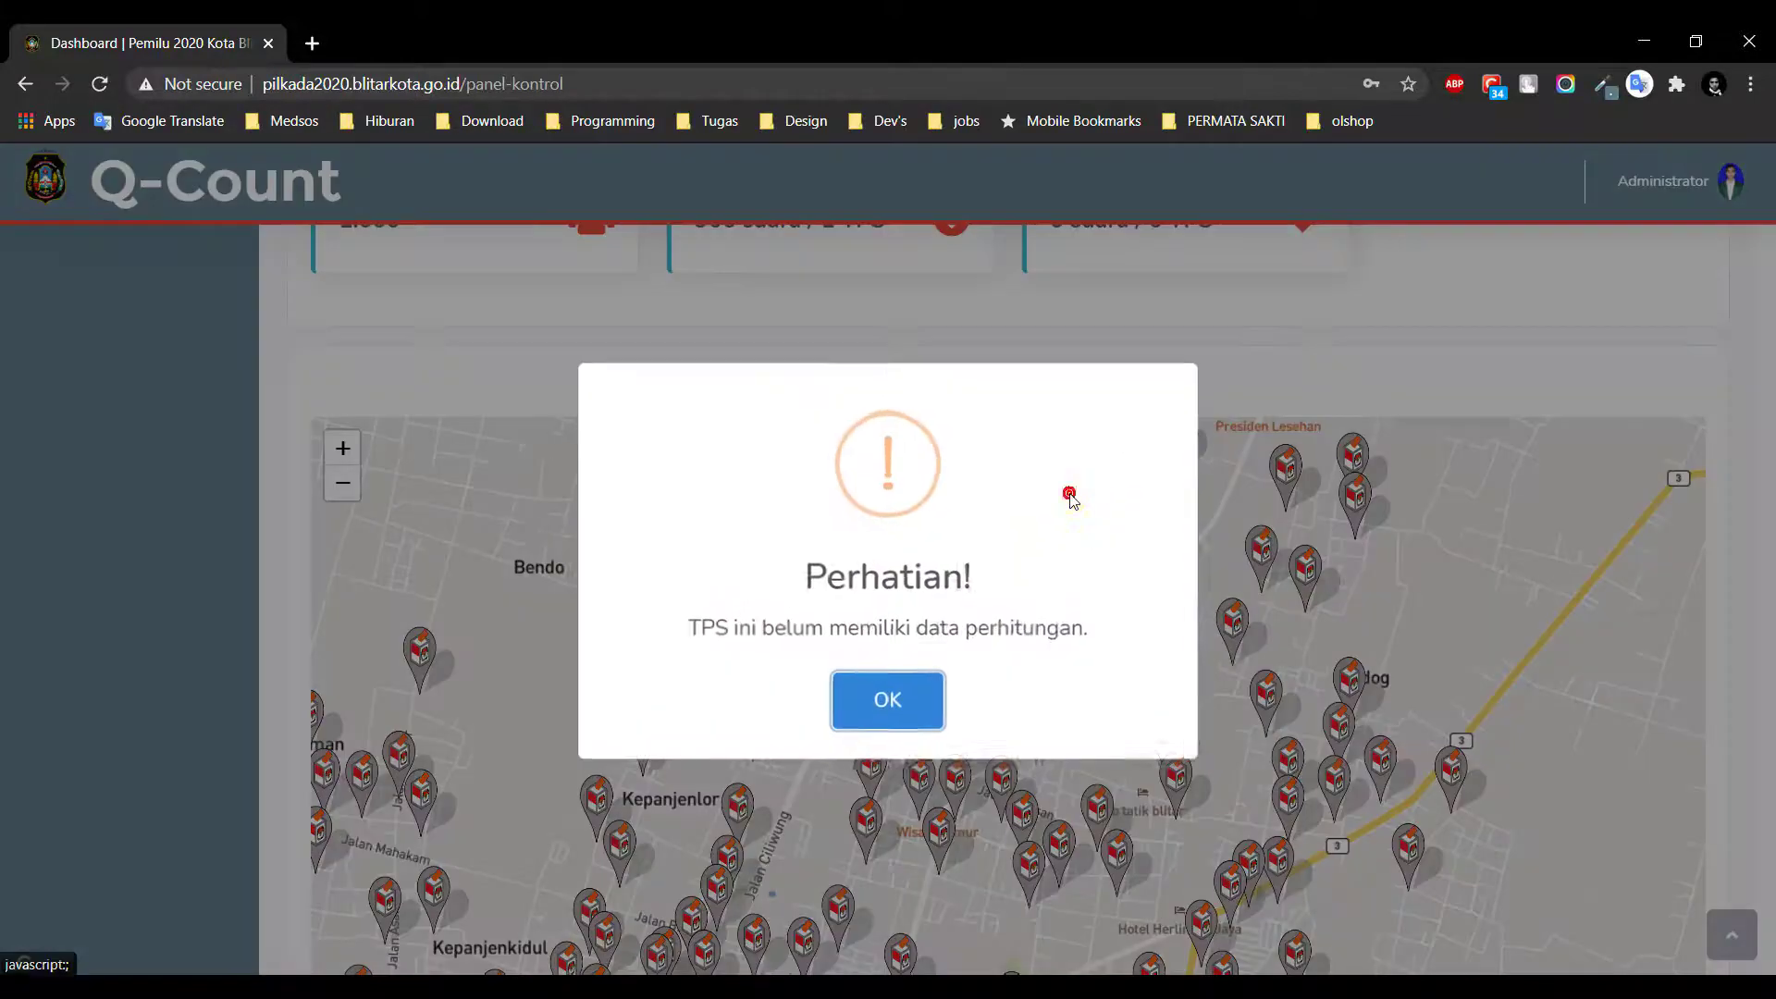
{"action": "left_click", "coordinate": [888, 694]}
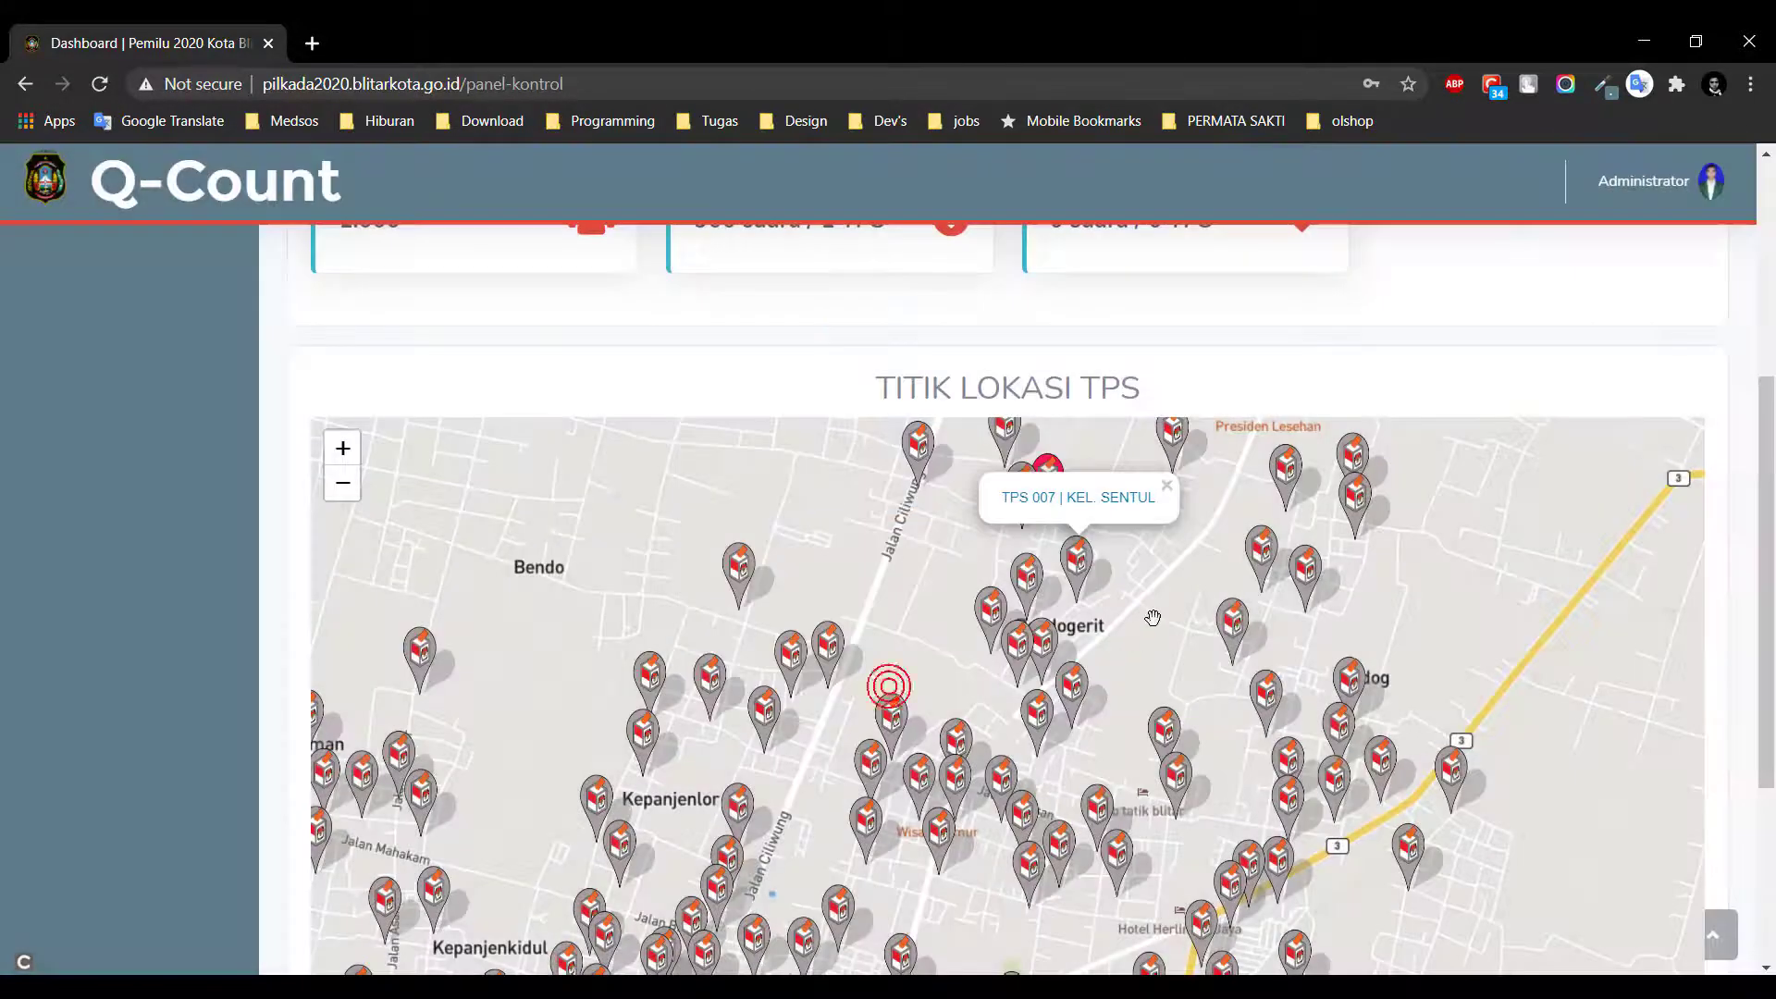
{"action": "scroll", "coordinate": [1173, 666], "scroll_direction": "up", "scroll_amount": 1}
{"action": "scroll", "coordinate": [1147, 690], "scroll_direction": "up", "scroll_amount": 1}
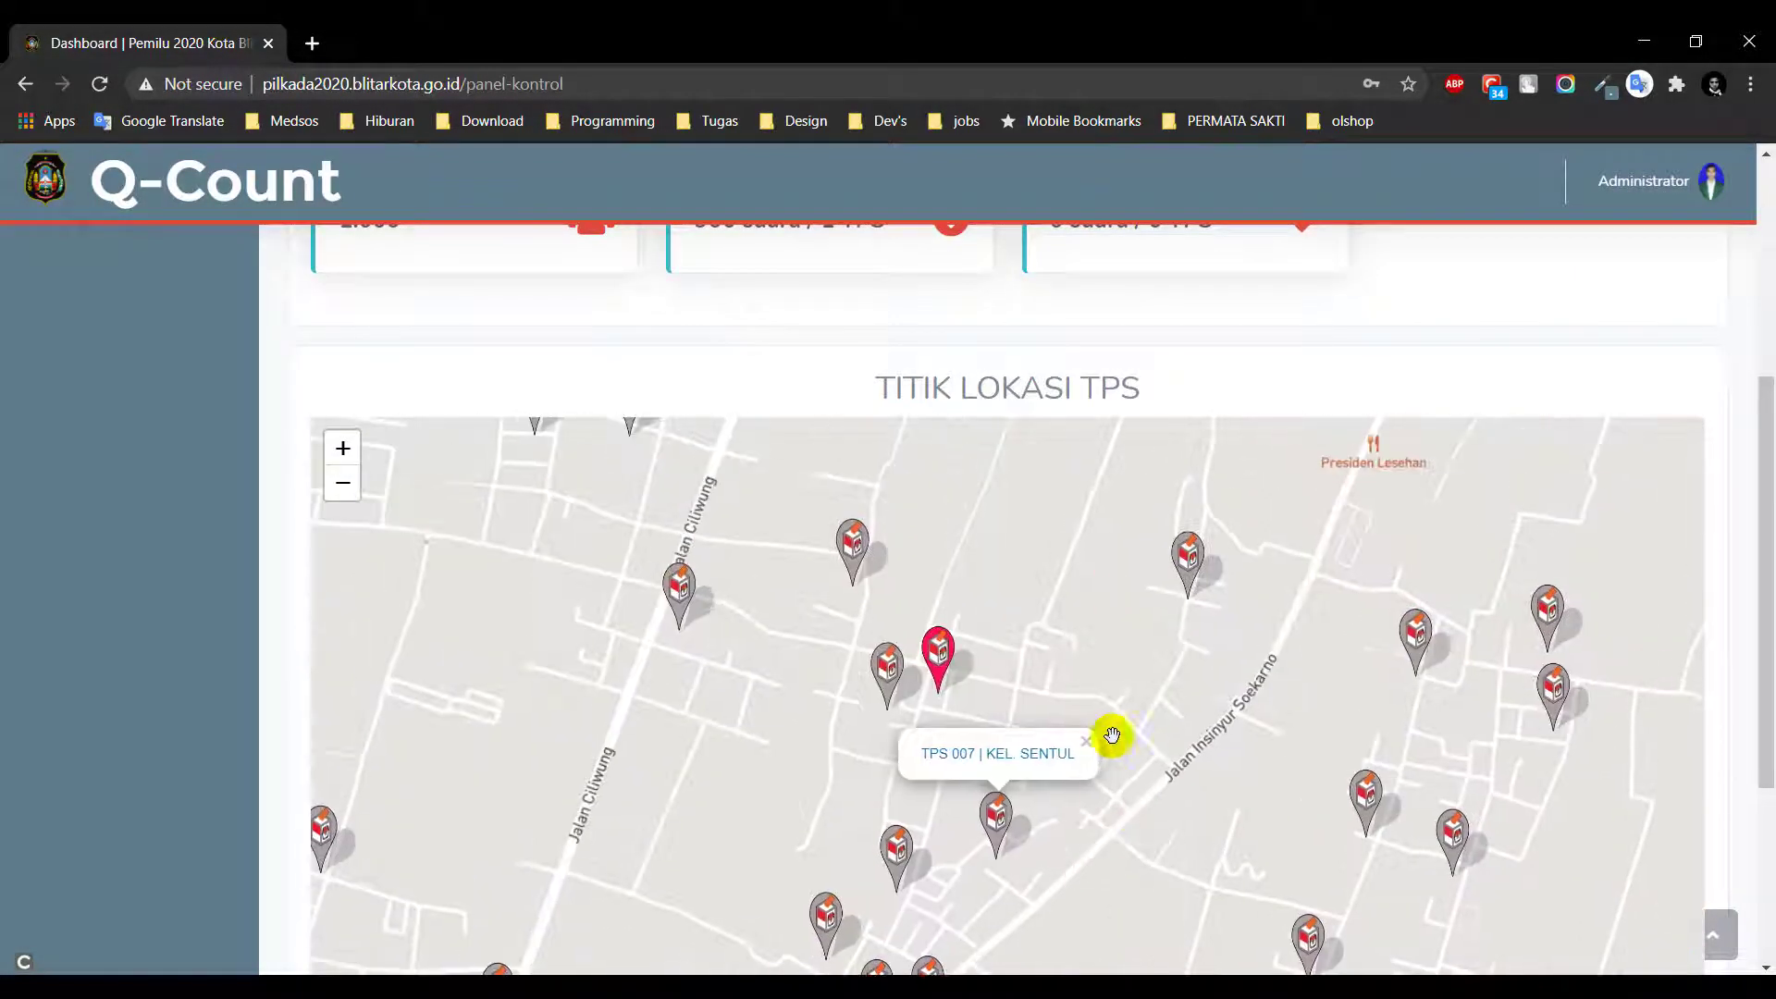
{"action": "left_click", "coordinate": [1122, 694]}
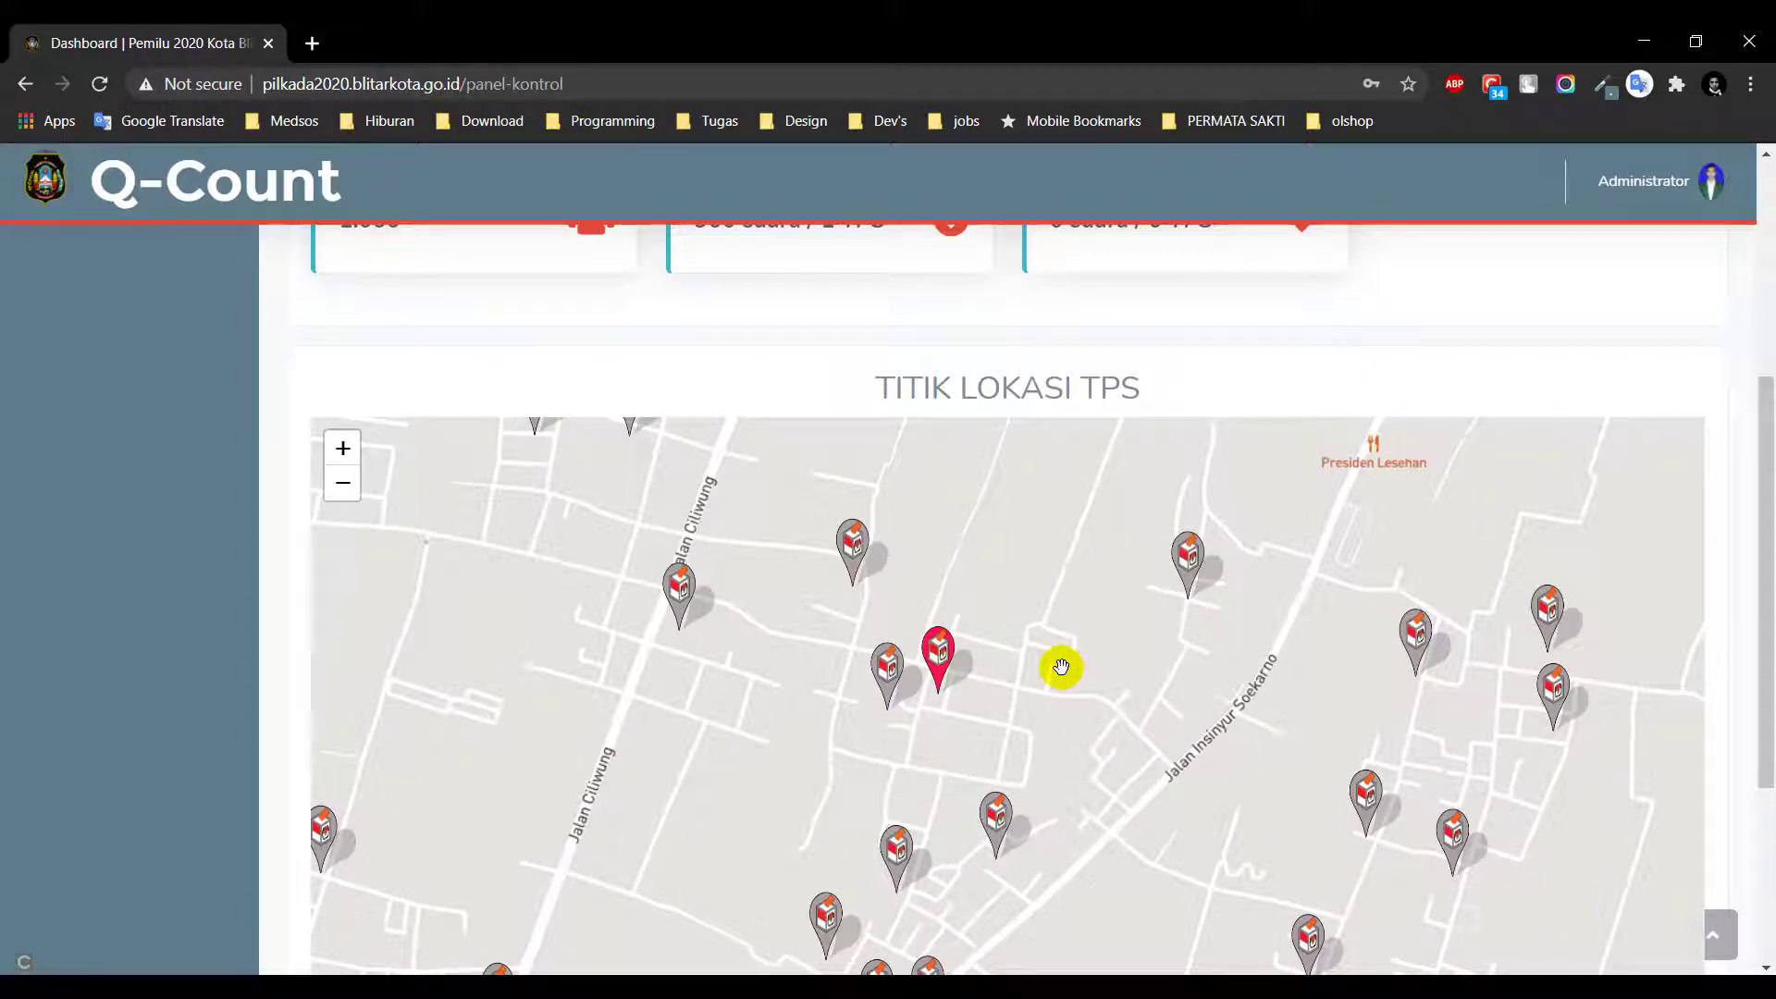
Open the Detail TPS for TPS 001 Kel. Tanggung and review its Wilayah, number and address
{"action": "left_click", "coordinate": [938, 655]}
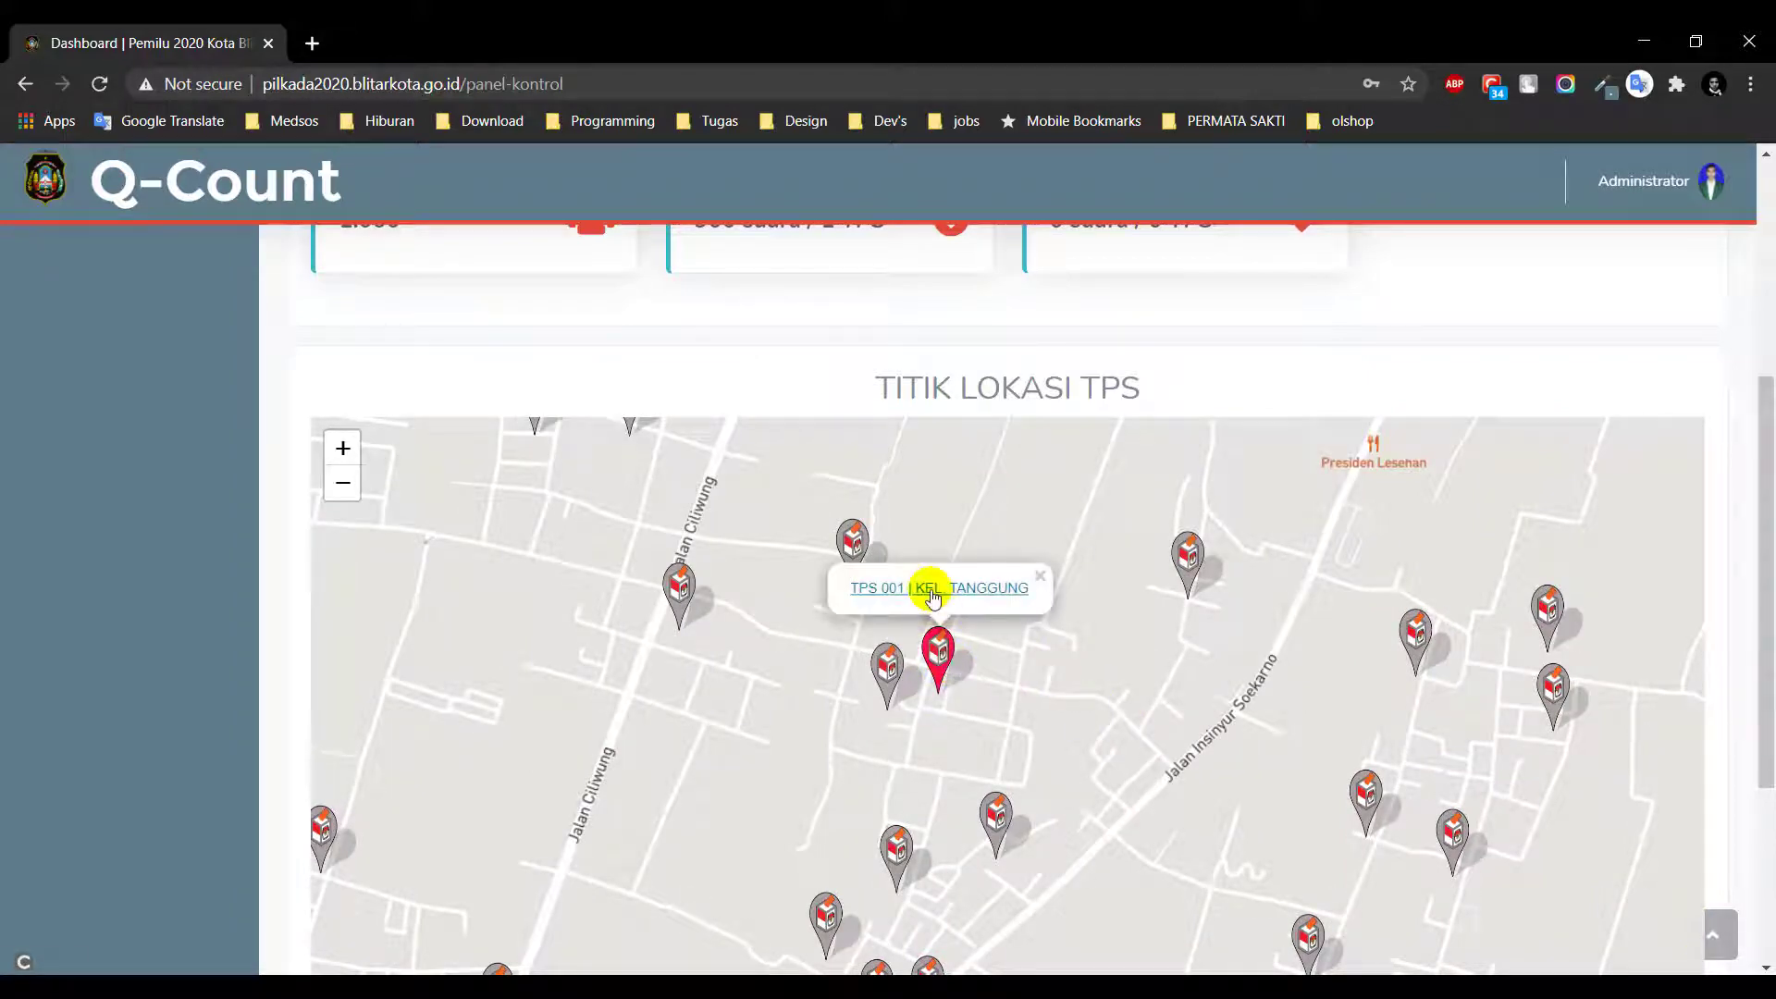
{"action": "left_click", "coordinate": [932, 592]}
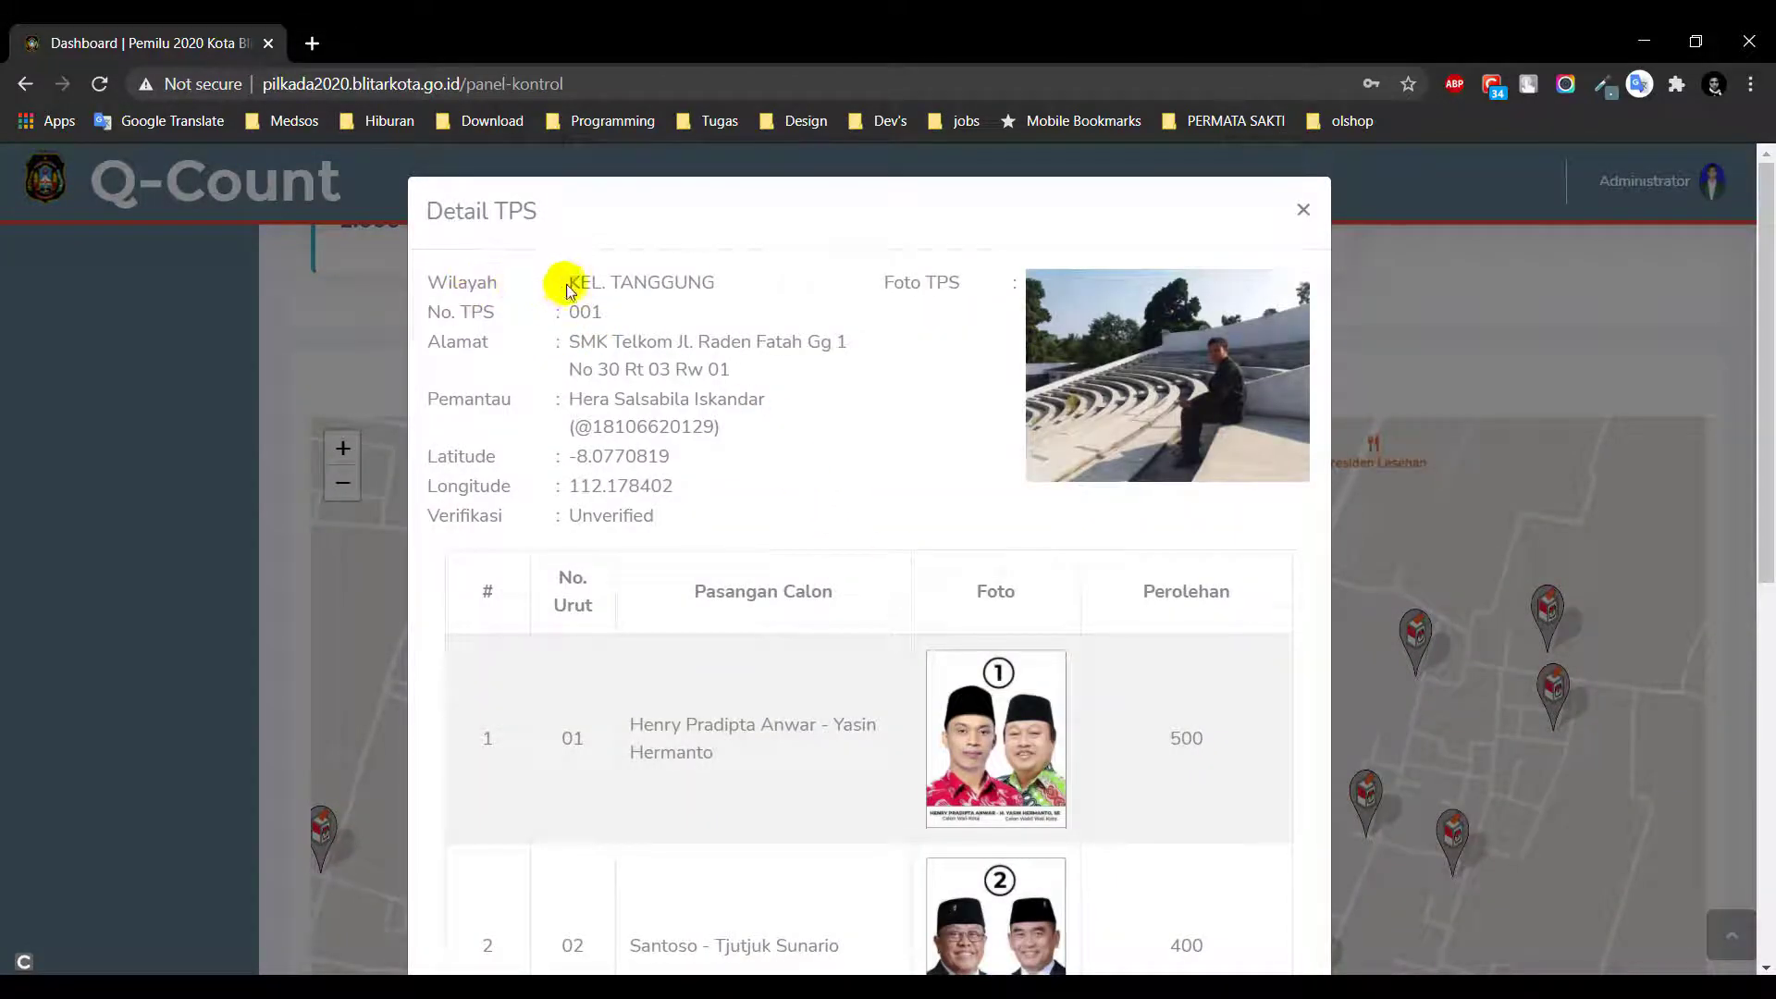
{"action": "left_click_drag", "start_coordinate": [569, 285], "coordinate": [700, 283]}
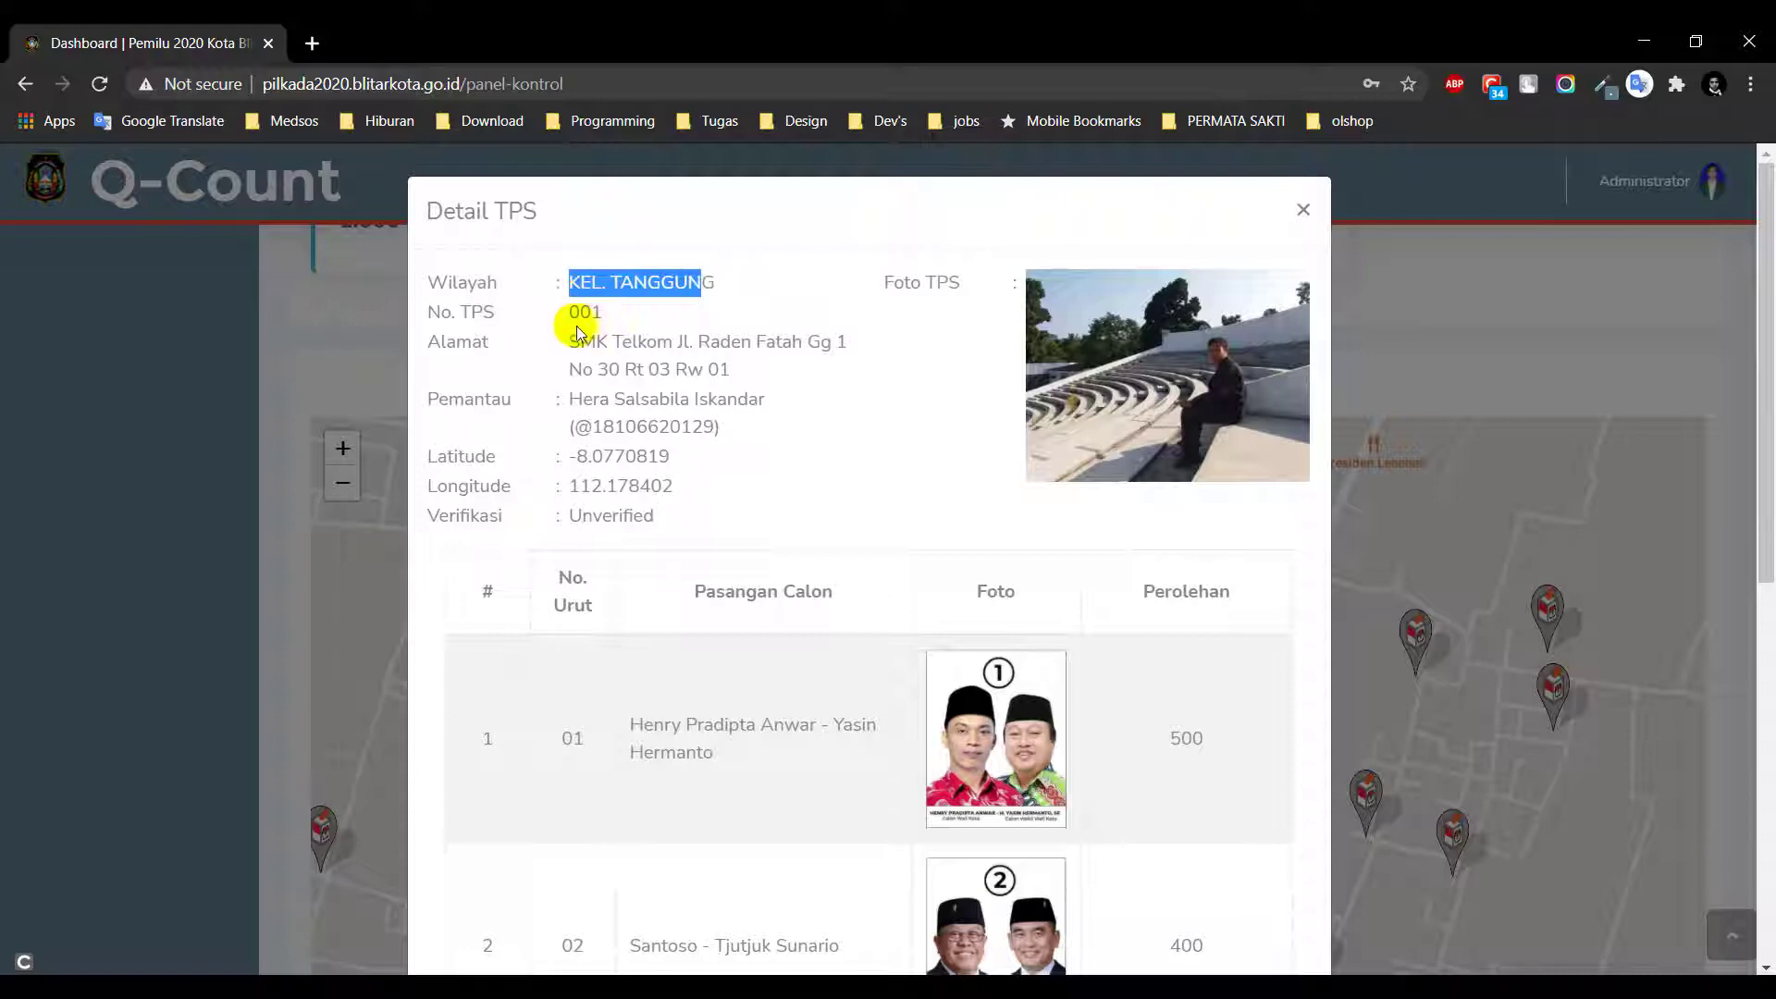
{"action": "double_click", "coordinate": [572, 311]}
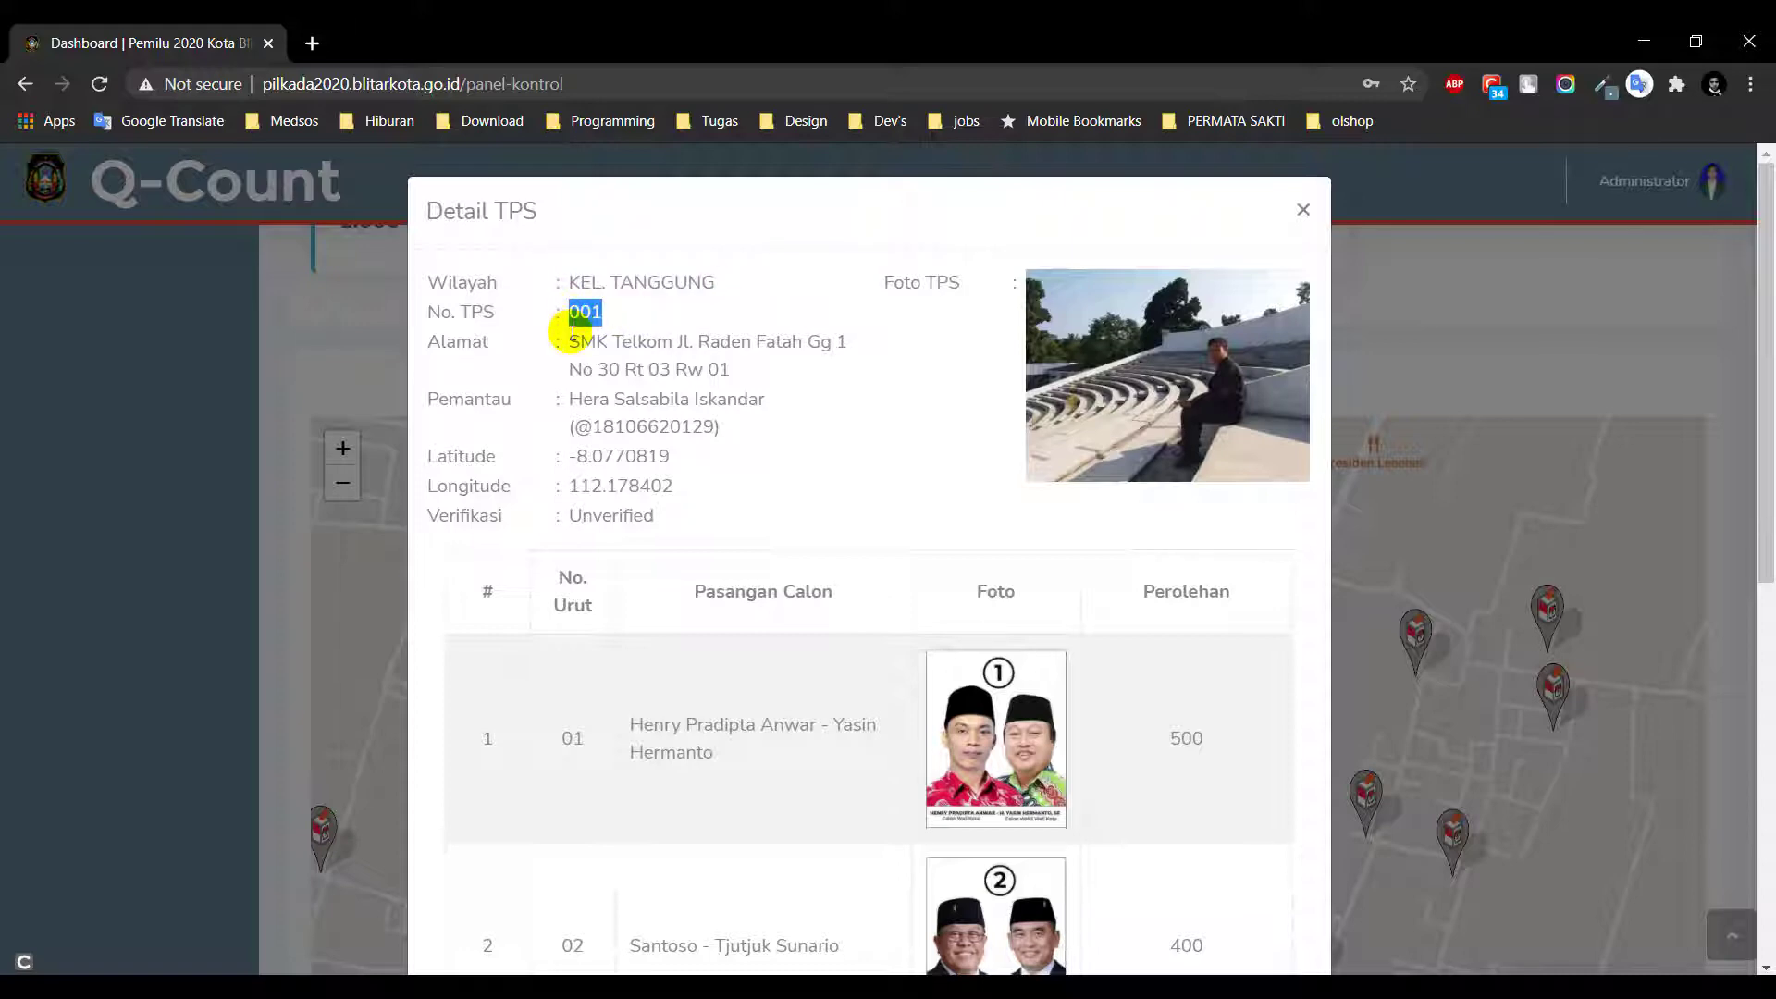
{"action": "left_click_drag", "start_coordinate": [569, 342], "coordinate": [793, 373]}
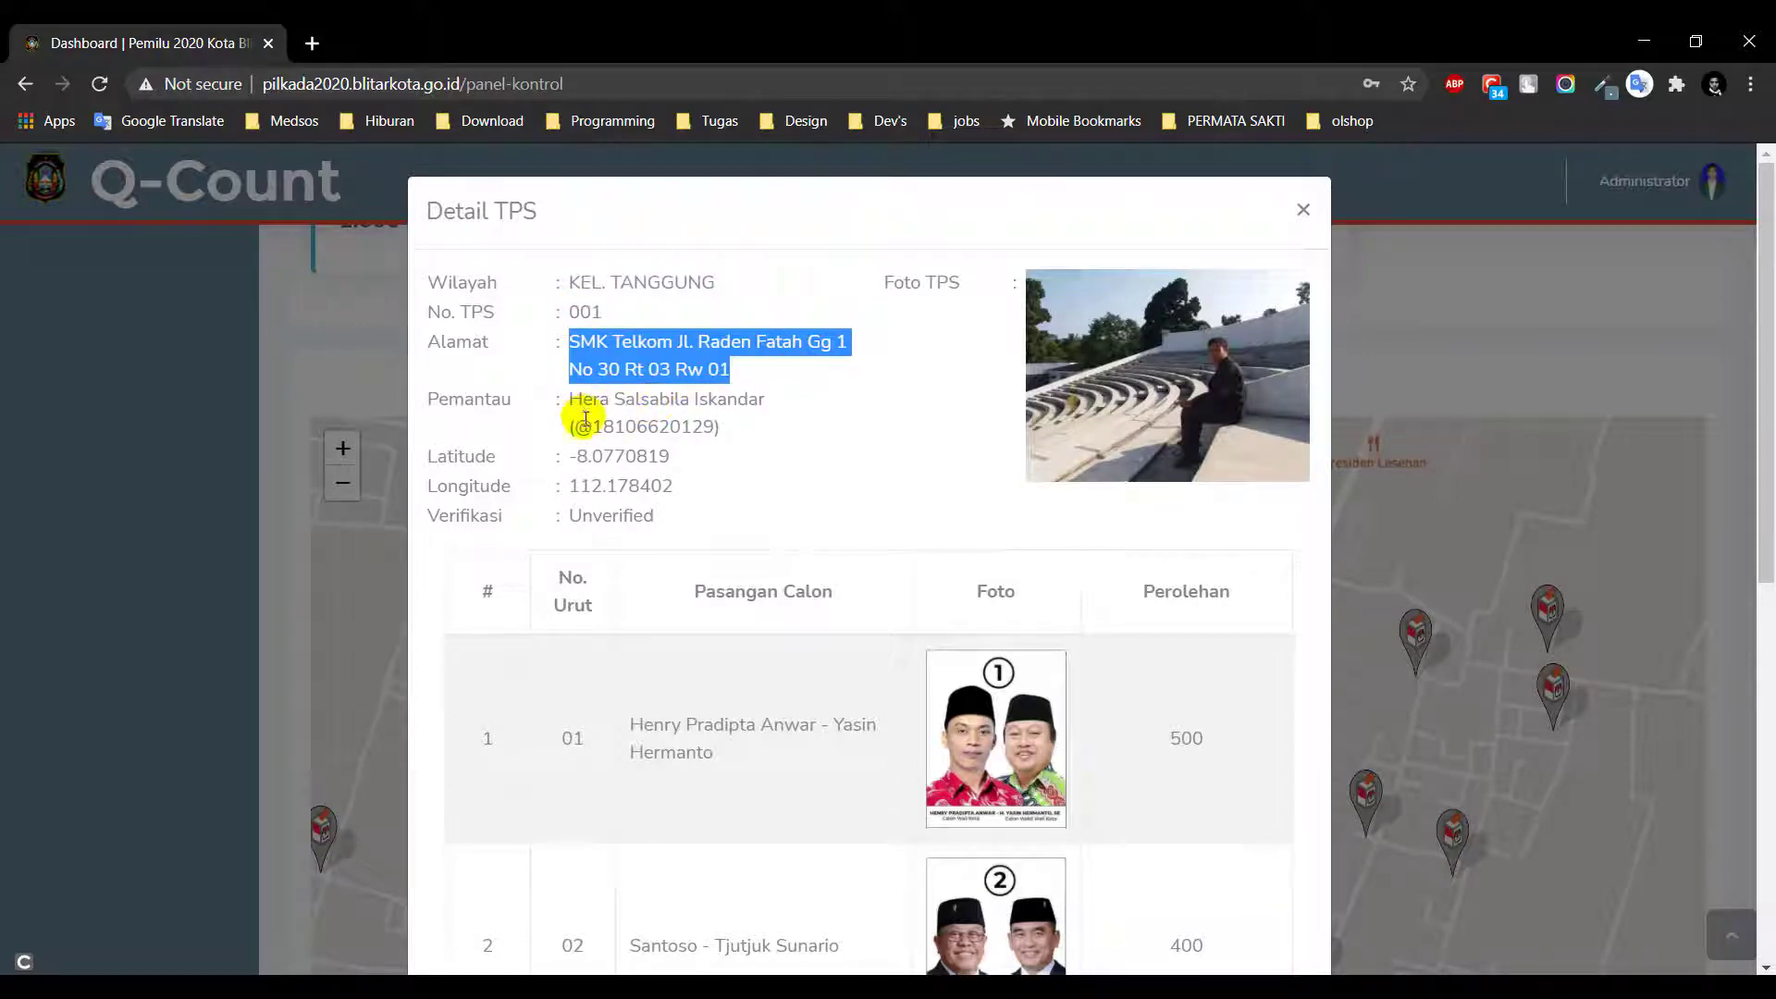
Review the TPS 001 monitor's name, account number and the station's coordinates
{"action": "left_click_drag", "start_coordinate": [576, 403], "coordinate": [753, 397]}
{"action": "left_click", "coordinate": [665, 417]}
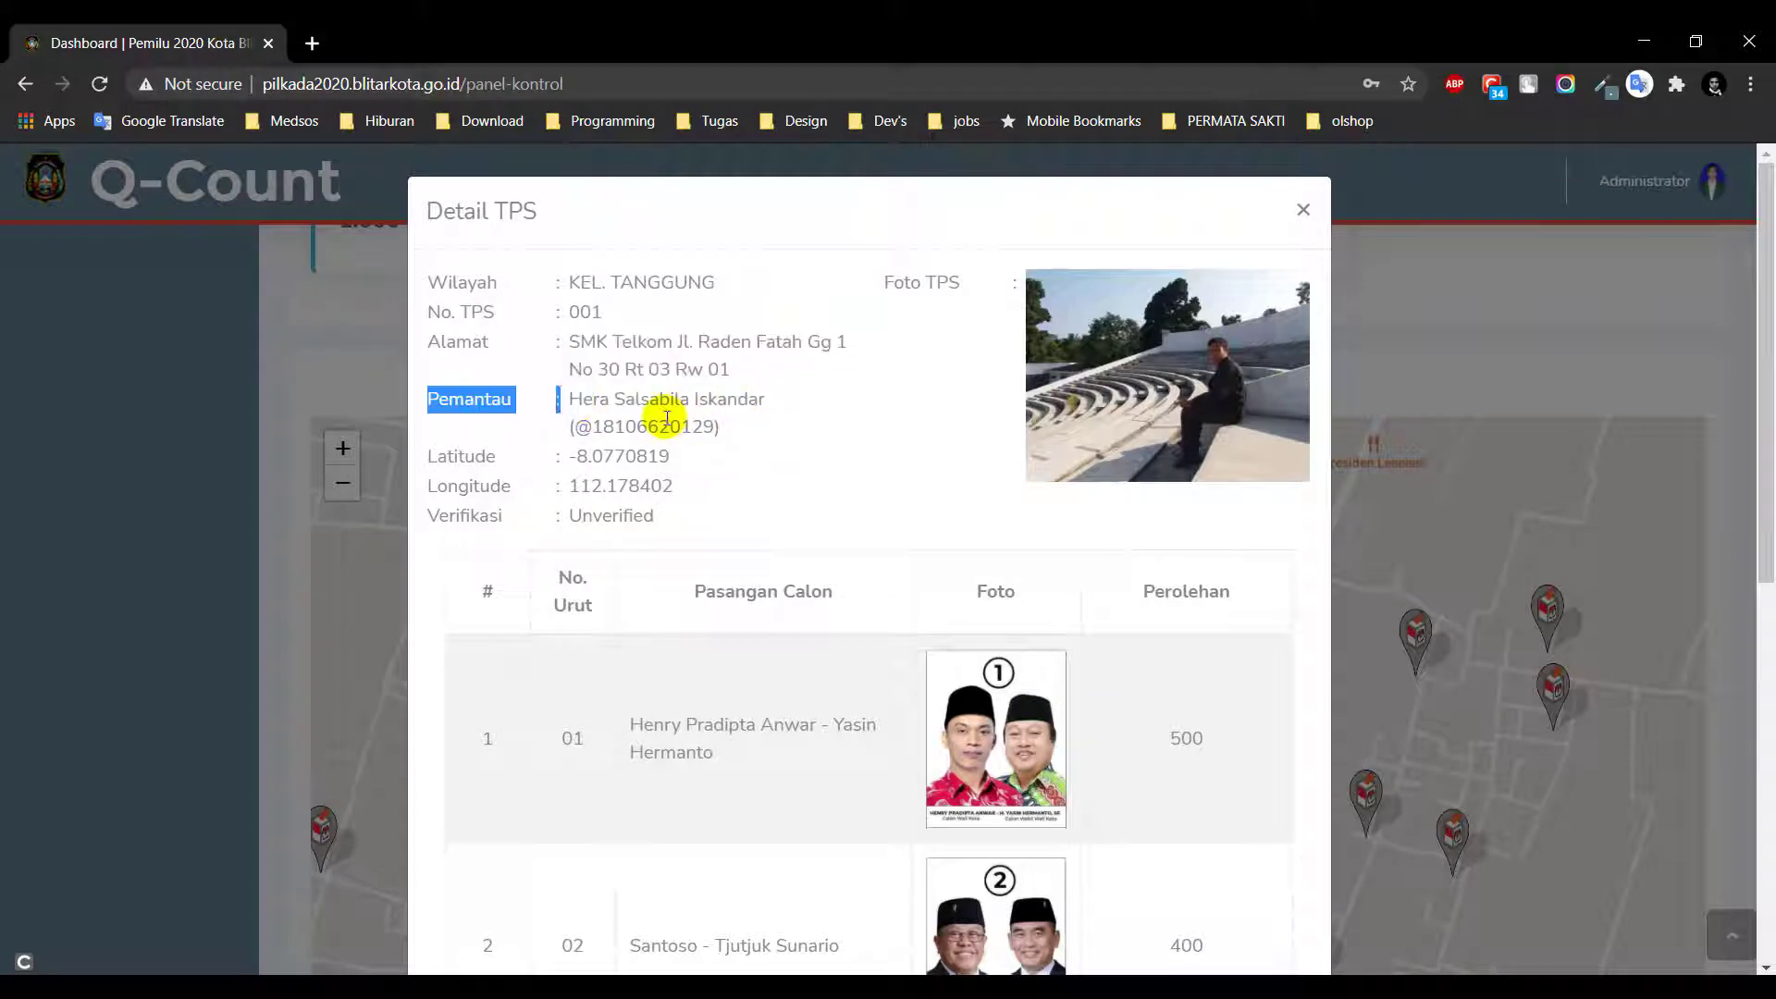
{"action": "double_click", "coordinate": [665, 418]}
{"action": "scroll", "coordinate": [722, 398], "scroll_direction": "down", "scroll_amount": 1}
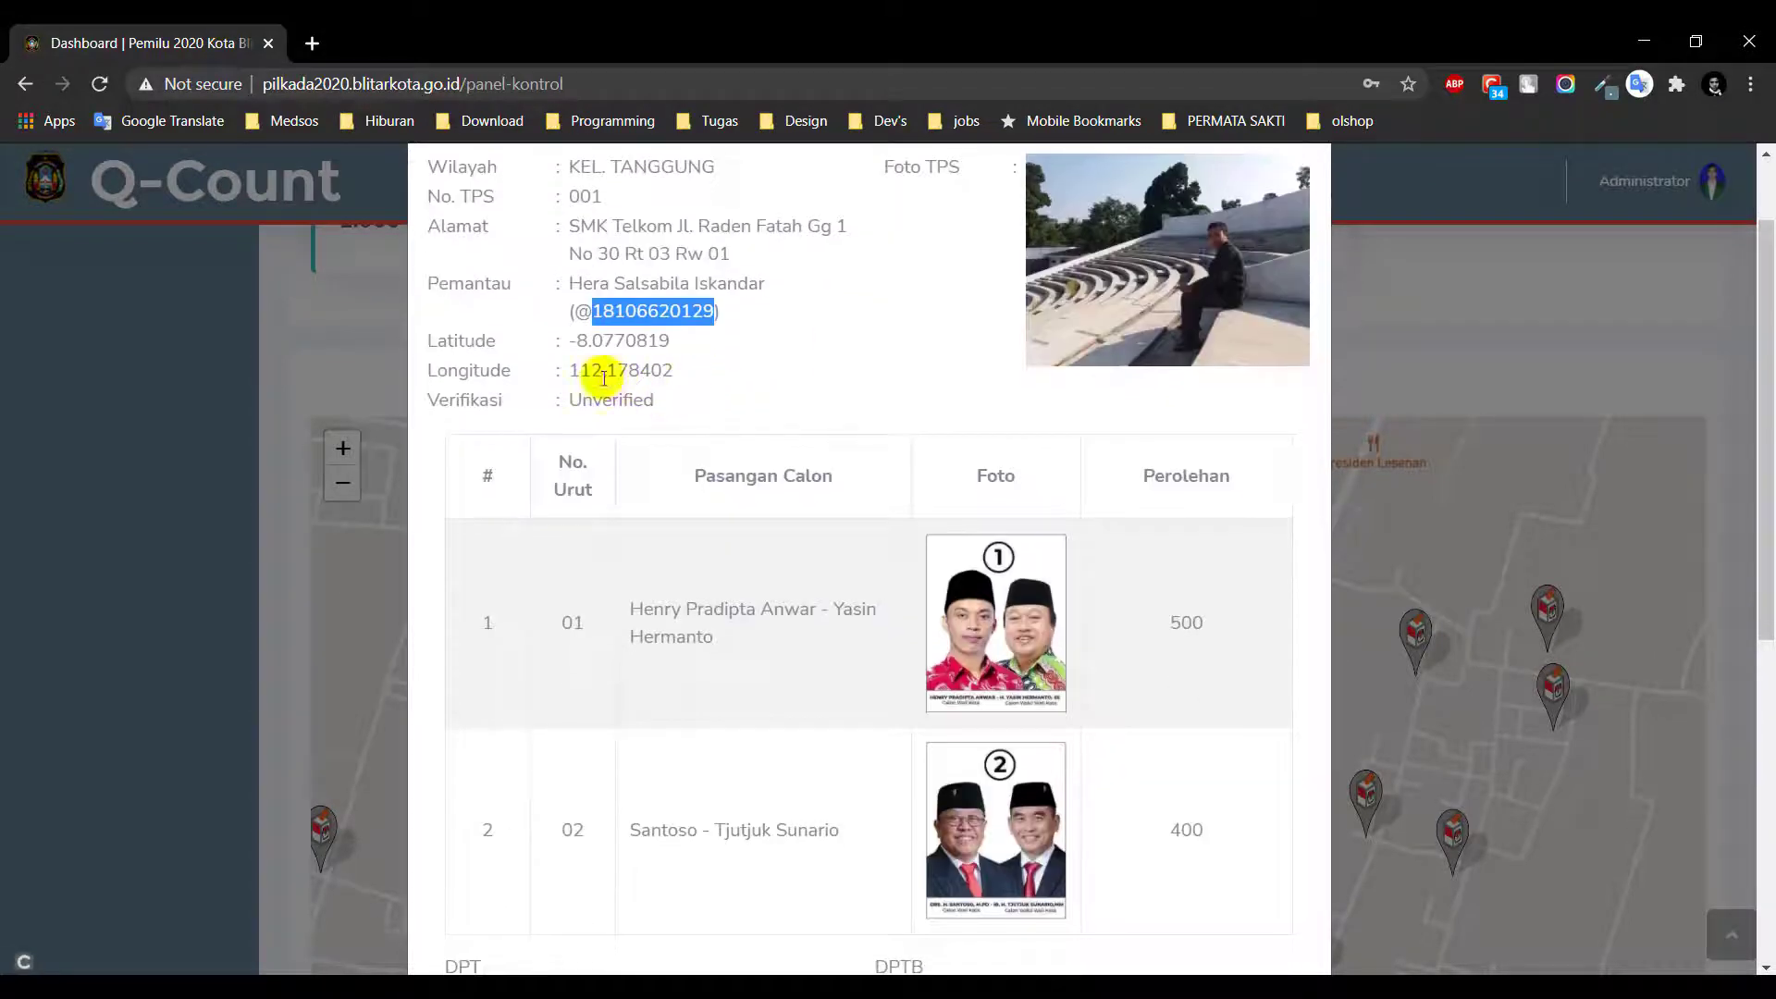
{"action": "left_click_drag", "start_coordinate": [567, 340], "coordinate": [697, 363]}
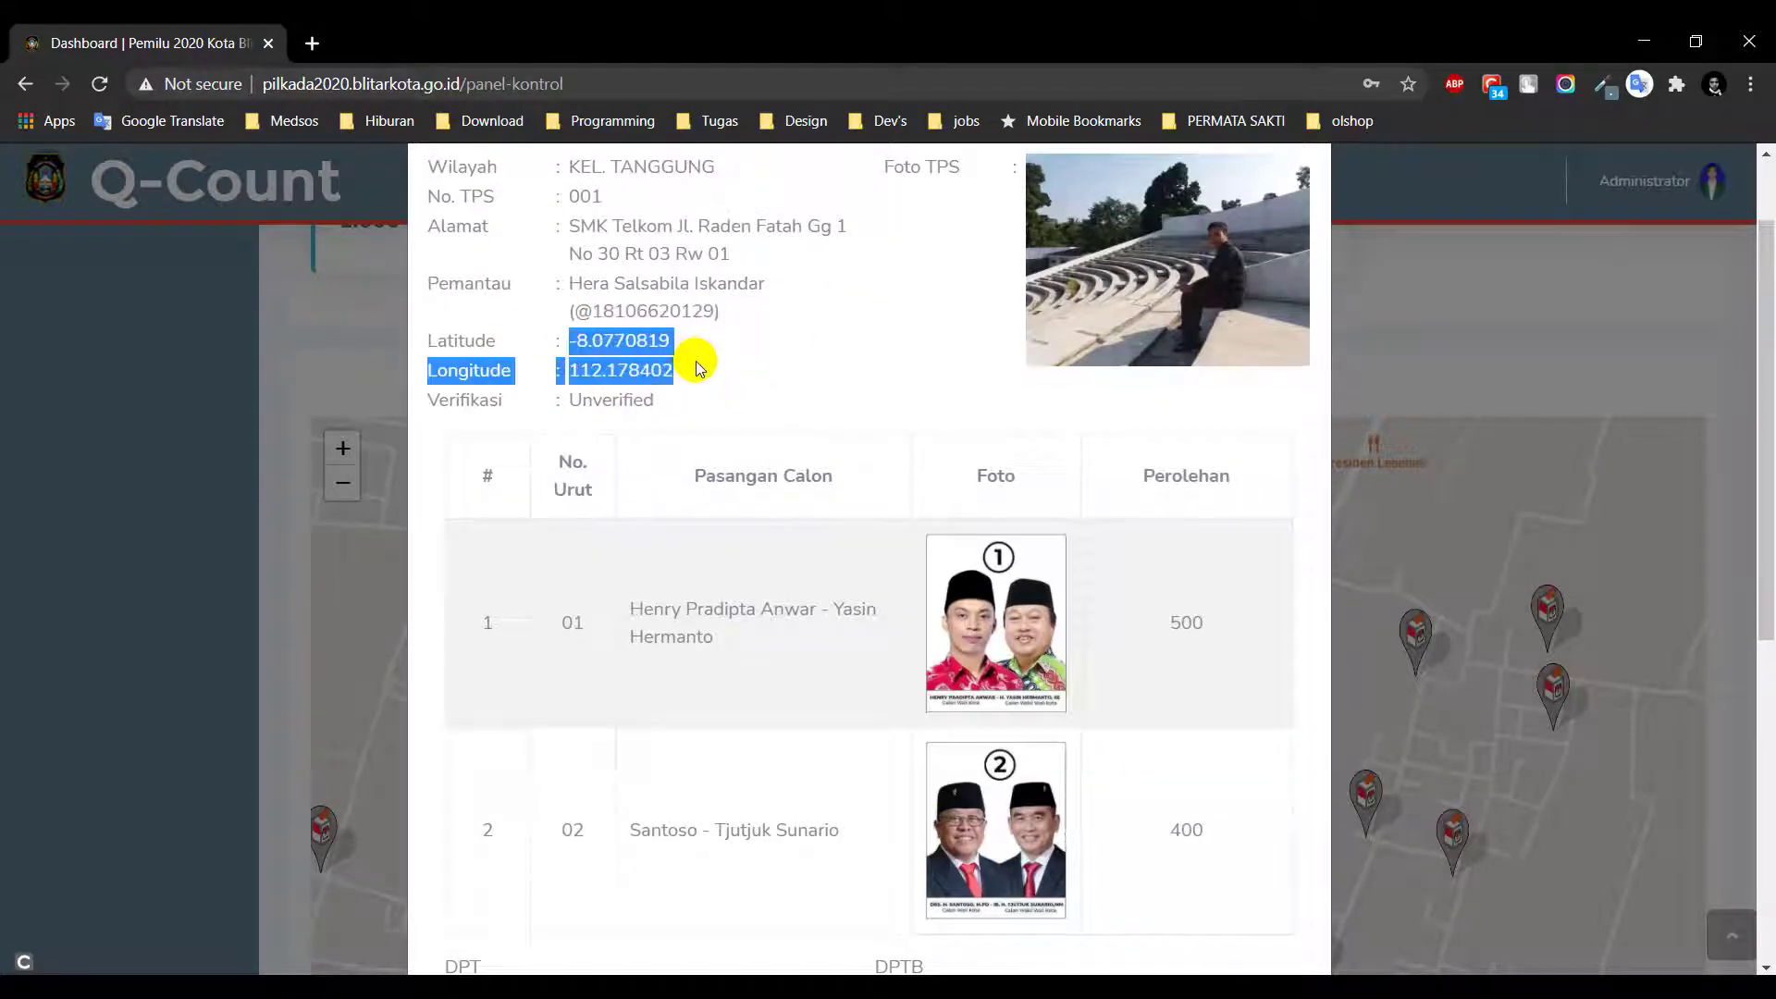
{"action": "left_click", "coordinate": [746, 363]}
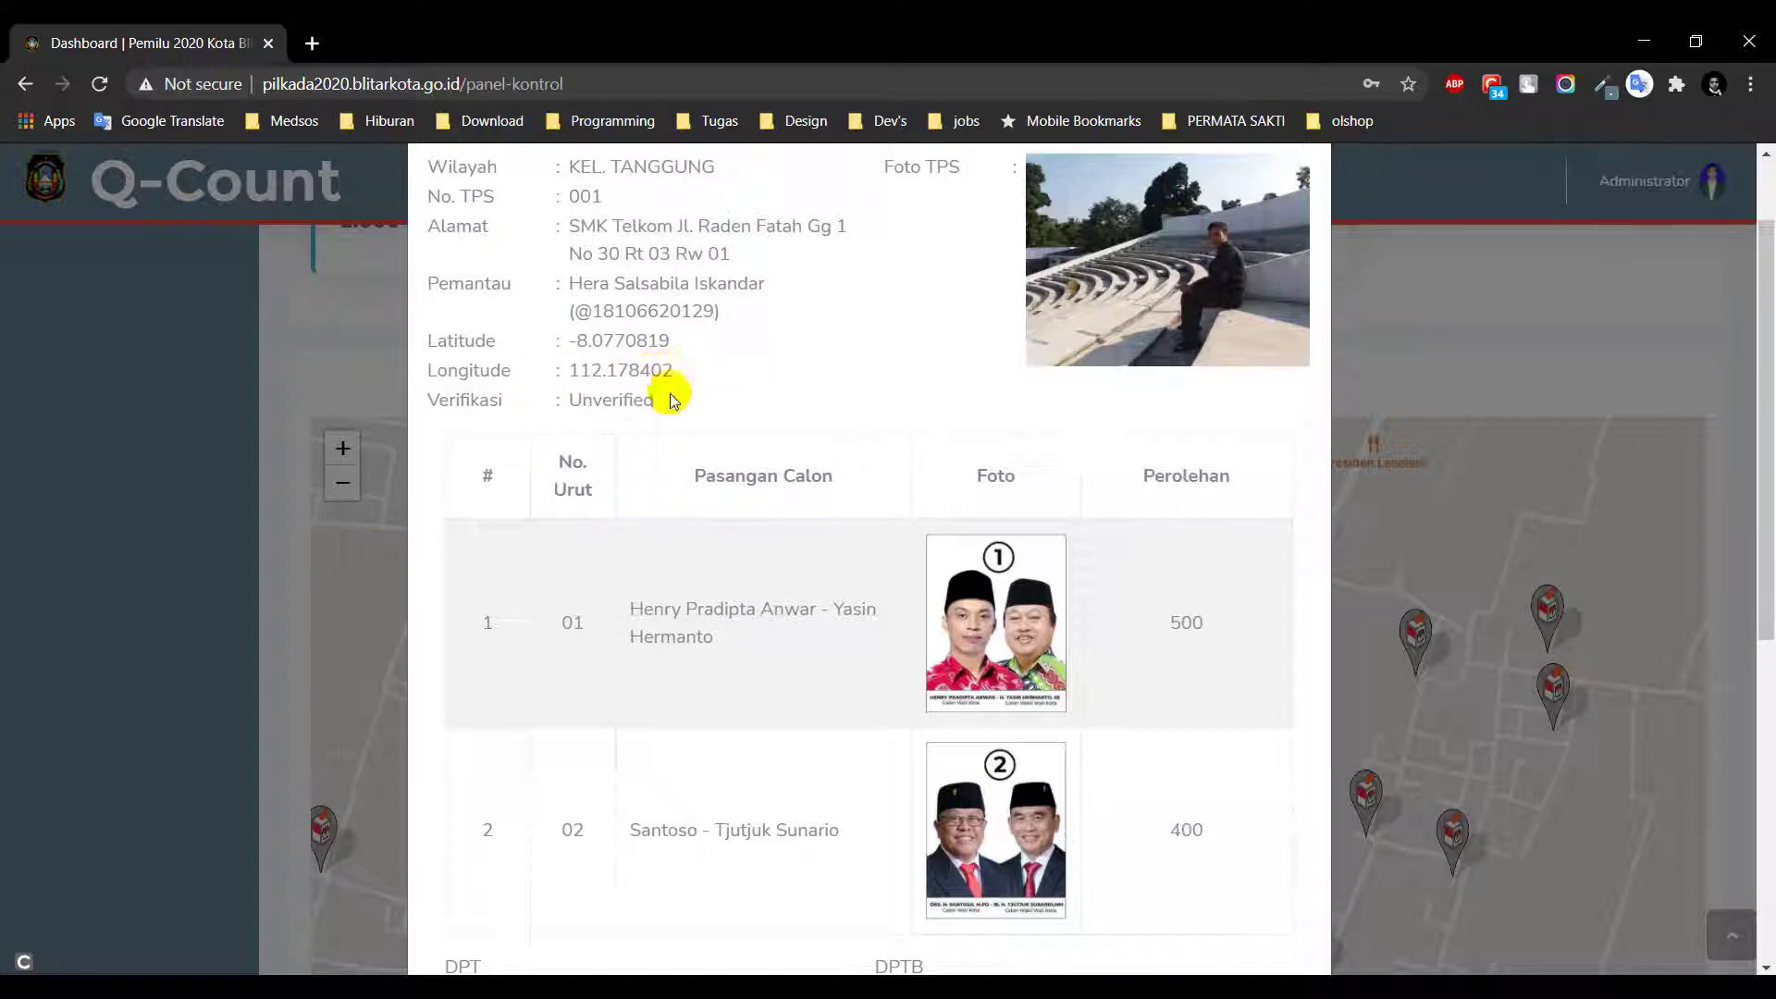
{"action": "scroll", "coordinate": [666, 389], "scroll_direction": "up", "scroll_amount": 2}
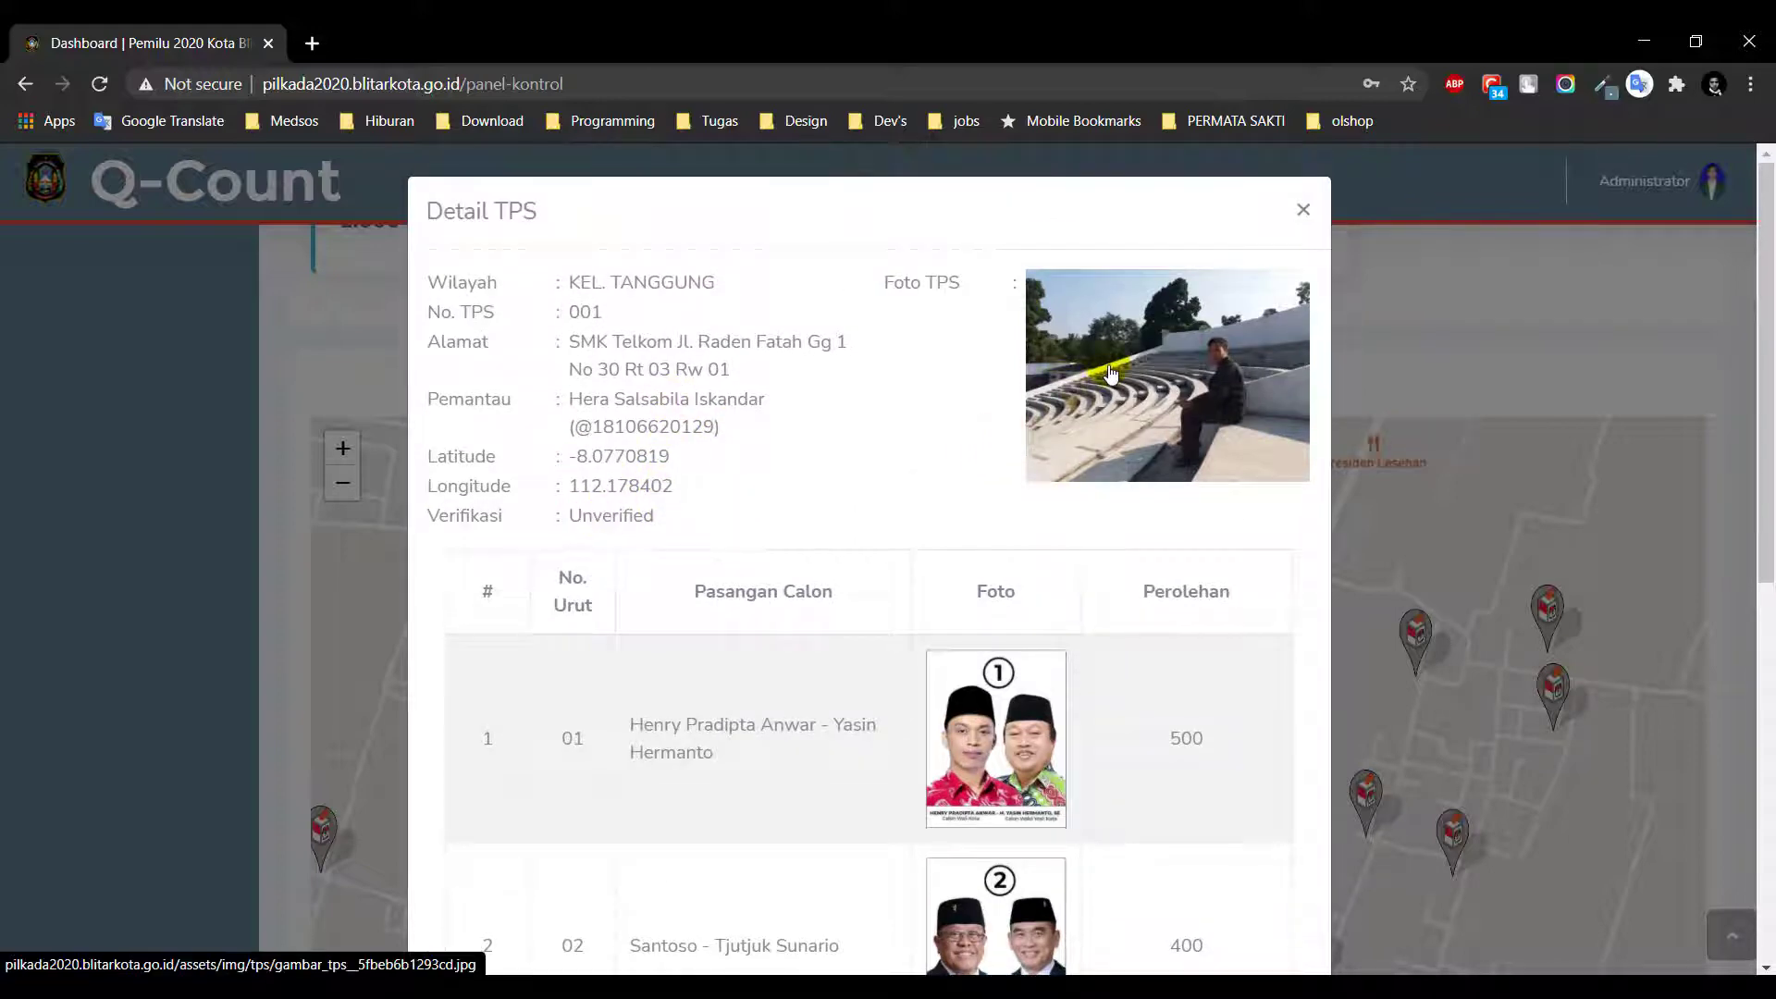
View the TPS 001 photo full size in a new tab, then close it
{"action": "left_click", "coordinate": [1141, 405]}
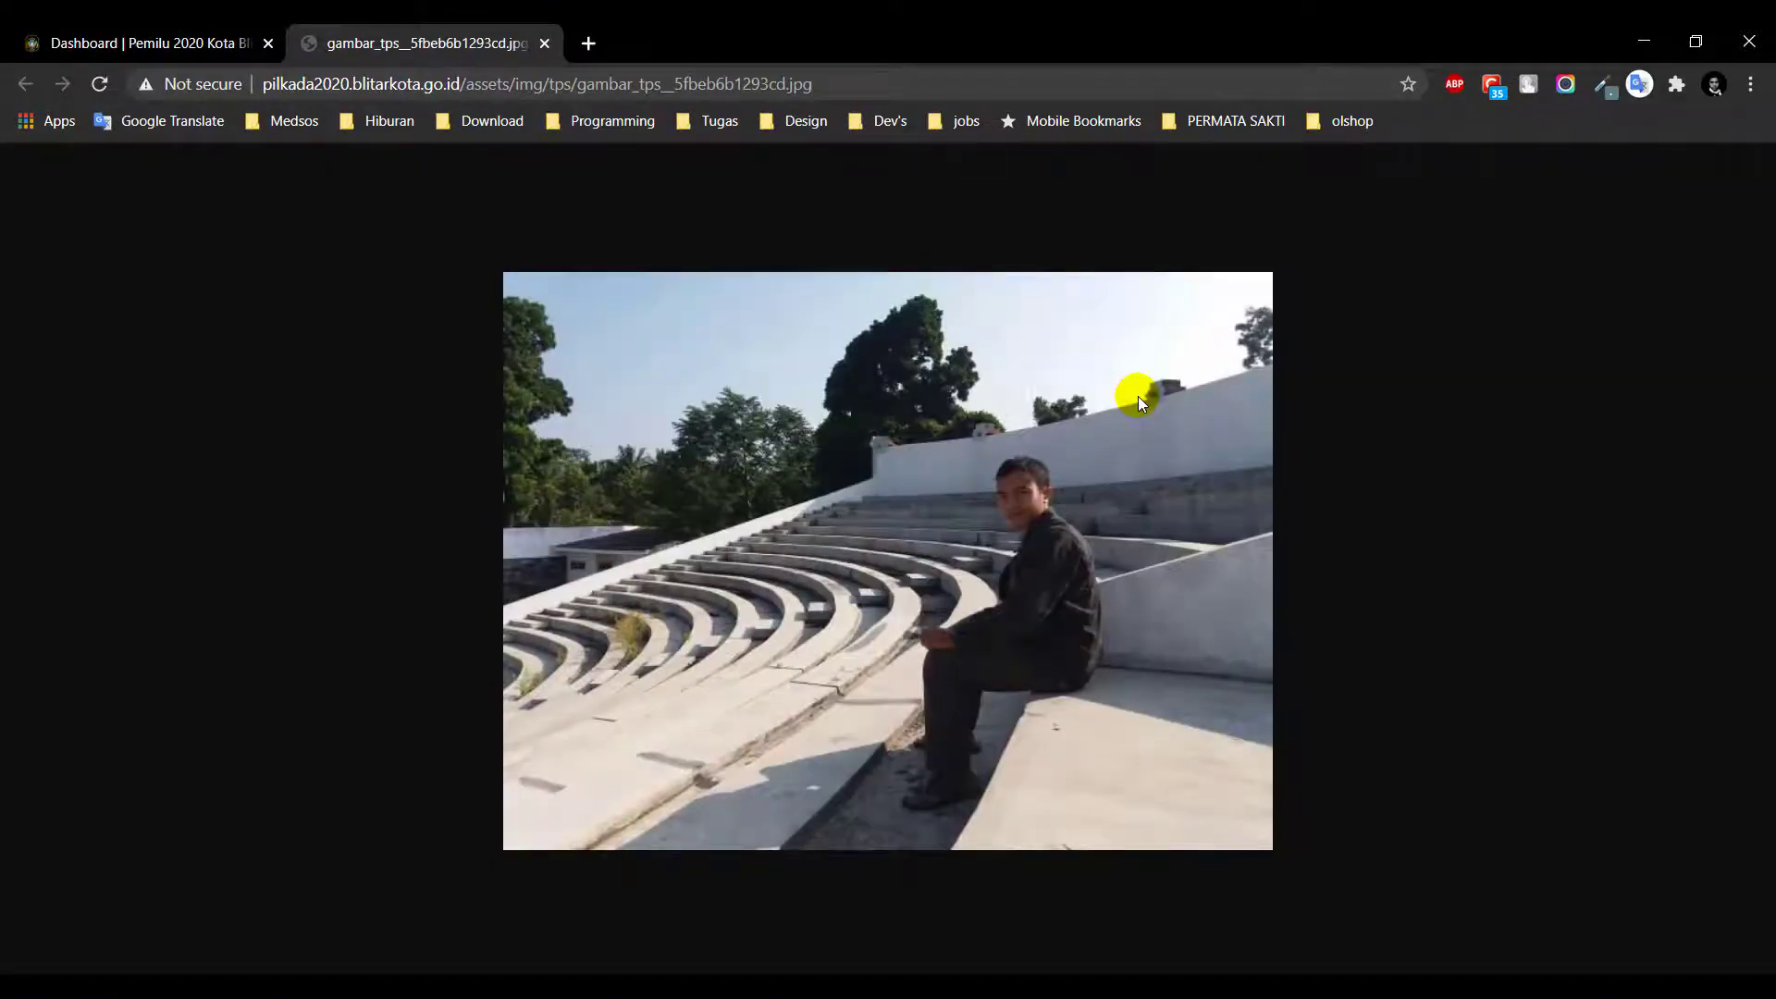
{"action": "key", "text": "ctrl+w"}
{"action": "scroll", "coordinate": [1122, 417], "scroll_direction": "down", "scroll_amount": 2}
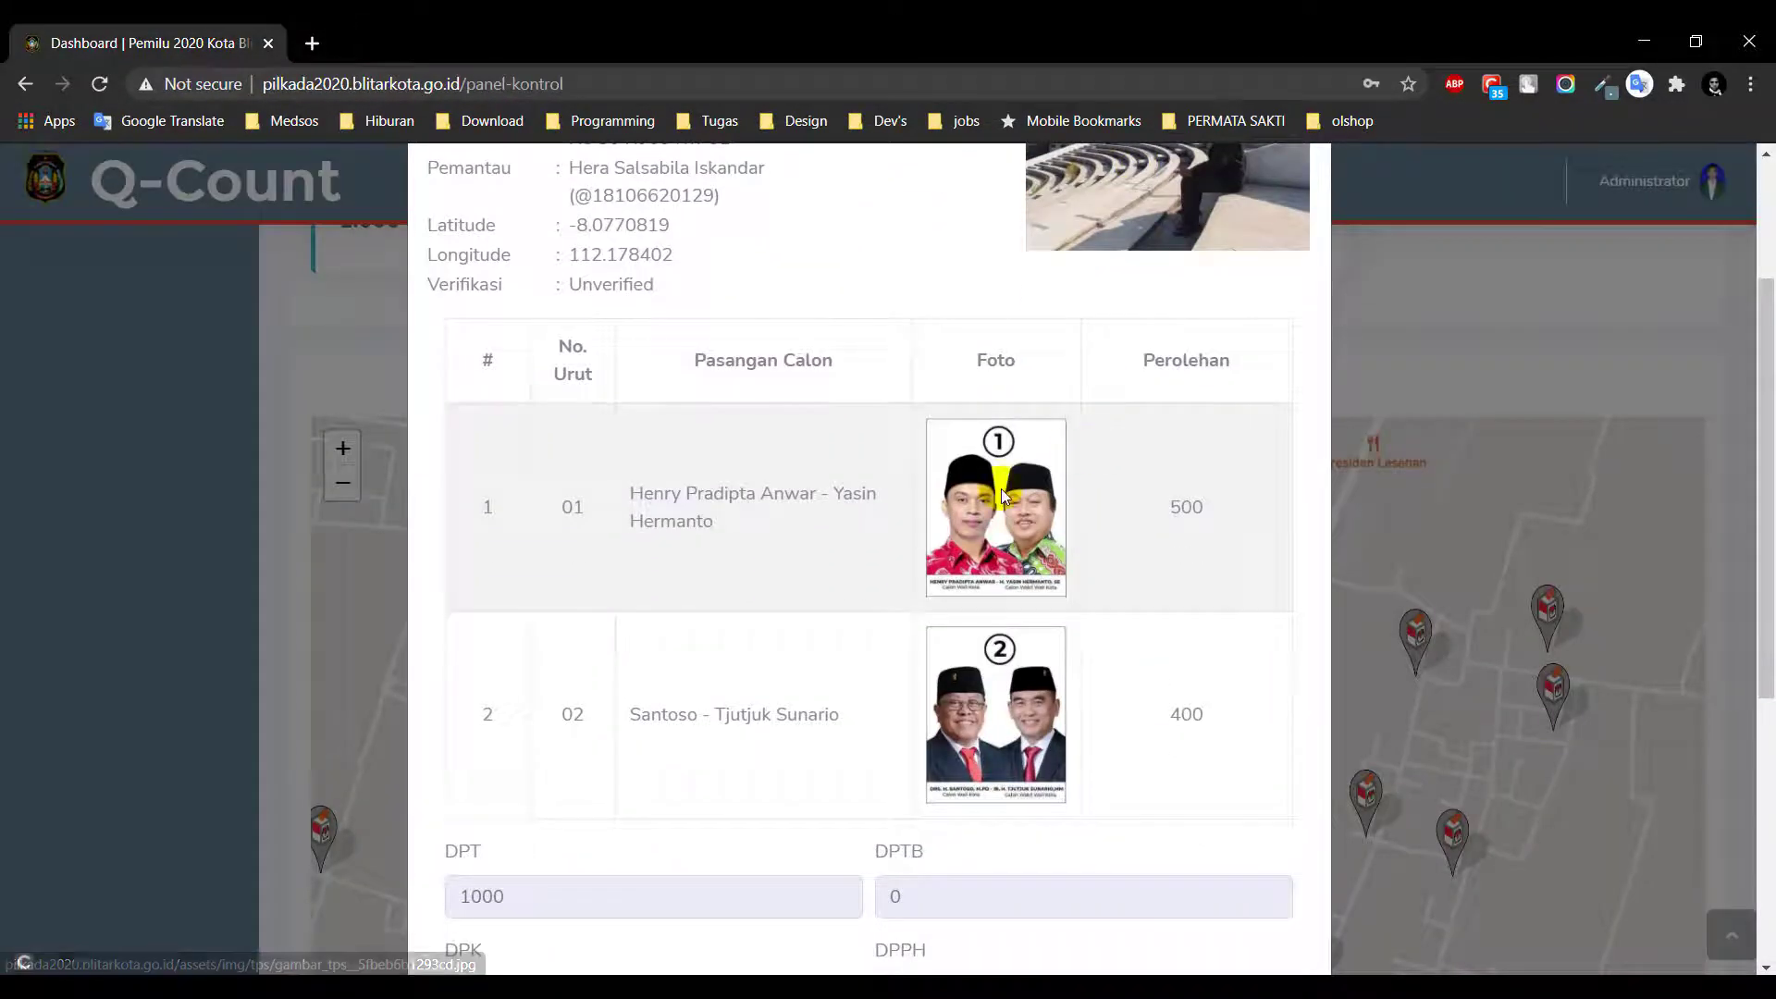
{"action": "scroll", "coordinate": [1001, 488], "scroll_direction": "down", "scroll_amount": 2}
{"action": "scroll", "coordinate": [1001, 488], "scroll_direction": "up", "scroll_amount": 1}
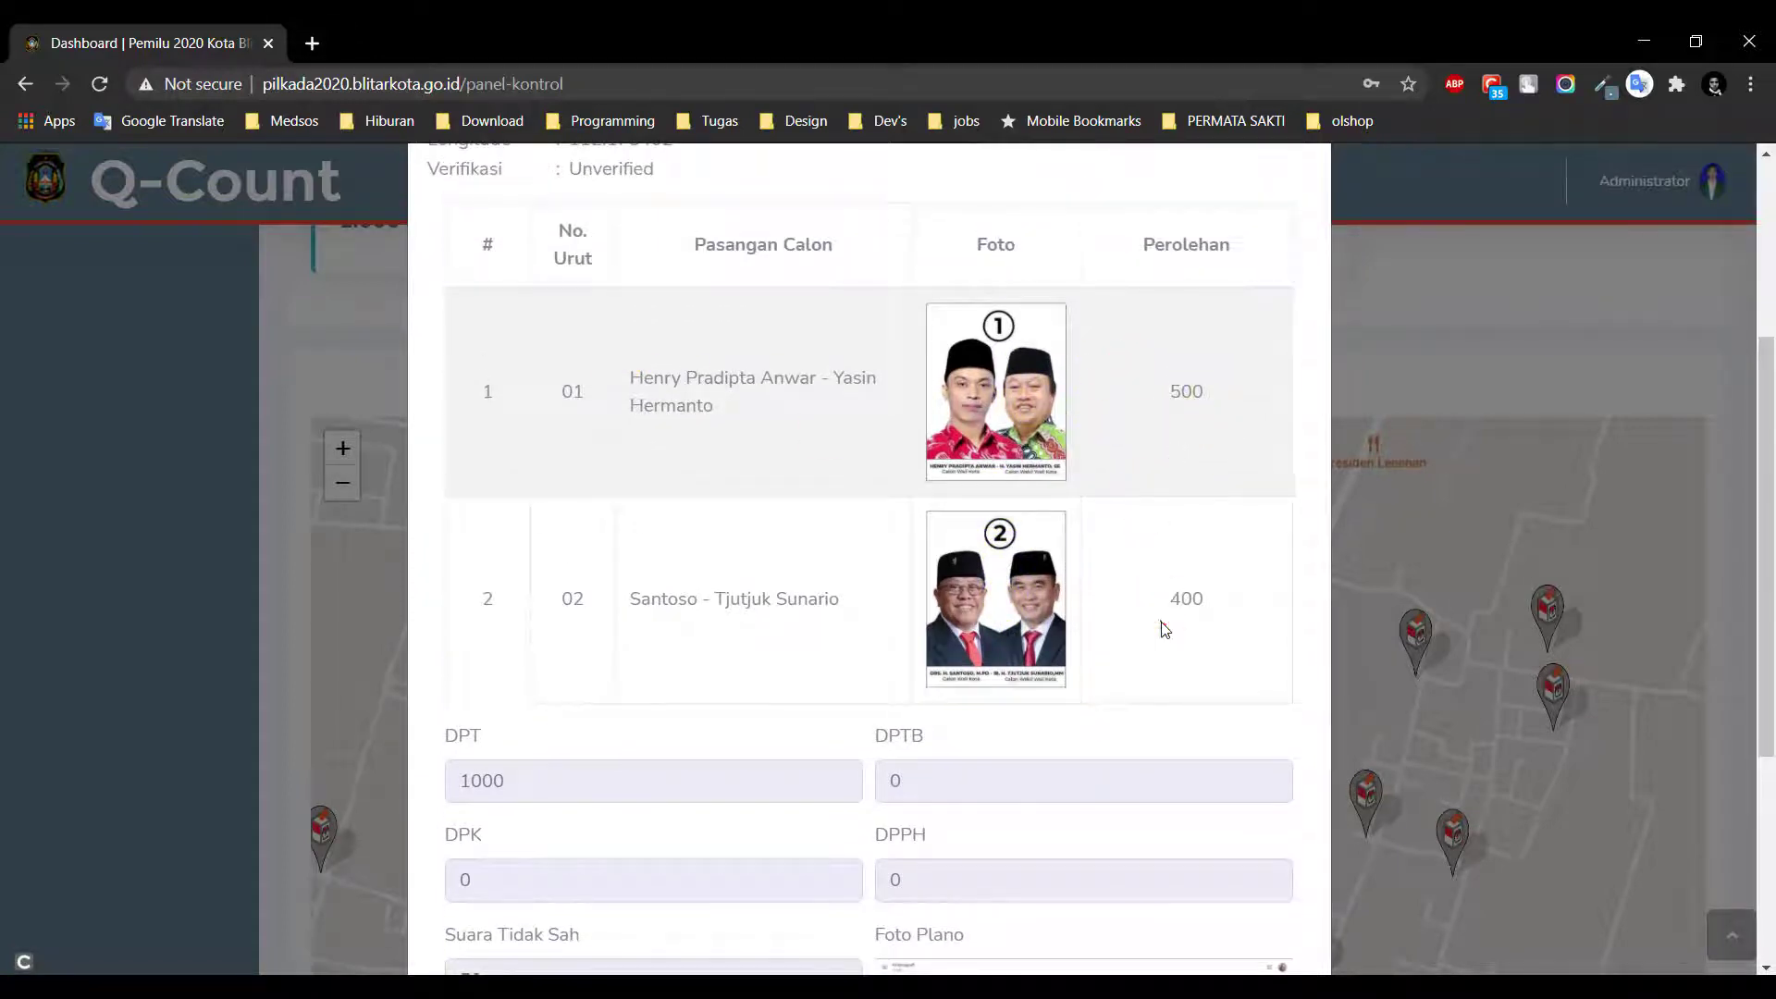
{"action": "scroll", "coordinate": [1118, 533], "scroll_direction": "down", "scroll_amount": 3}
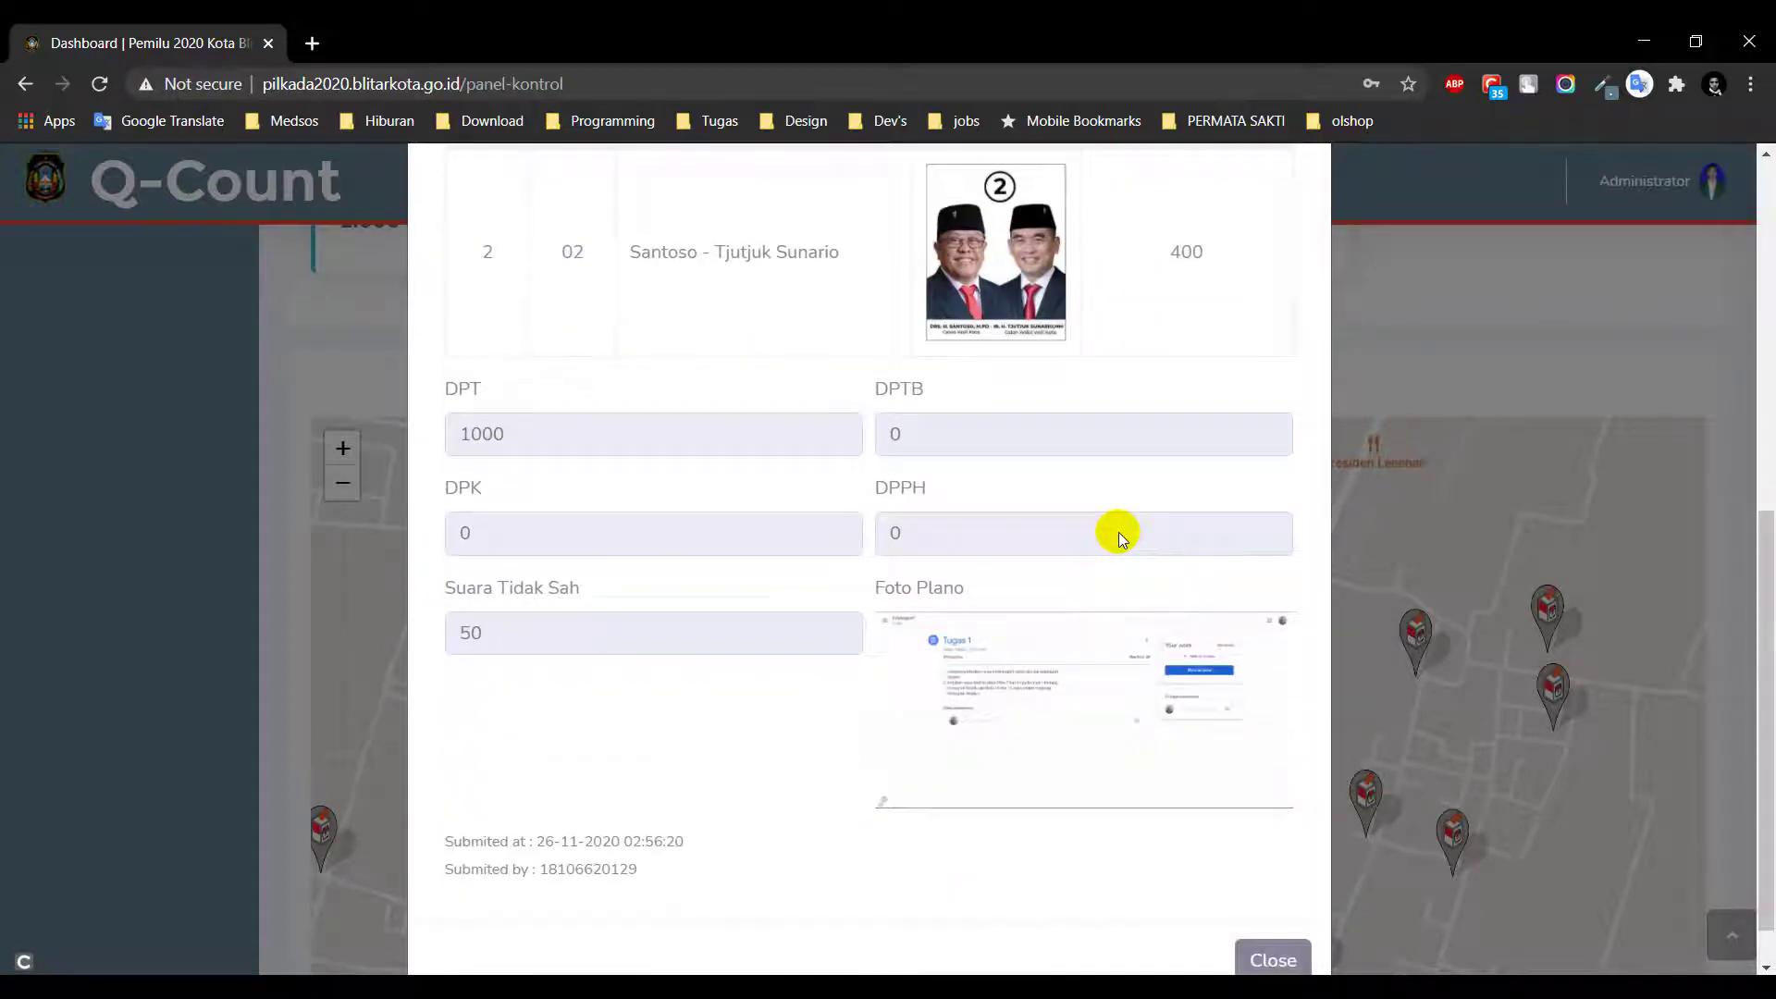
Check the DPT 1000, DPTB, DPK, DPPH fields and Suara Tidak Sah 50
{"action": "double_click", "coordinate": [458, 442]}
{"action": "left_click", "coordinate": [924, 428]}
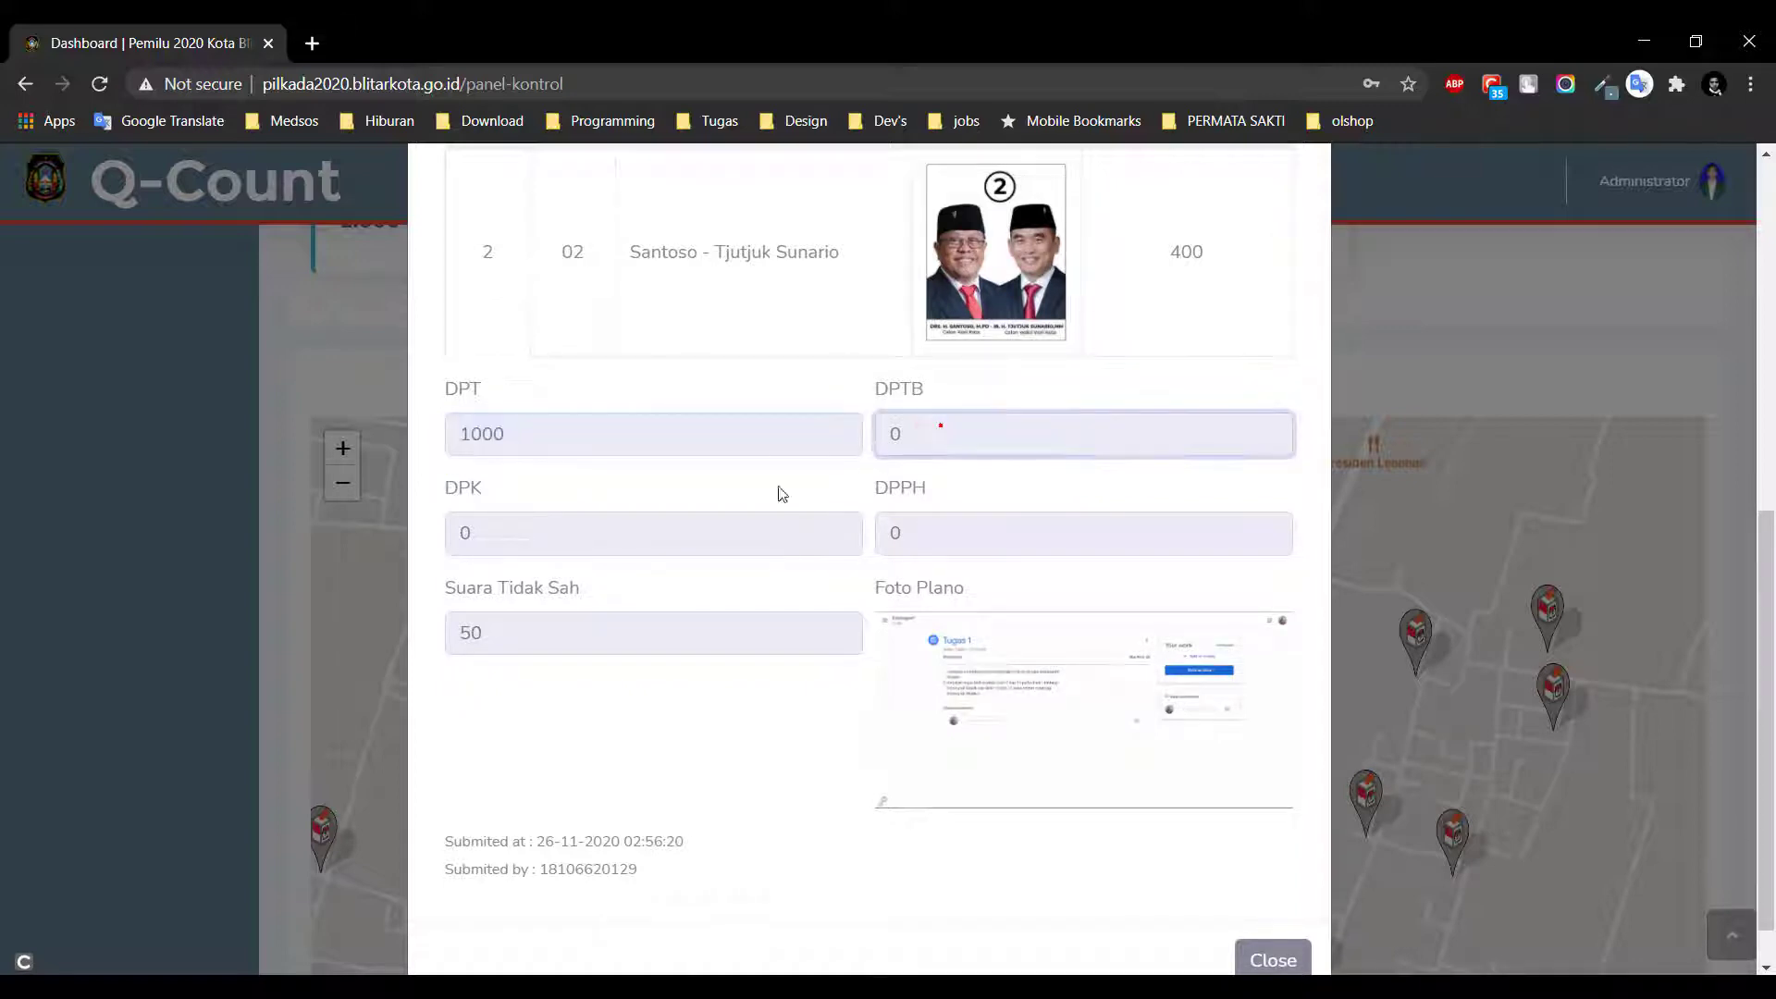
{"action": "left_click", "coordinate": [698, 534]}
{"action": "left_click", "coordinate": [940, 528]}
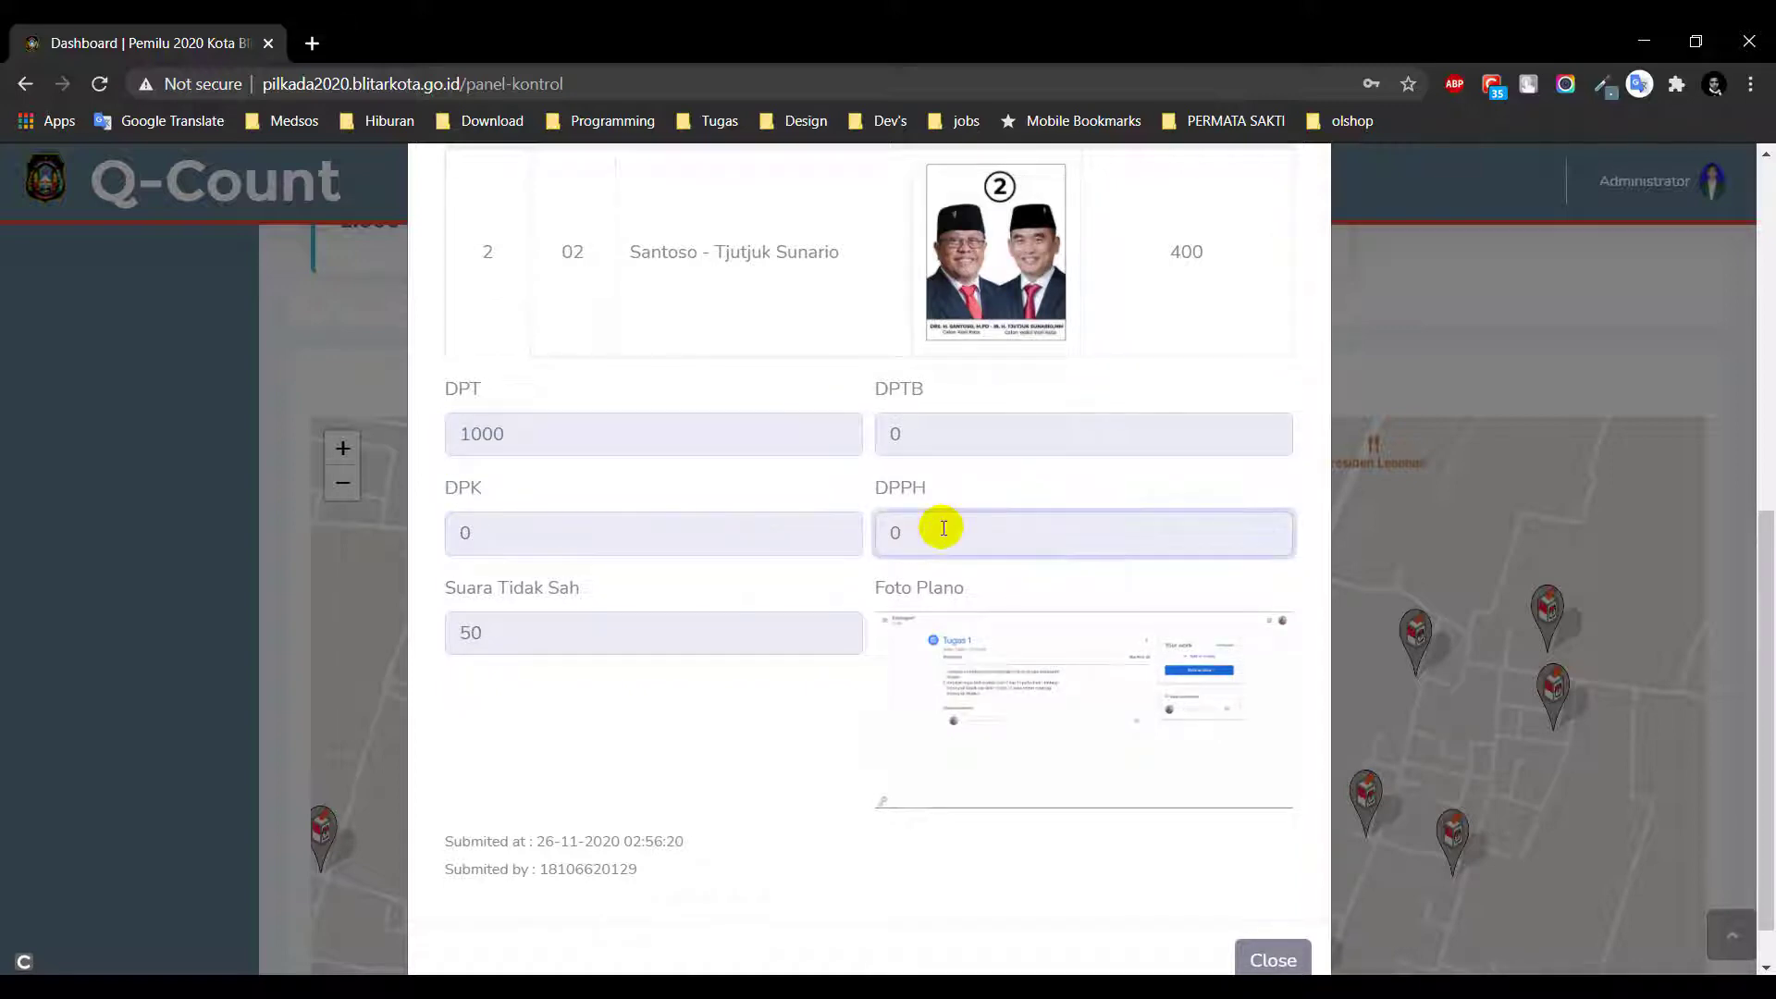
{"action": "scroll", "coordinate": [942, 528], "scroll_direction": "down", "scroll_amount": 1}
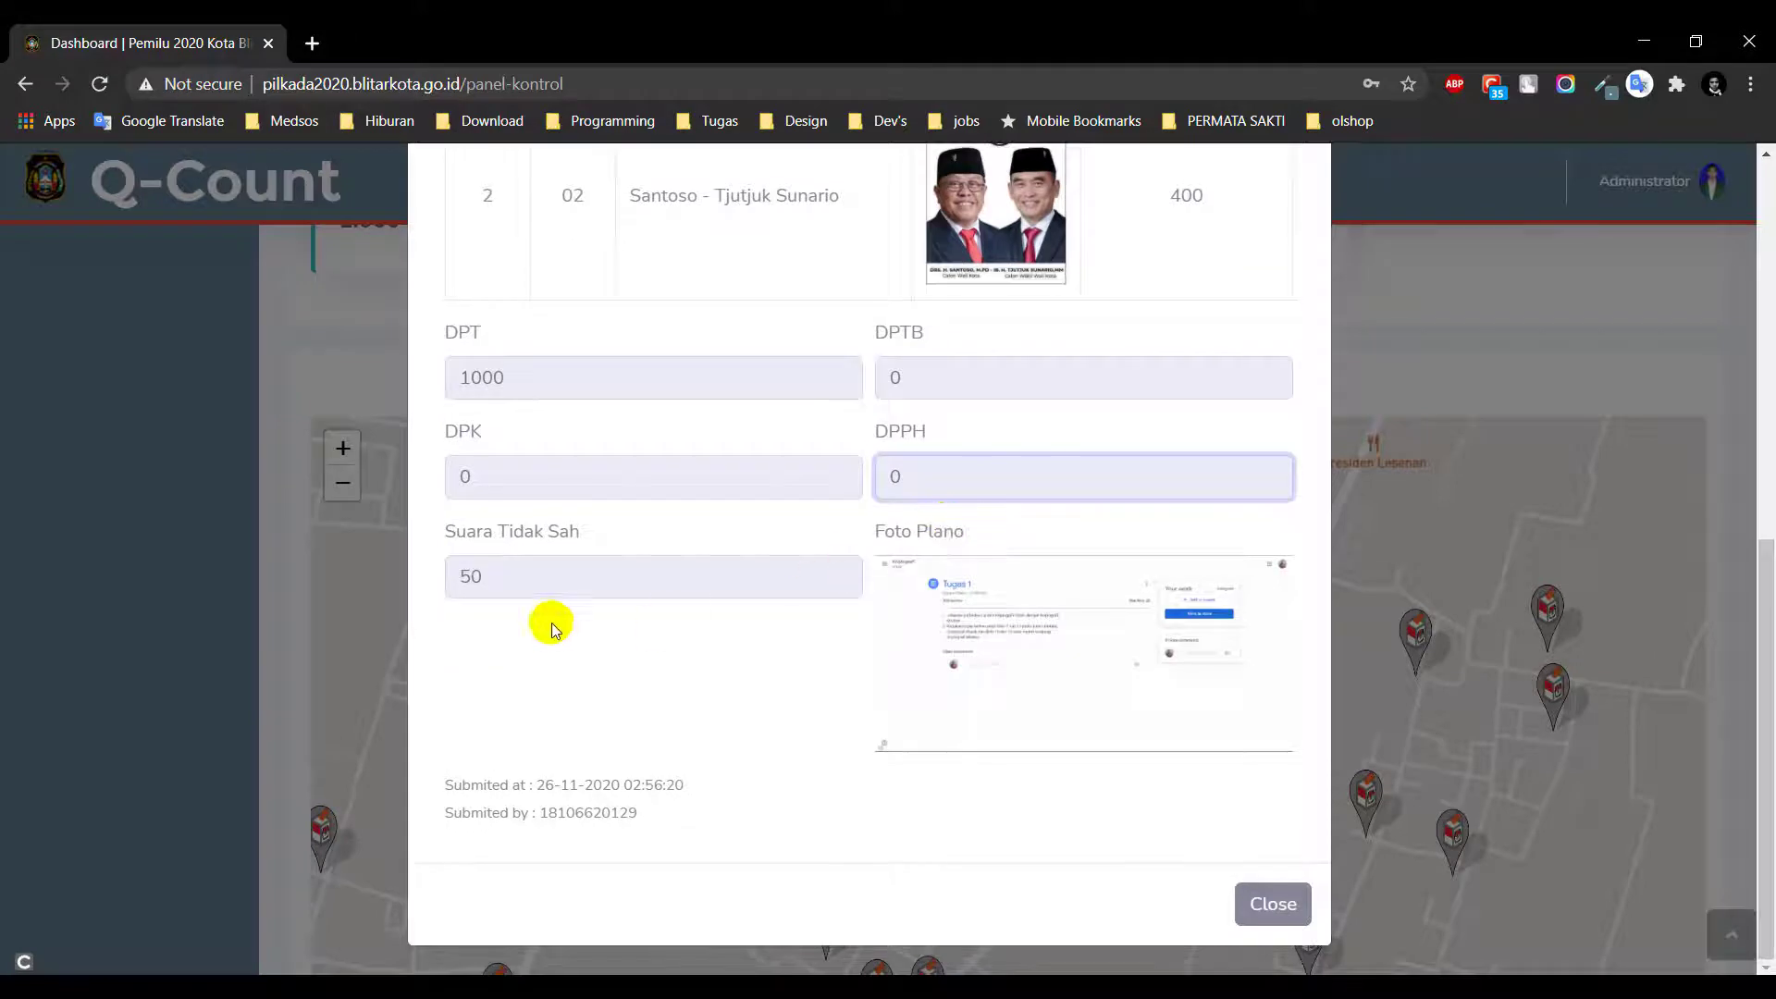
{"action": "left_click", "coordinate": [537, 574]}
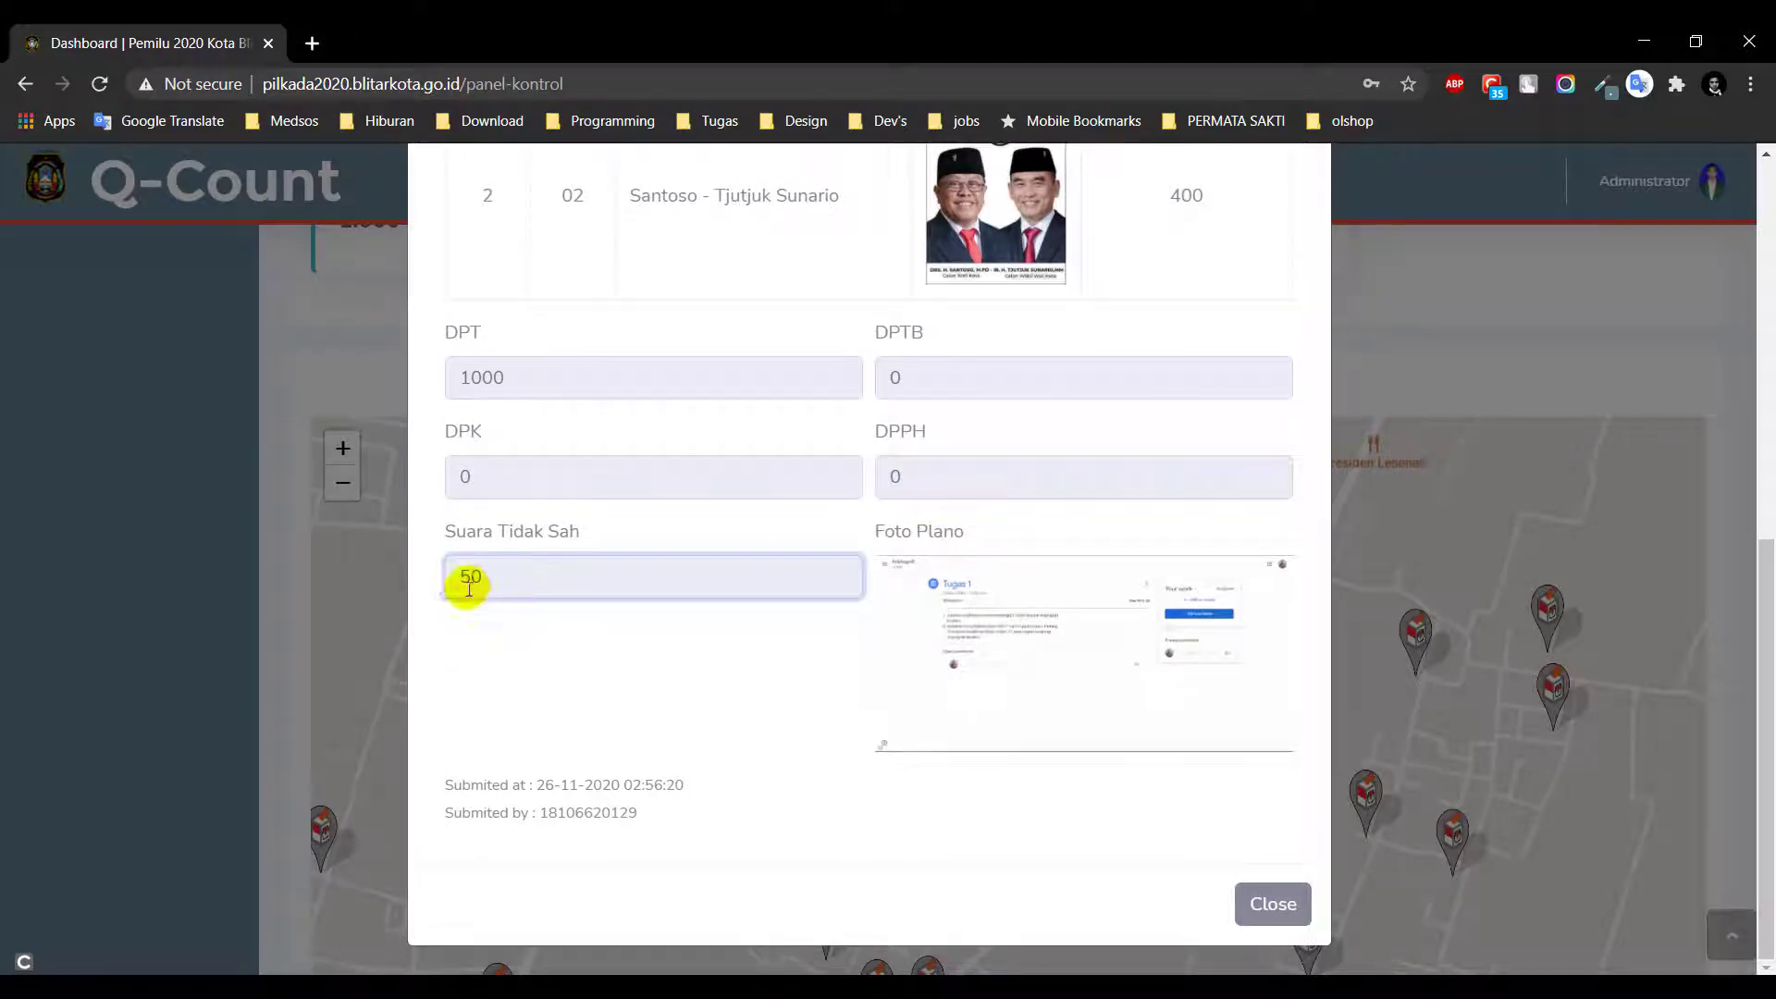
View the Foto Plano image, note the submission time and submitter, then close the details
{"action": "left_click", "coordinate": [1063, 678]}
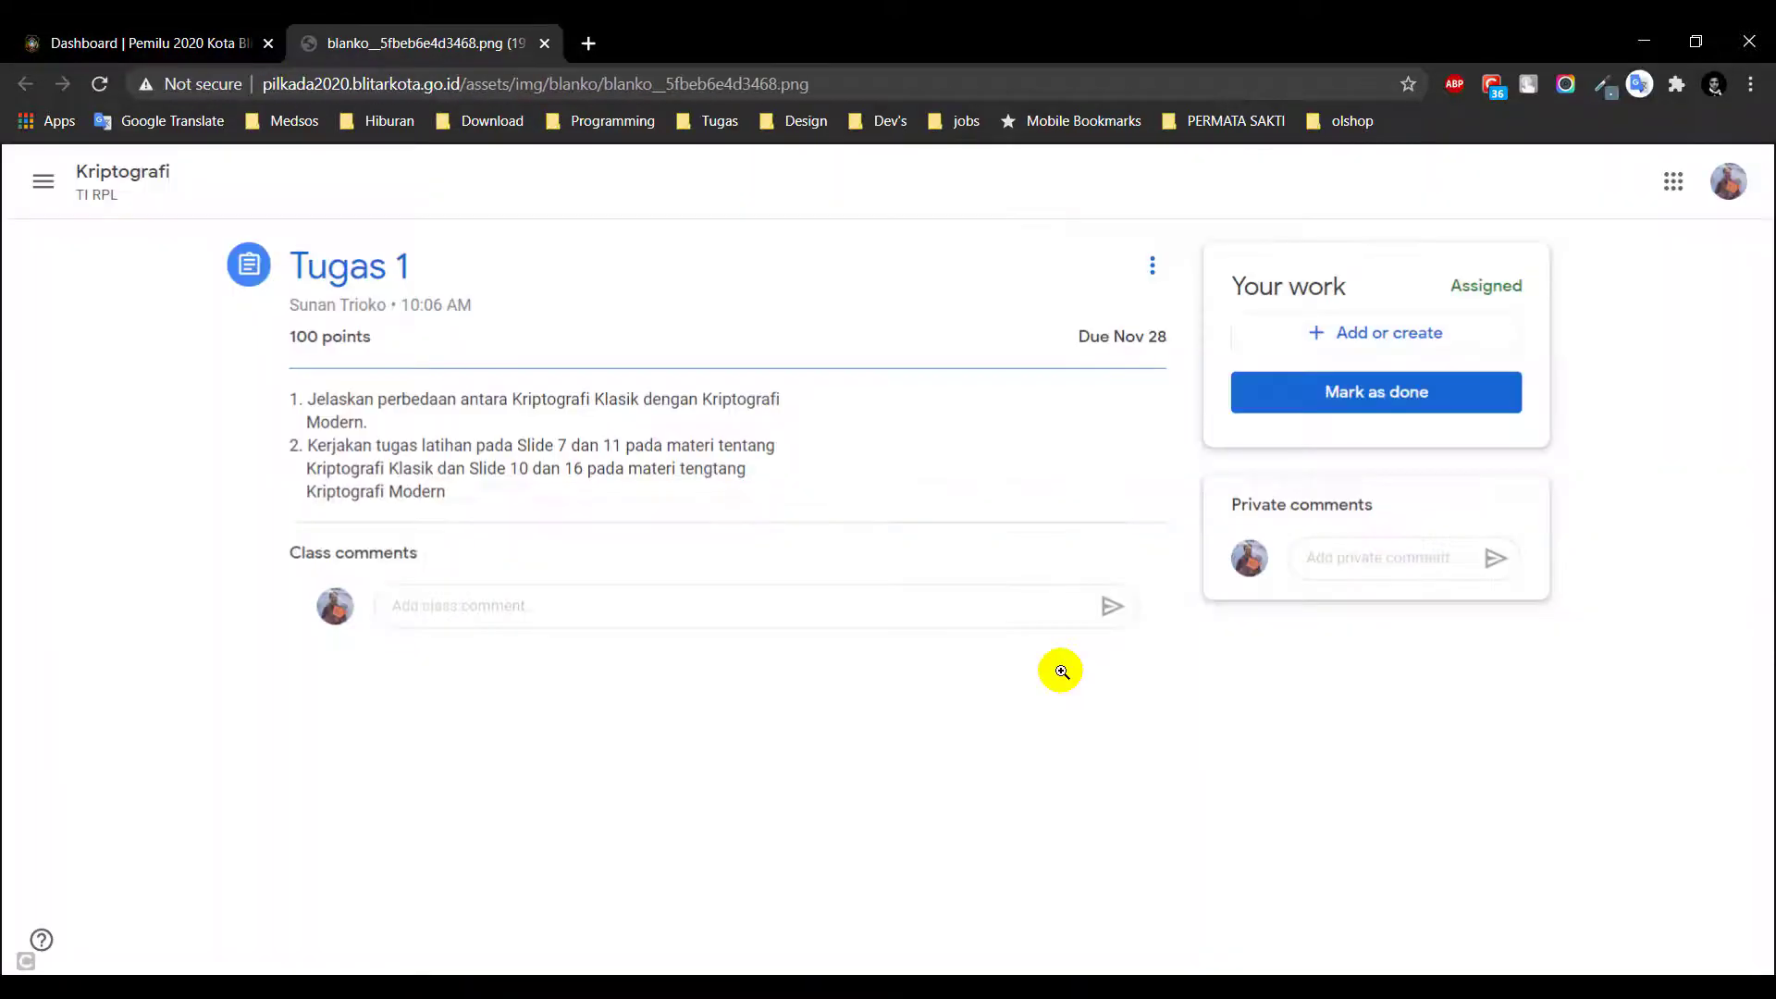
{"action": "key", "text": "ctrl+w"}
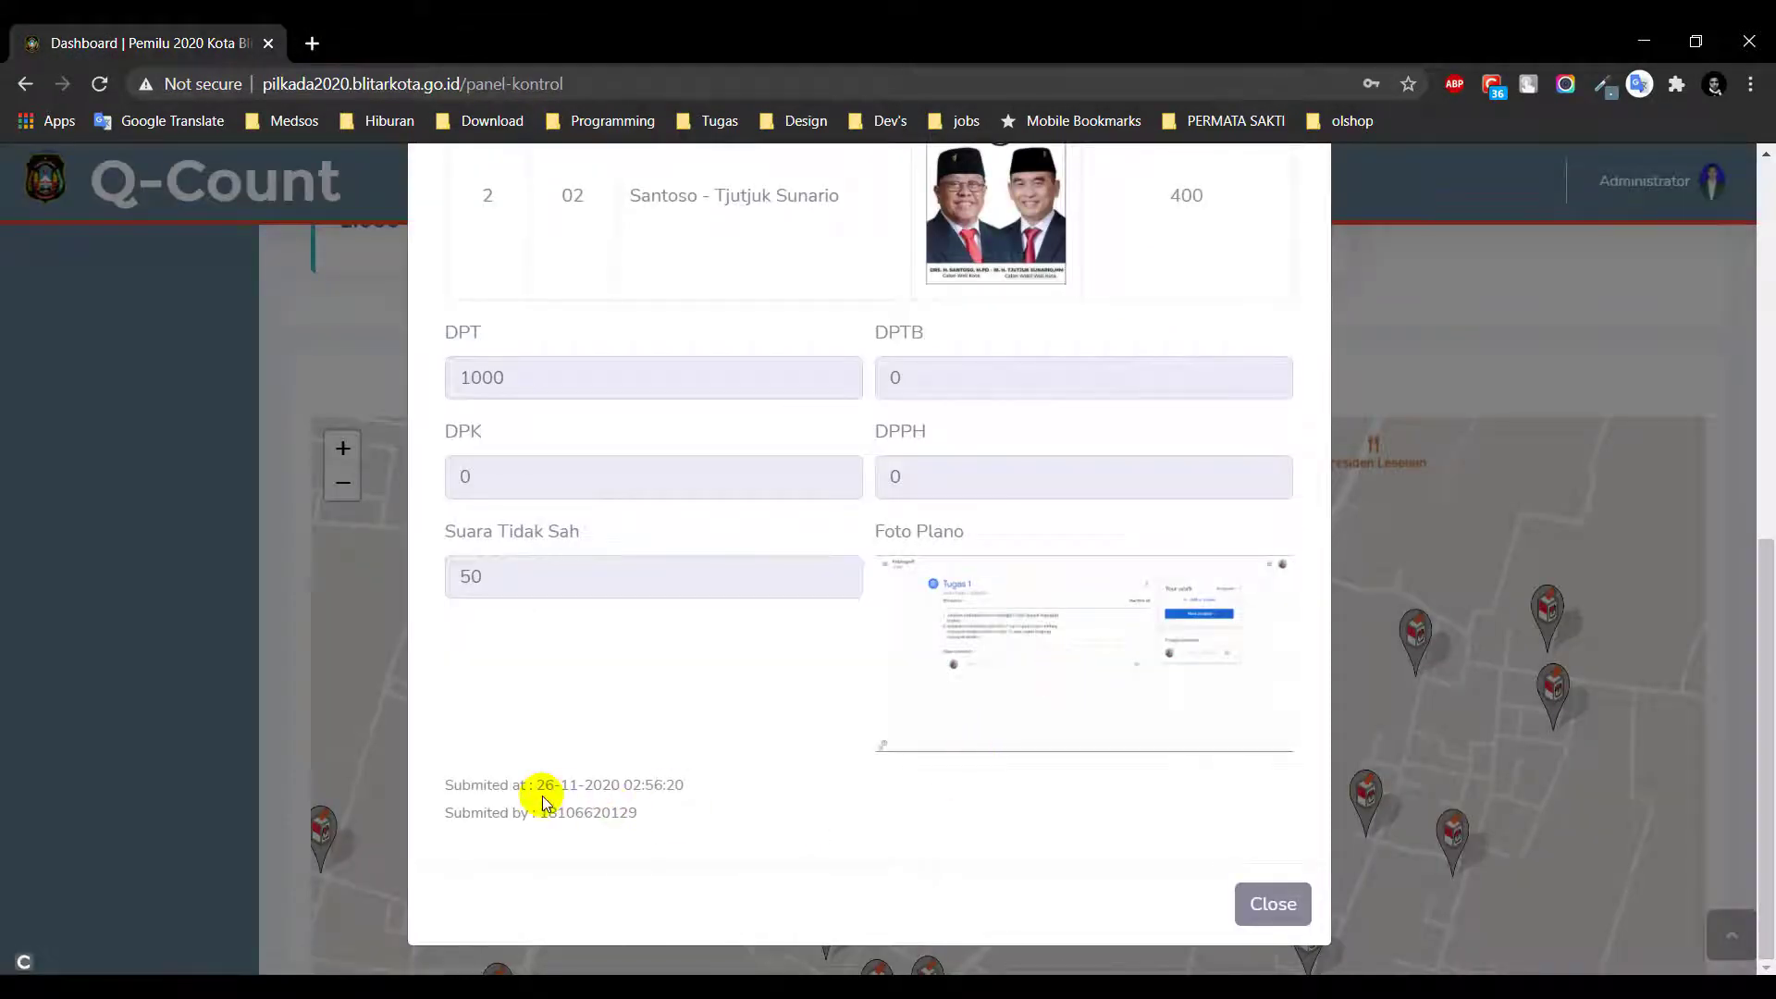
{"action": "left_click_drag", "start_coordinate": [539, 788], "coordinate": [703, 785]}
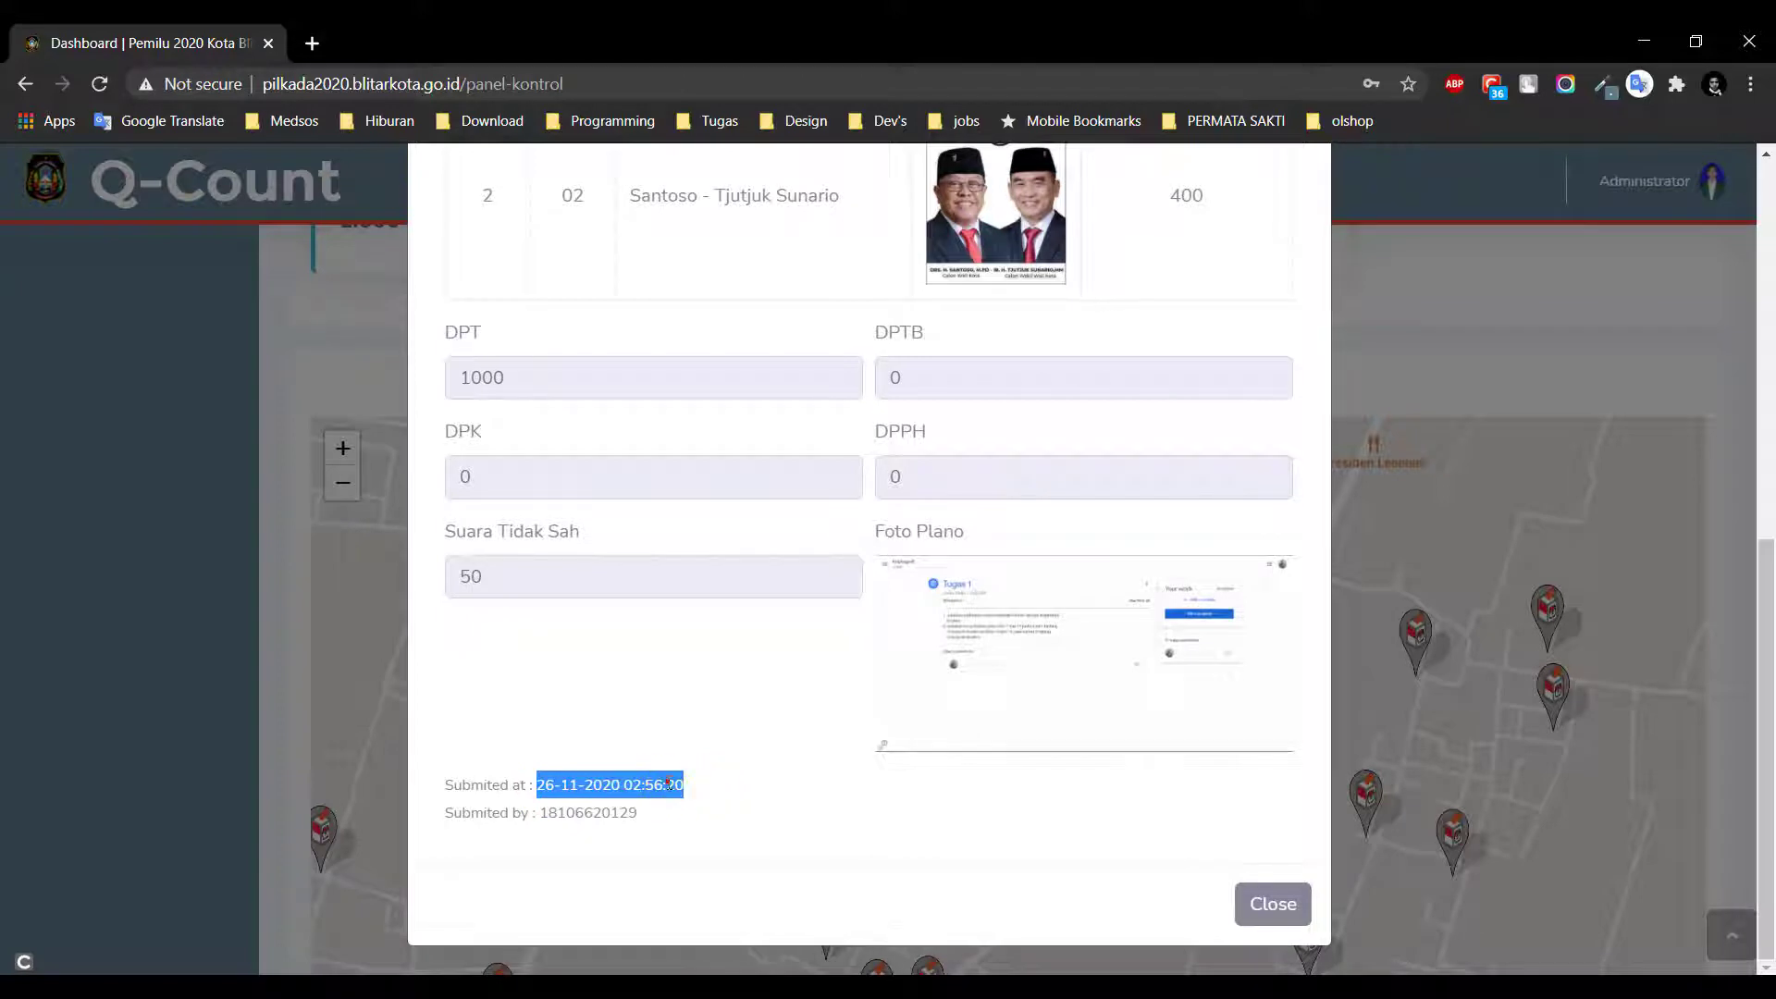
{"action": "double_click", "coordinate": [590, 814]}
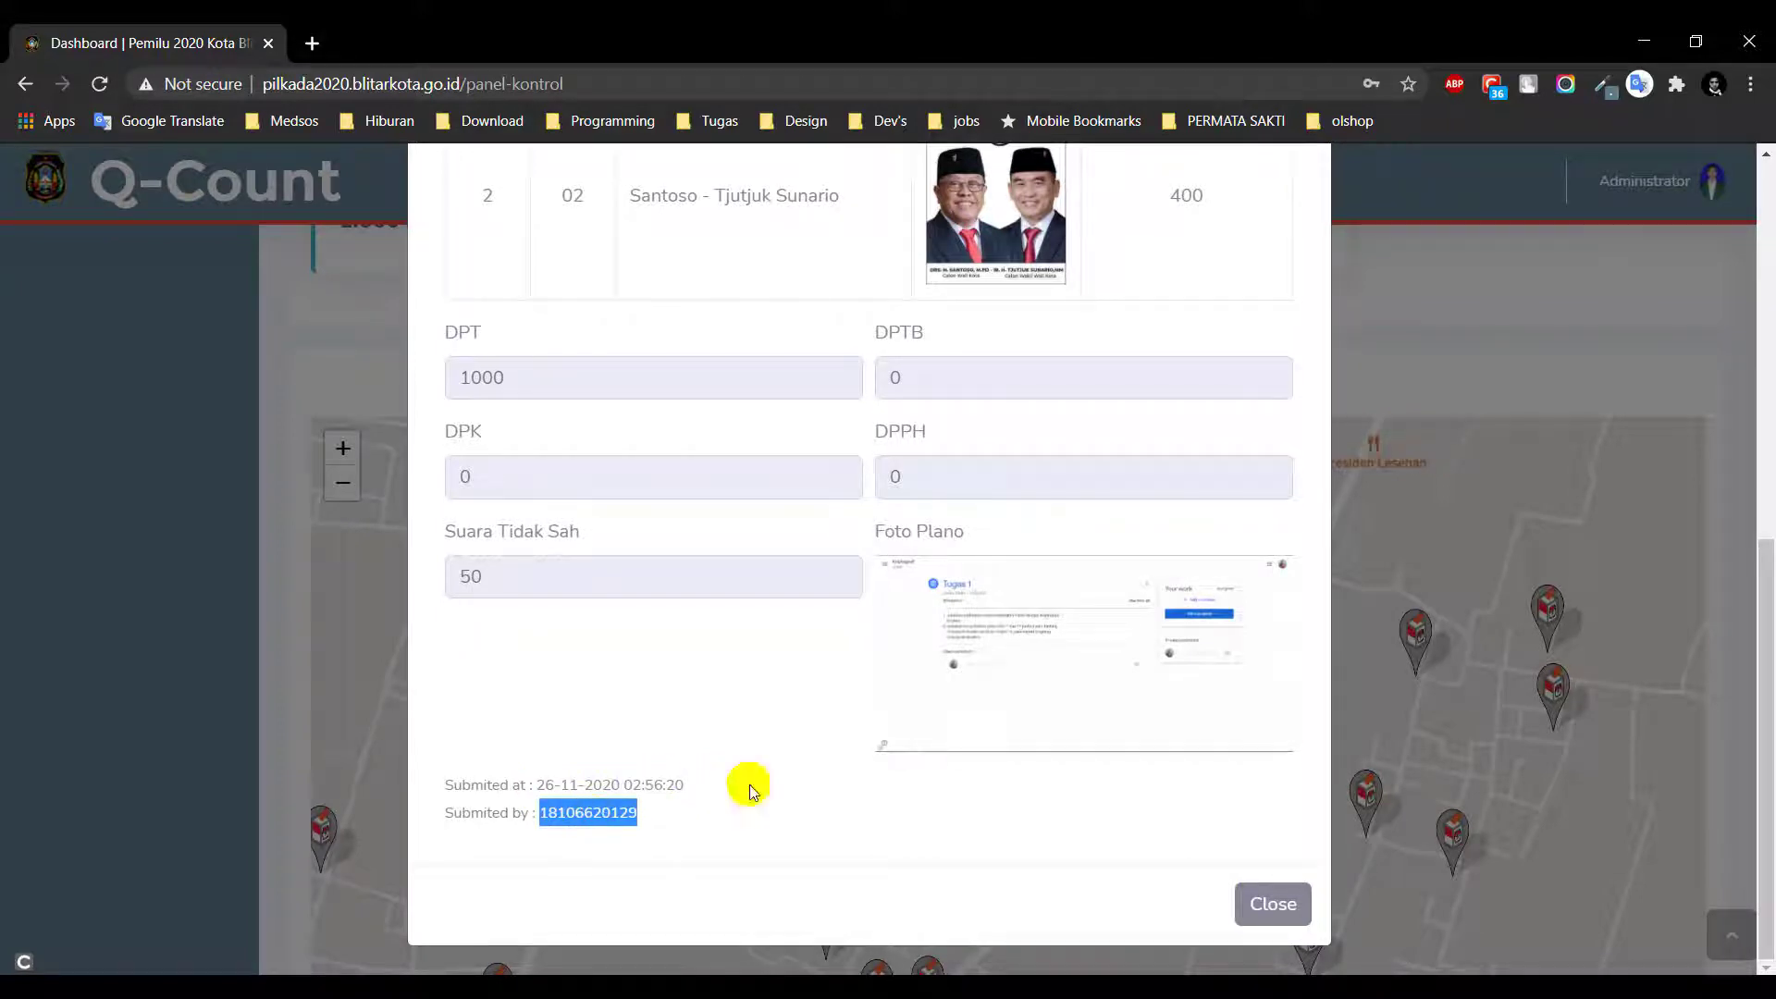
{"action": "left_click", "coordinate": [1272, 904]}
{"action": "scroll", "coordinate": [97, 531], "scroll_direction": "up", "scroll_amount": 5}
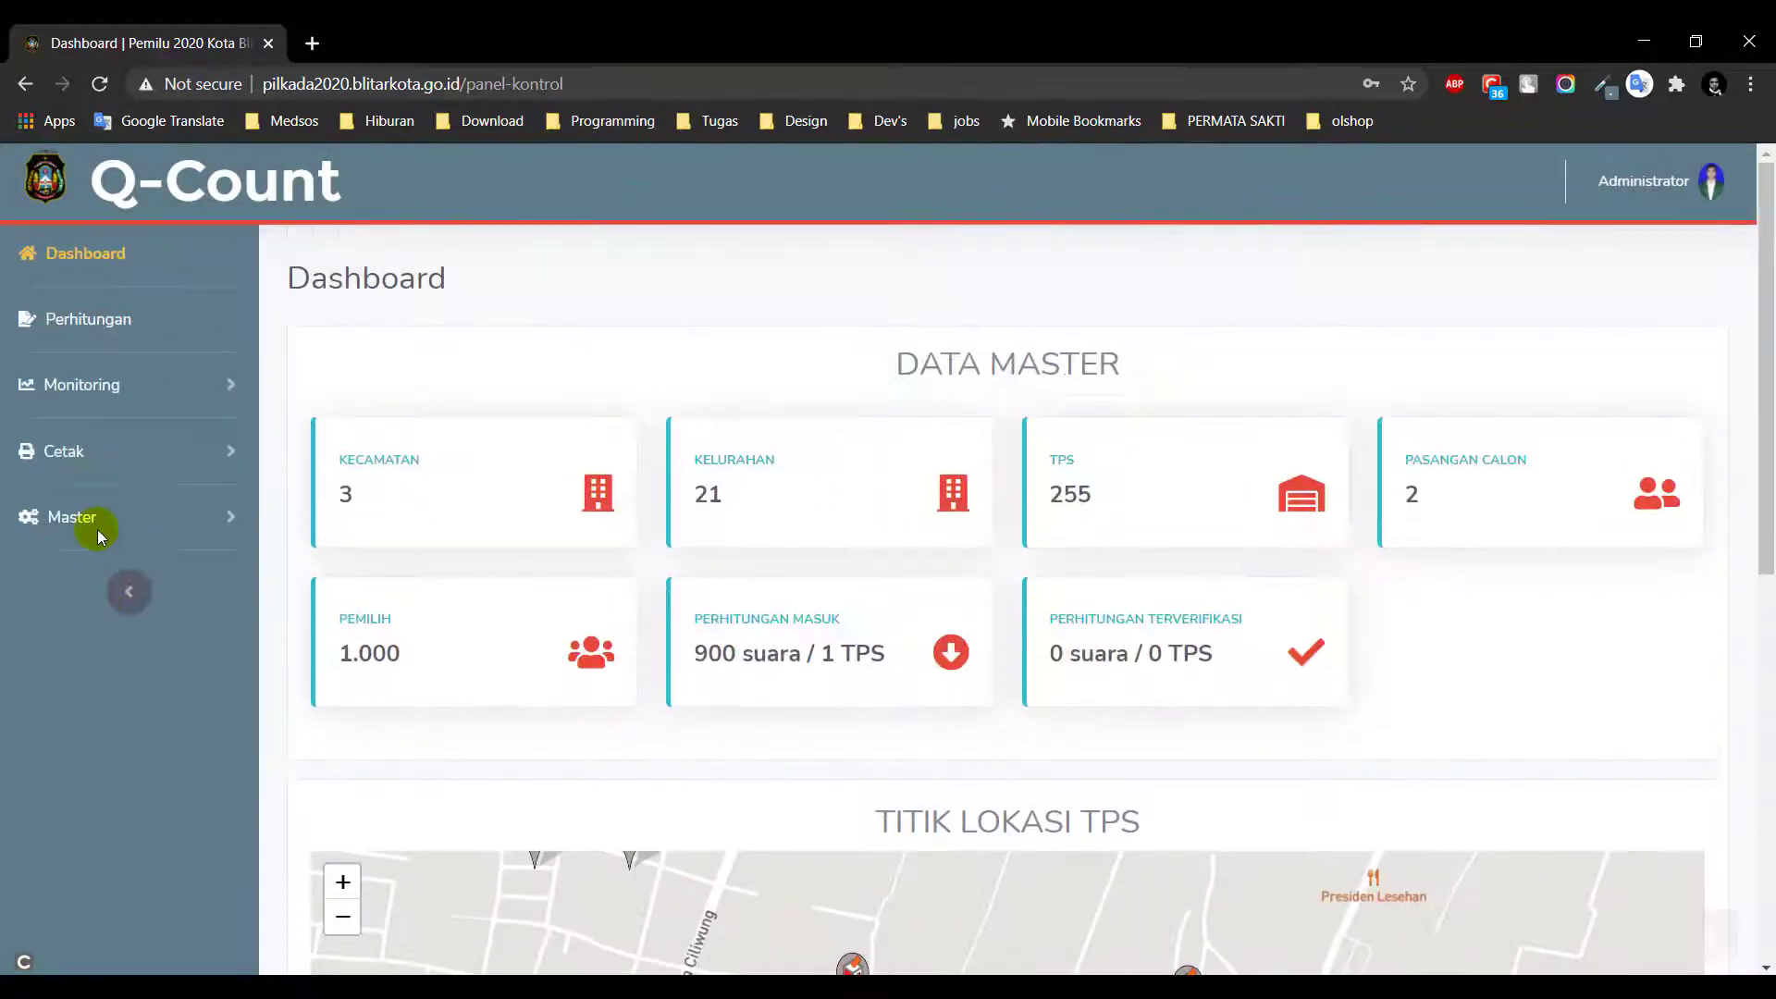
Sort the Perhitungan Suara list by Kelurahan, No. TPS, candidate 01, candidate 02, then Tidak Sah
{"action": "left_click", "coordinate": [83, 325]}
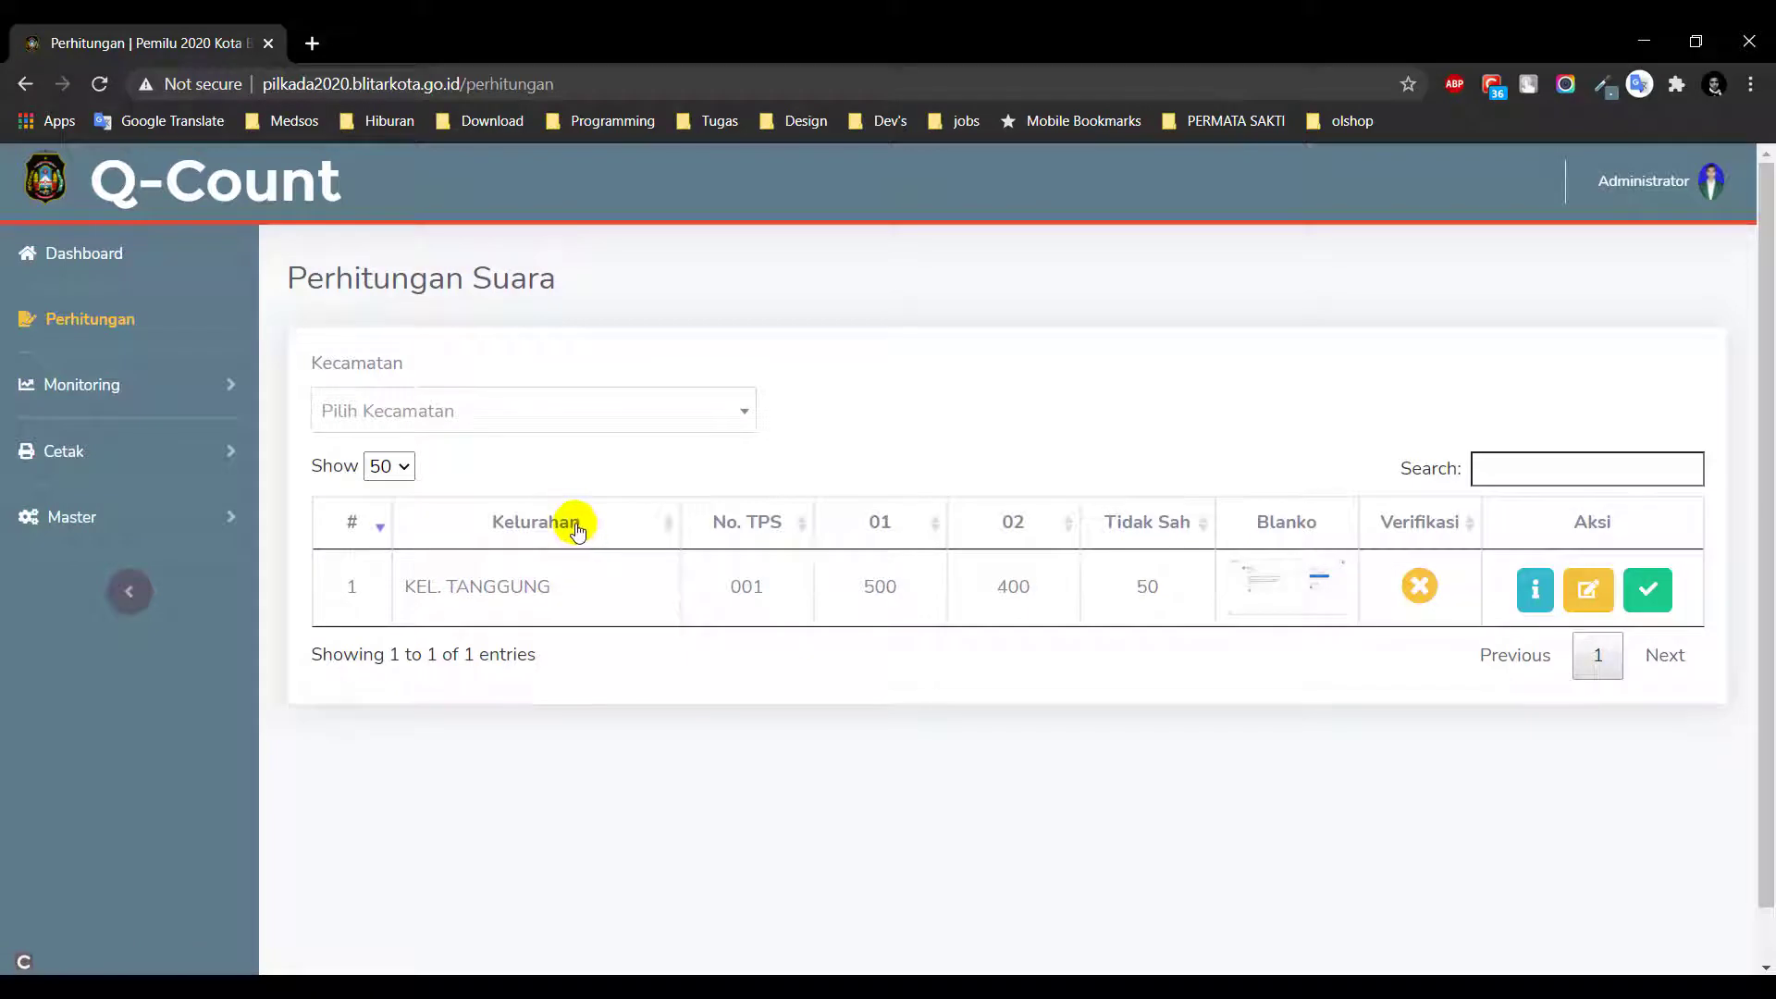
{"action": "left_click", "coordinate": [575, 525]}
{"action": "left_click", "coordinate": [733, 518]}
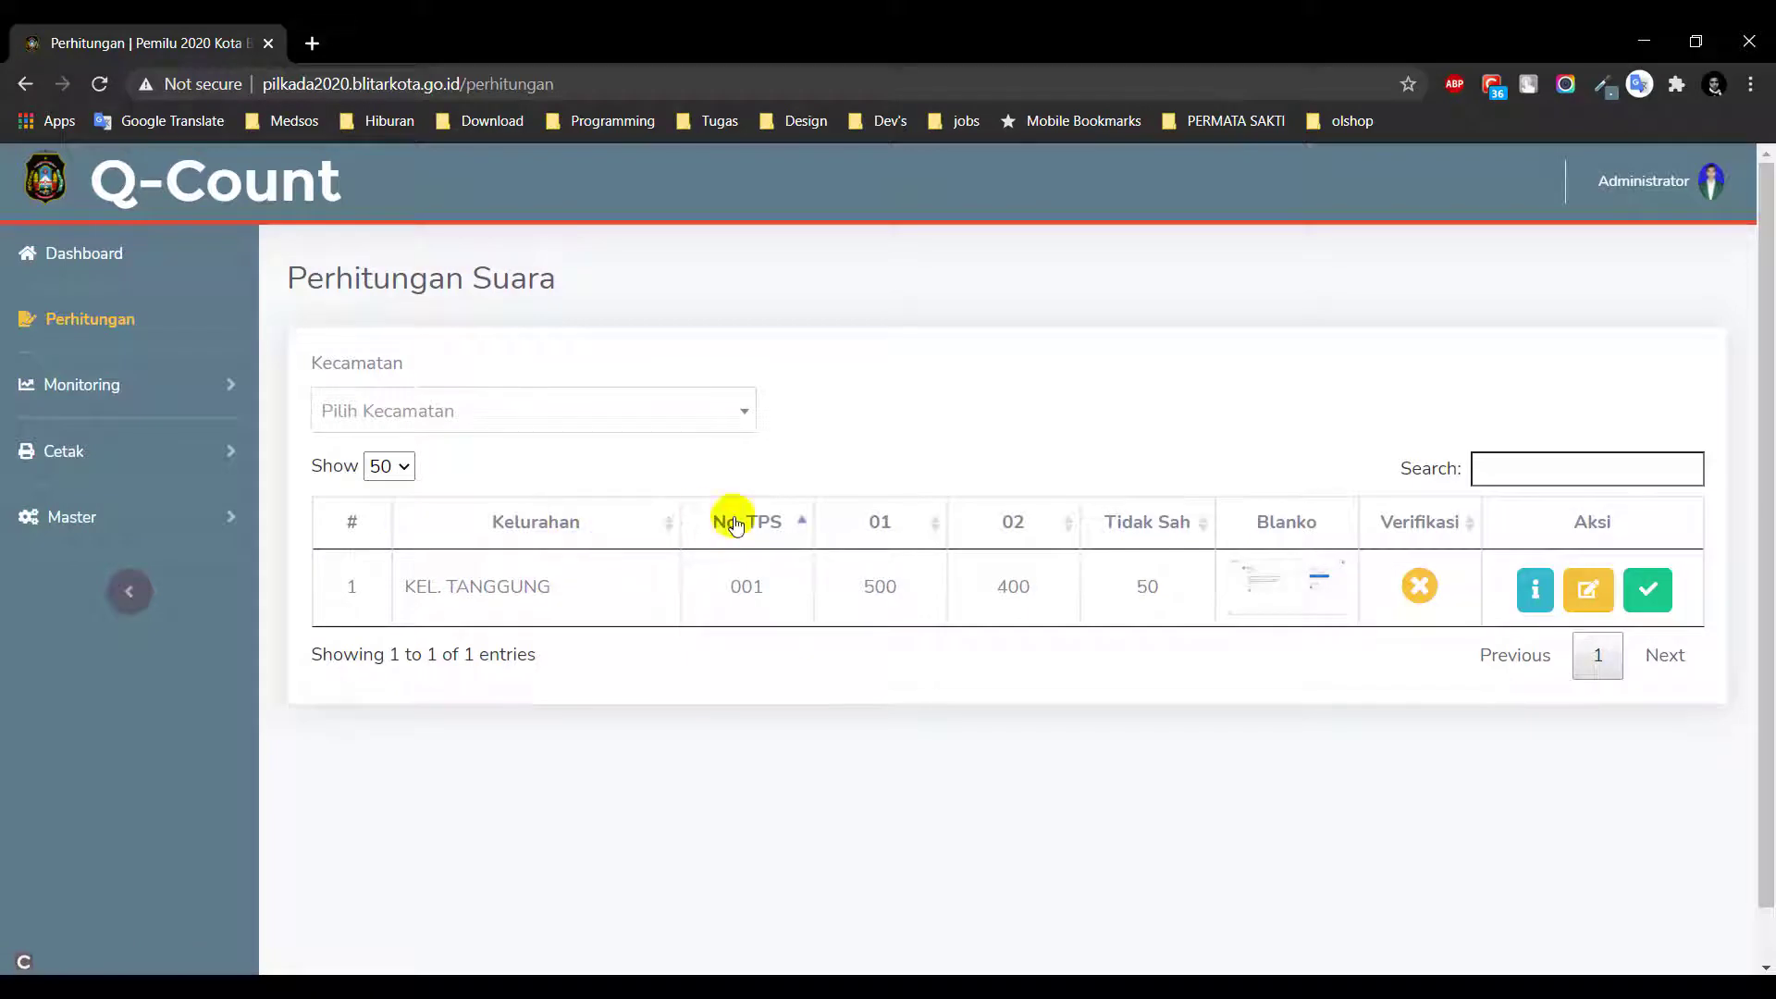
{"action": "left_click", "coordinate": [912, 534]}
{"action": "left_click", "coordinate": [1025, 525]}
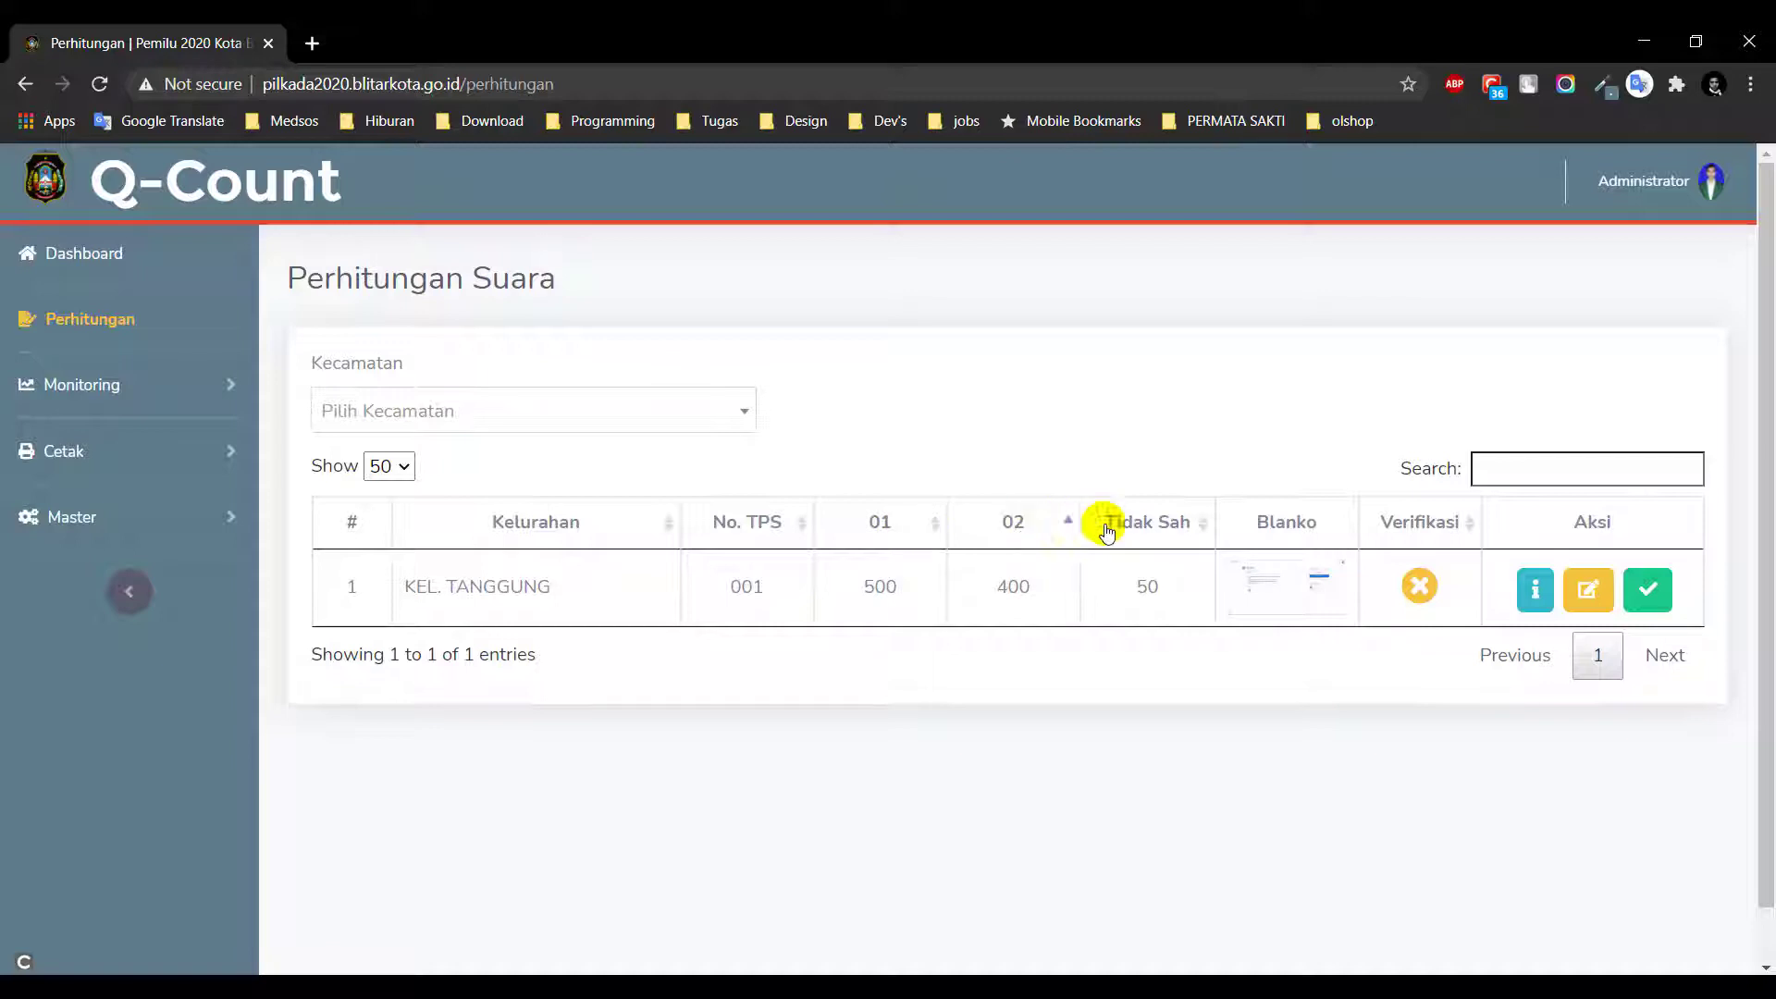
{"action": "left_click", "coordinate": [1141, 532]}
View TPS 001's Blanko plano photo in a new tab, then close it
{"action": "left_click", "coordinate": [1323, 597]}
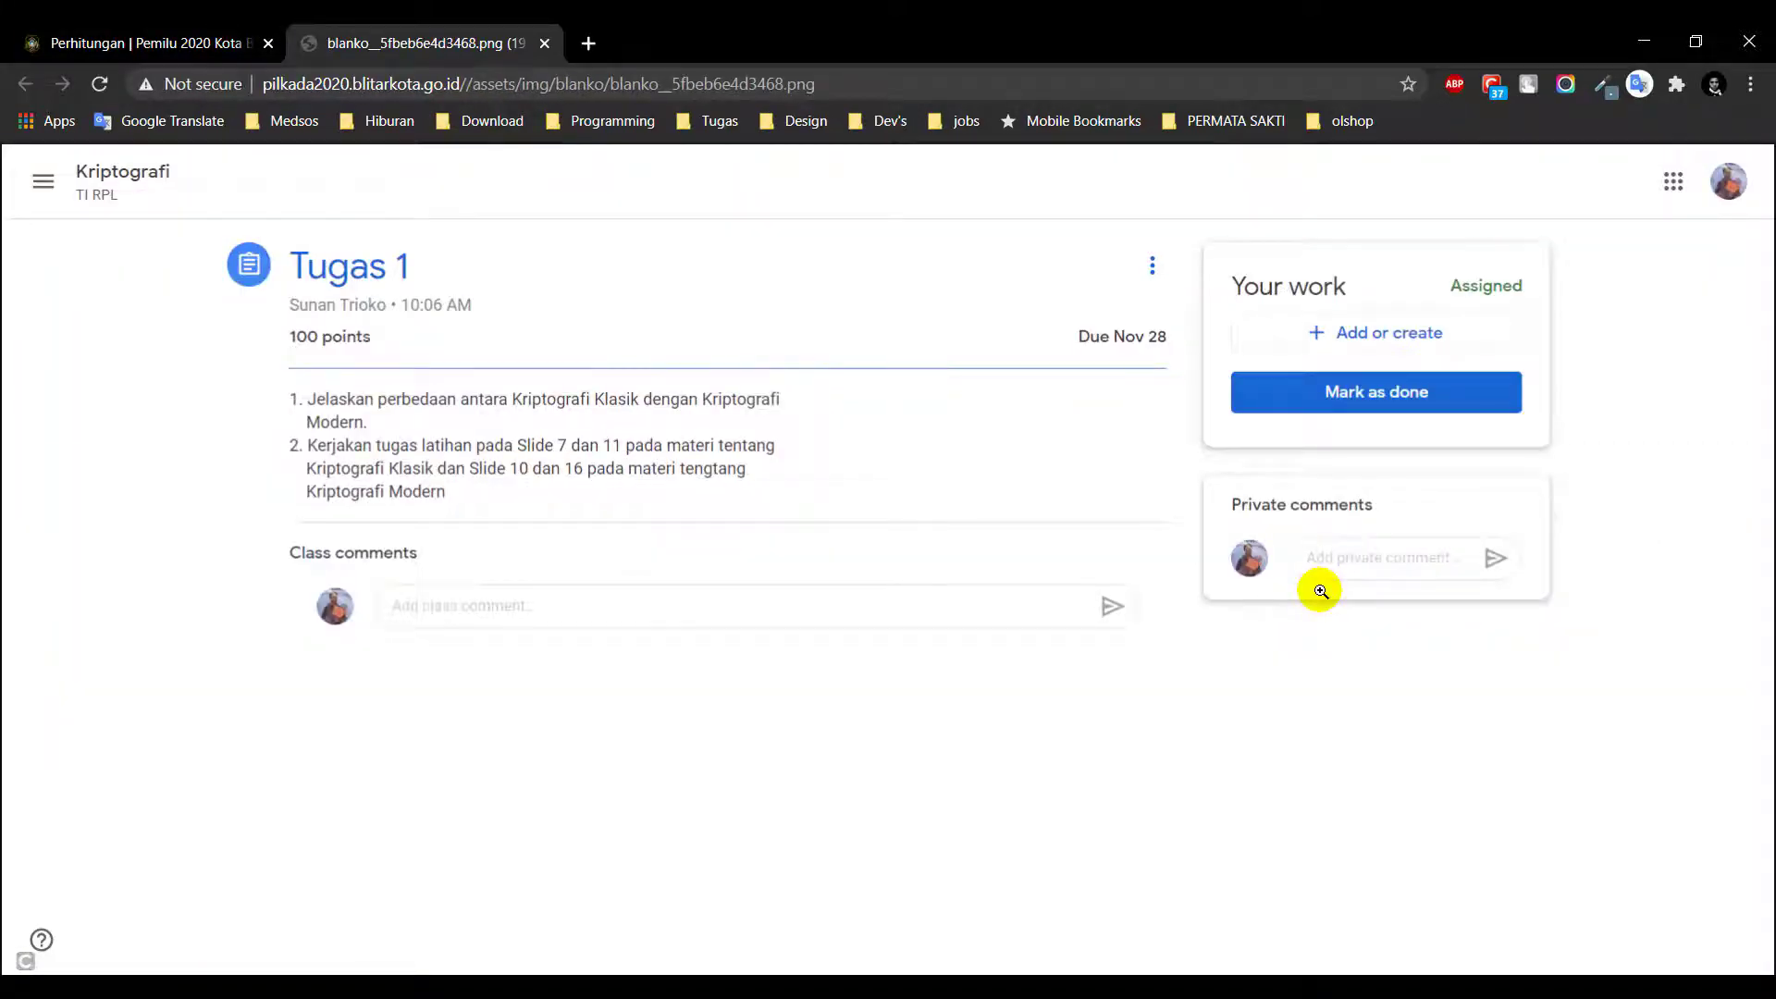
{"action": "key", "text": "ctrl+w"}
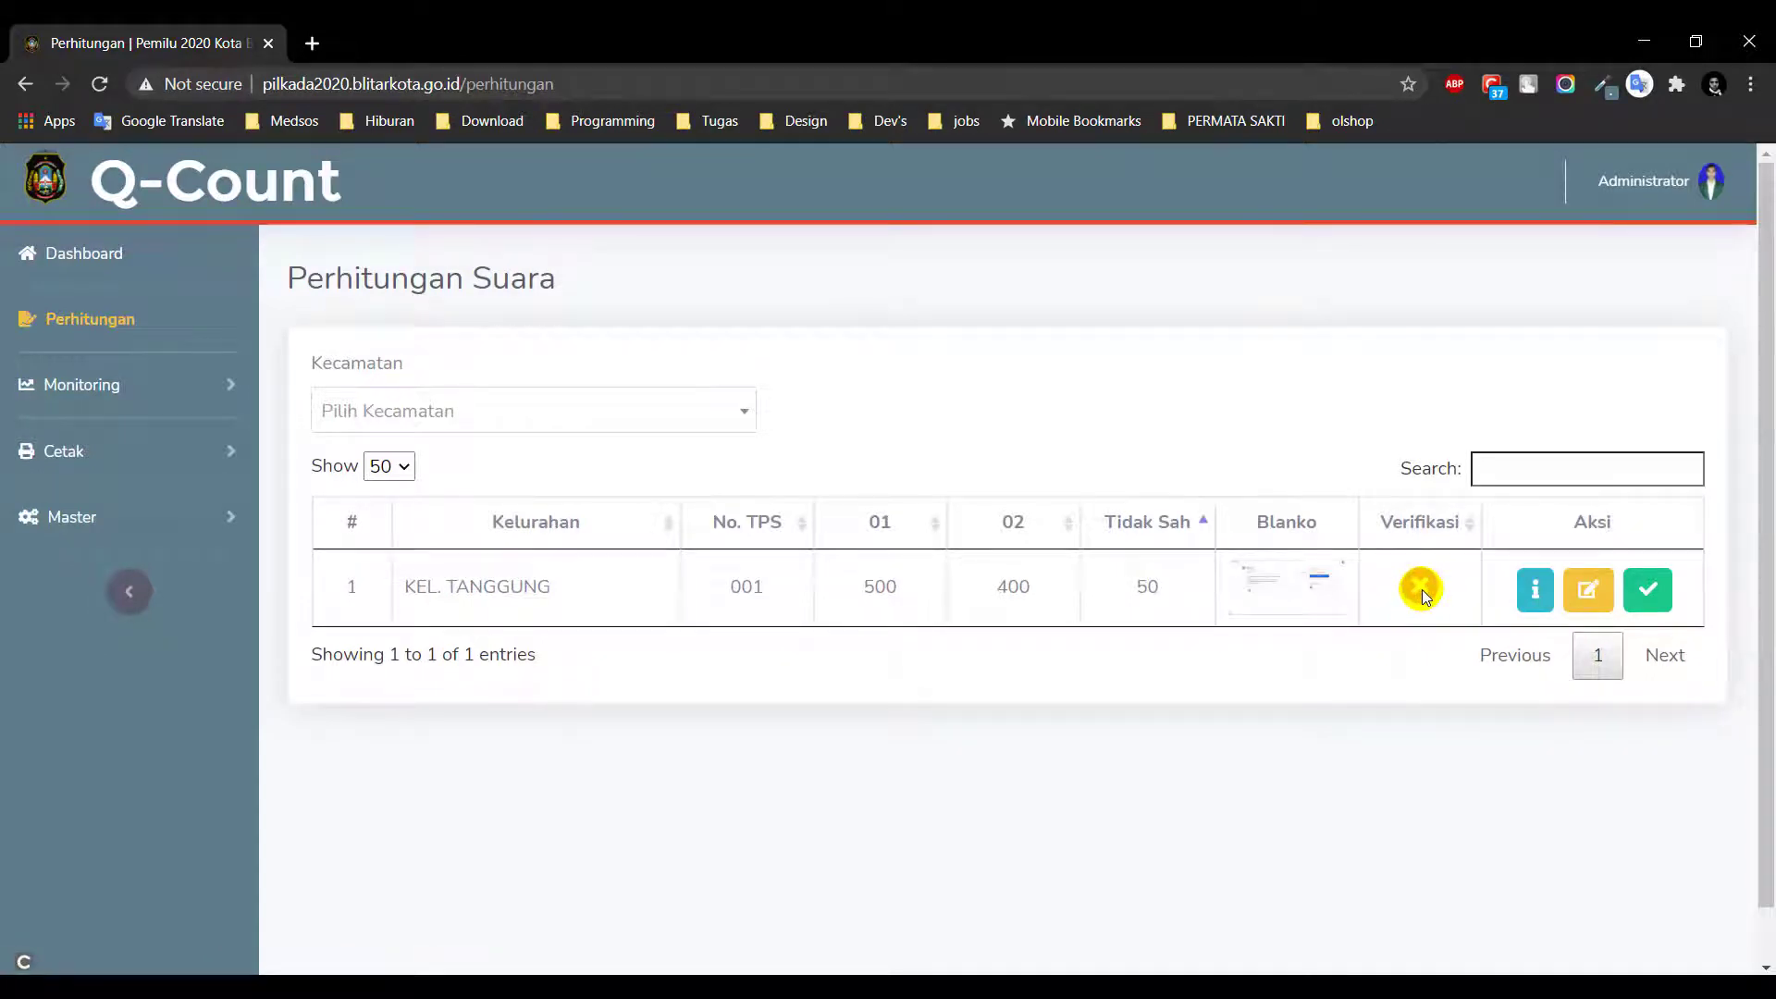
{"action": "left_click", "coordinate": [1422, 590]}
Review the Kel. Tanggung TPS 001 count details, then resubmit it unchanged via edit
{"action": "left_click", "coordinate": [1535, 596]}
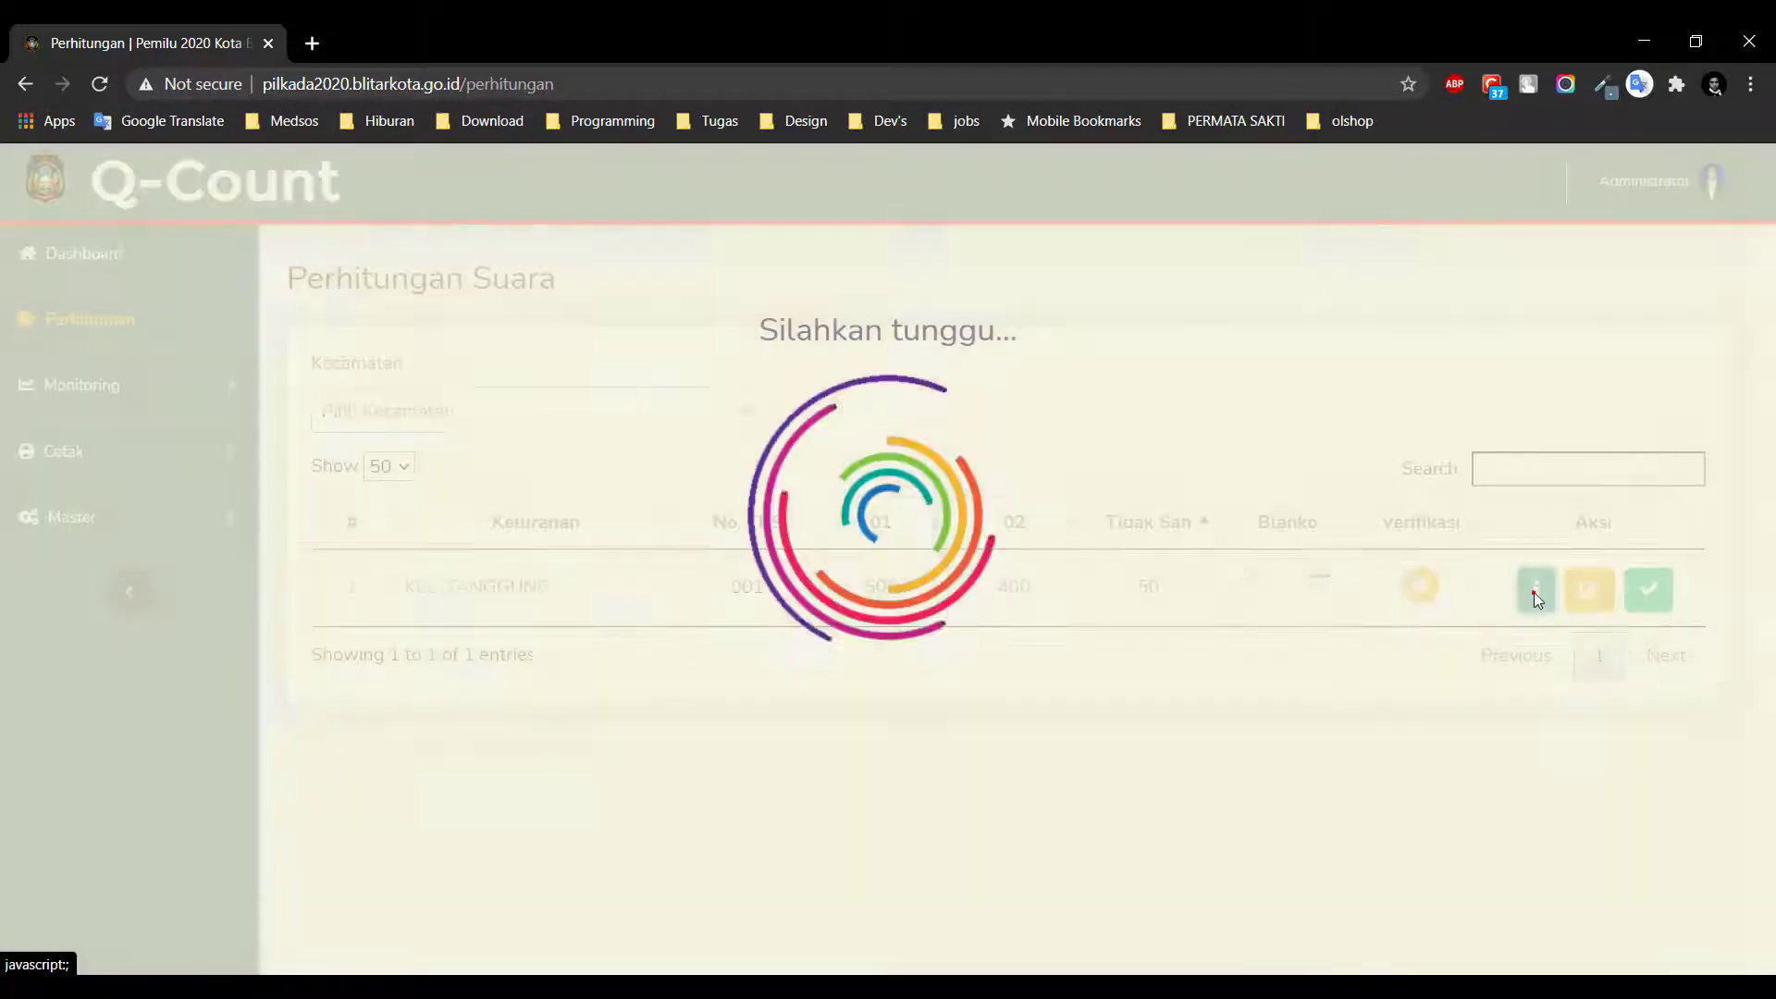
{"action": "scroll", "coordinate": [1134, 599], "scroll_direction": "down", "scroll_amount": 5}
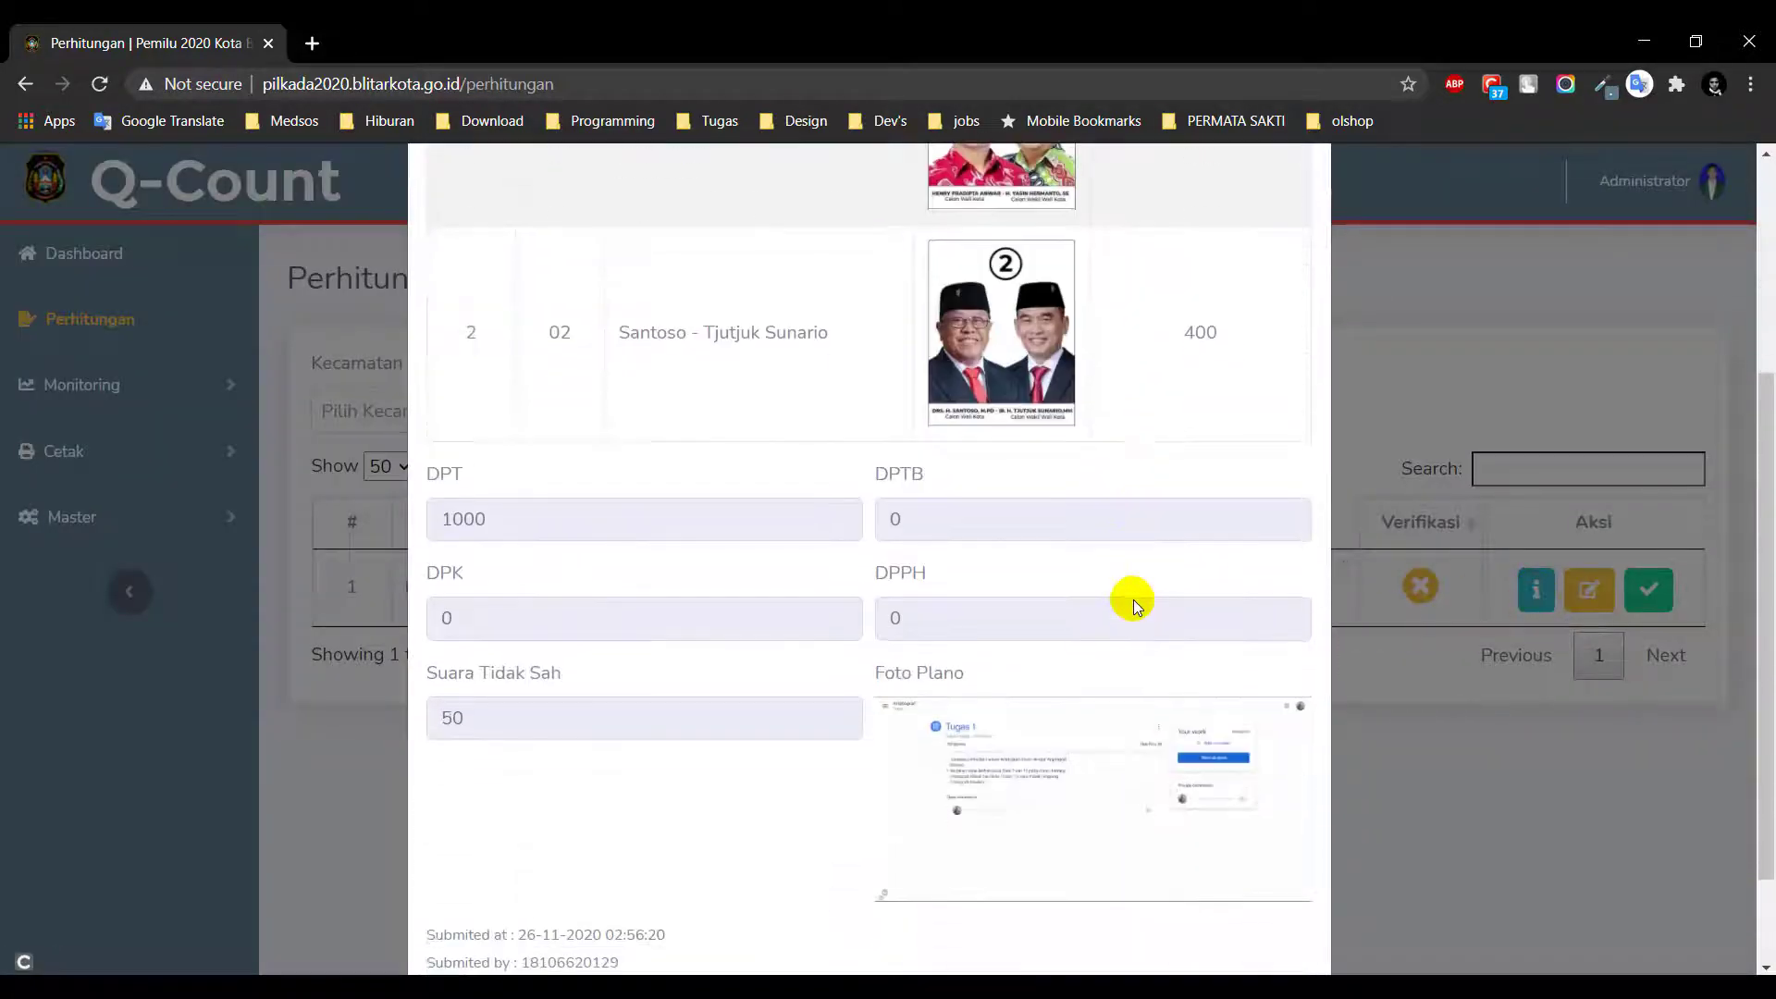
{"action": "left_click", "coordinate": [1497, 754]}
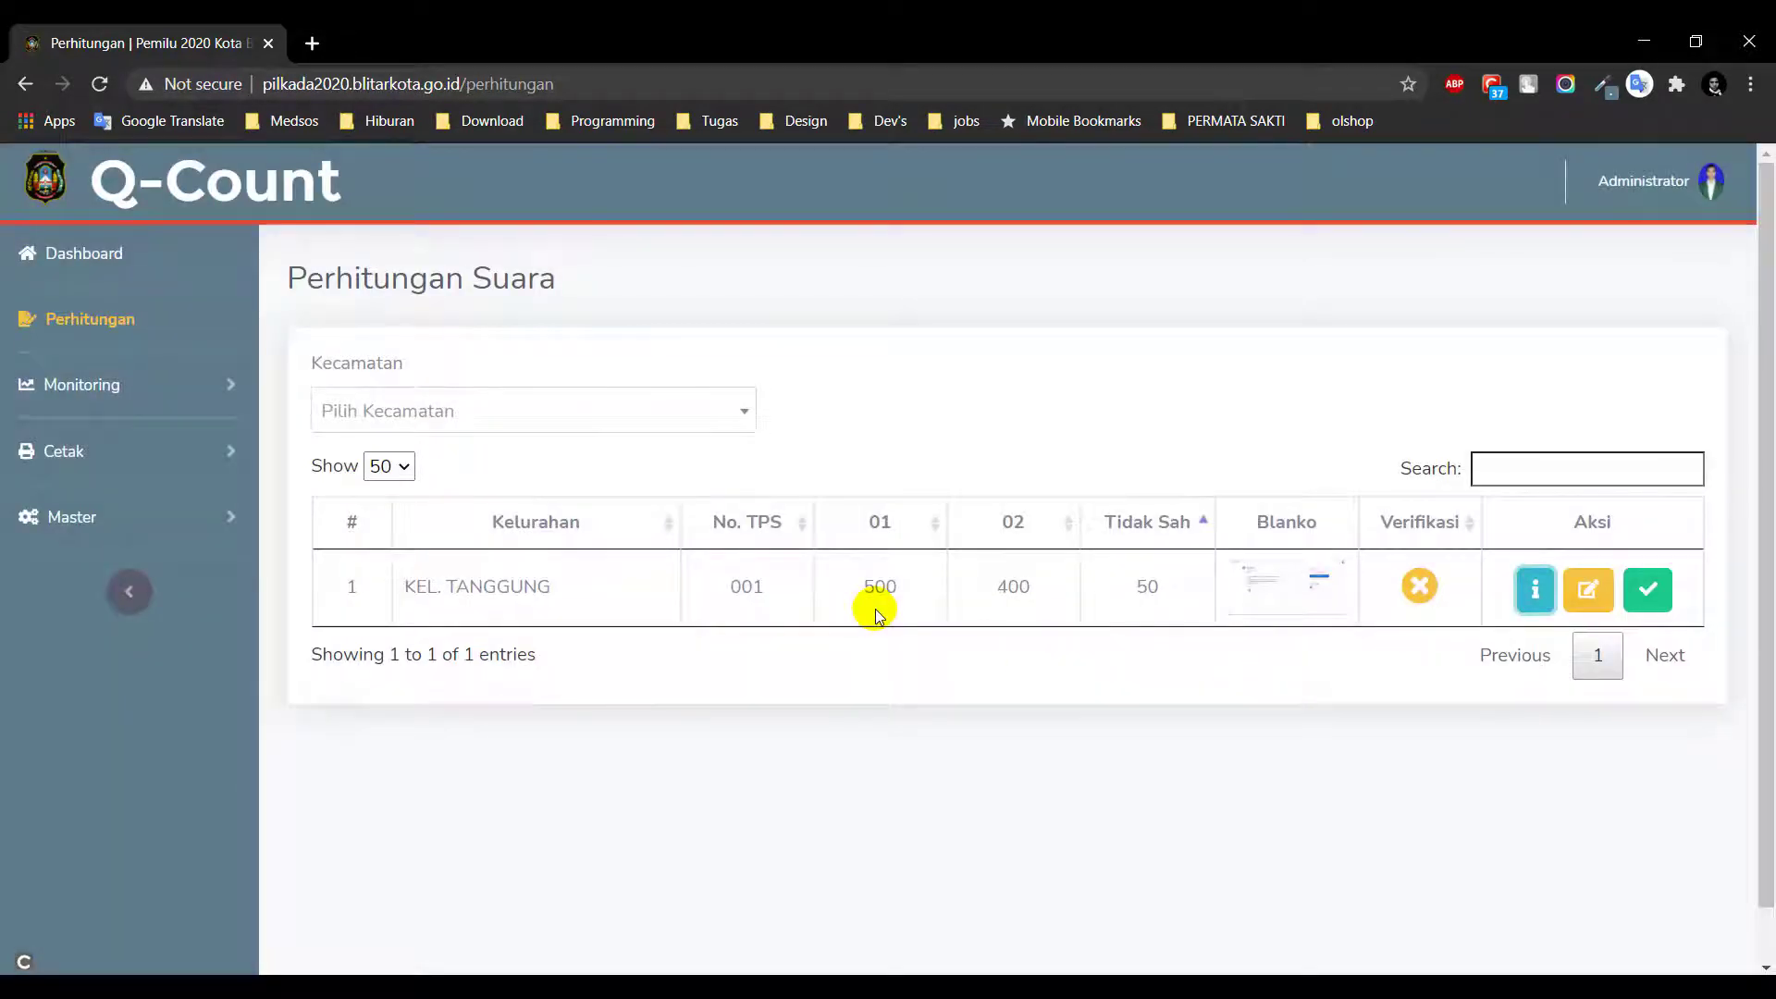
{"action": "left_click", "coordinate": [1582, 603]}
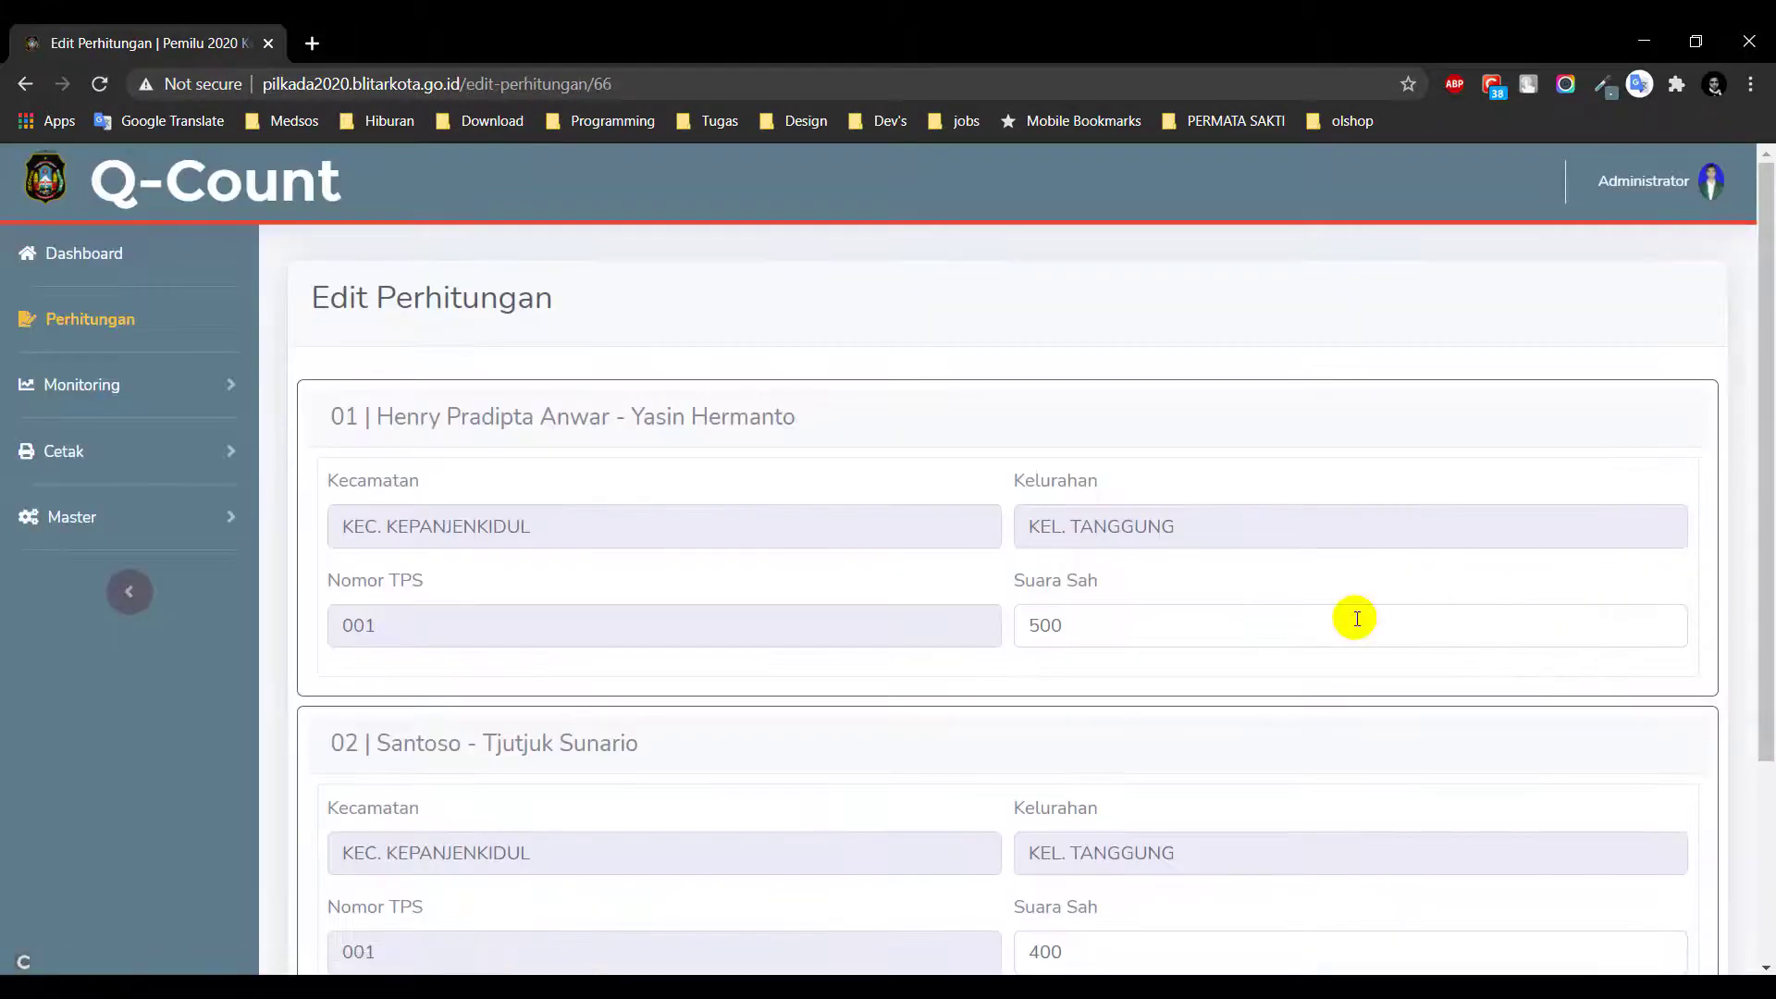
{"action": "scroll", "coordinate": [1355, 617], "scroll_direction": "down", "scroll_amount": 3}
{"action": "scroll", "coordinate": [1355, 617], "scroll_direction": "down", "scroll_amount": 1}
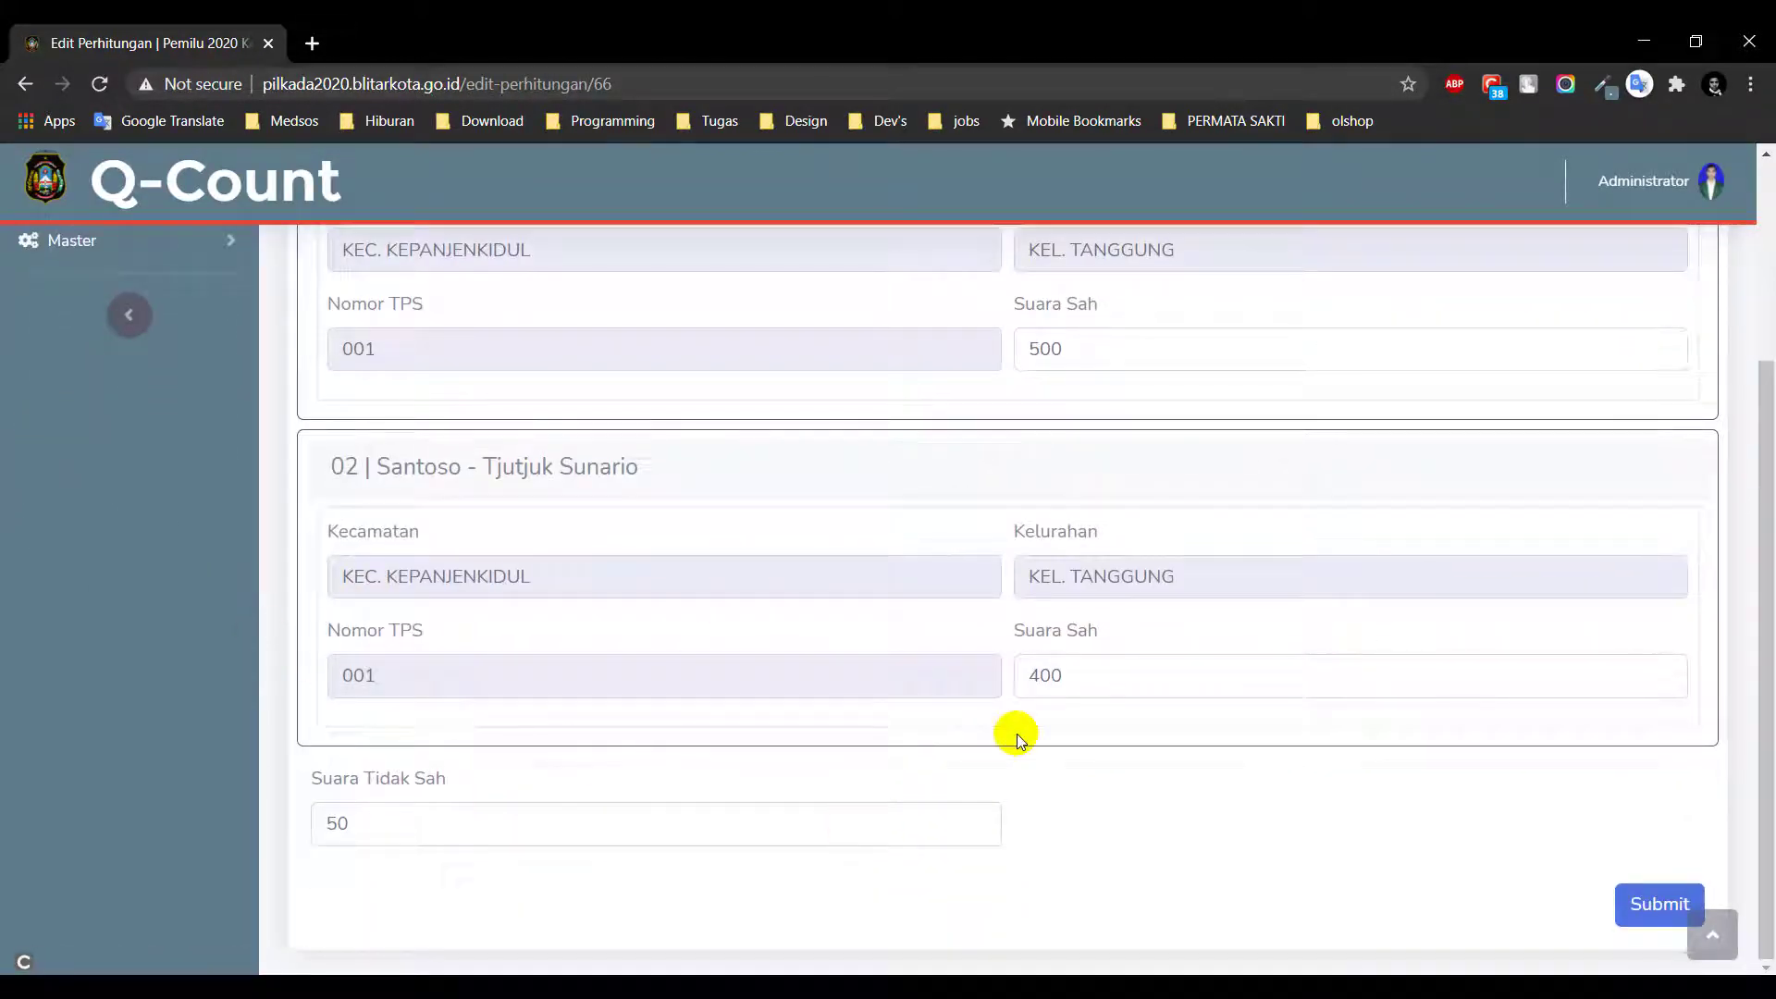
{"action": "left_click", "coordinate": [1633, 904]}
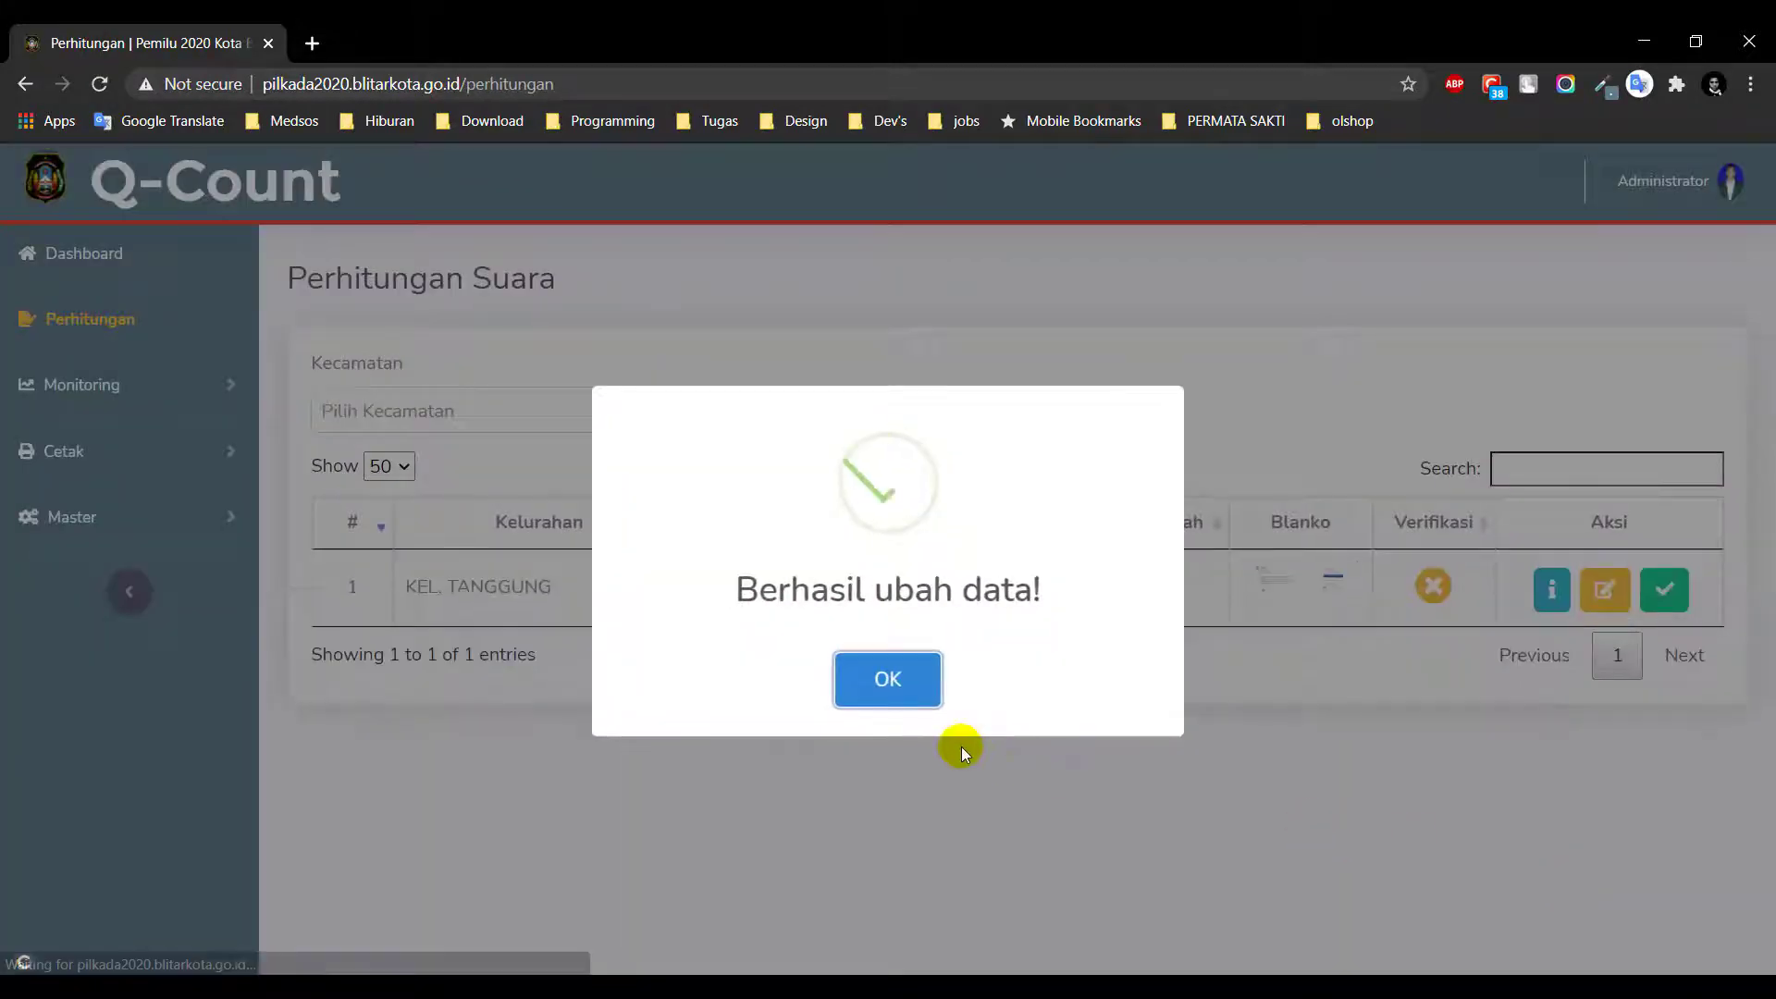
{"action": "left_click", "coordinate": [899, 679]}
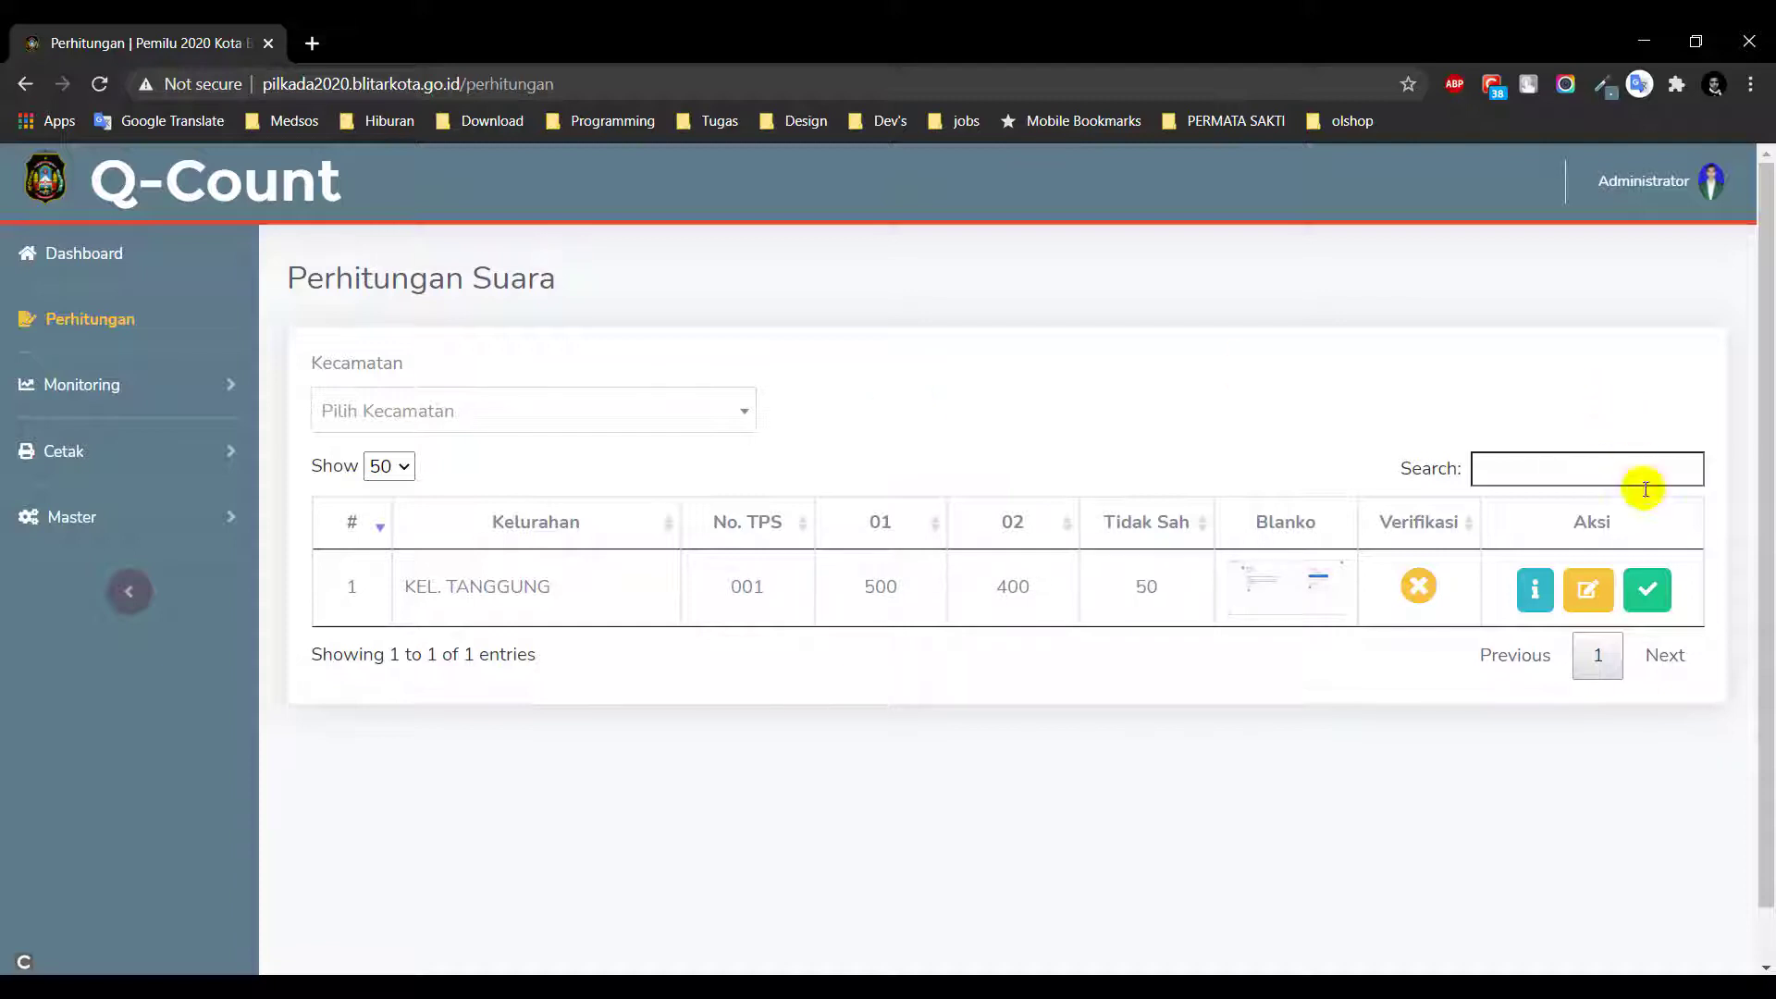
Verify the TPS 001 count and acknowledge the success message
{"action": "left_click", "coordinate": [1648, 592]}
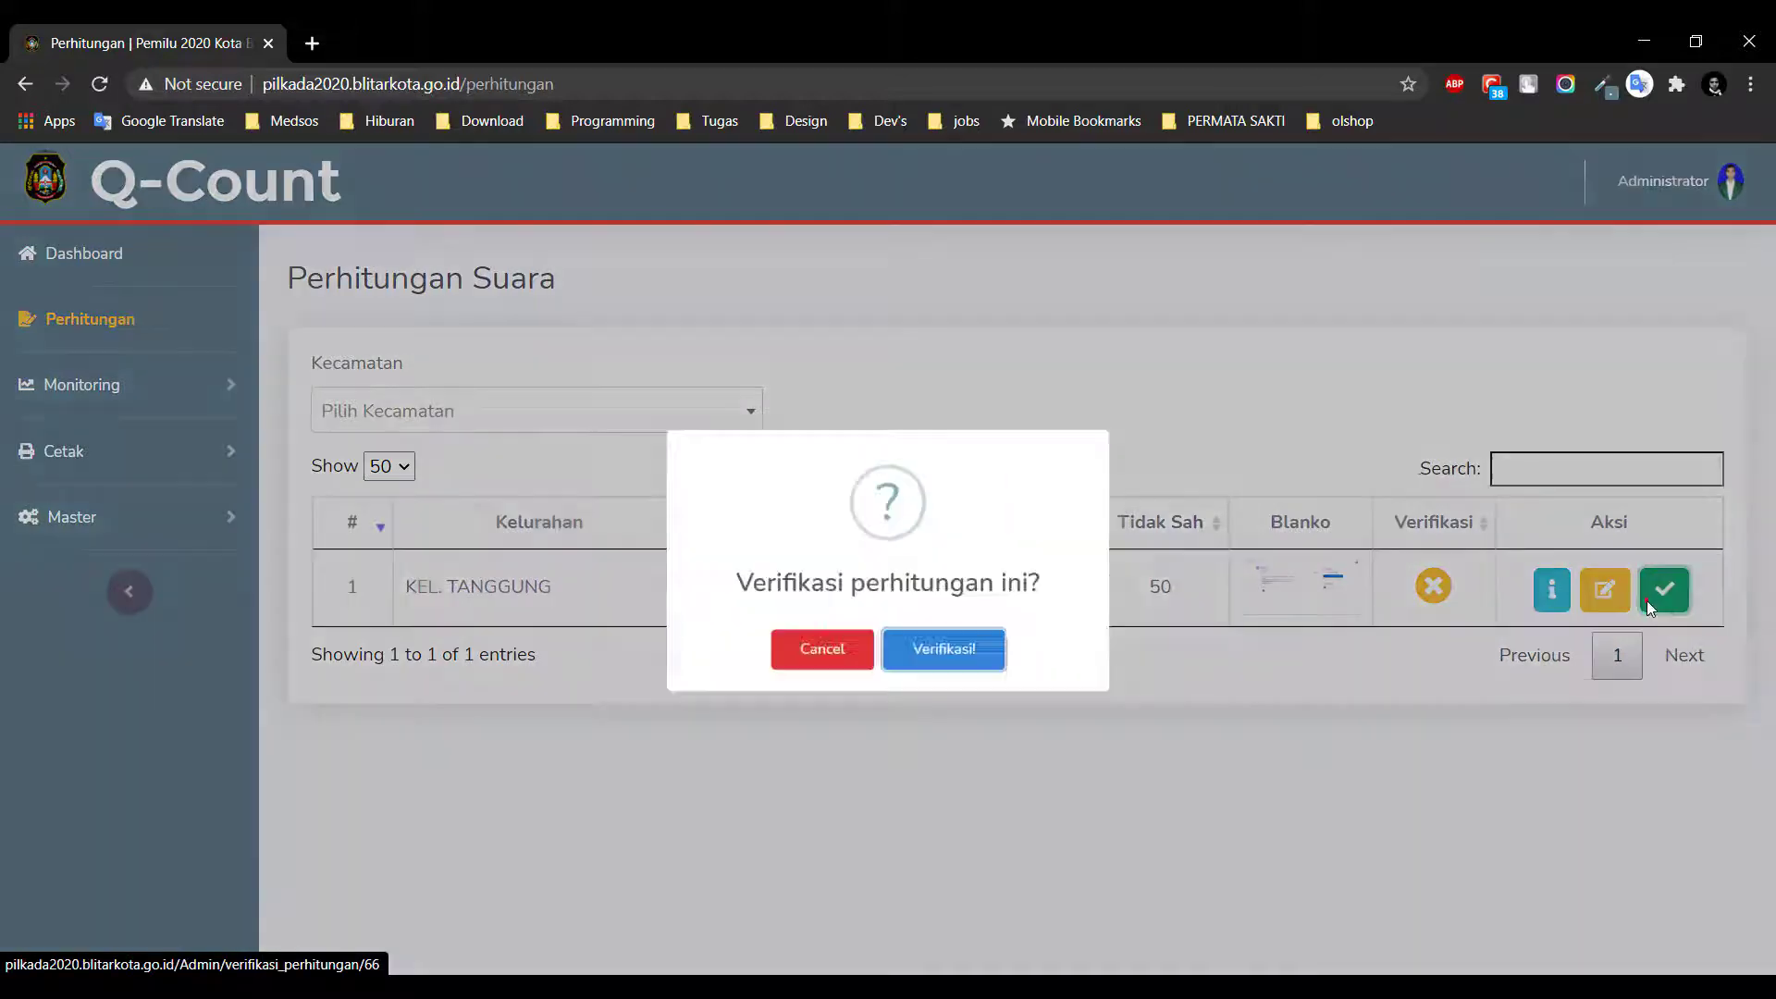
{"action": "left_click", "coordinate": [999, 685]}
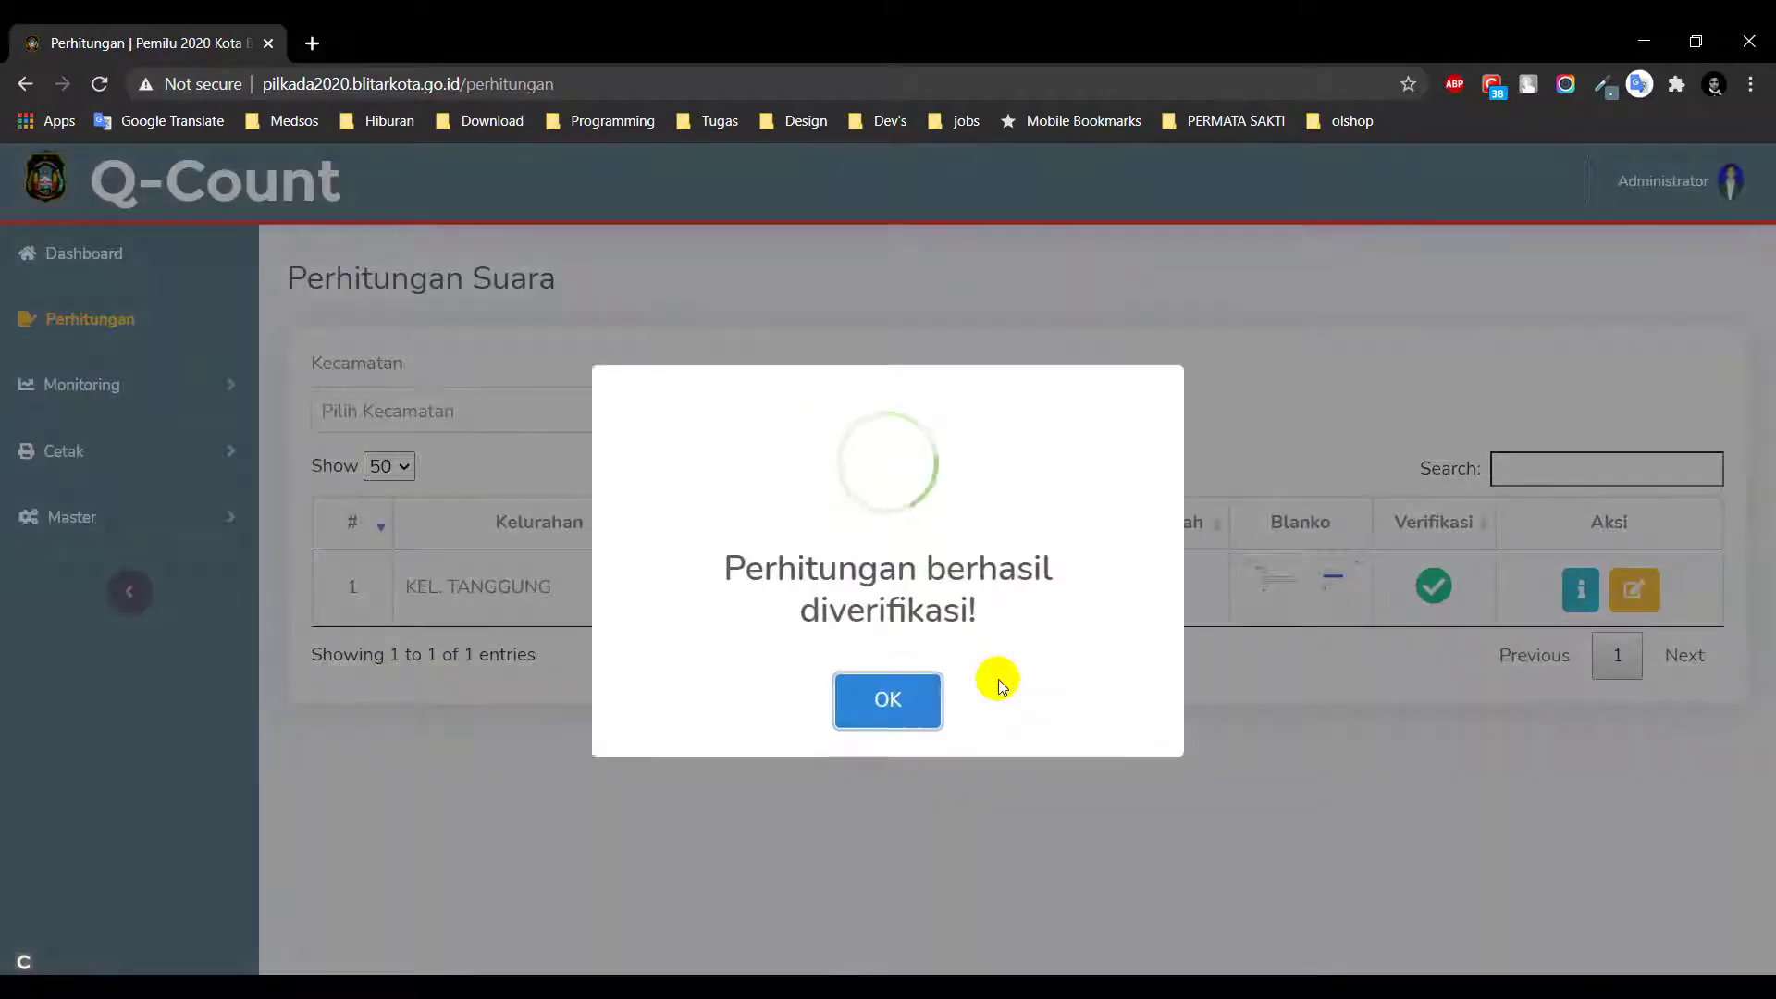
{"action": "left_click", "coordinate": [896, 710]}
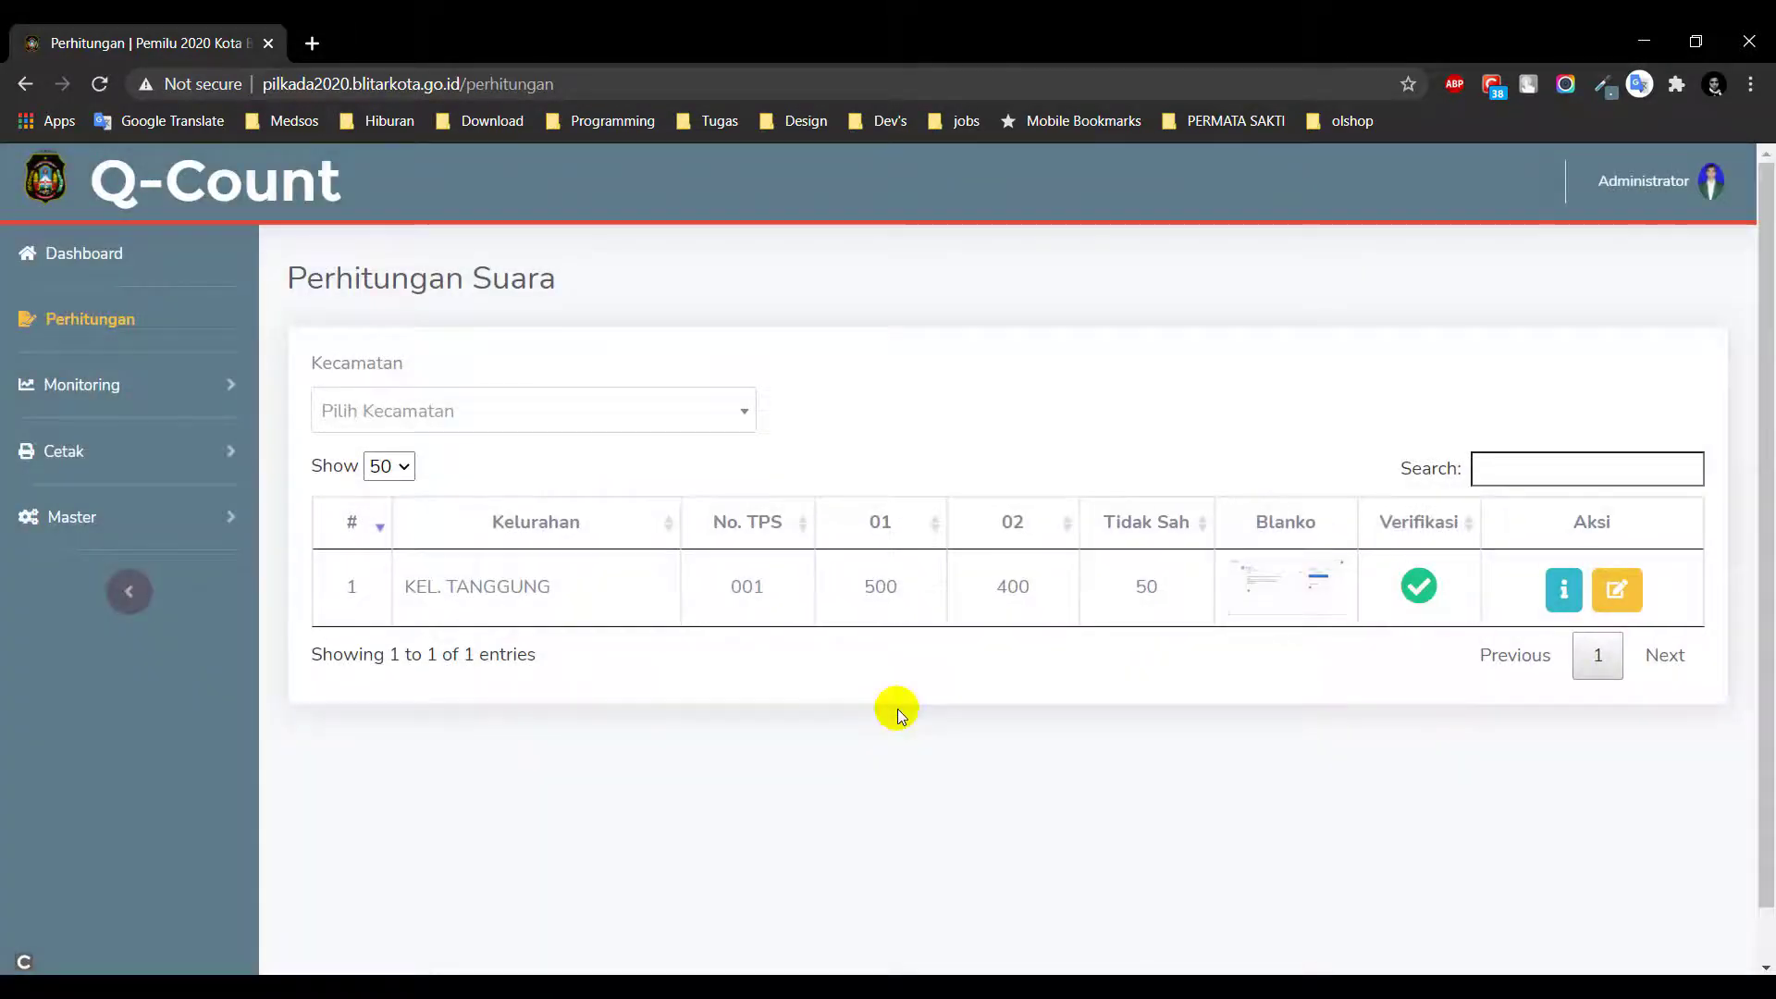
Filter the counts to KEC. KEPANJENKIDUL, KEL. KAUMAN and TPS 003, then clear the kecamatan filter
{"action": "left_click", "coordinate": [658, 423]}
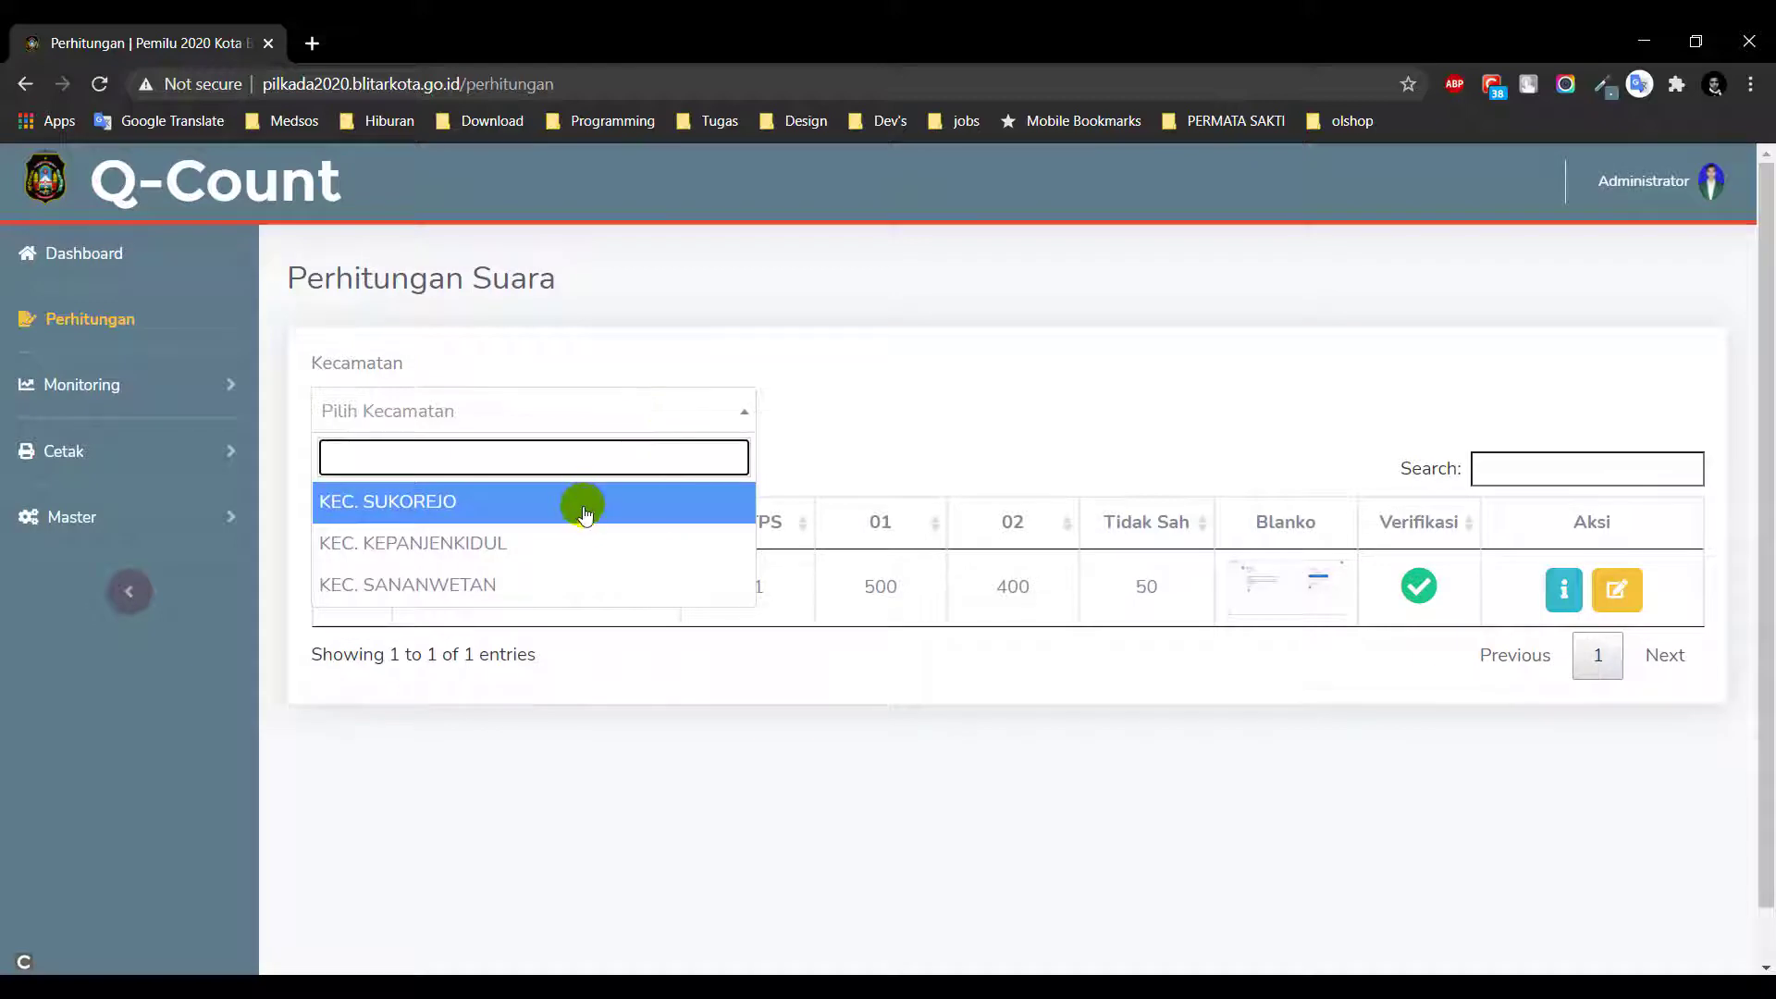
{"action": "left_click", "coordinate": [583, 504]}
{"action": "left_click", "coordinate": [680, 421]}
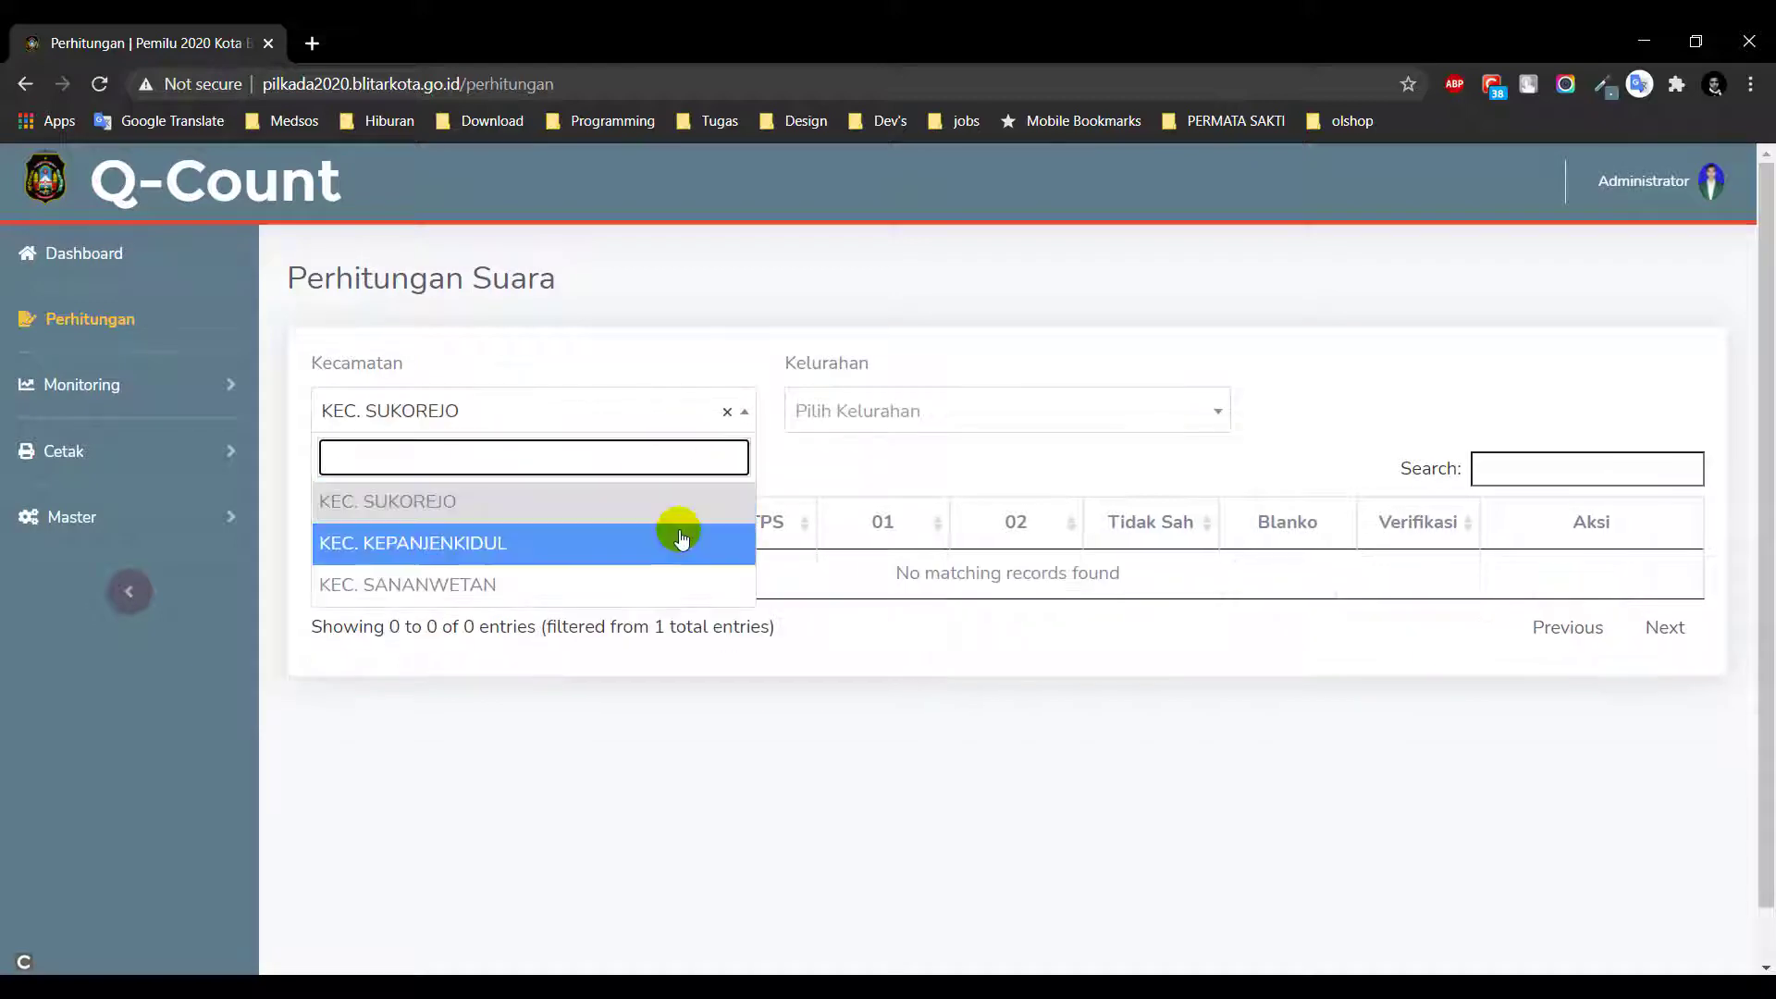
{"action": "left_click", "coordinate": [678, 537]}
{"action": "left_click", "coordinate": [1017, 421]}
{"action": "left_click", "coordinate": [1026, 543]}
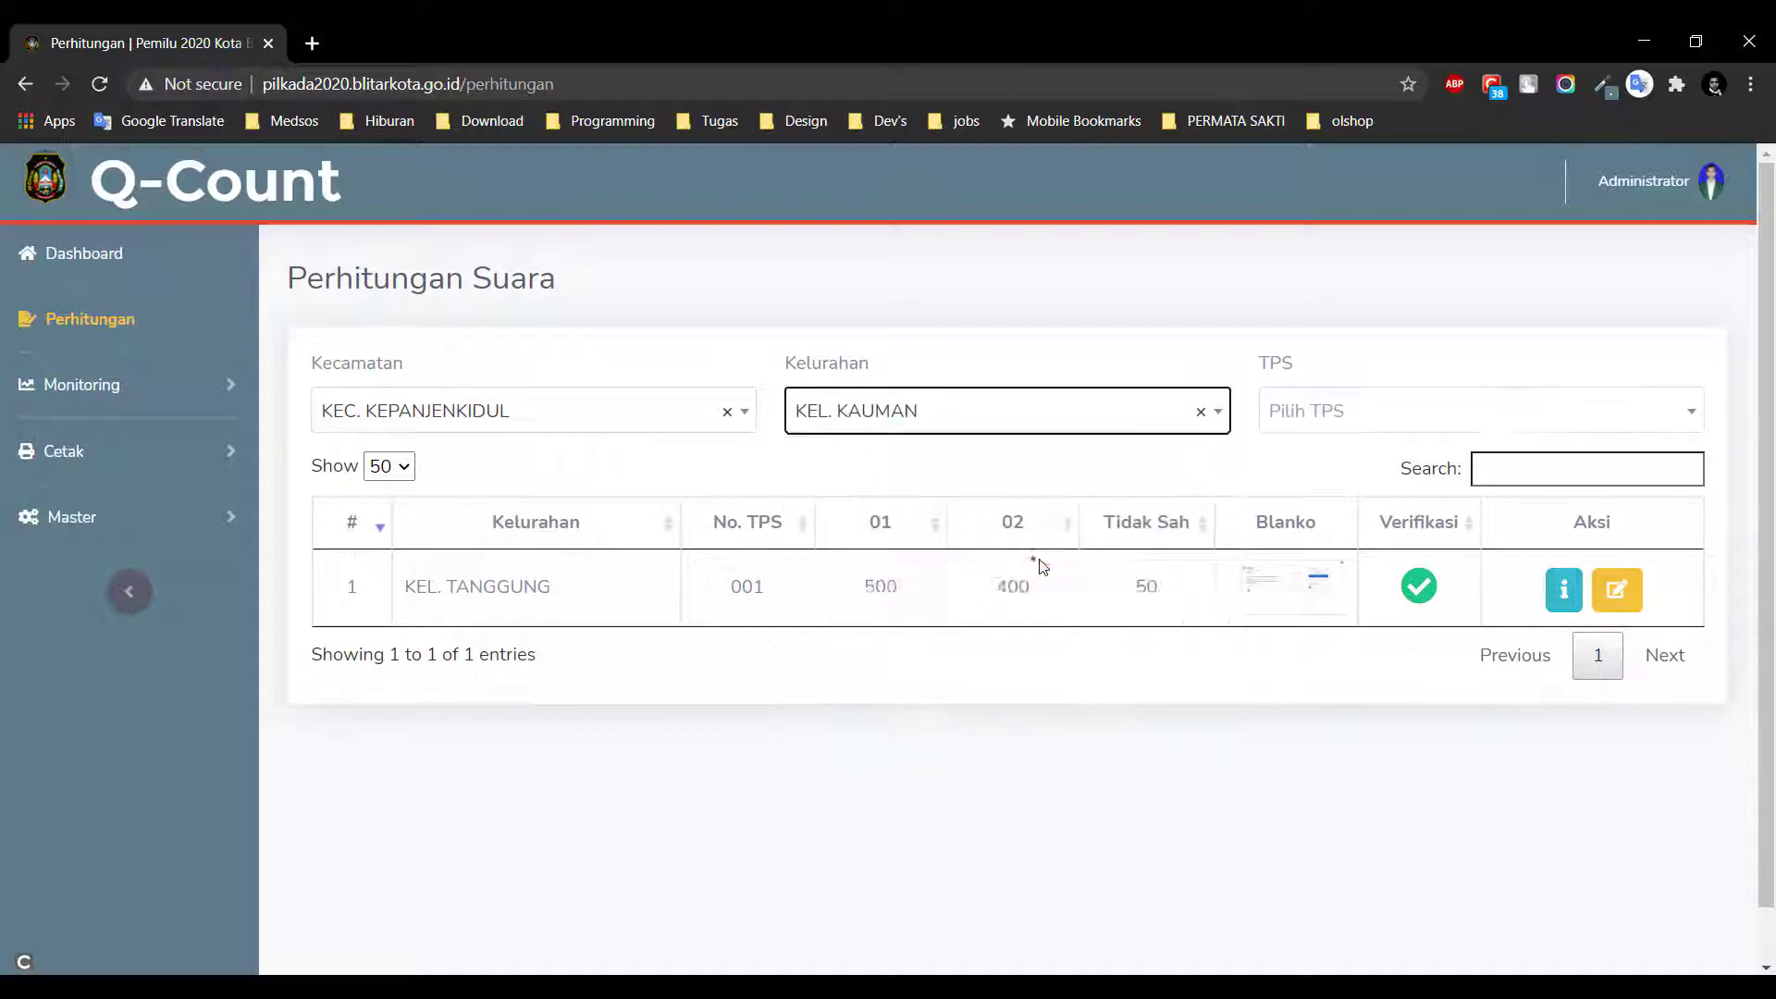
{"action": "left_click", "coordinate": [1545, 414]}
{"action": "left_click", "coordinate": [1563, 584]}
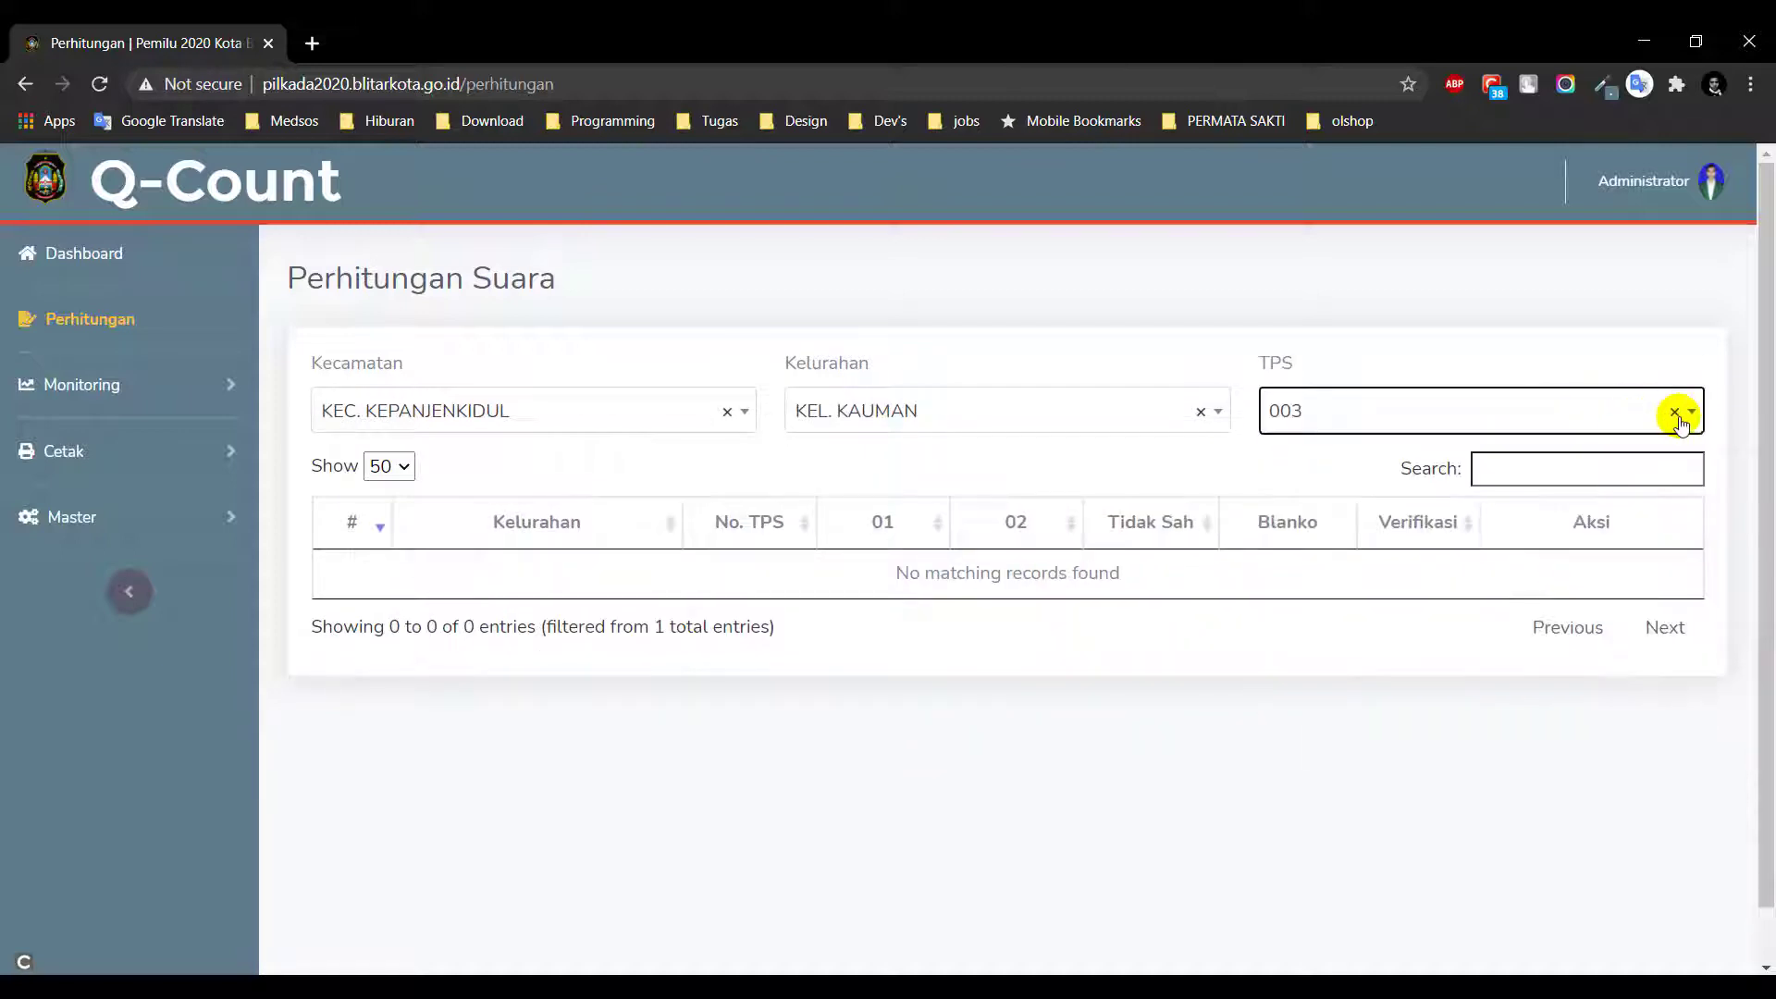
{"action": "left_click", "coordinate": [724, 412]}
{"action": "left_click", "coordinate": [748, 341]}
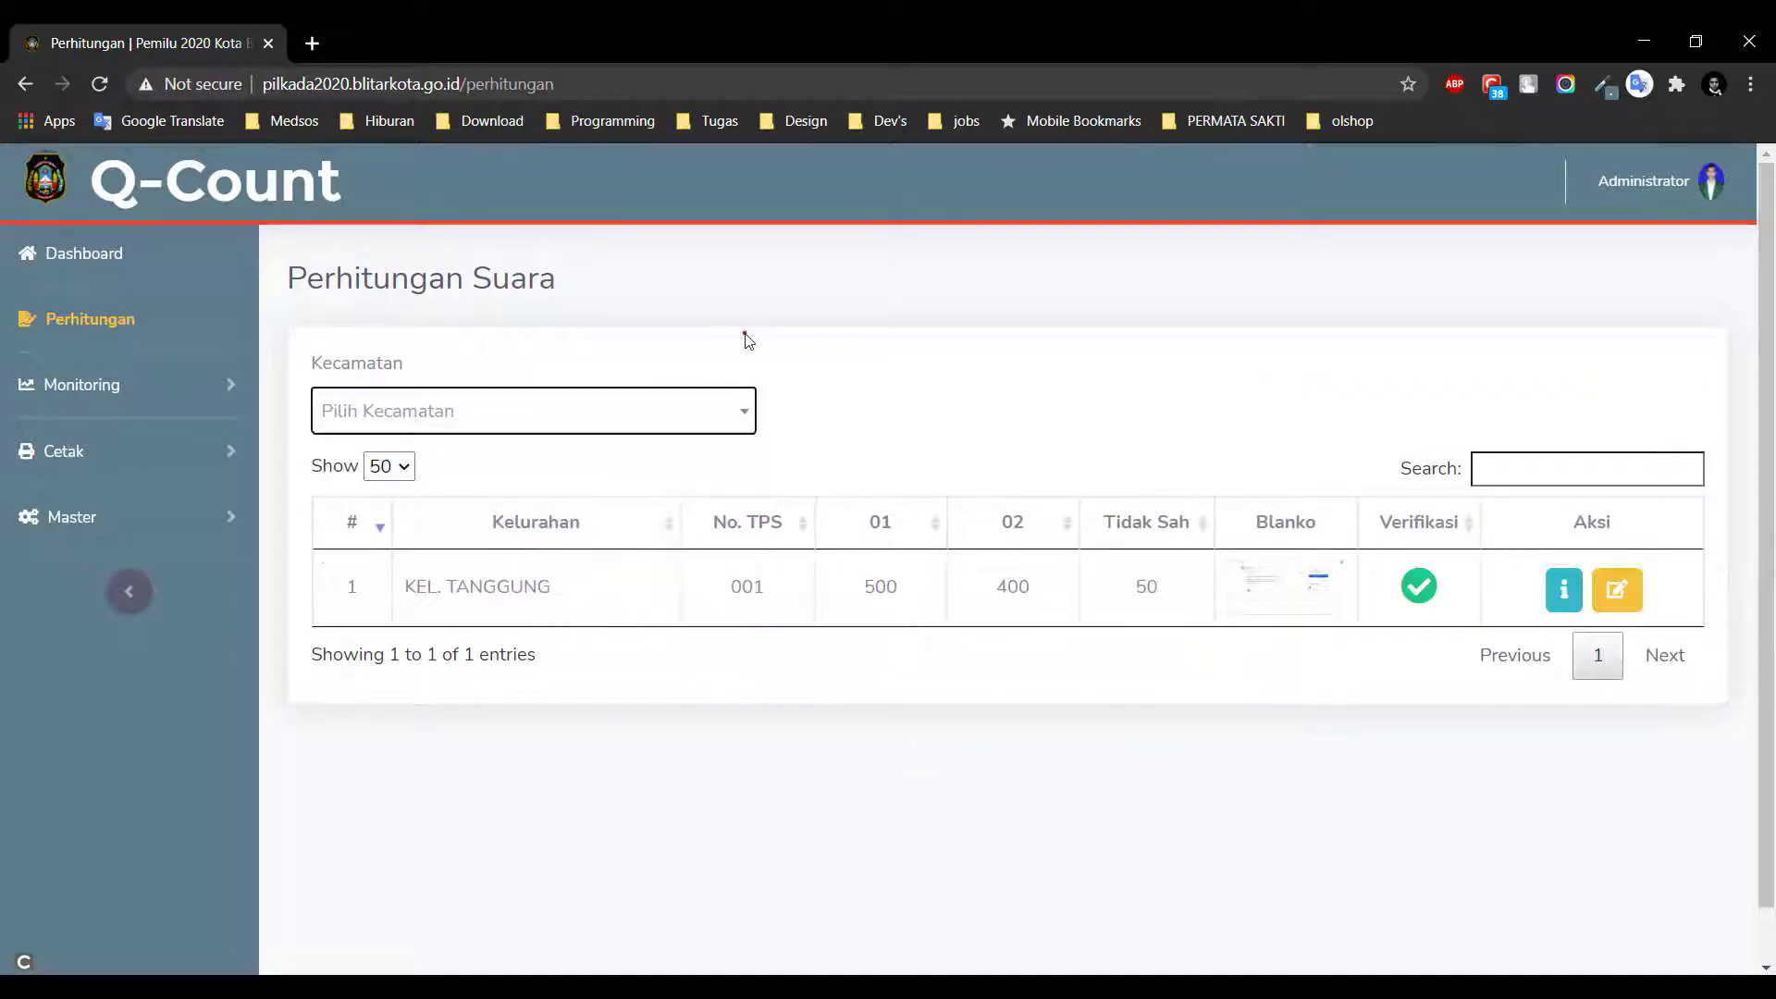
Open Monitoring > Tabel and highlight the LOKASI, JUMLAH SUARA SAH, PEMILIH and HADIR headings
{"action": "left_click", "coordinate": [147, 387]}
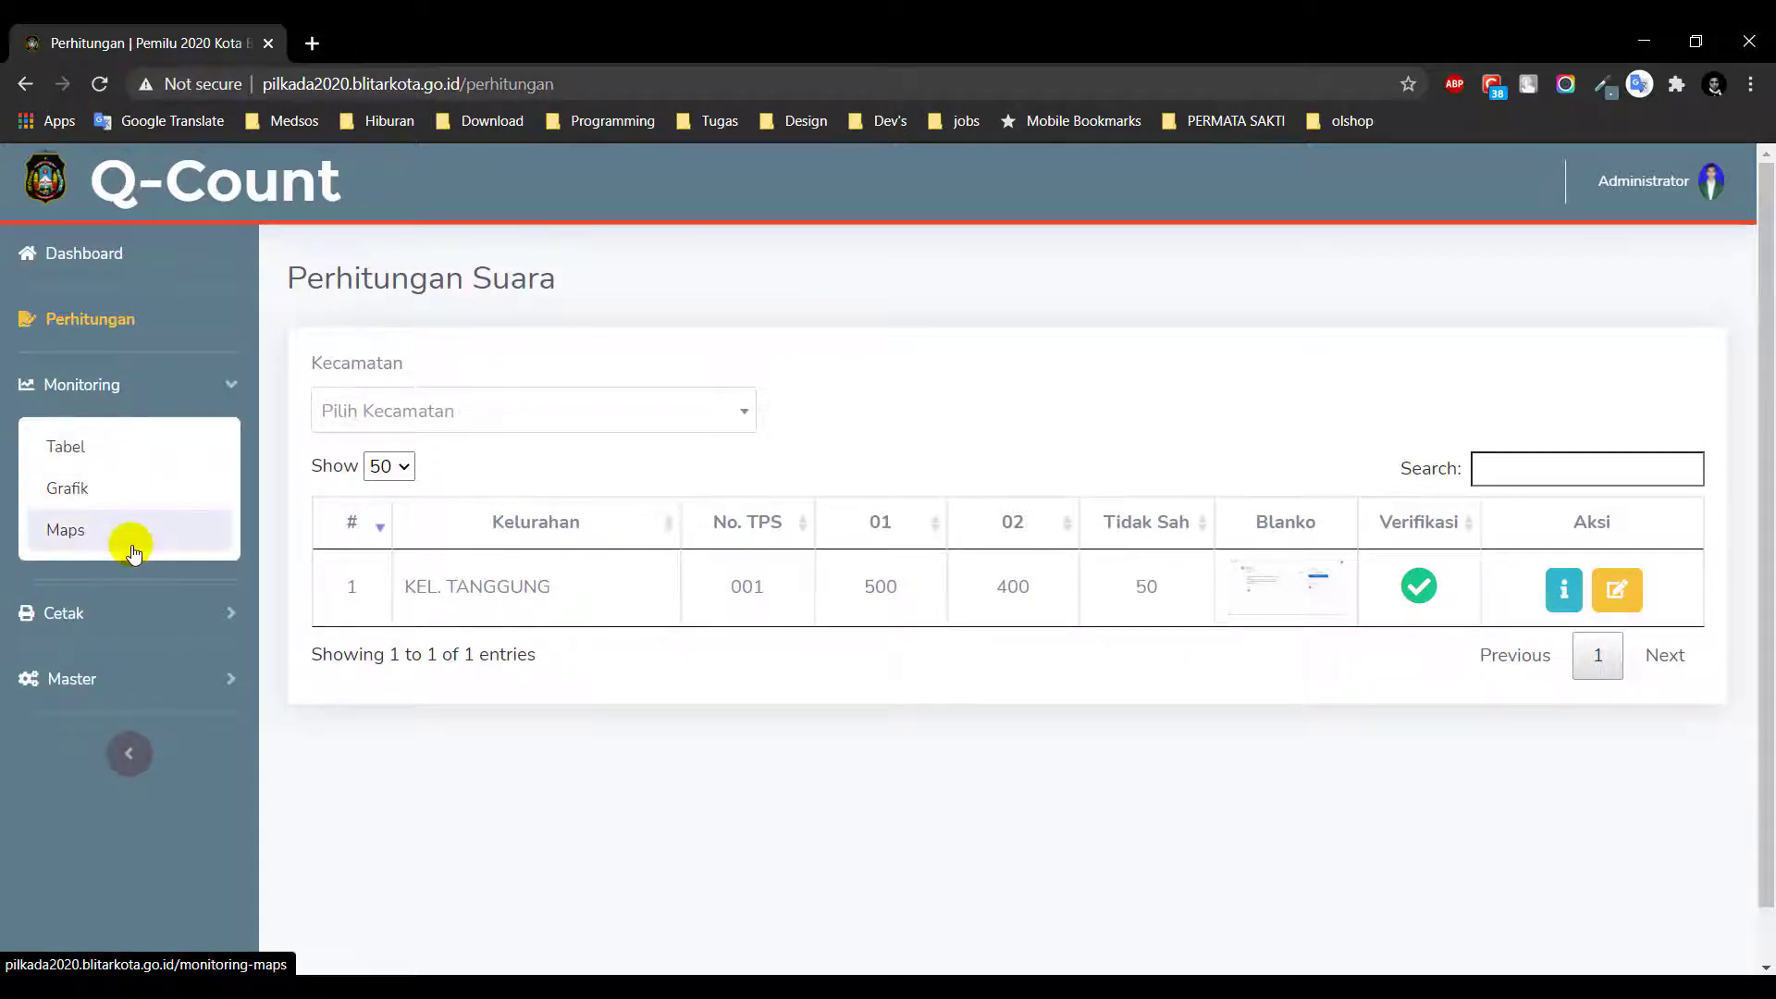
{"action": "left_click", "coordinate": [80, 448]}
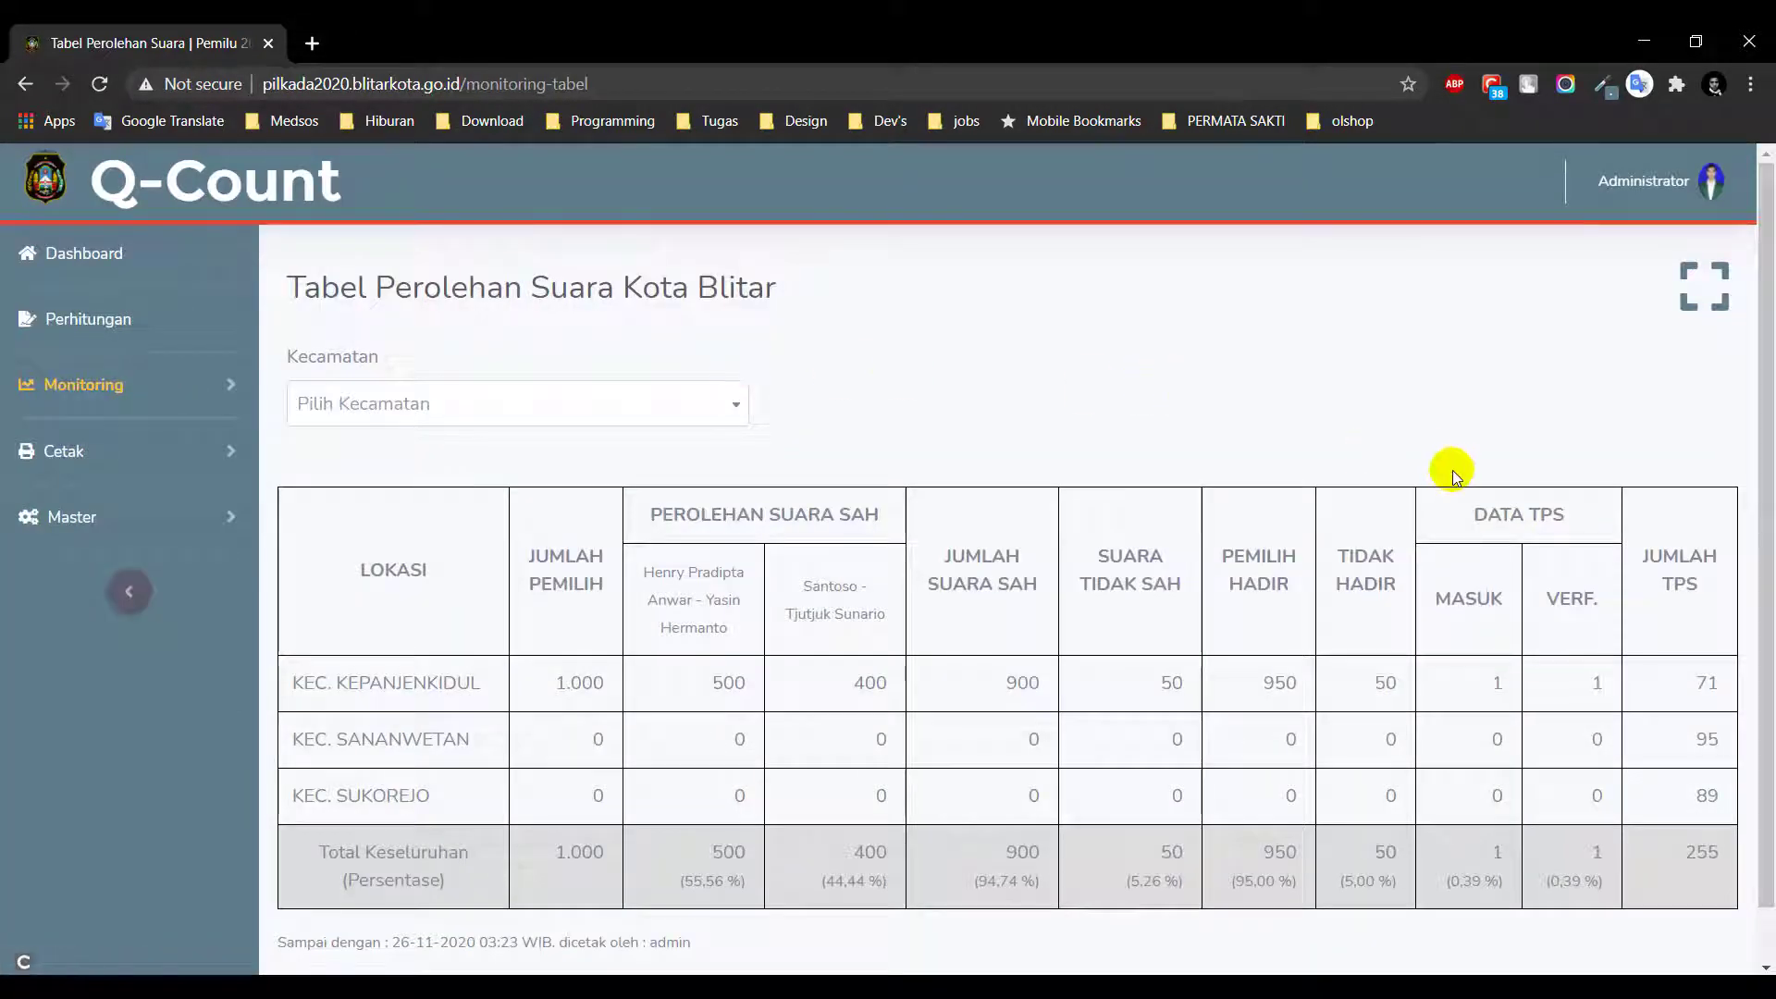
{"action": "scroll", "coordinate": [1452, 470], "scroll_direction": "down", "scroll_amount": 1}
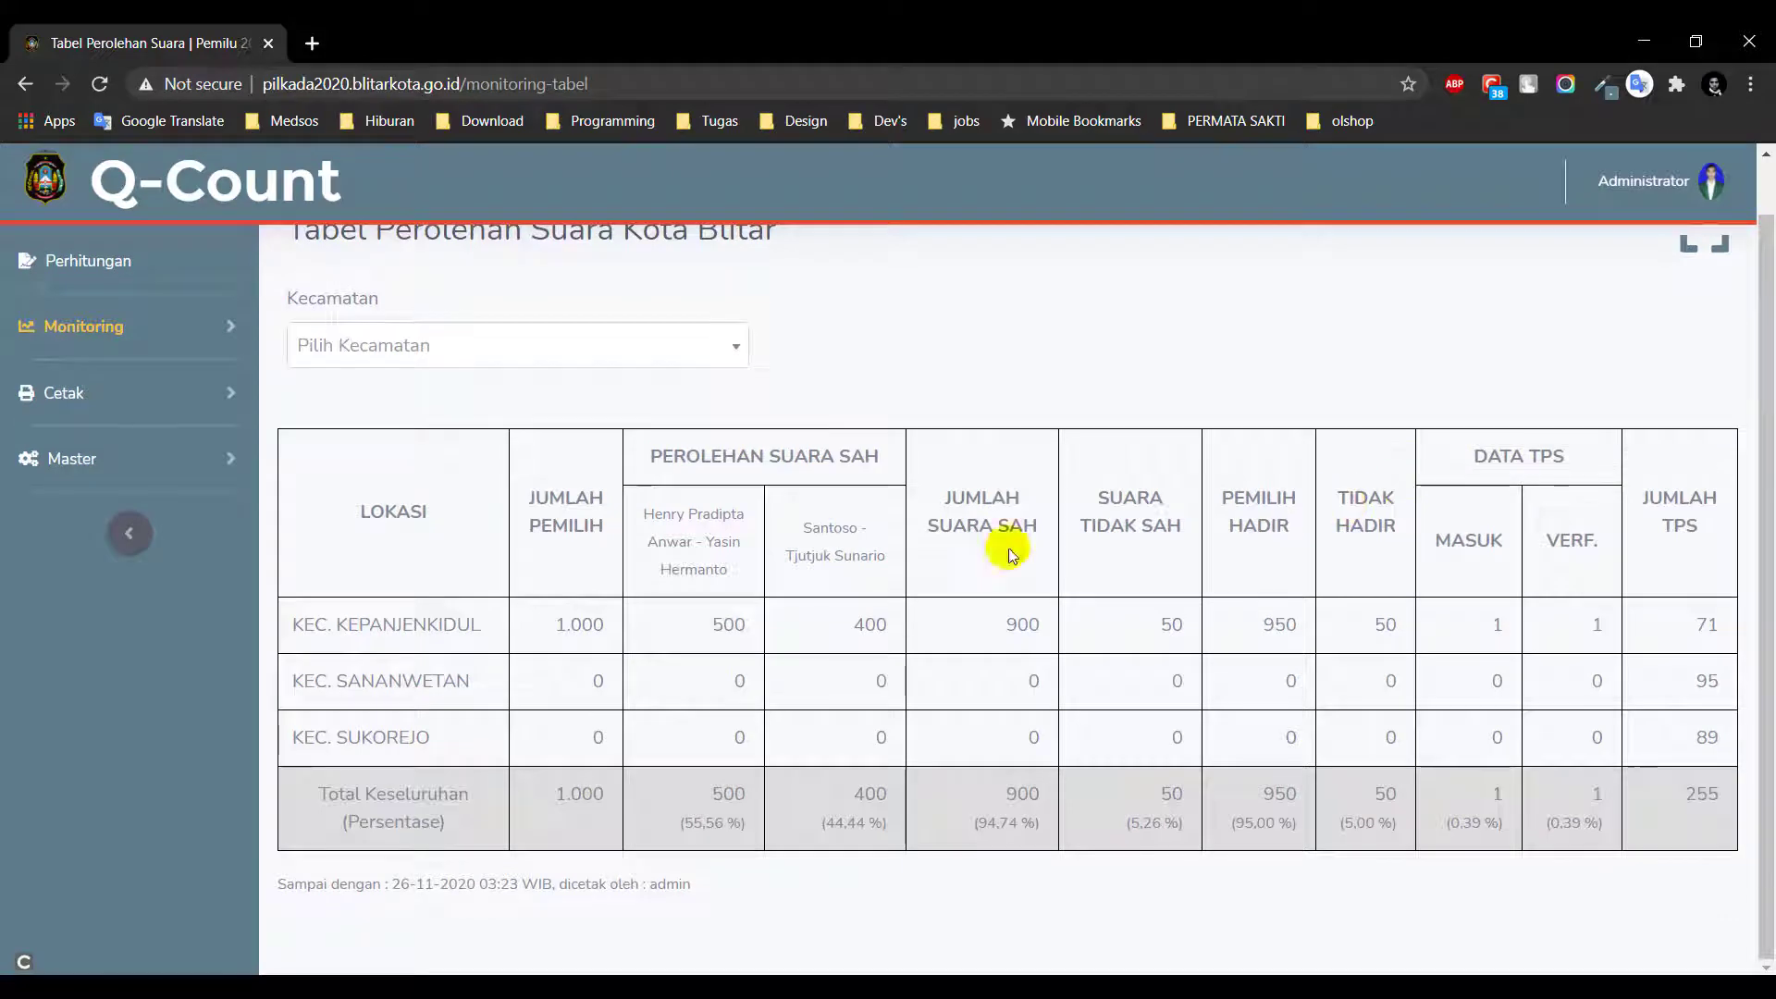
{"action": "left_click_drag", "start_coordinate": [351, 513], "coordinate": [397, 512]}
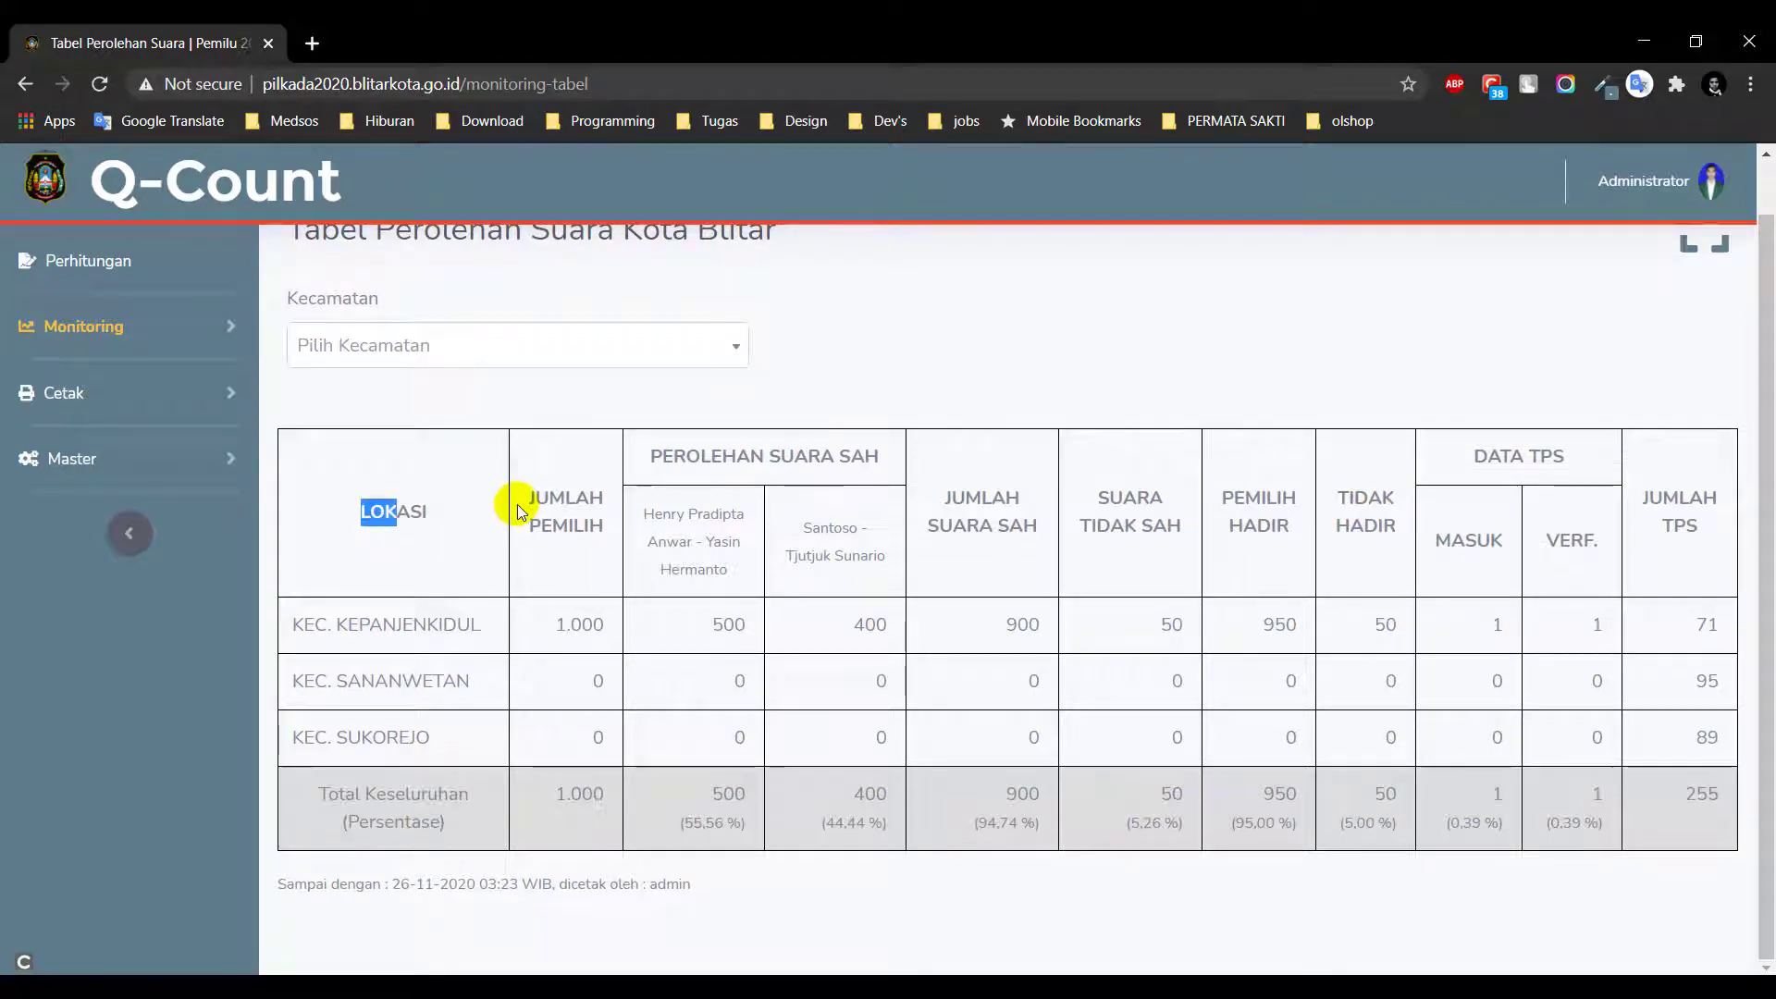
{"action": "left_click", "coordinate": [685, 544]}
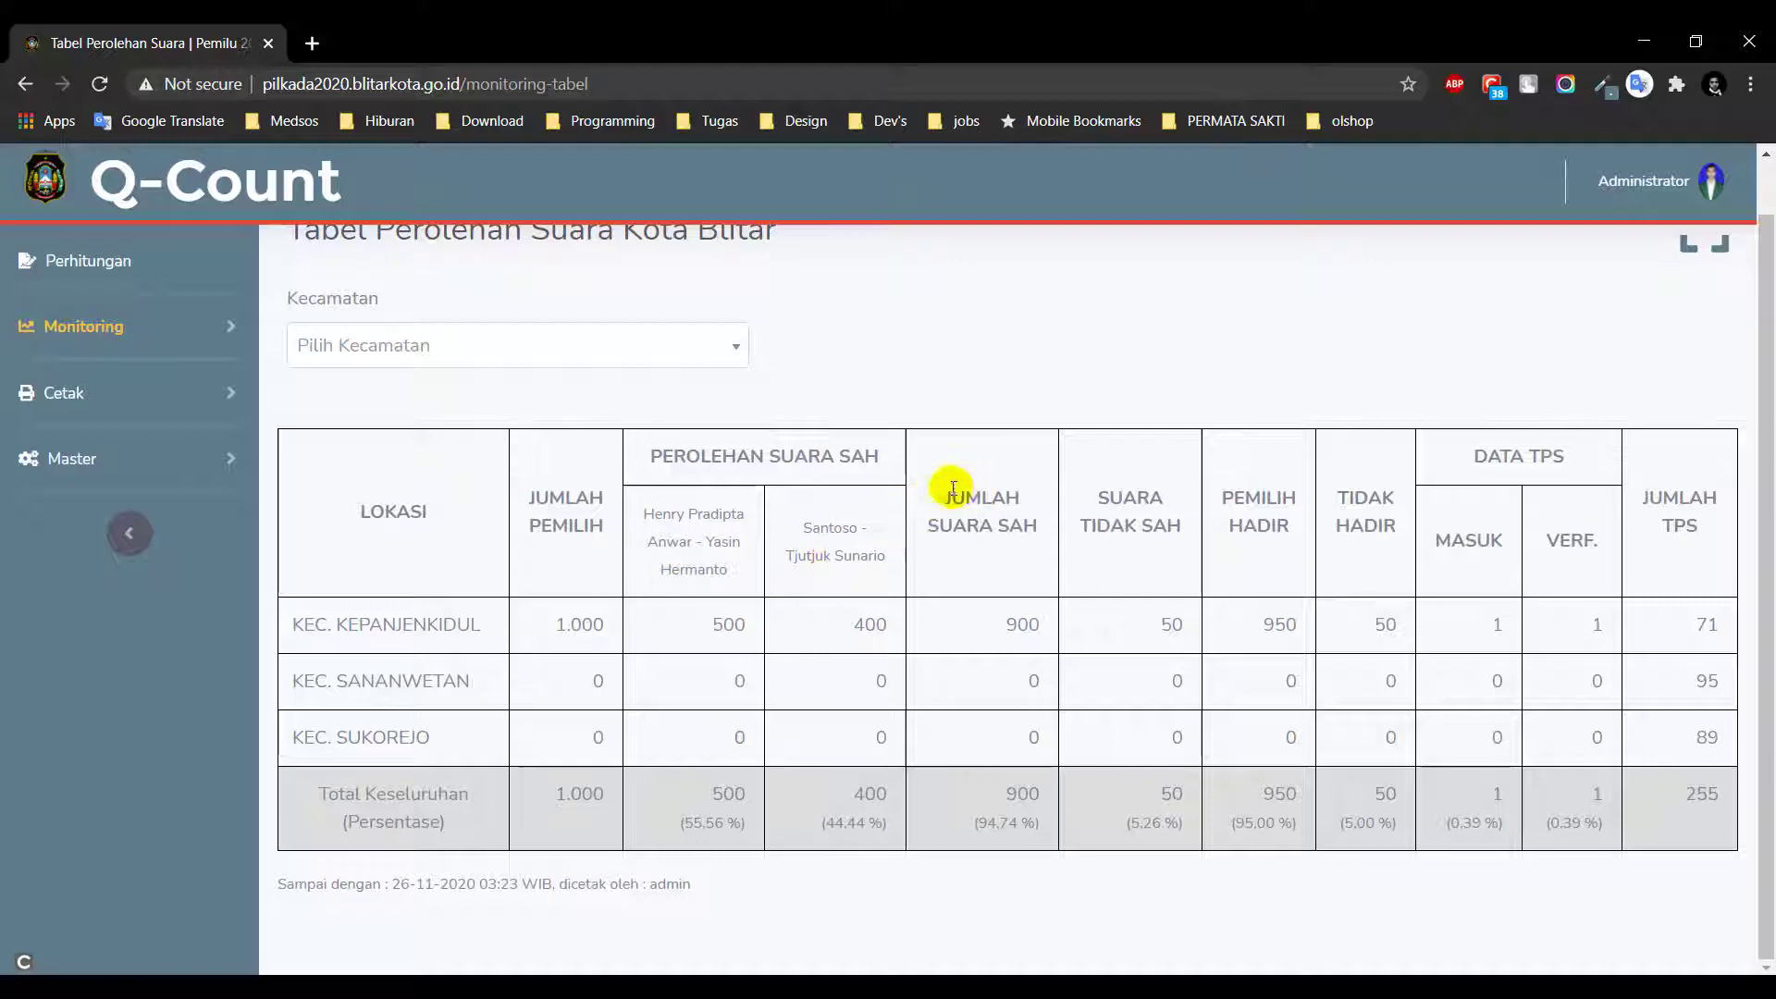
{"action": "left_click_drag", "start_coordinate": [943, 498], "coordinate": [1023, 547]}
{"action": "left_click", "coordinate": [1190, 507]}
{"action": "double_click", "coordinate": [1256, 499]}
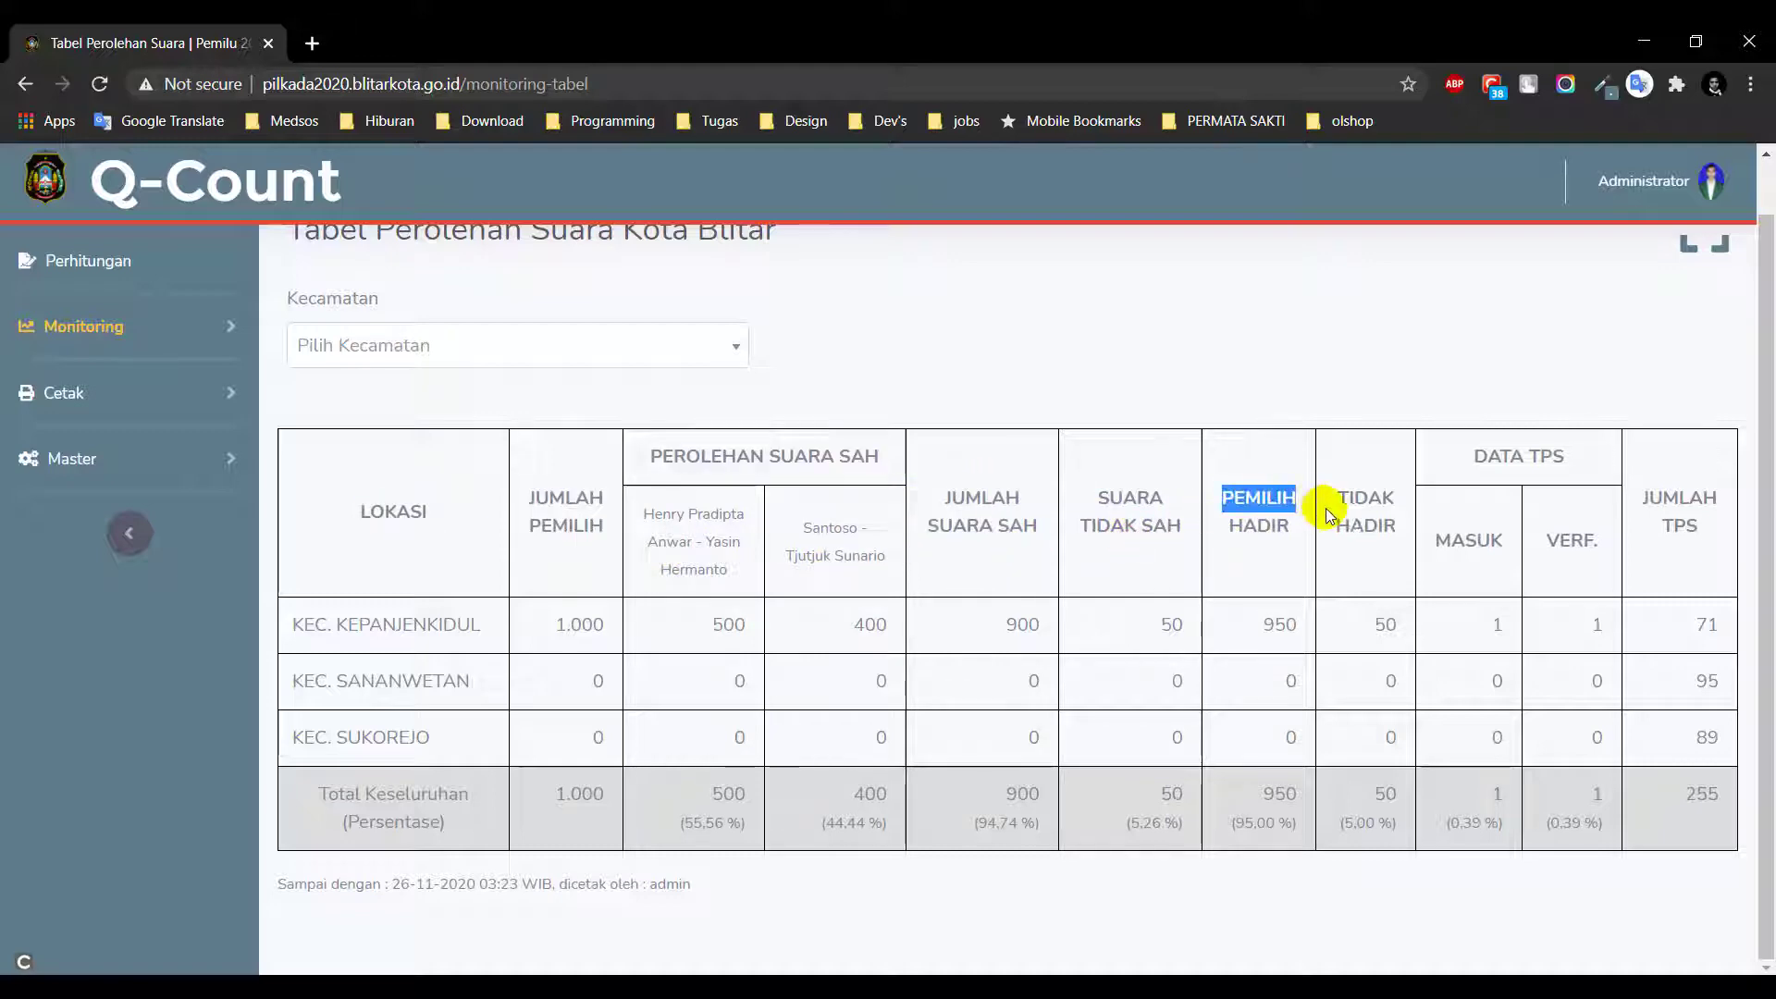
{"action": "left_click", "coordinate": [1360, 525]}
{"action": "double_click", "coordinate": [1359, 526]}
{"action": "left_click", "coordinate": [1489, 595]}
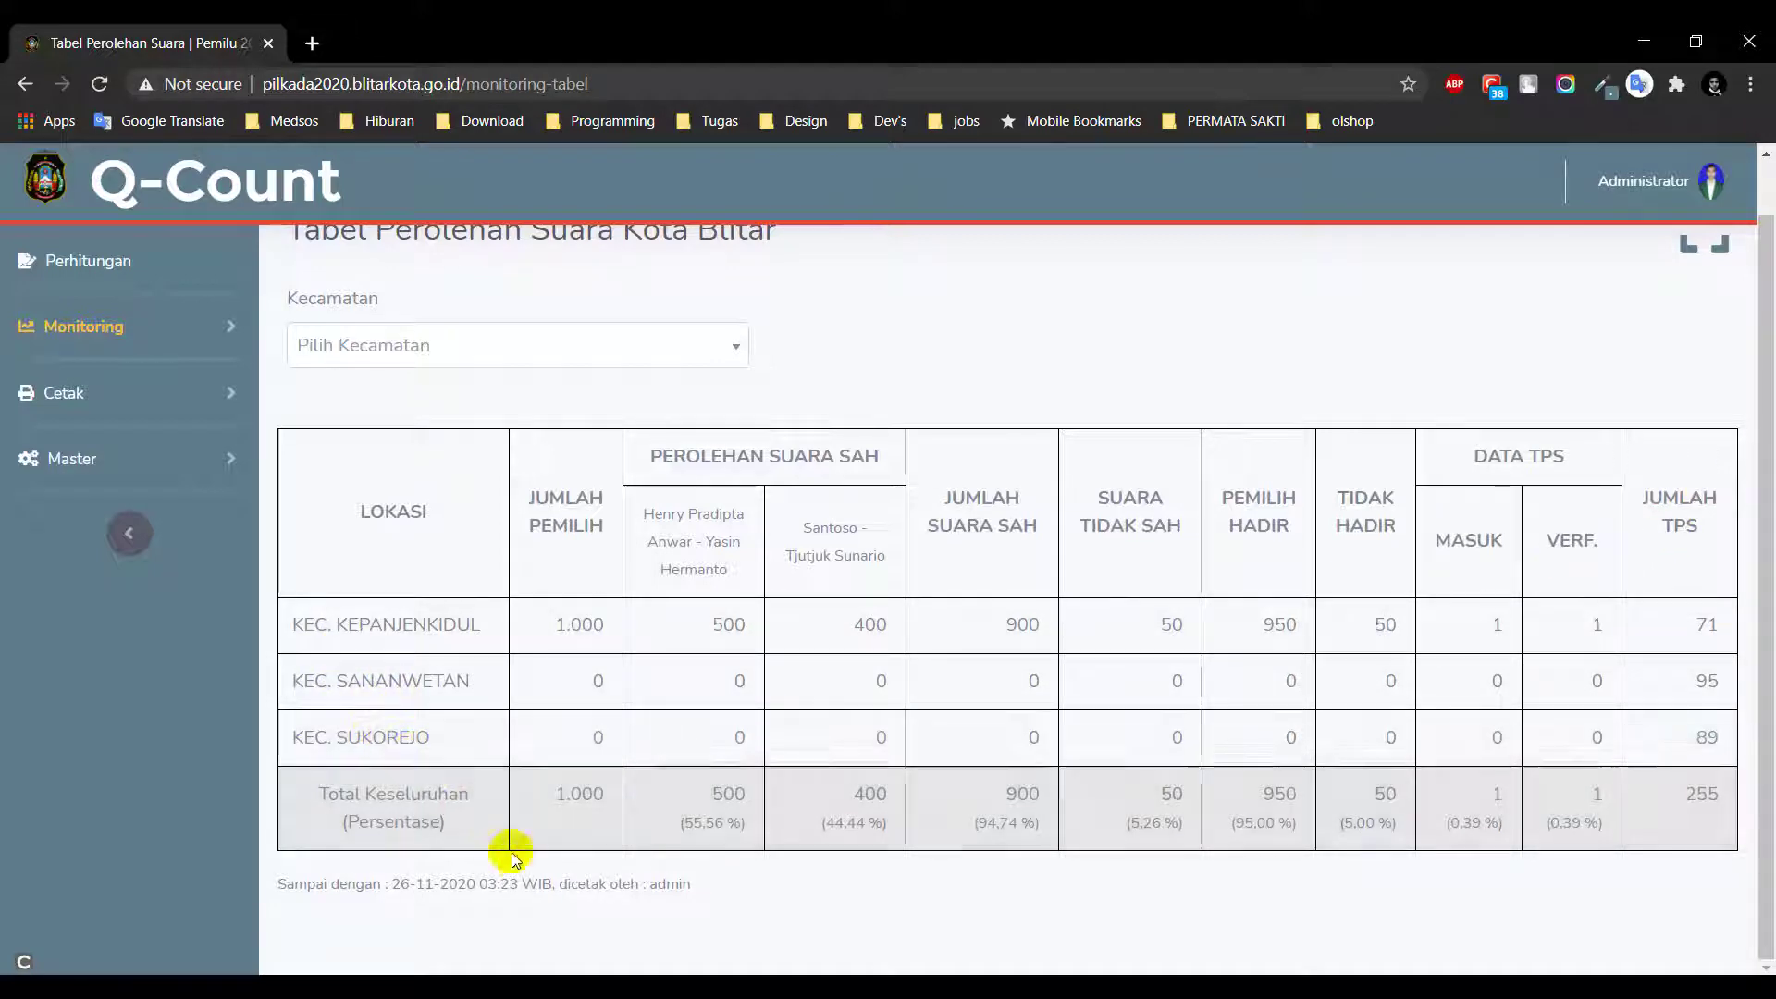
{"action": "scroll", "coordinate": [516, 860], "scroll_direction": "up", "scroll_amount": 1}
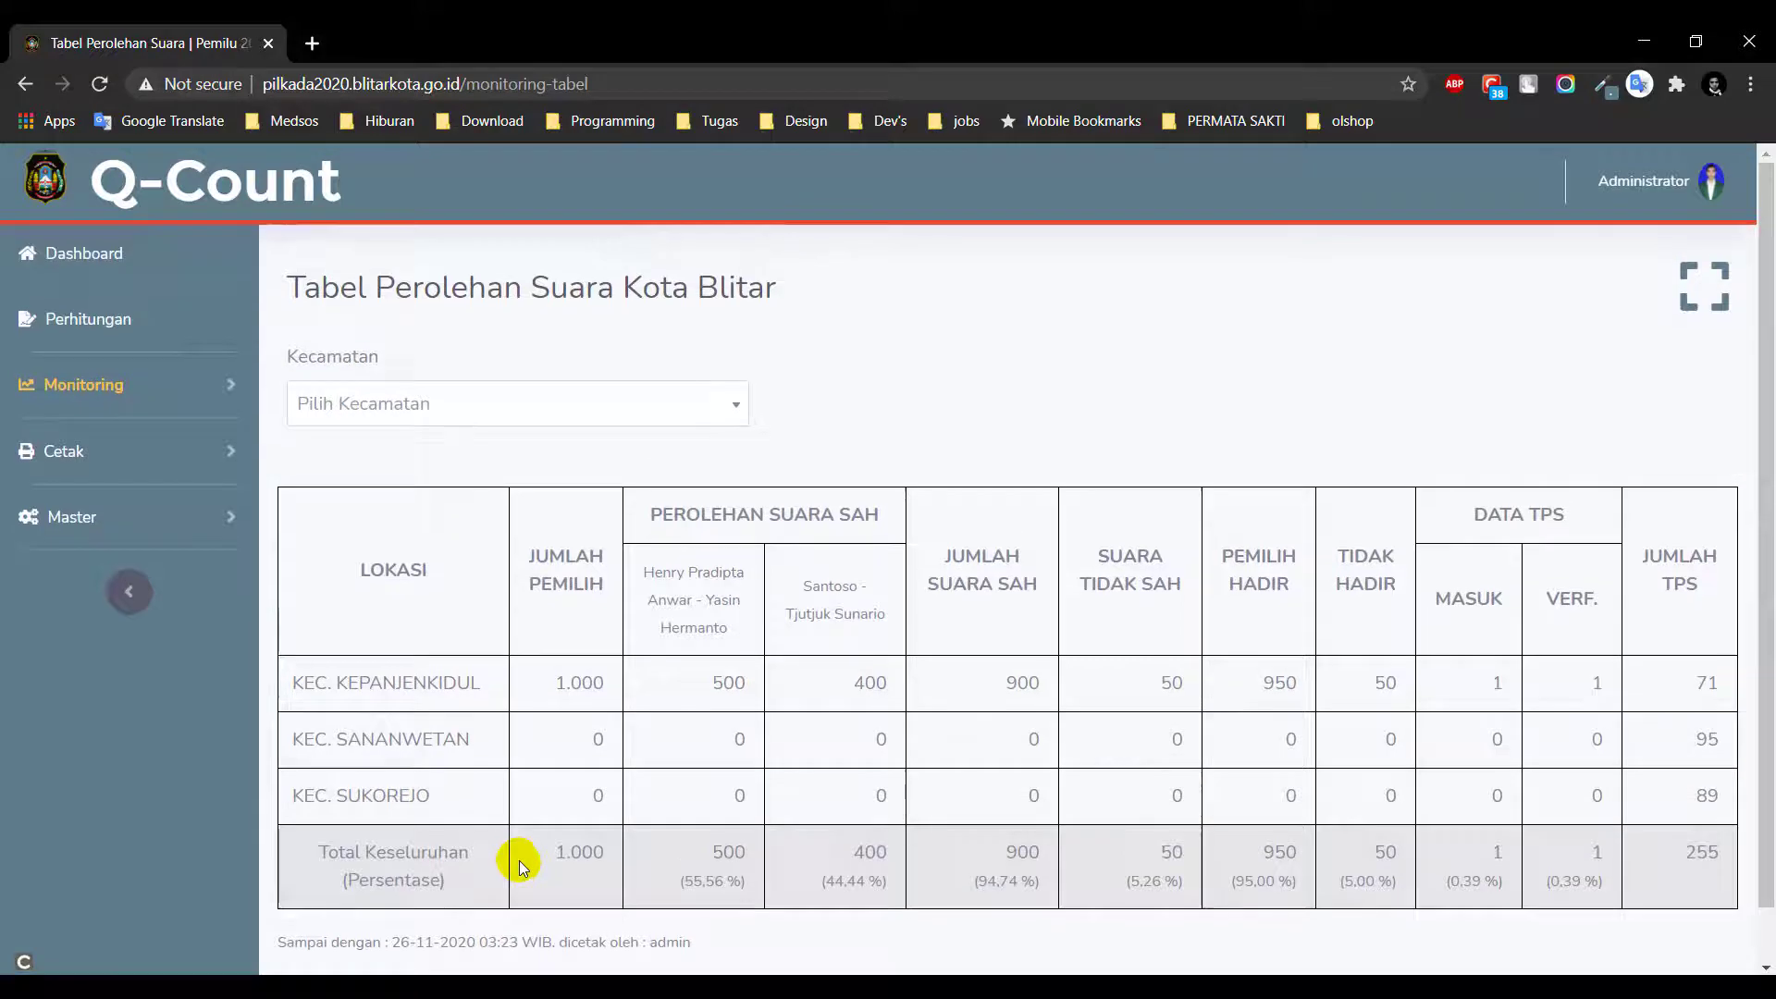
Show the tally for KEC. KEPANJENKIDUL, then clear the filter back to Kota Blitar totals
{"action": "left_click", "coordinate": [520, 402]}
{"action": "left_click", "coordinate": [530, 492]}
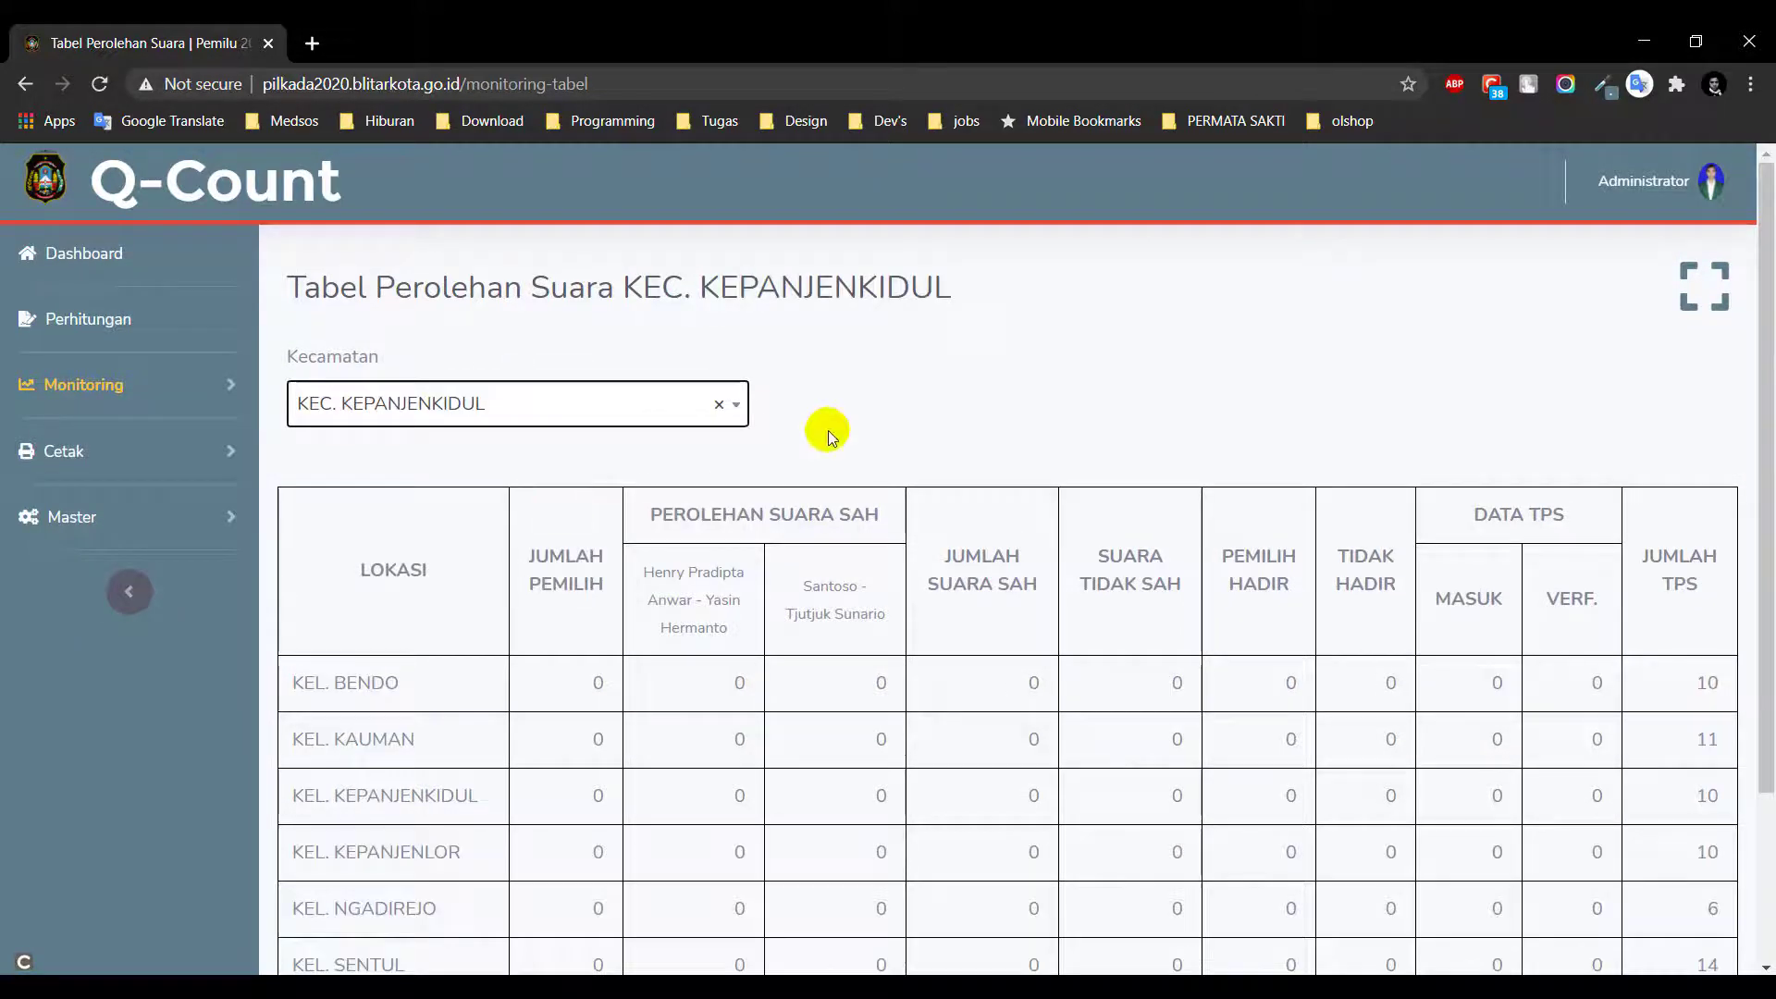
{"action": "left_click", "coordinate": [718, 405]}
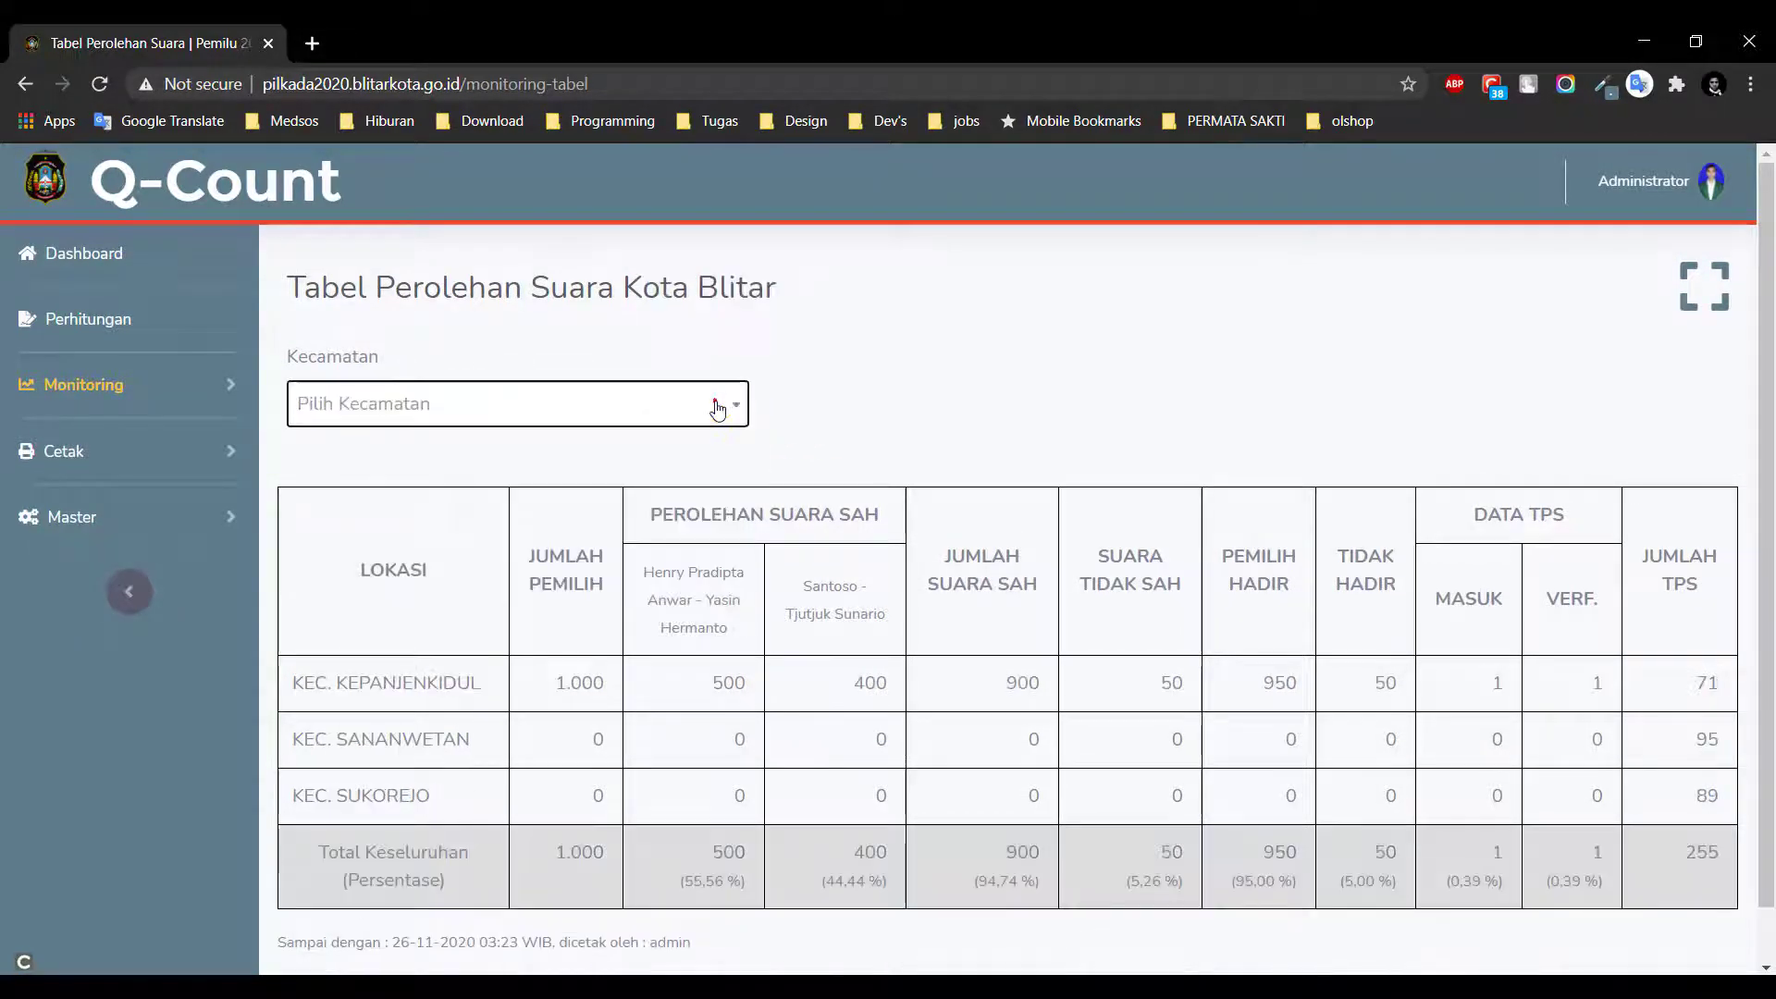
{"action": "left_click", "coordinate": [875, 386]}
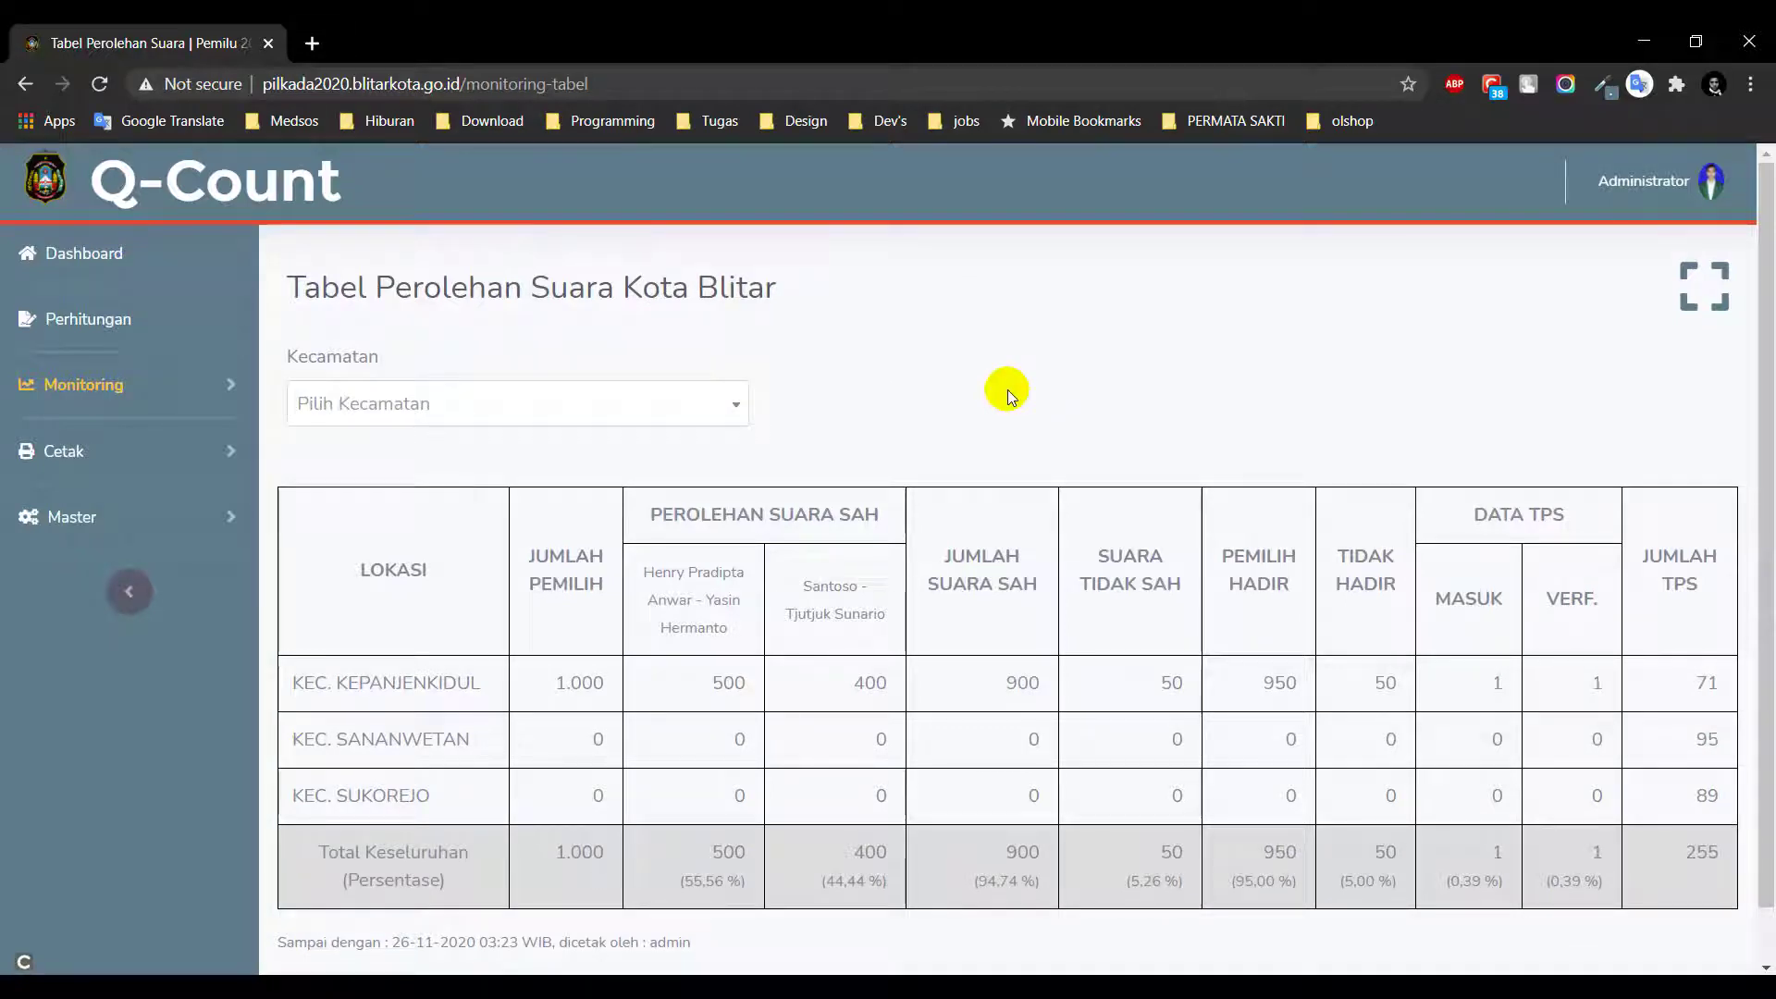
{"action": "scroll", "coordinate": [1611, 464], "scroll_direction": "down", "scroll_amount": 1}
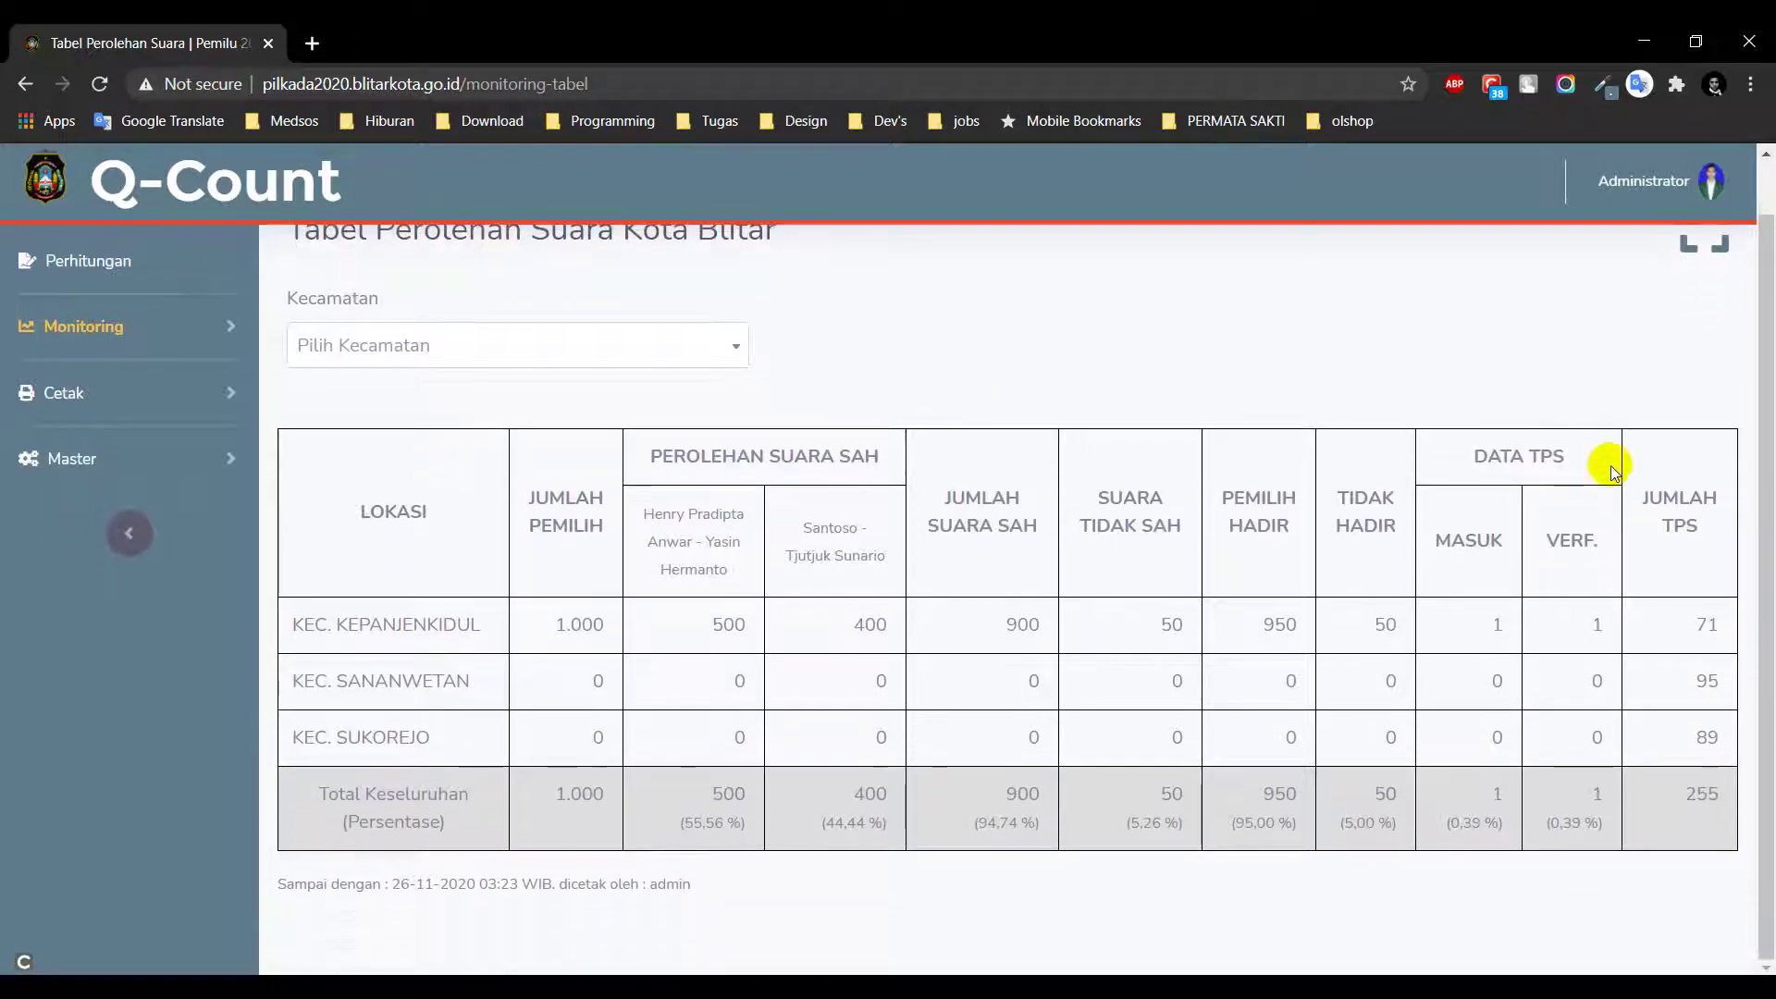
{"action": "scroll", "coordinate": [1611, 464], "scroll_direction": "up", "scroll_amount": 1}
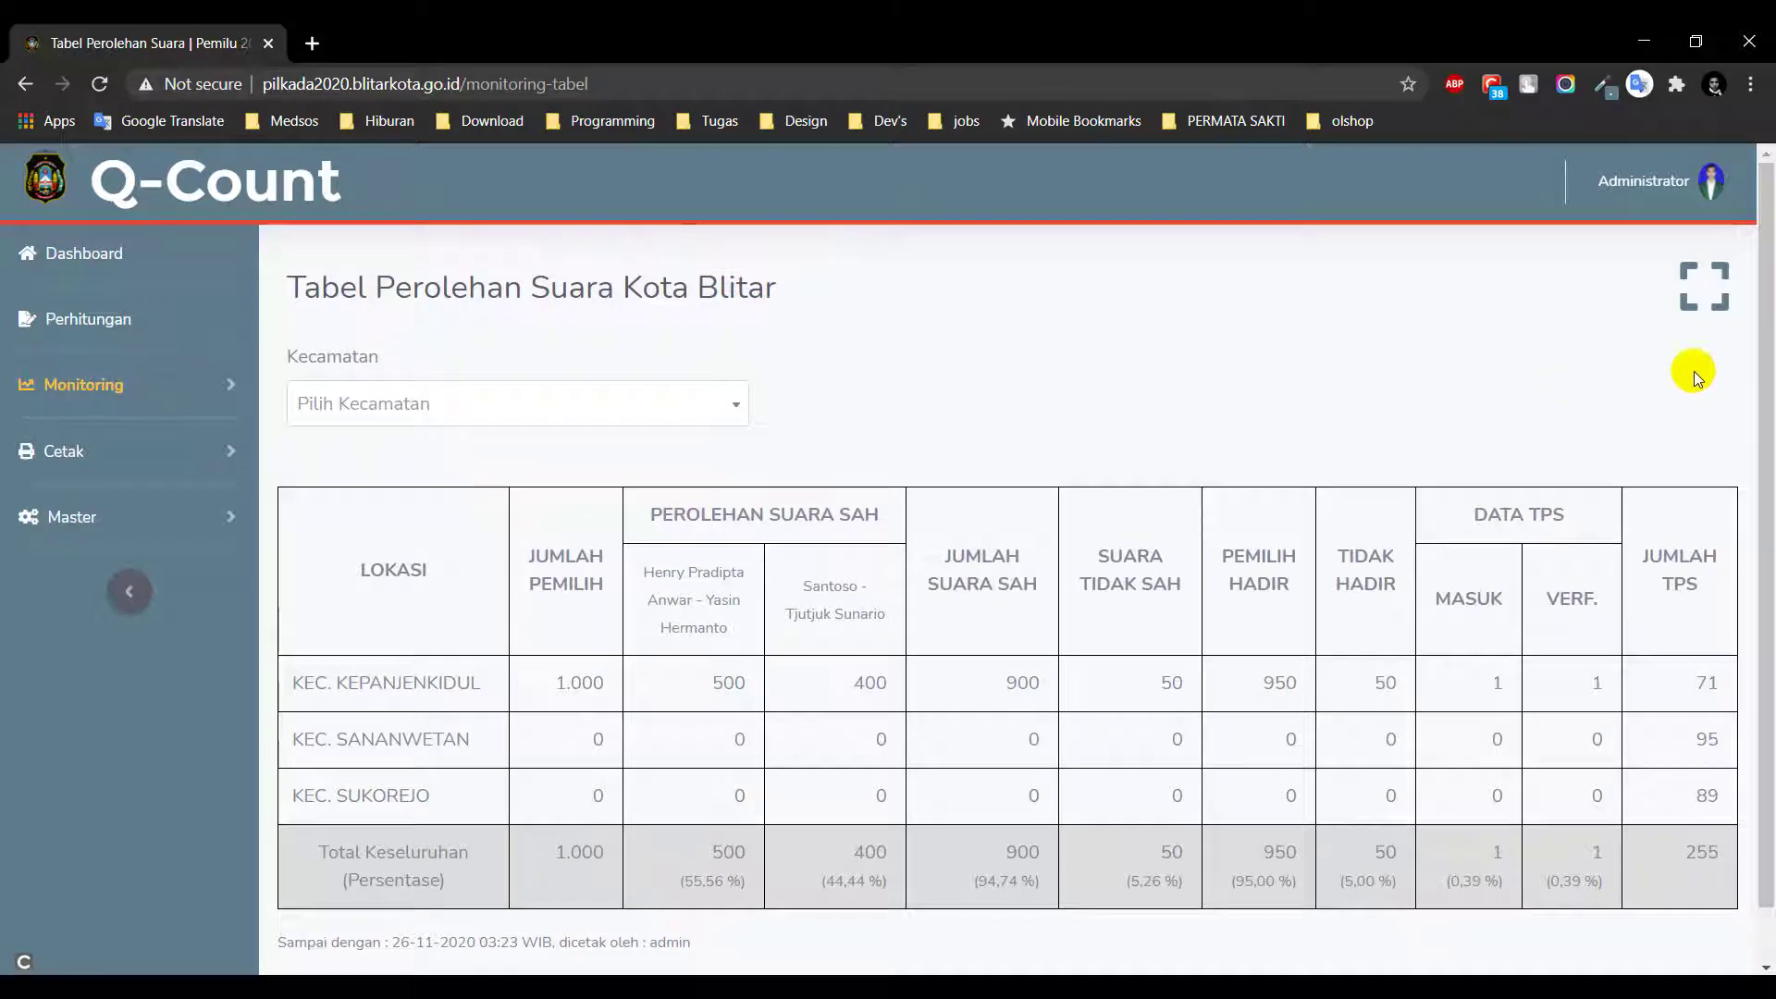
Try the full-screen table, close the error tab, and expand Cetak and Monitoring in the sidebar
{"action": "left_click", "coordinate": [1709, 290]}
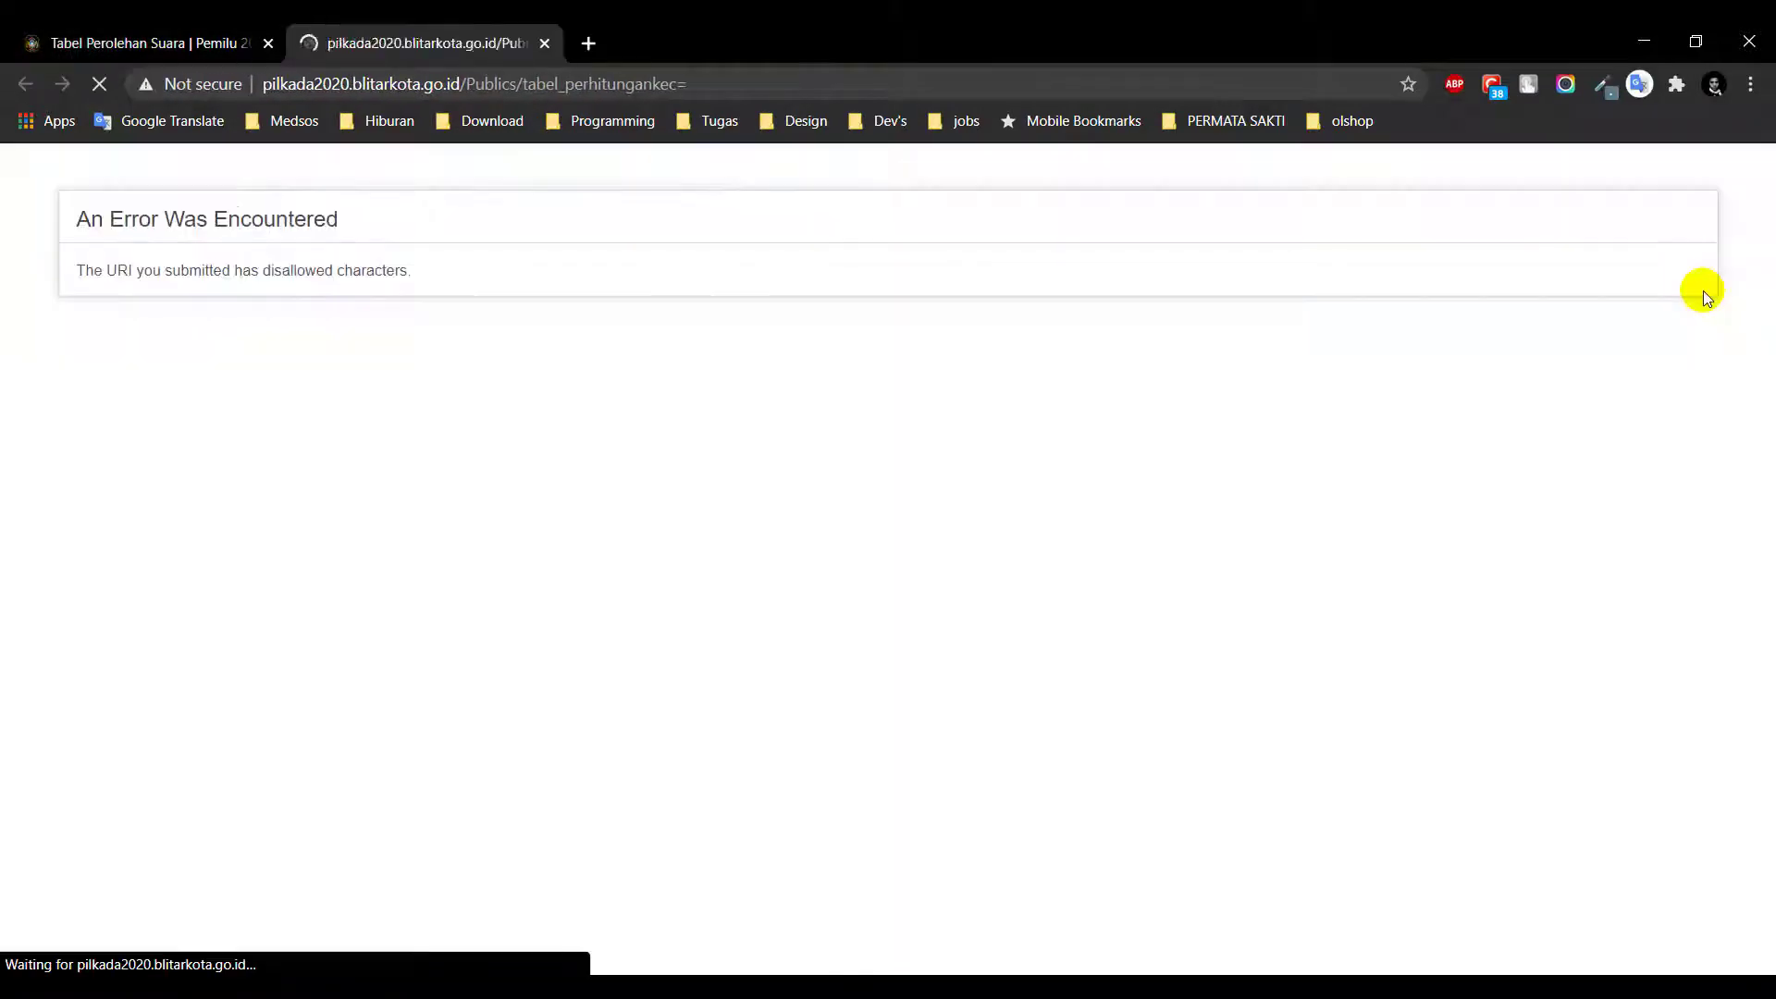
{"action": "left_click", "coordinate": [544, 42]}
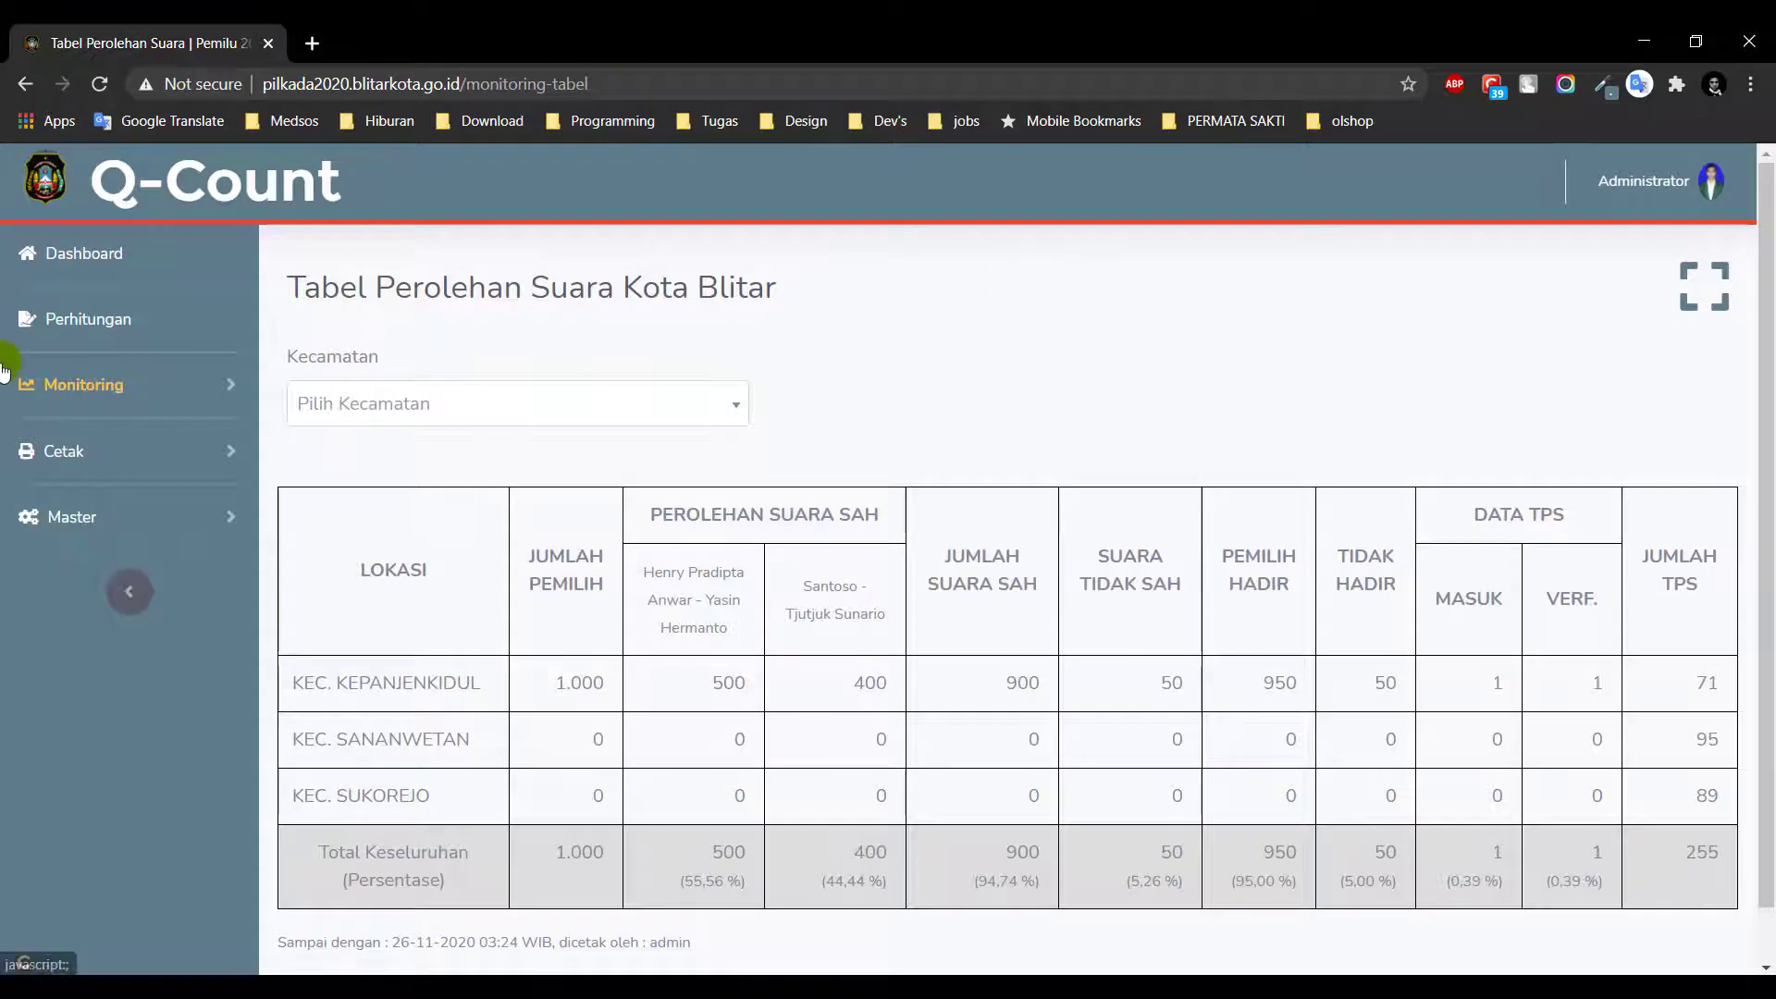
{"action": "left_click", "coordinate": [180, 450]}
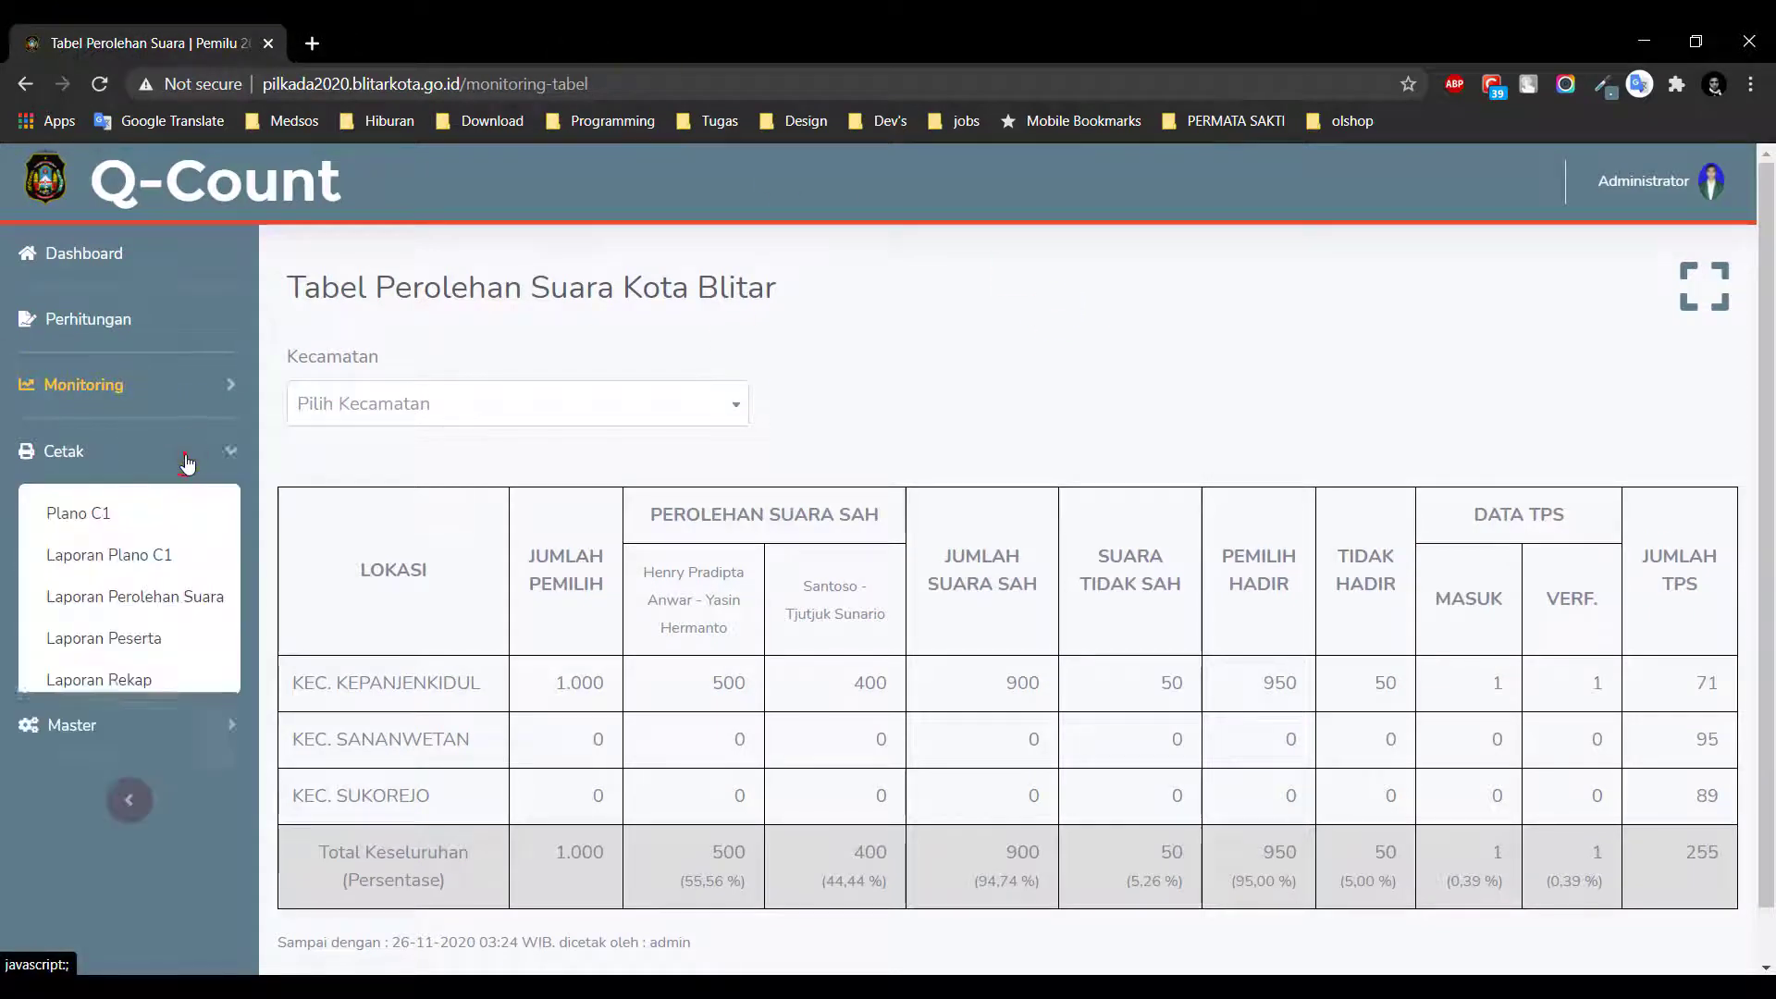
{"action": "left_click", "coordinate": [197, 399]}
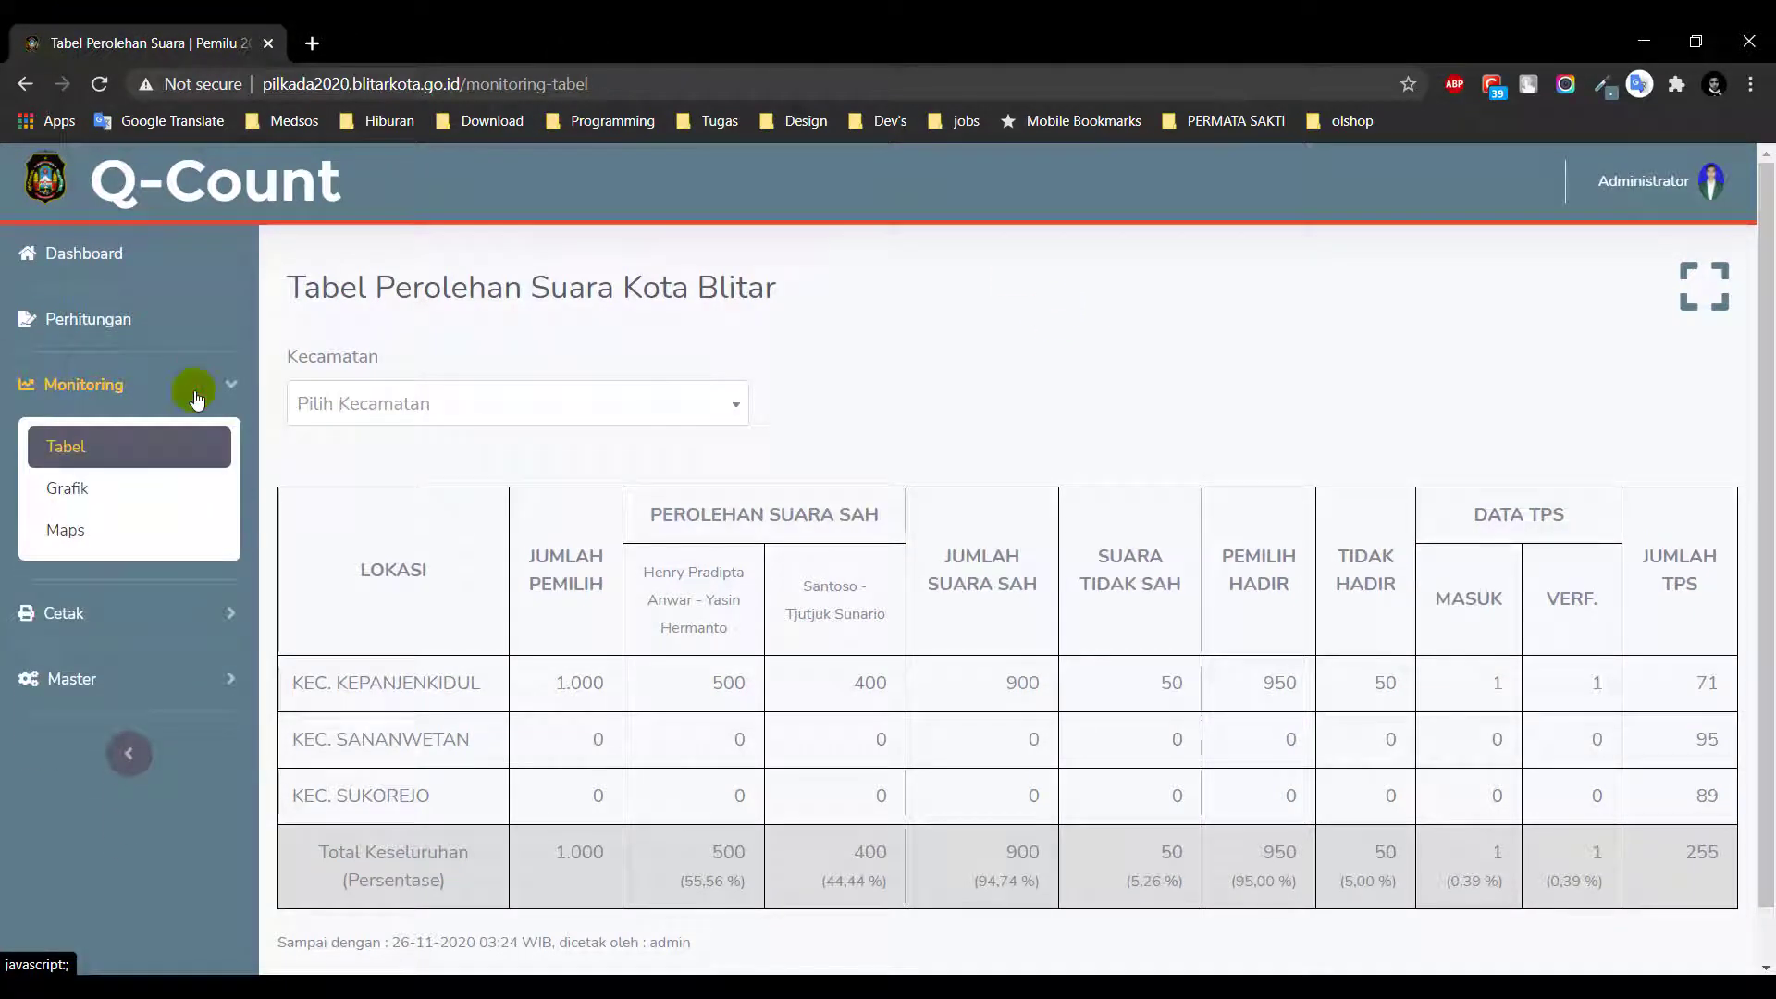
Open the vote chart and narrow it to KEC. KEPANJENKIDUL, KEL. KEPANJENKIDUL, TPS 001
{"action": "left_click", "coordinate": [172, 485]}
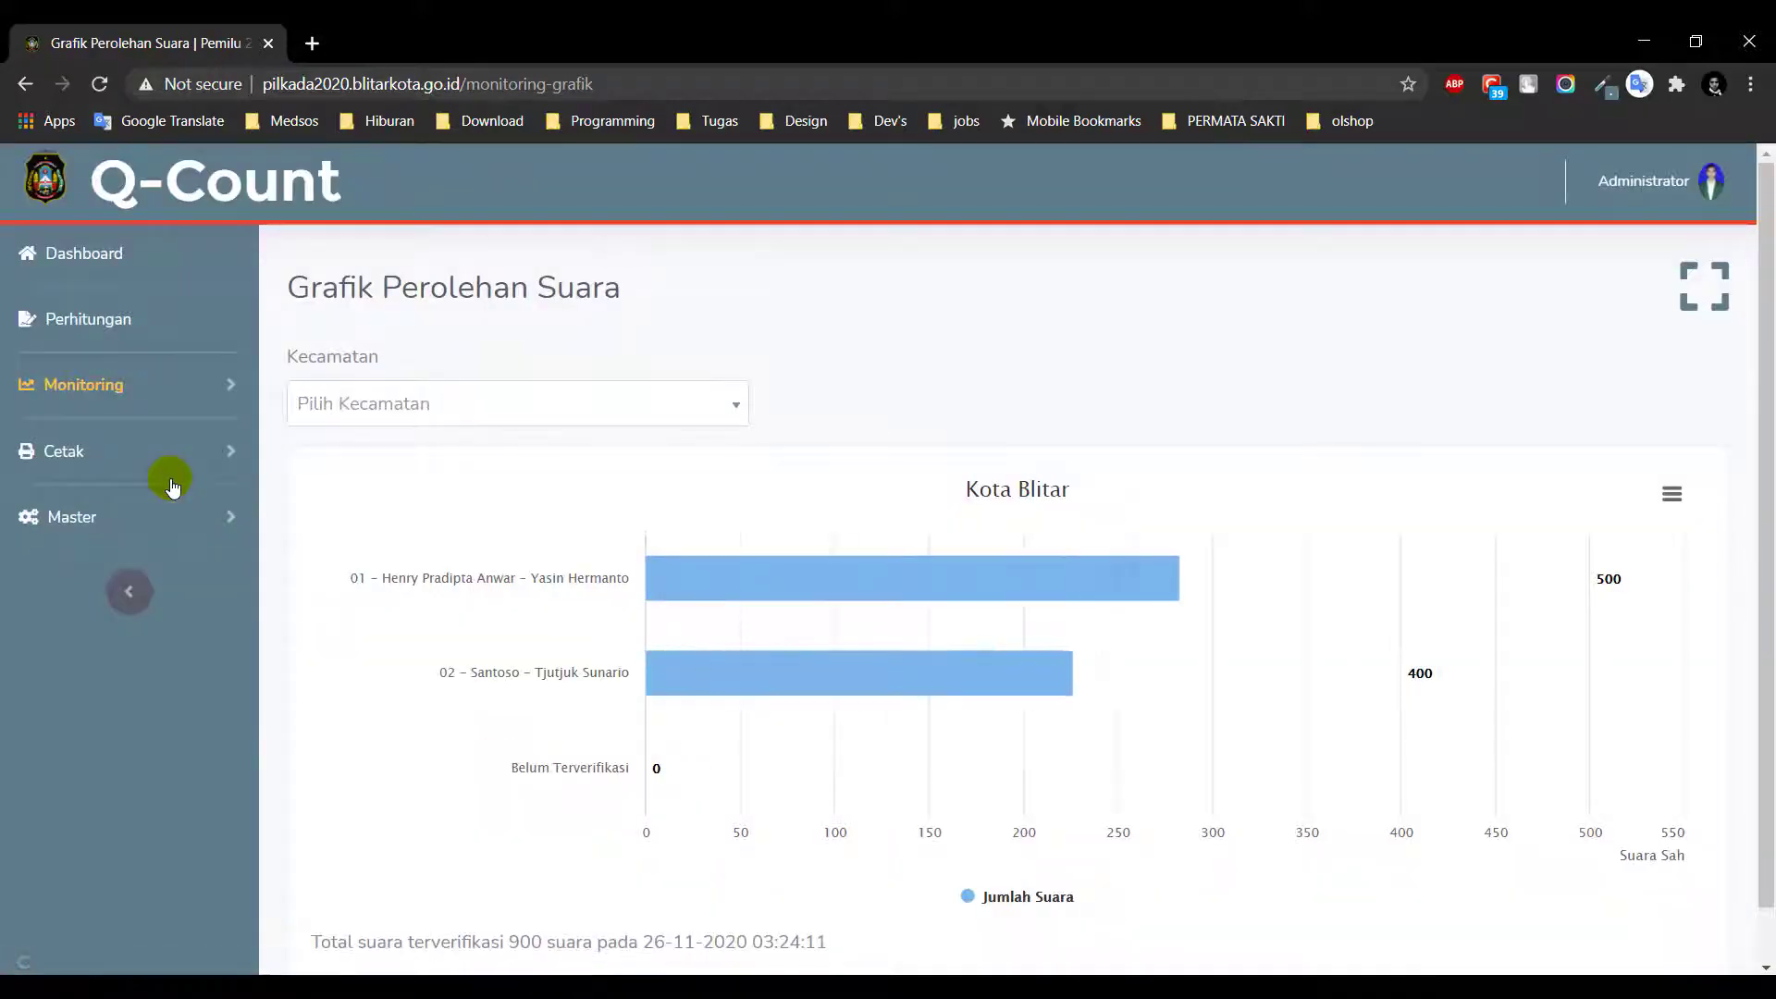
{"action": "scroll", "coordinate": [694, 384], "scroll_direction": "down", "scroll_amount": 2}
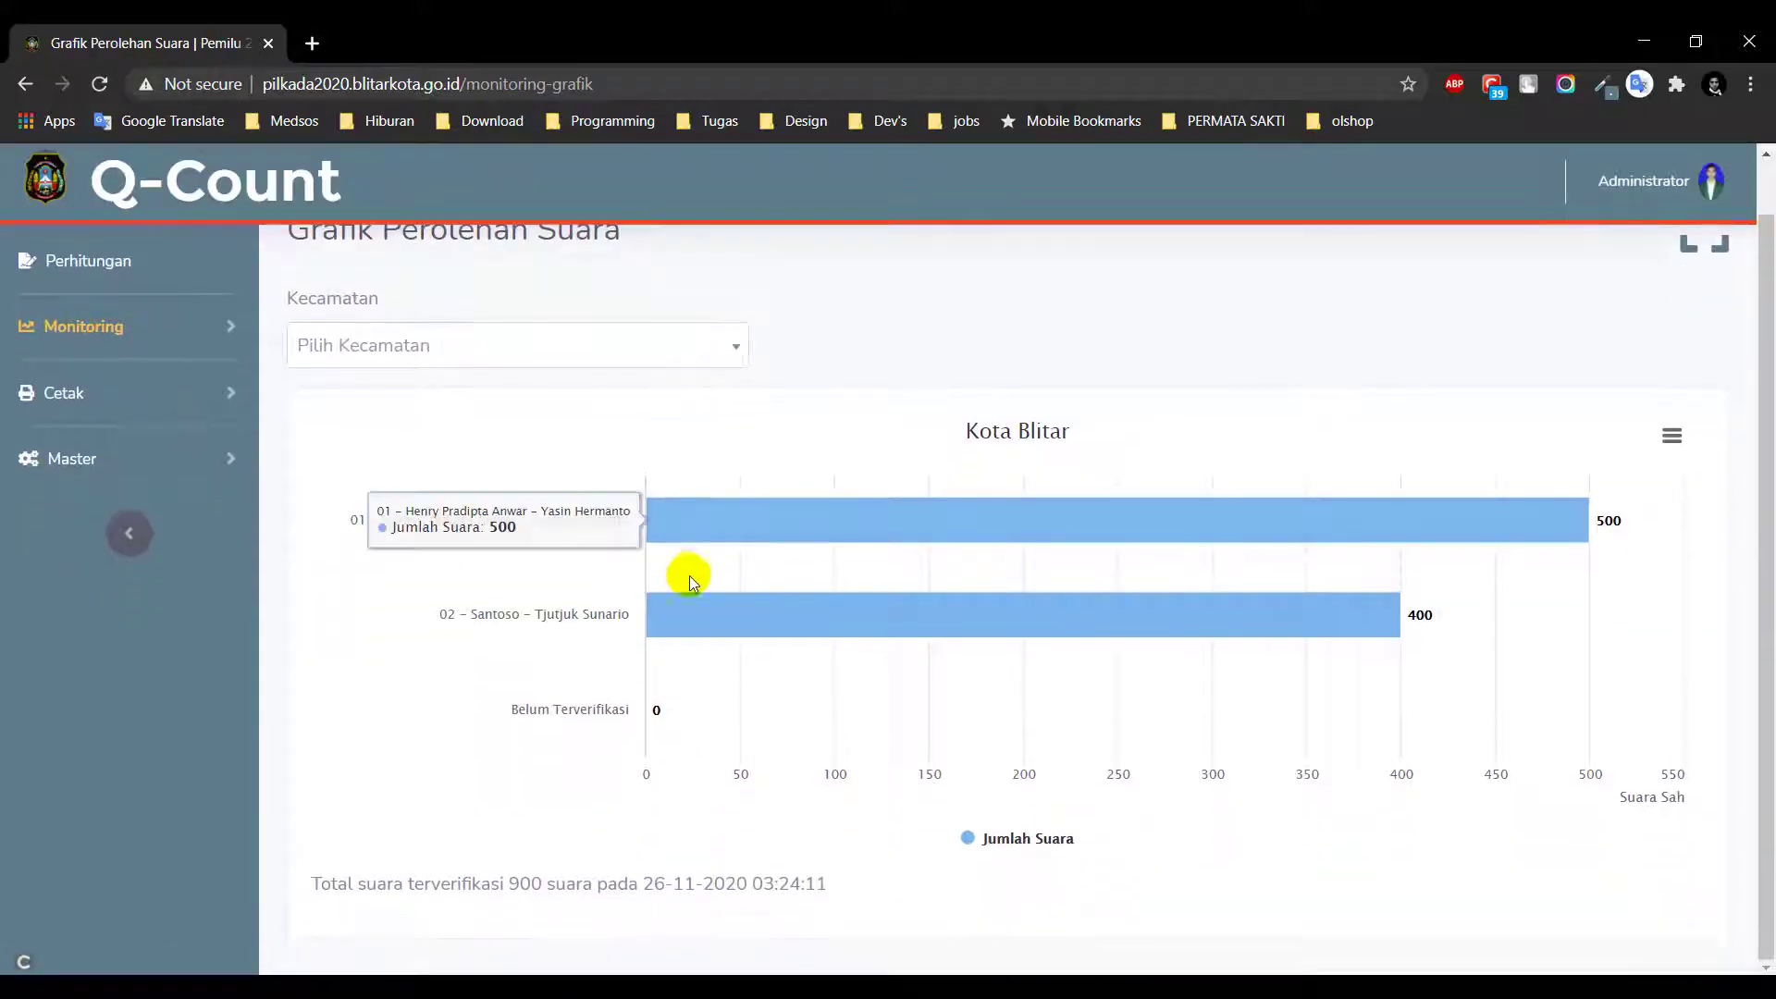
{"action": "scroll", "coordinate": [1178, 352], "scroll_direction": "up", "scroll_amount": 2}
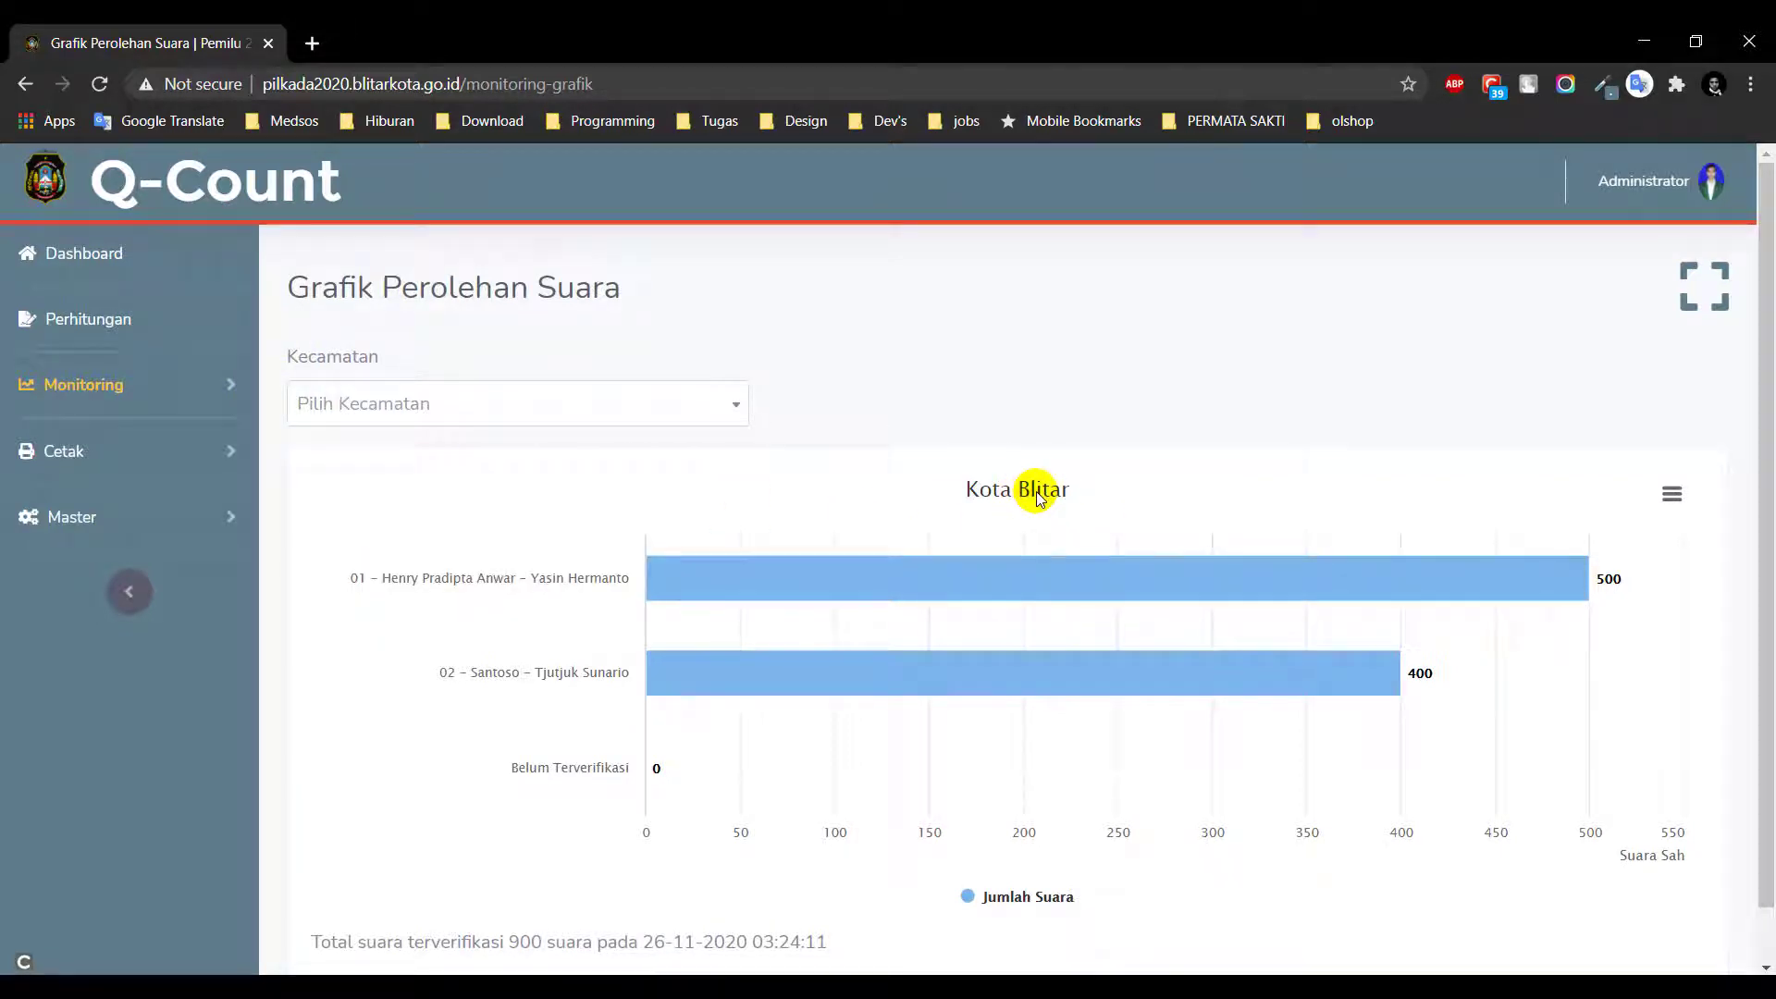
{"action": "left_click", "coordinate": [644, 415]}
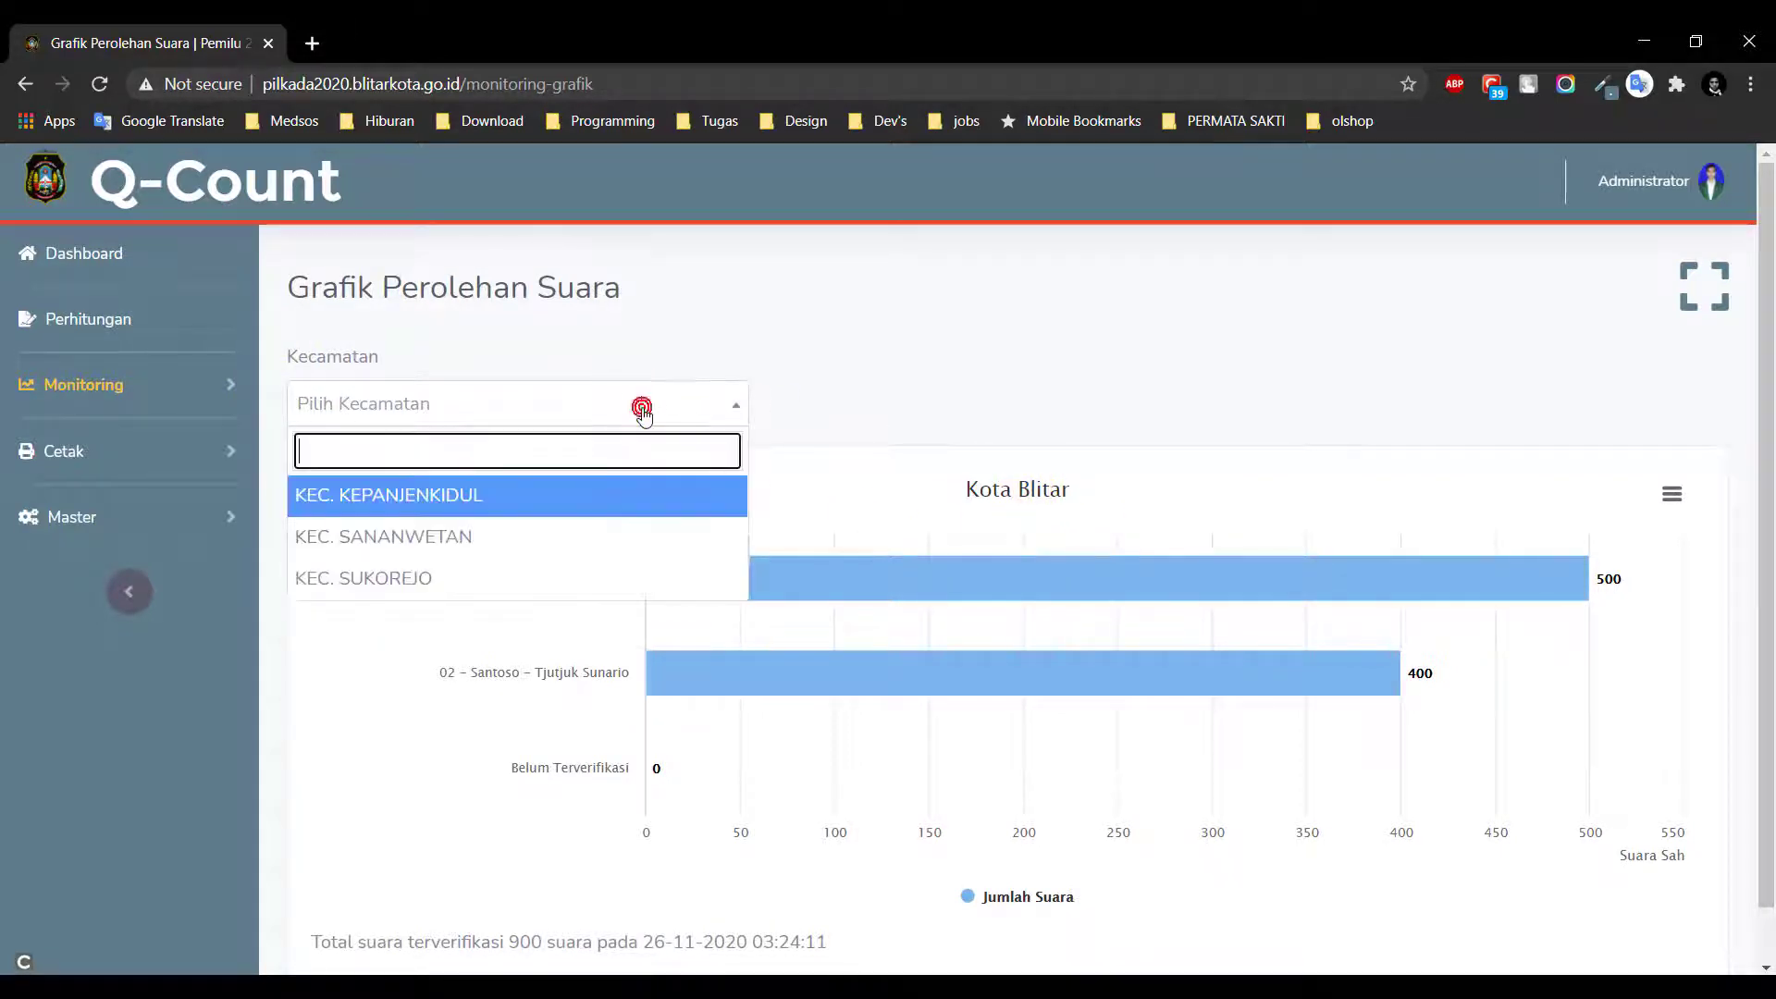
{"action": "left_click", "coordinate": [639, 500]}
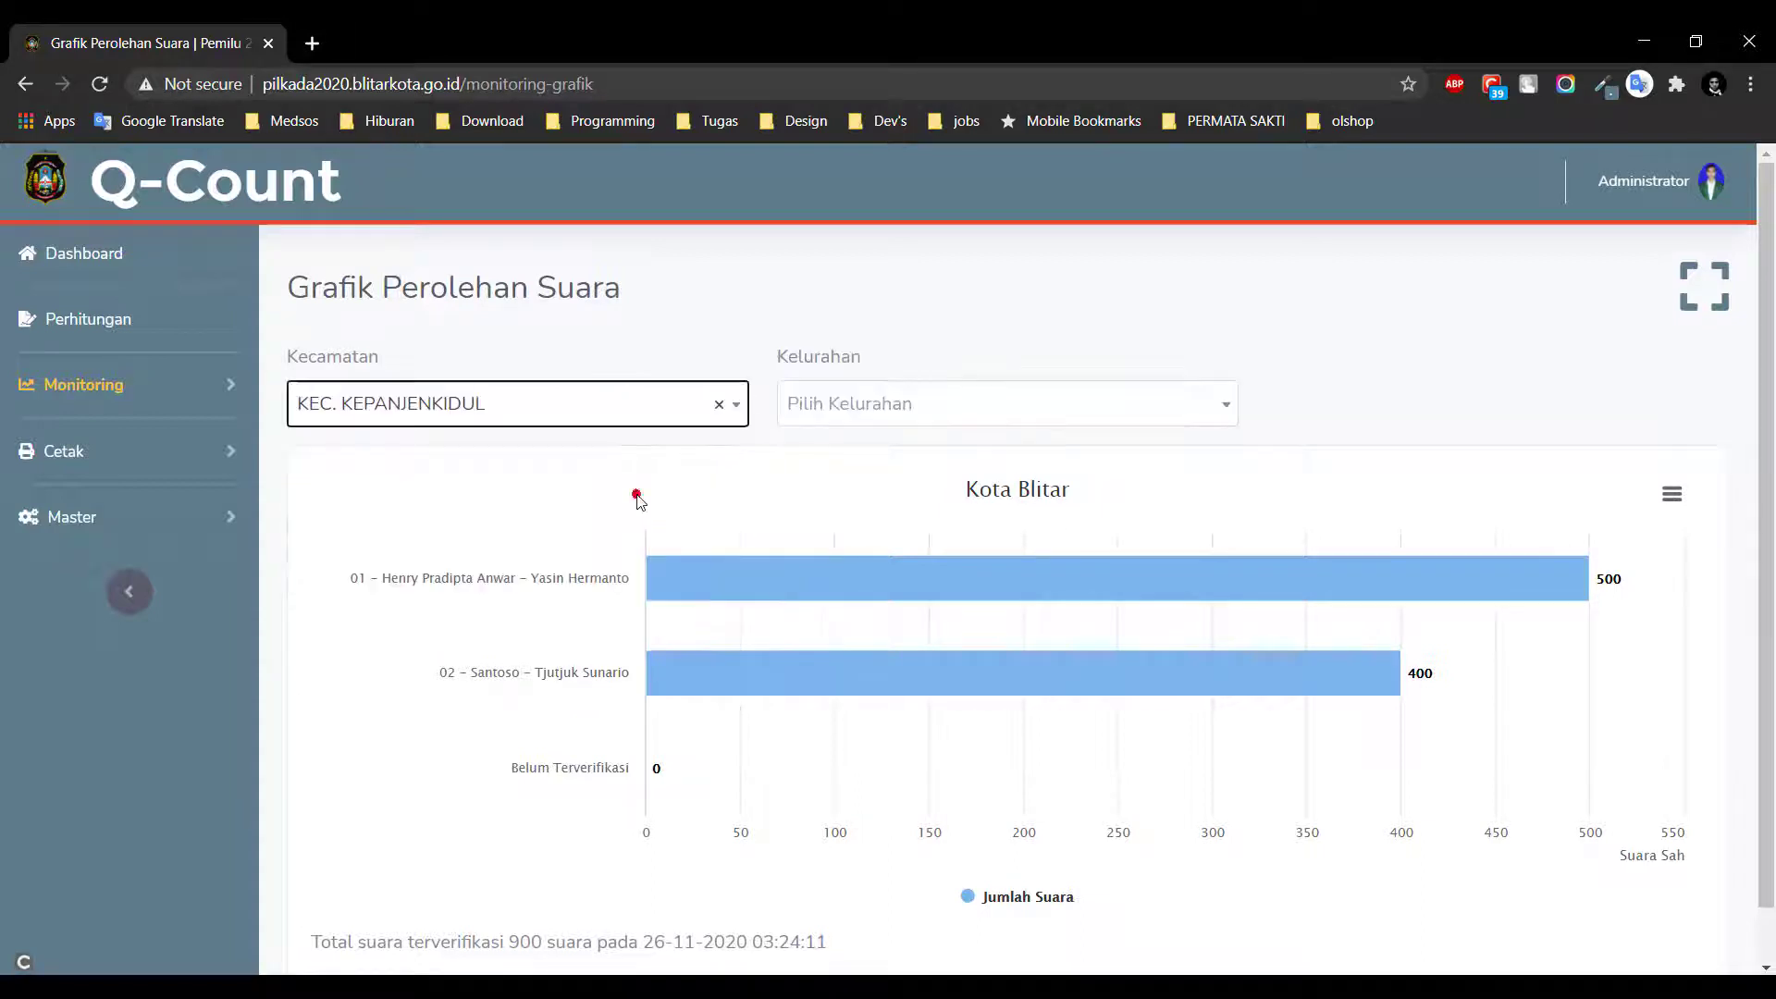
{"action": "left_click", "coordinate": [999, 426]}
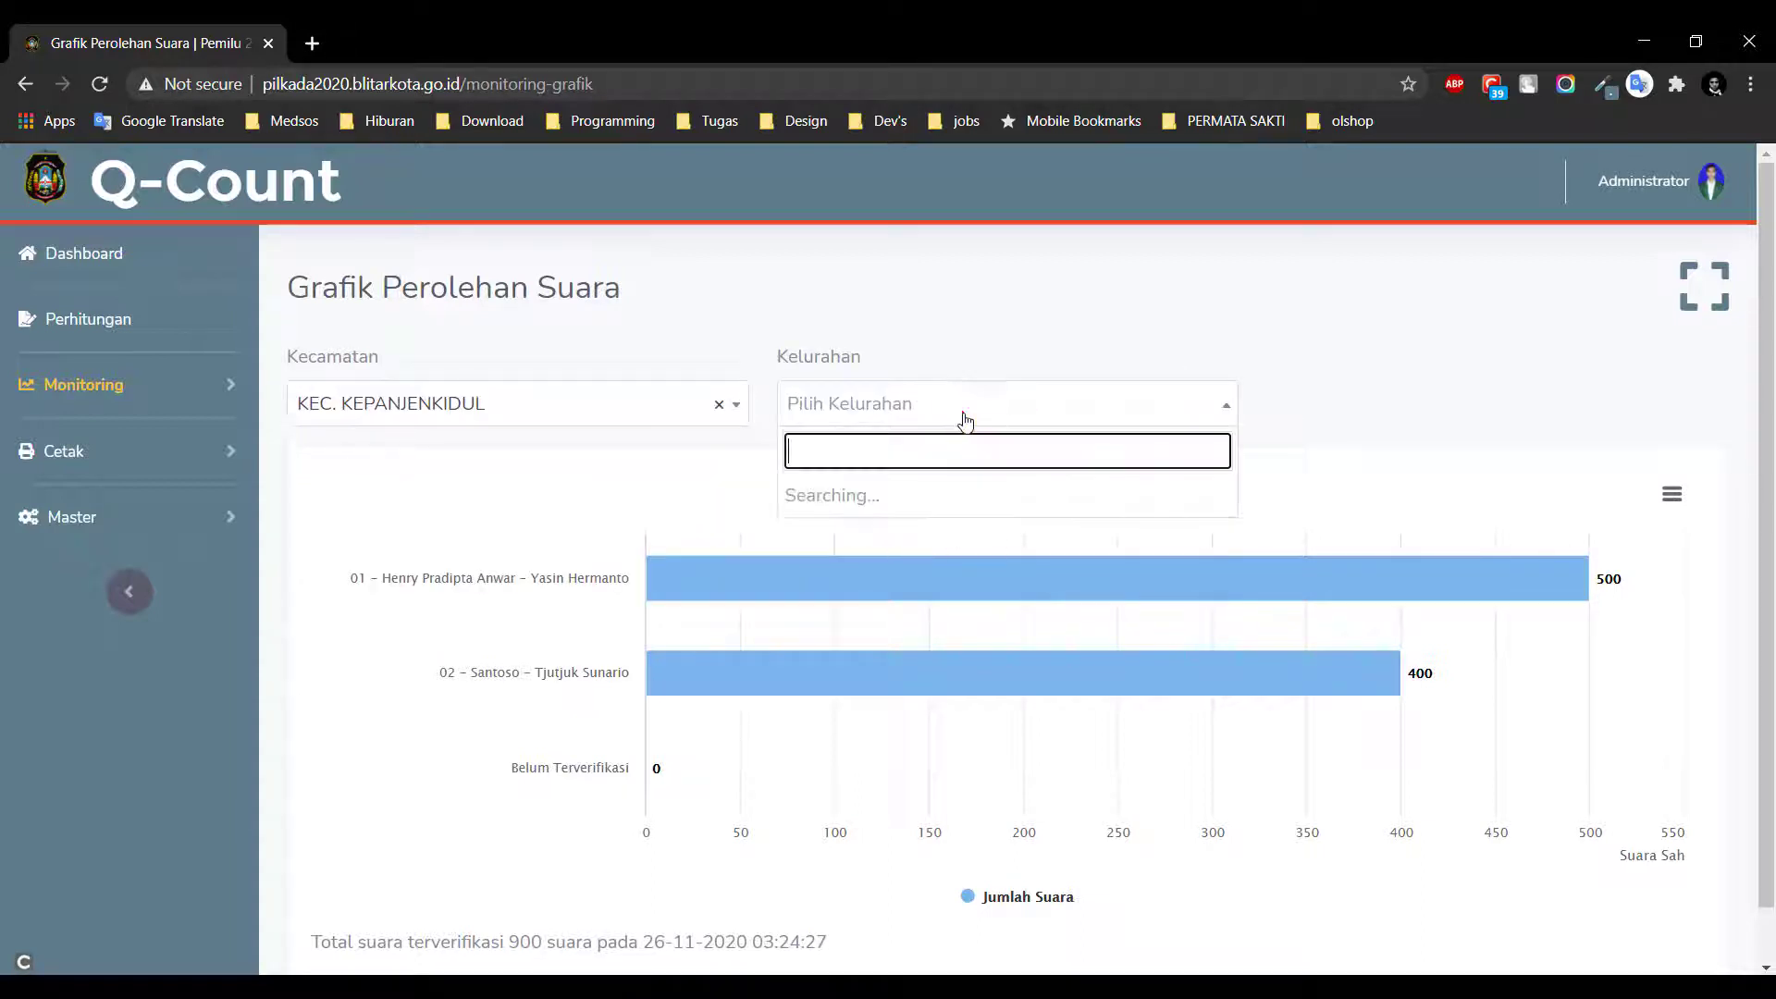
{"action": "left_click", "coordinate": [977, 574]}
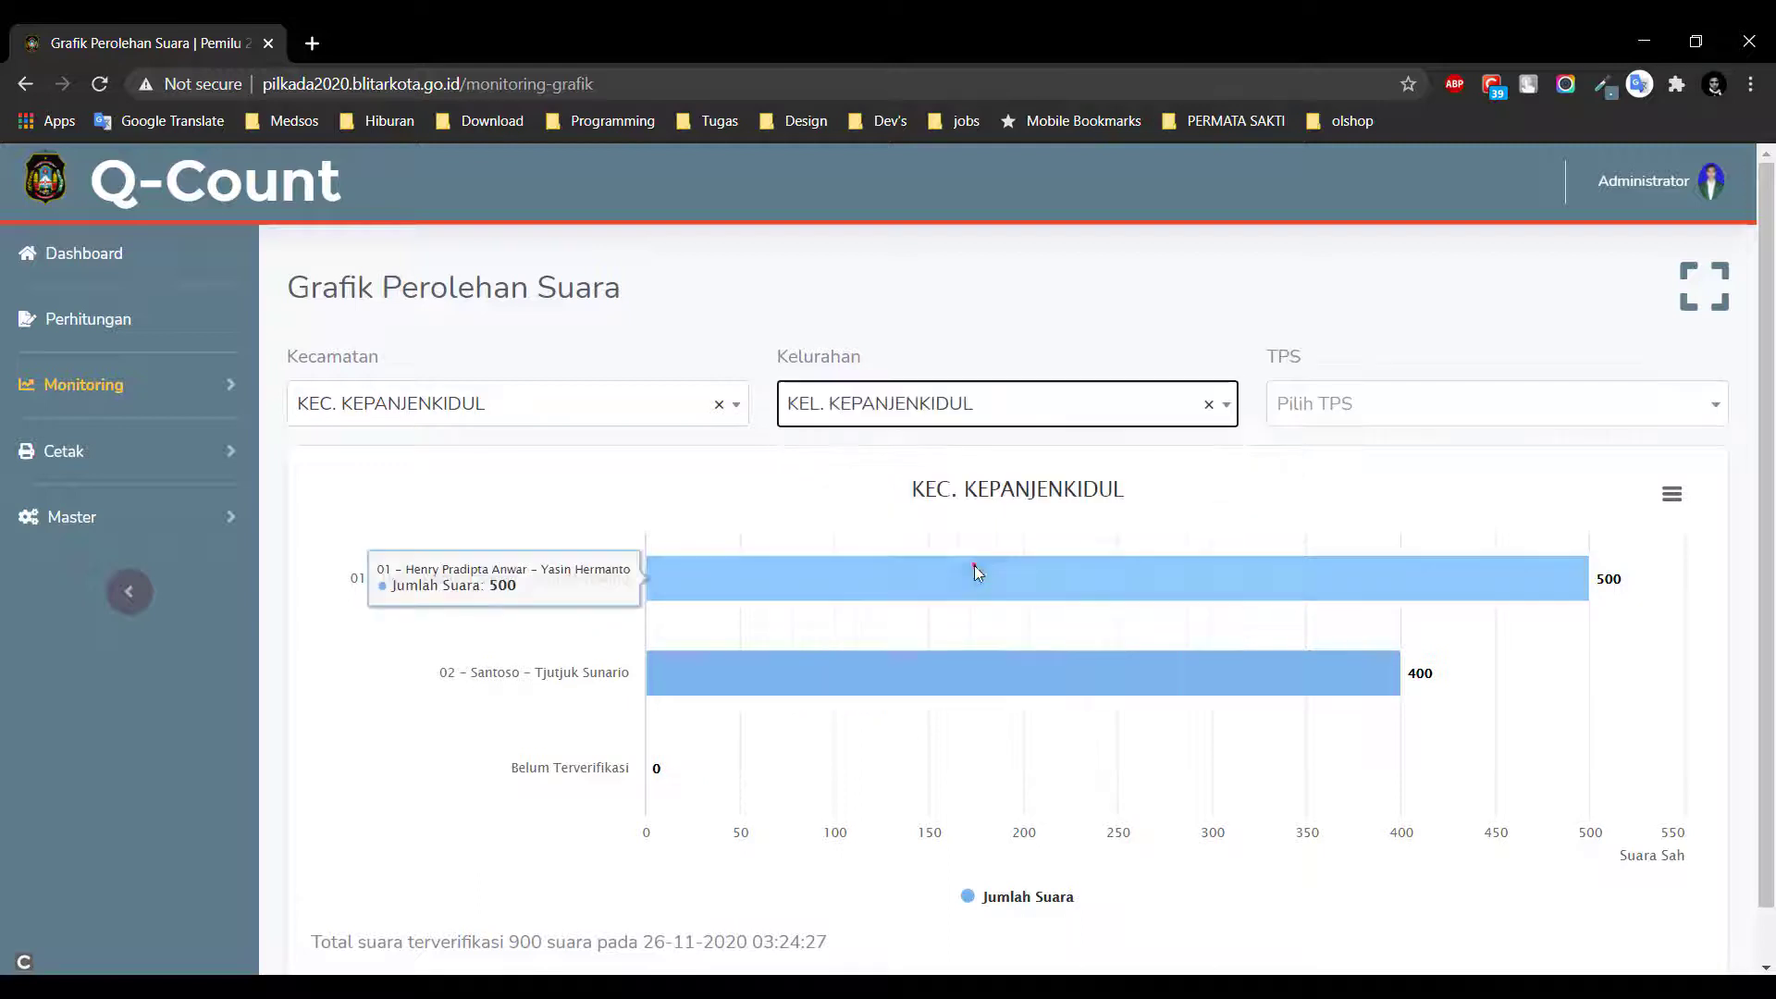
{"action": "left_click", "coordinate": [1477, 407]}
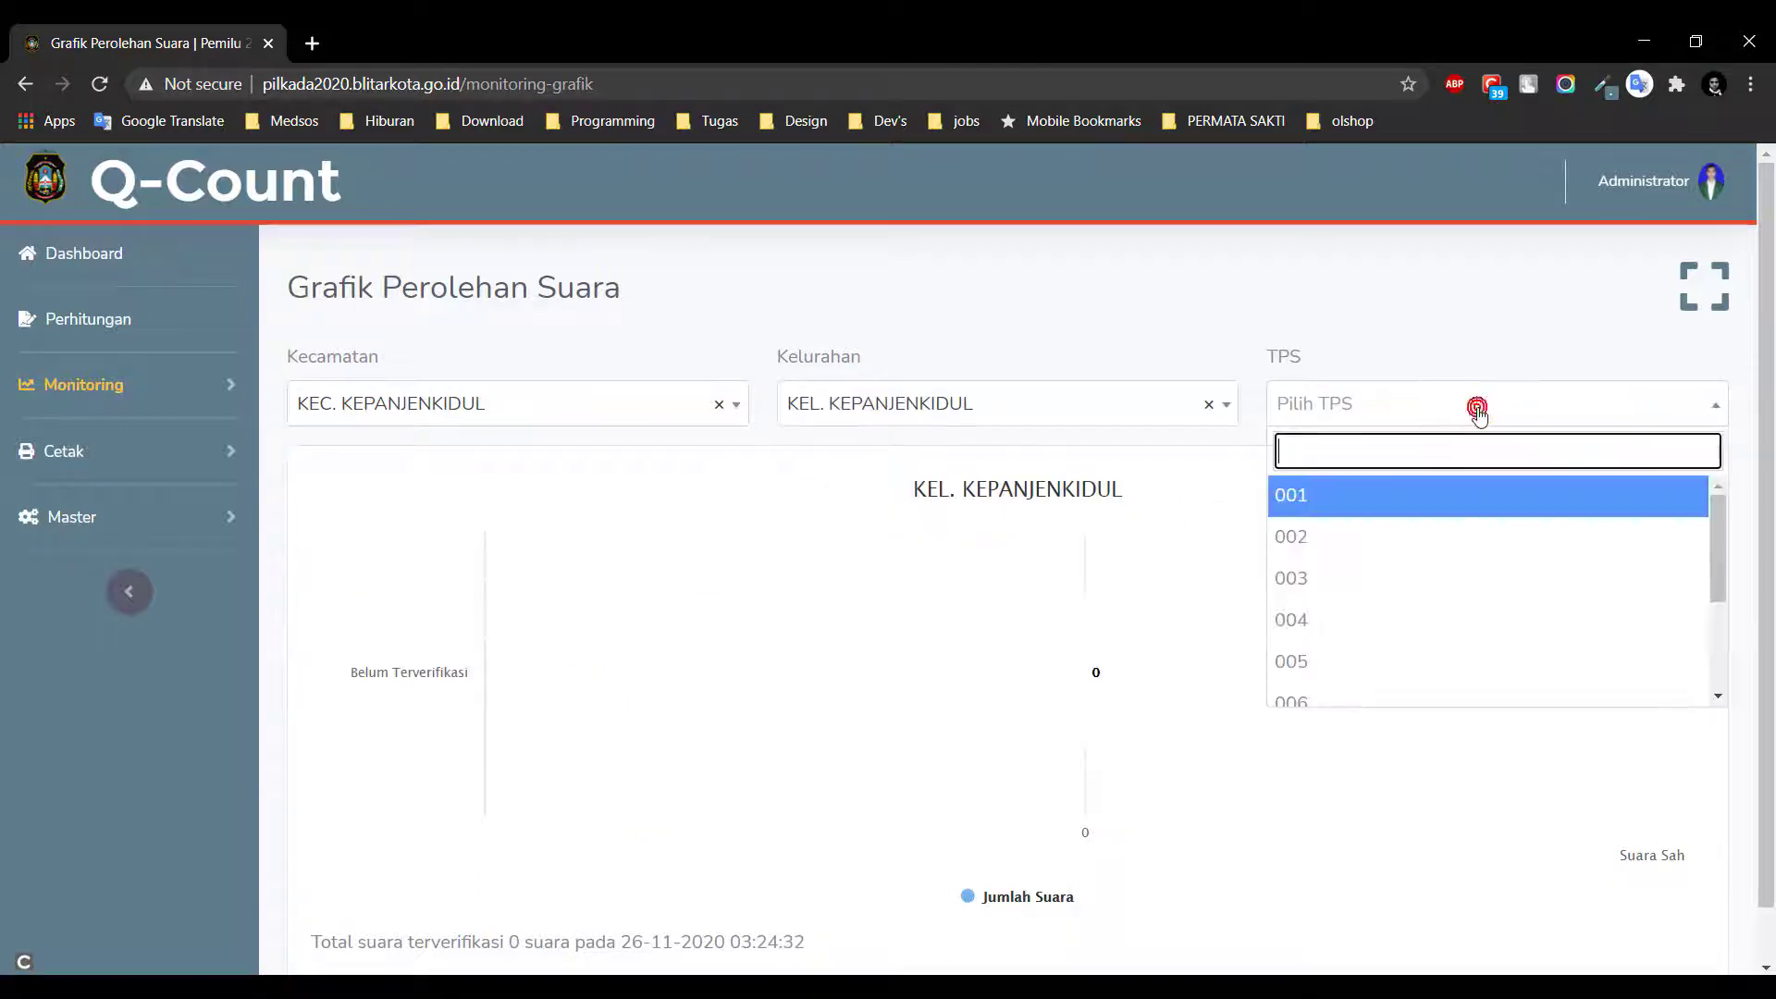
{"action": "left_click", "coordinate": [1475, 504]}
Reset the chart to Kota Blitar and go to Monitoring > Maps
{"action": "left_click", "coordinate": [718, 405]}
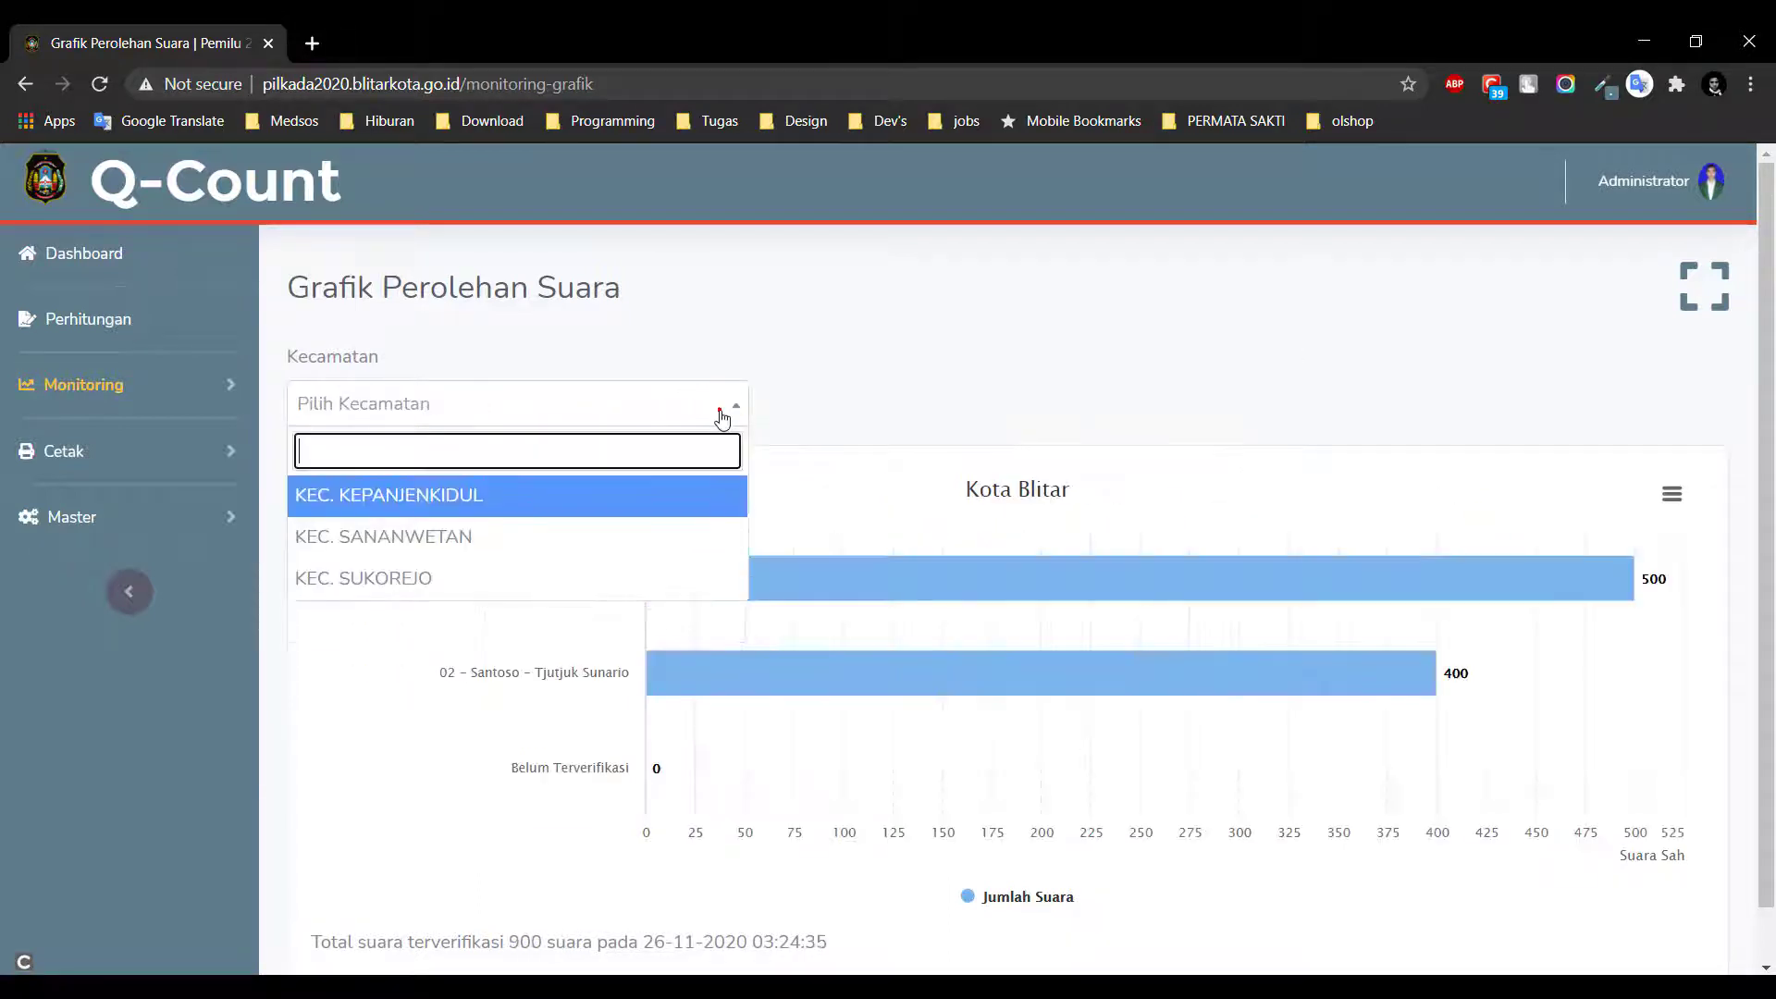
{"action": "left_click", "coordinate": [756, 319]}
{"action": "left_click", "coordinate": [137, 404]}
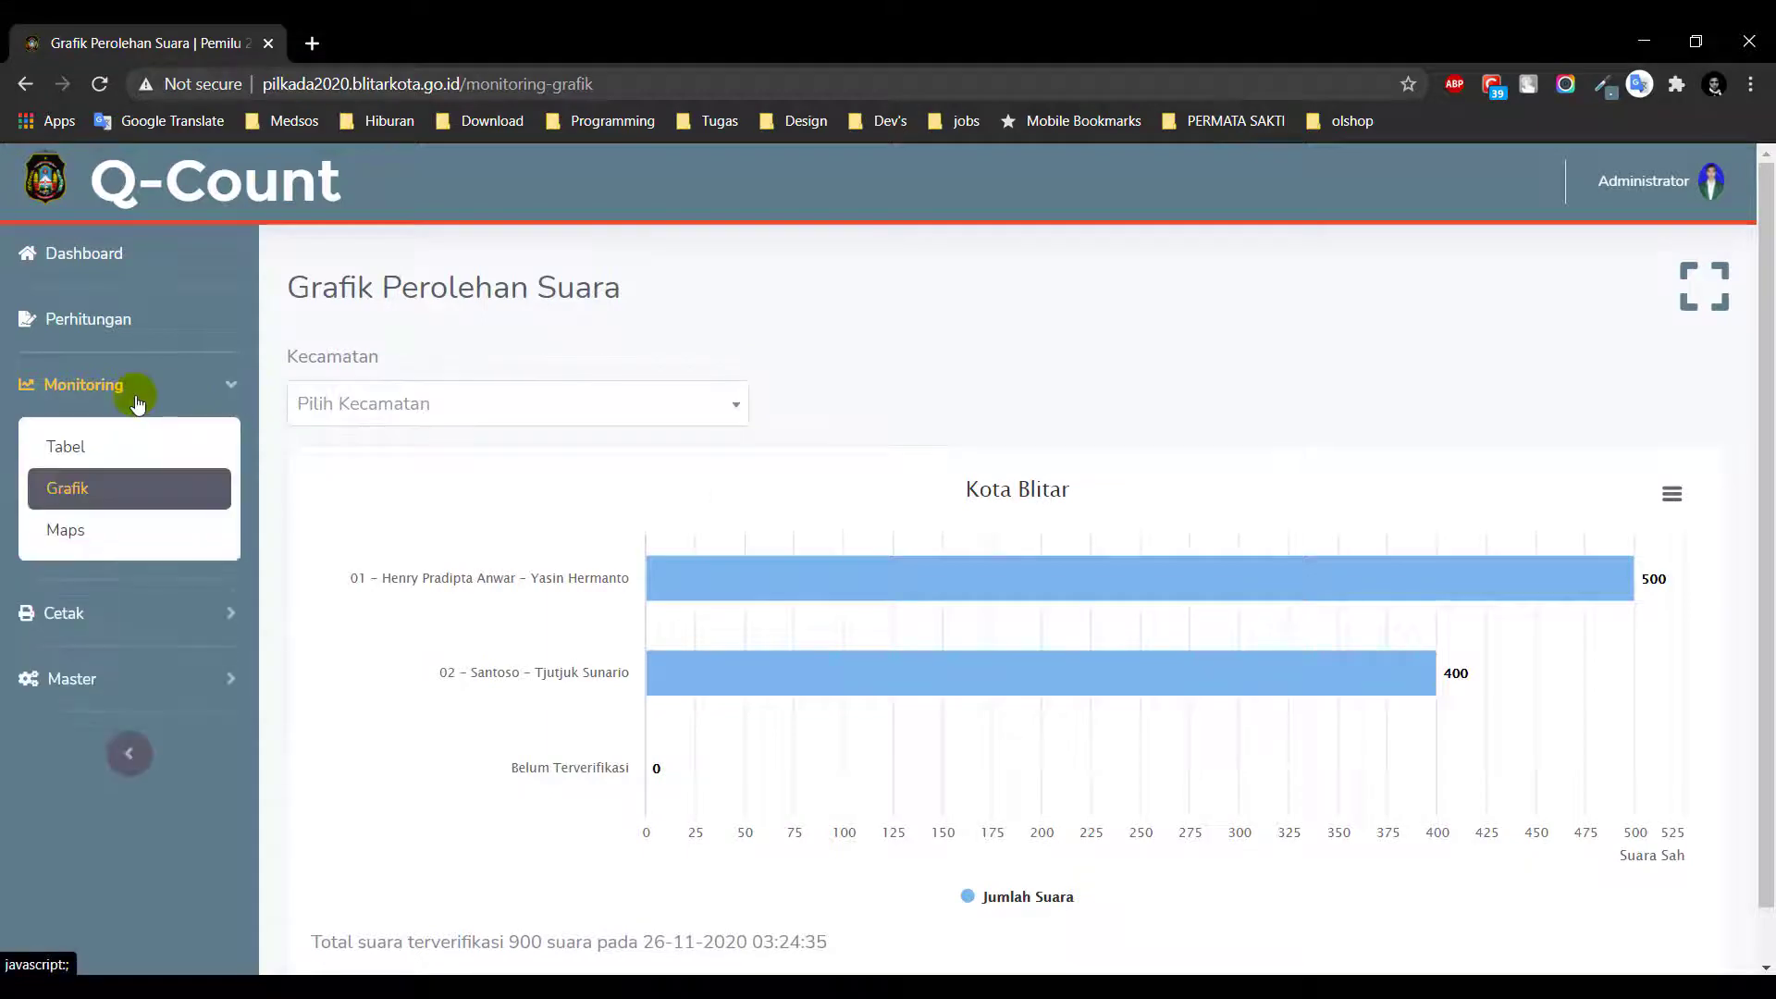
{"action": "left_click", "coordinate": [159, 524]}
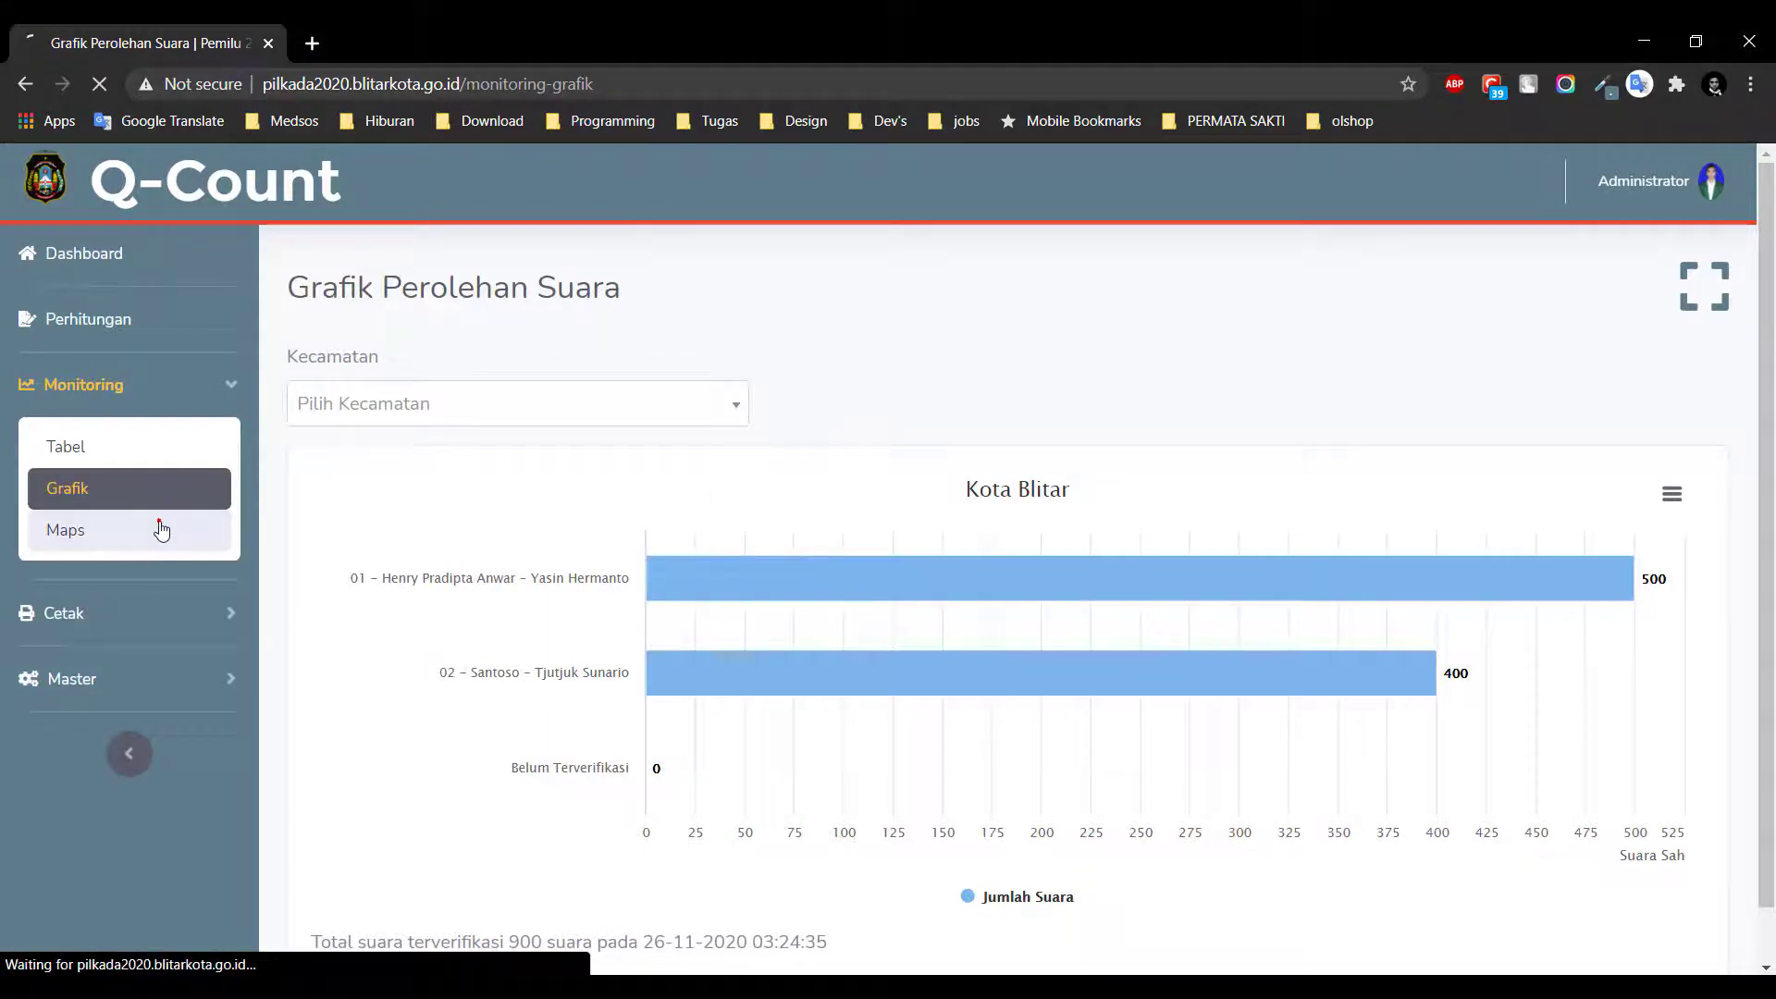
{"action": "scroll", "coordinate": [1408, 509], "scroll_direction": "down", "scroll_amount": 5}
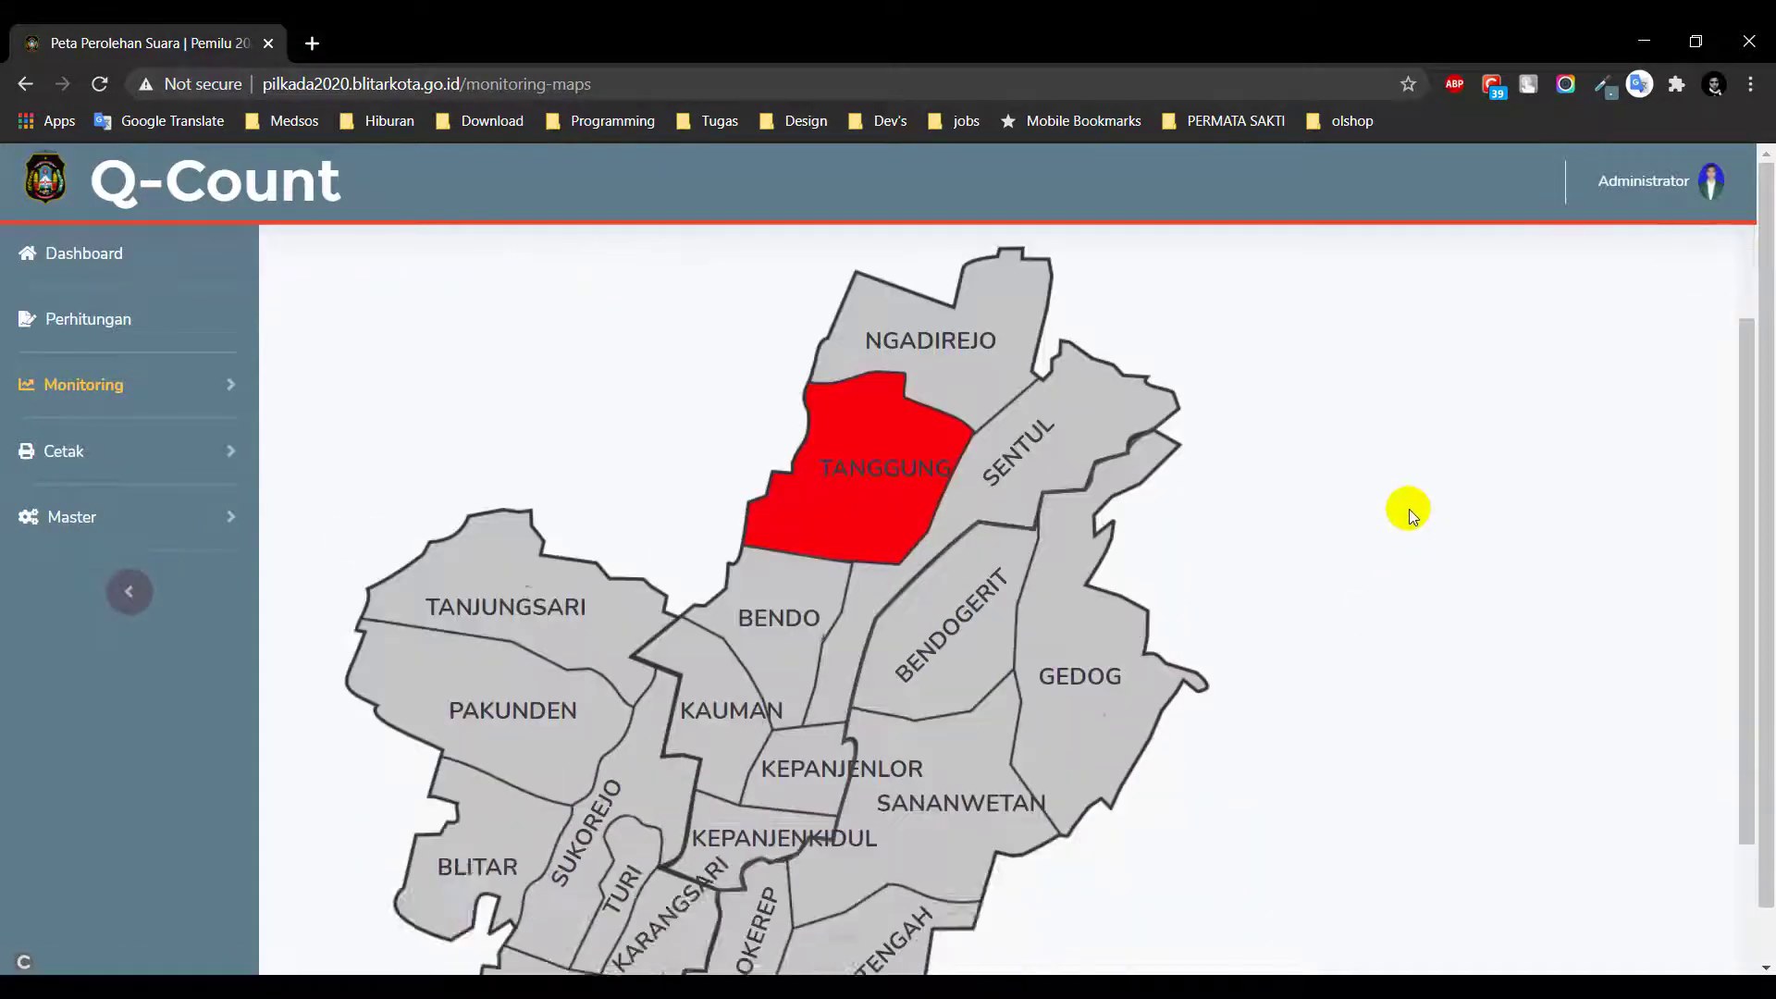
{"action": "scroll", "coordinate": [1407, 509], "scroll_direction": "up", "scroll_amount": 4}
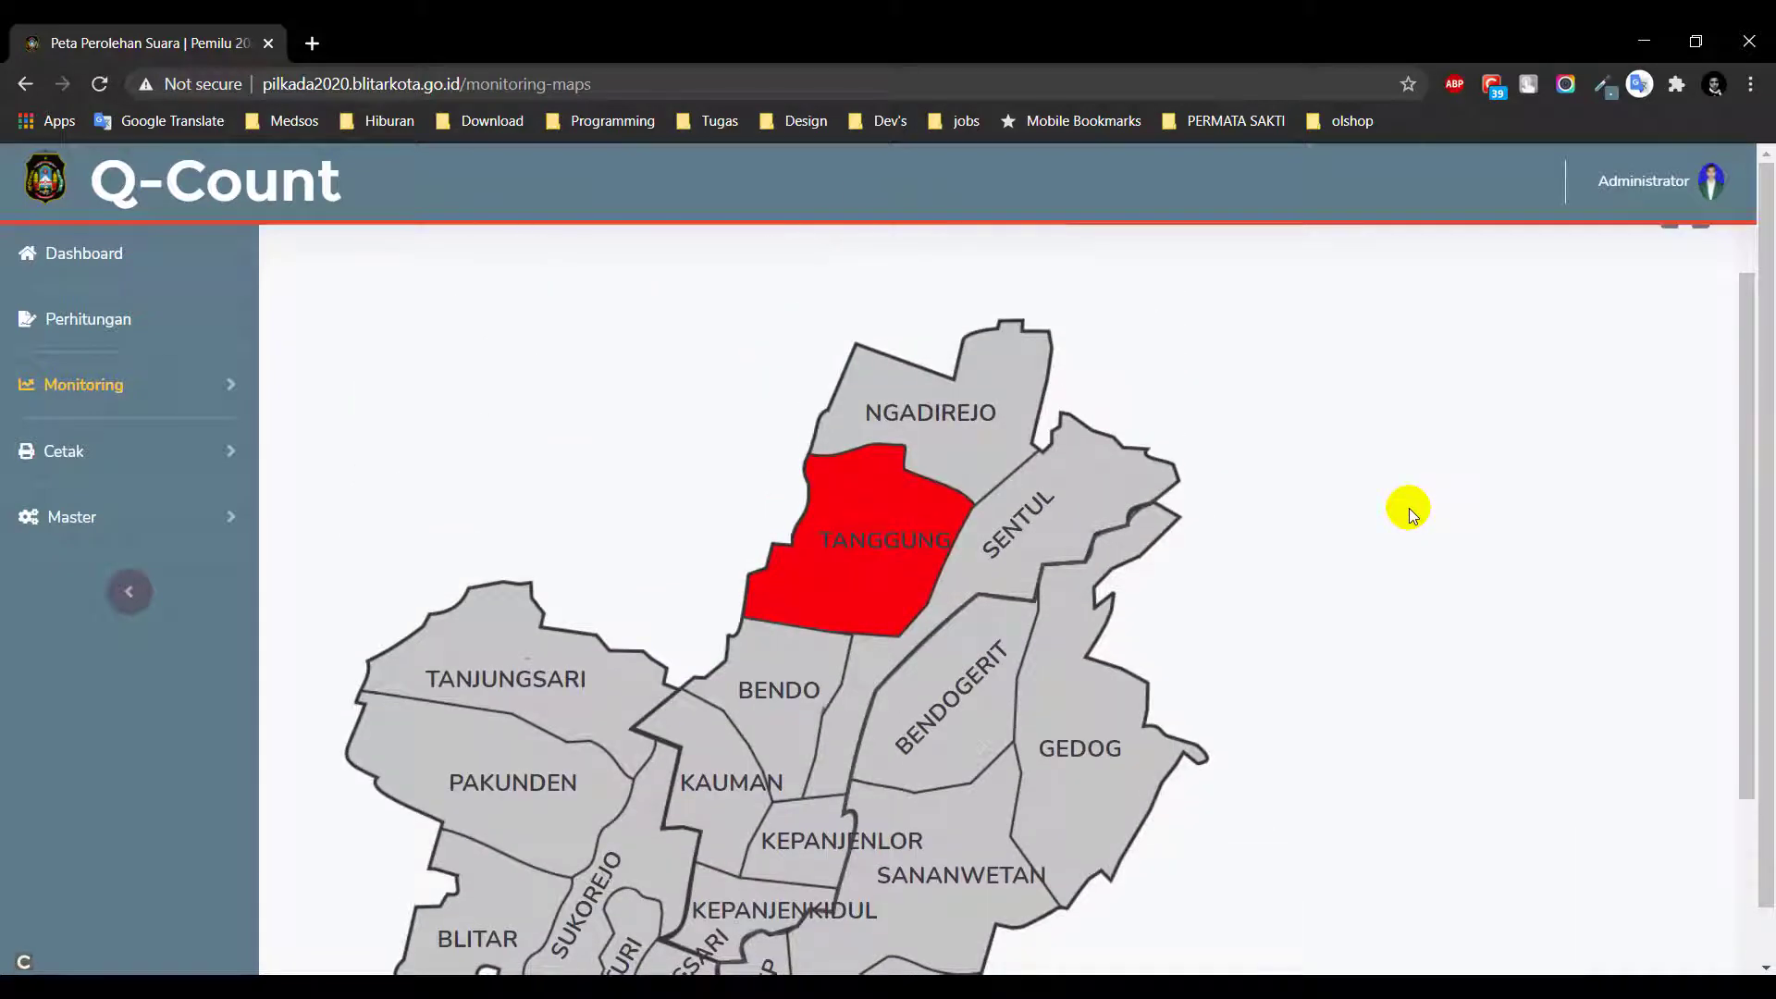
{"action": "scroll", "coordinate": [1408, 507], "scroll_direction": "down", "scroll_amount": 1}
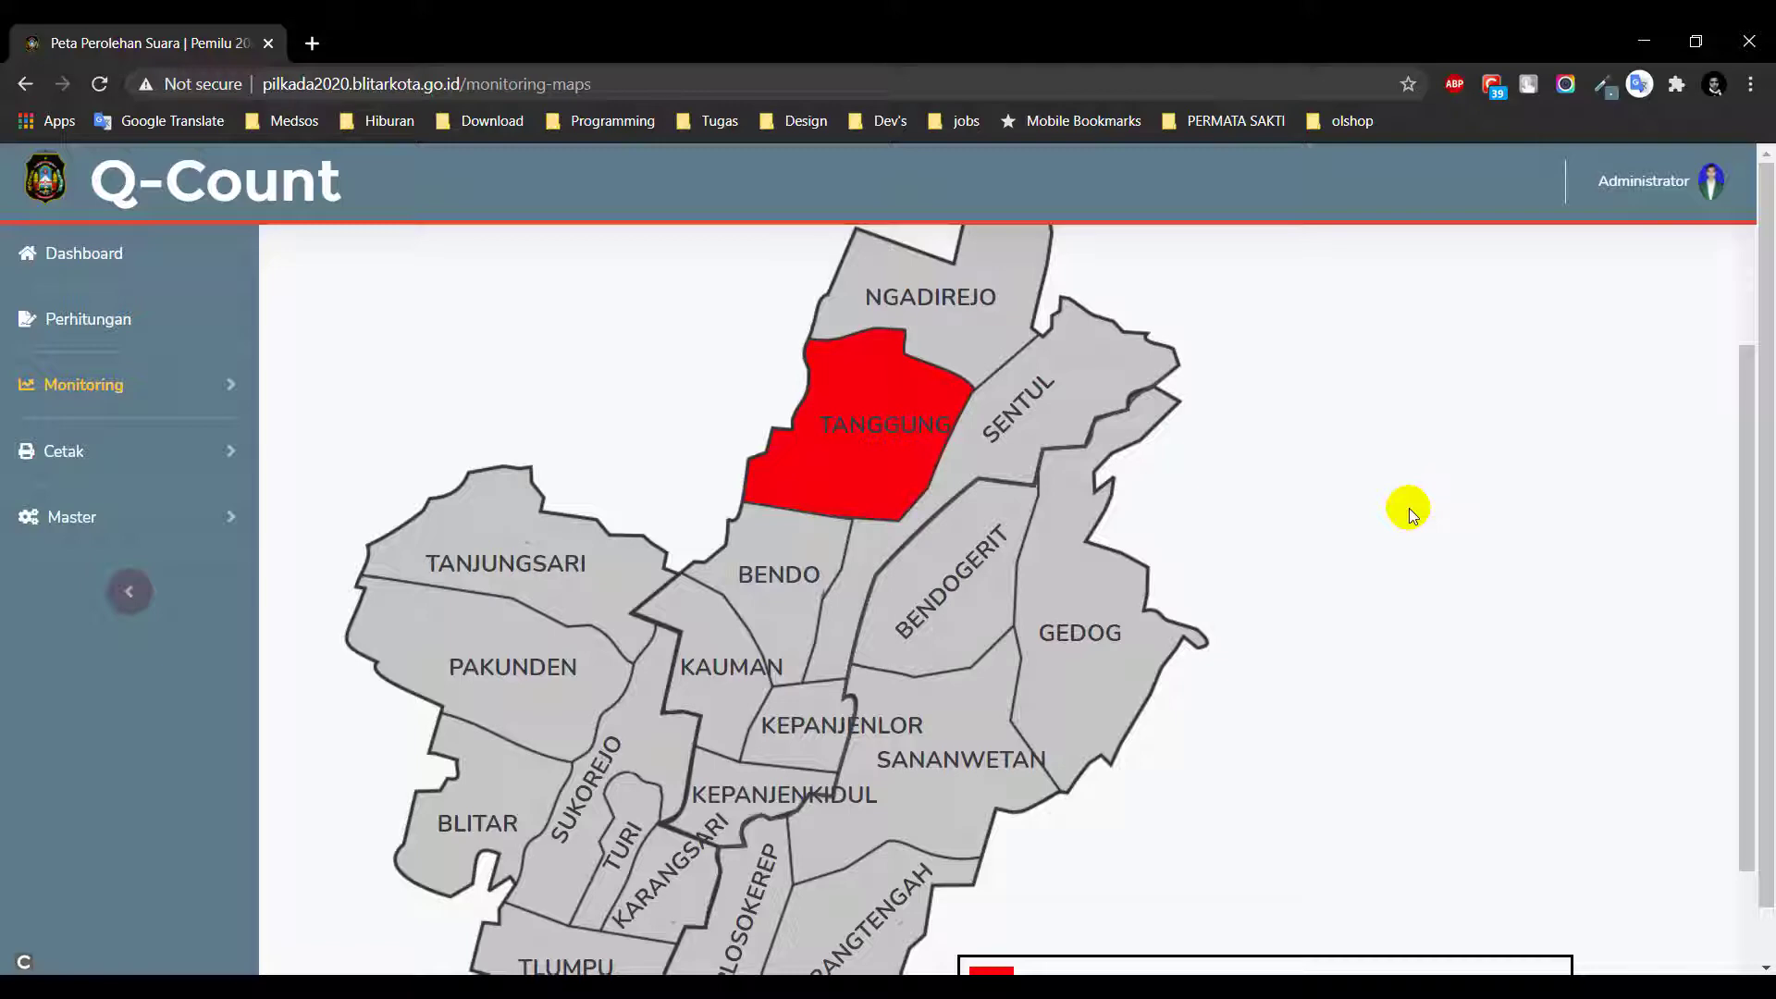
{"action": "scroll", "coordinate": [1408, 508], "scroll_direction": "down", "scroll_amount": 2}
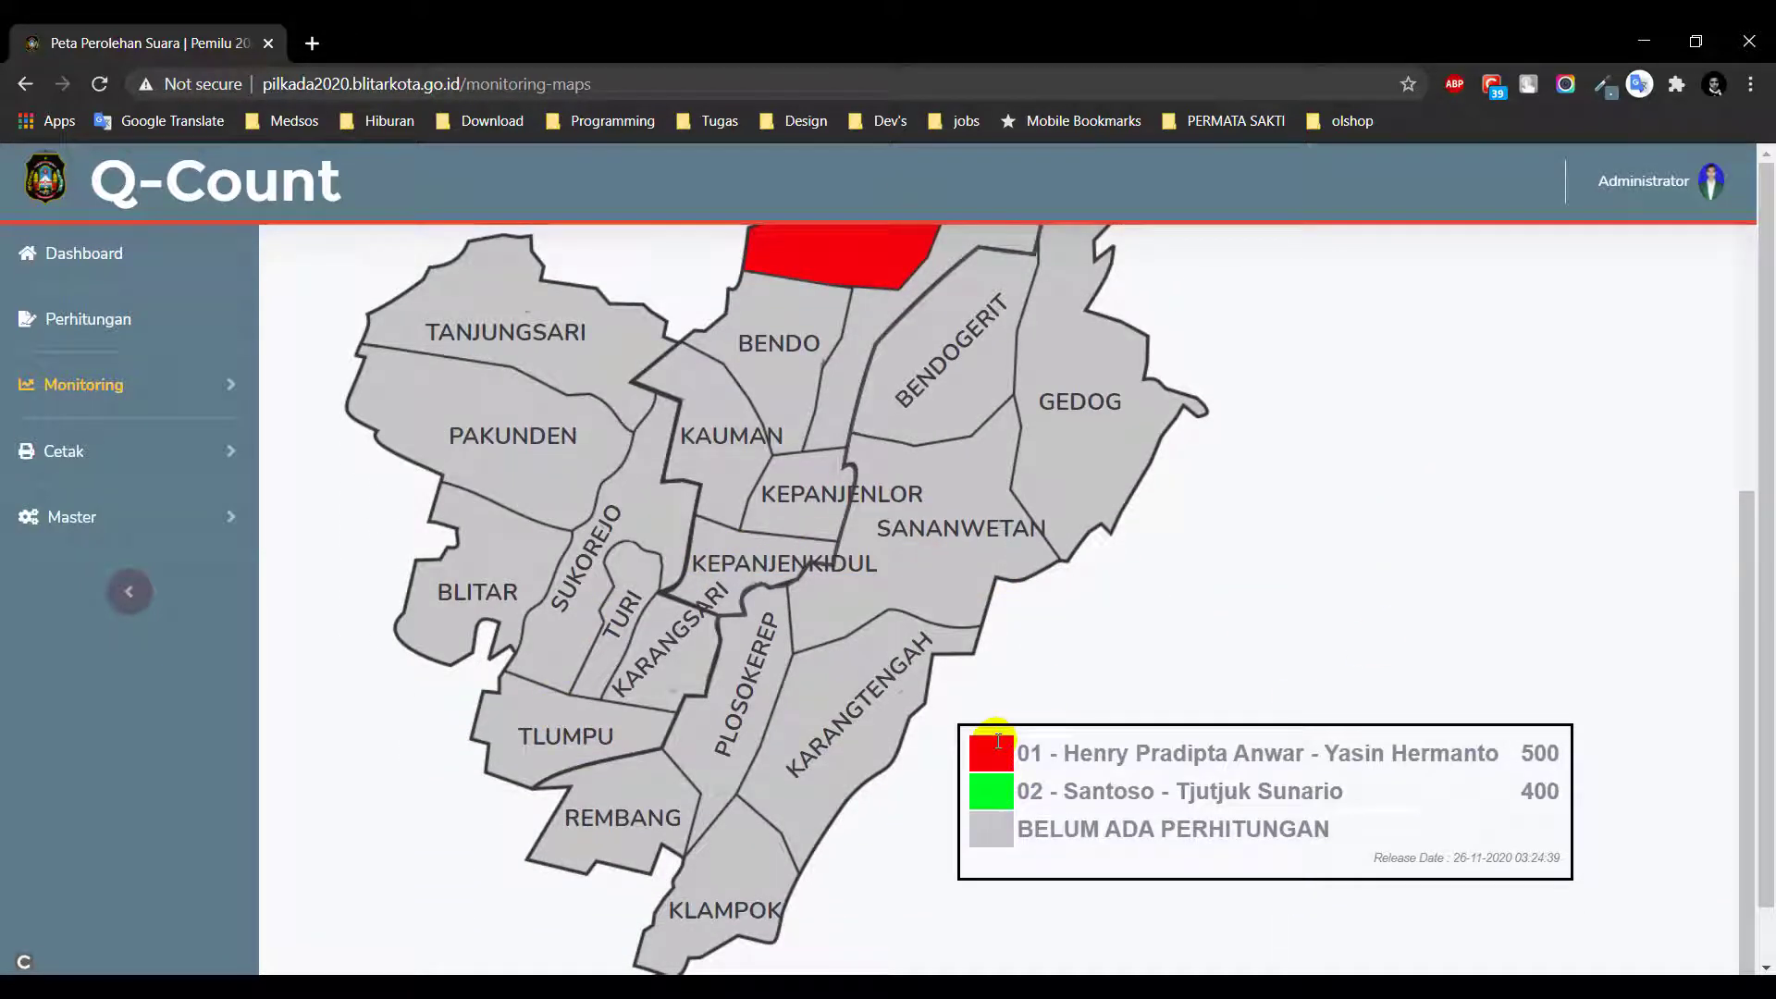
{"action": "left_click_drag", "start_coordinate": [1023, 754], "coordinate": [1156, 833]}
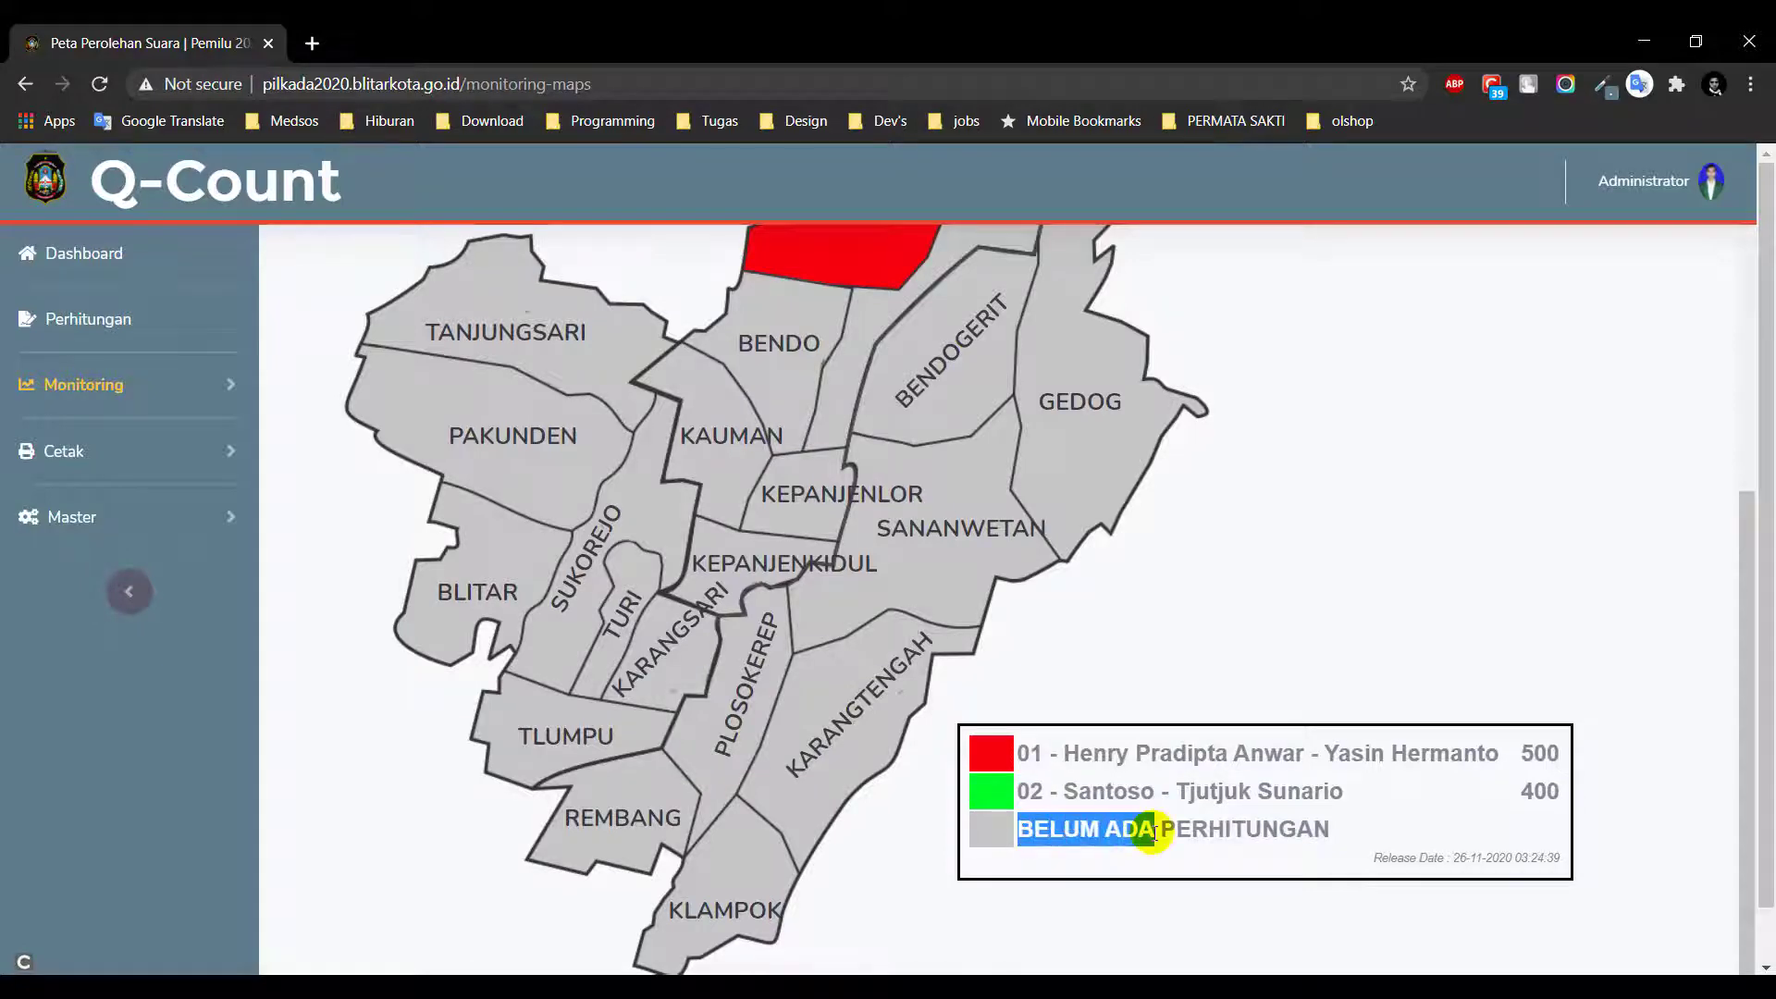
{"action": "left_click", "coordinate": [1257, 618]}
{"action": "scroll", "coordinate": [1276, 648], "scroll_direction": "up", "scroll_amount": 4}
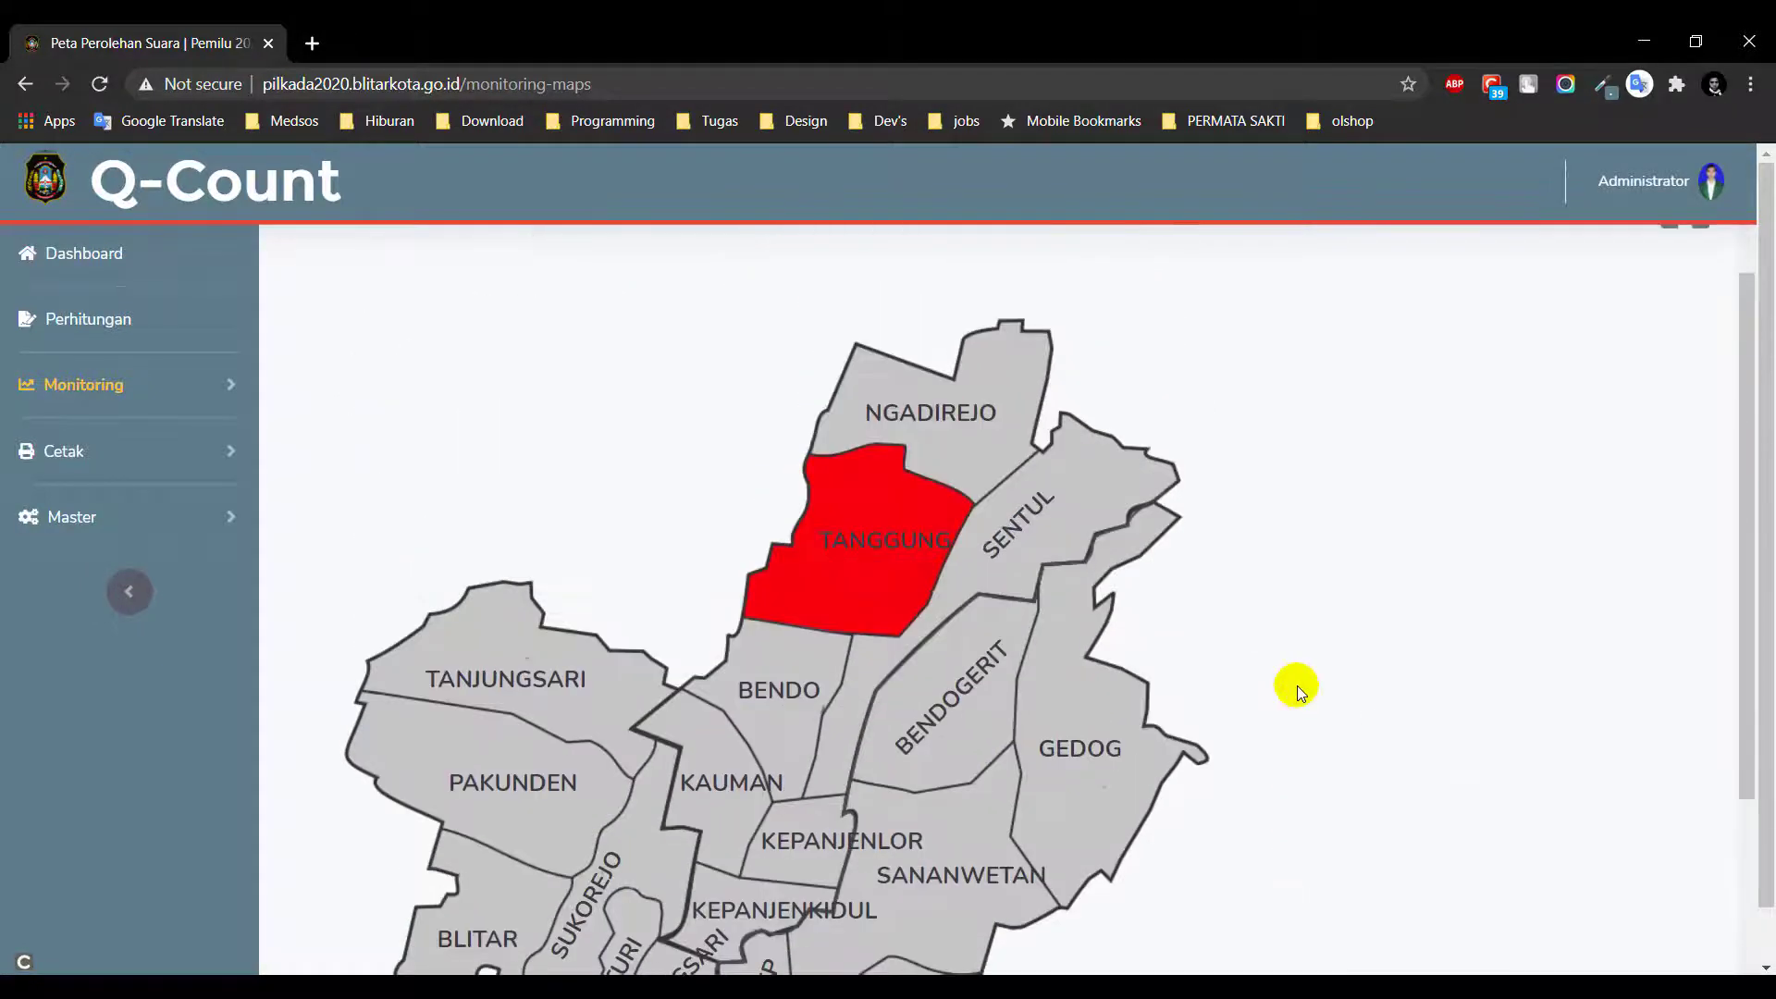
{"action": "scroll", "coordinate": [1386, 591], "scroll_direction": "down", "scroll_amount": 1}
{"action": "scroll", "coordinate": [1424, 667], "scroll_direction": "up", "scroll_amount": 1}
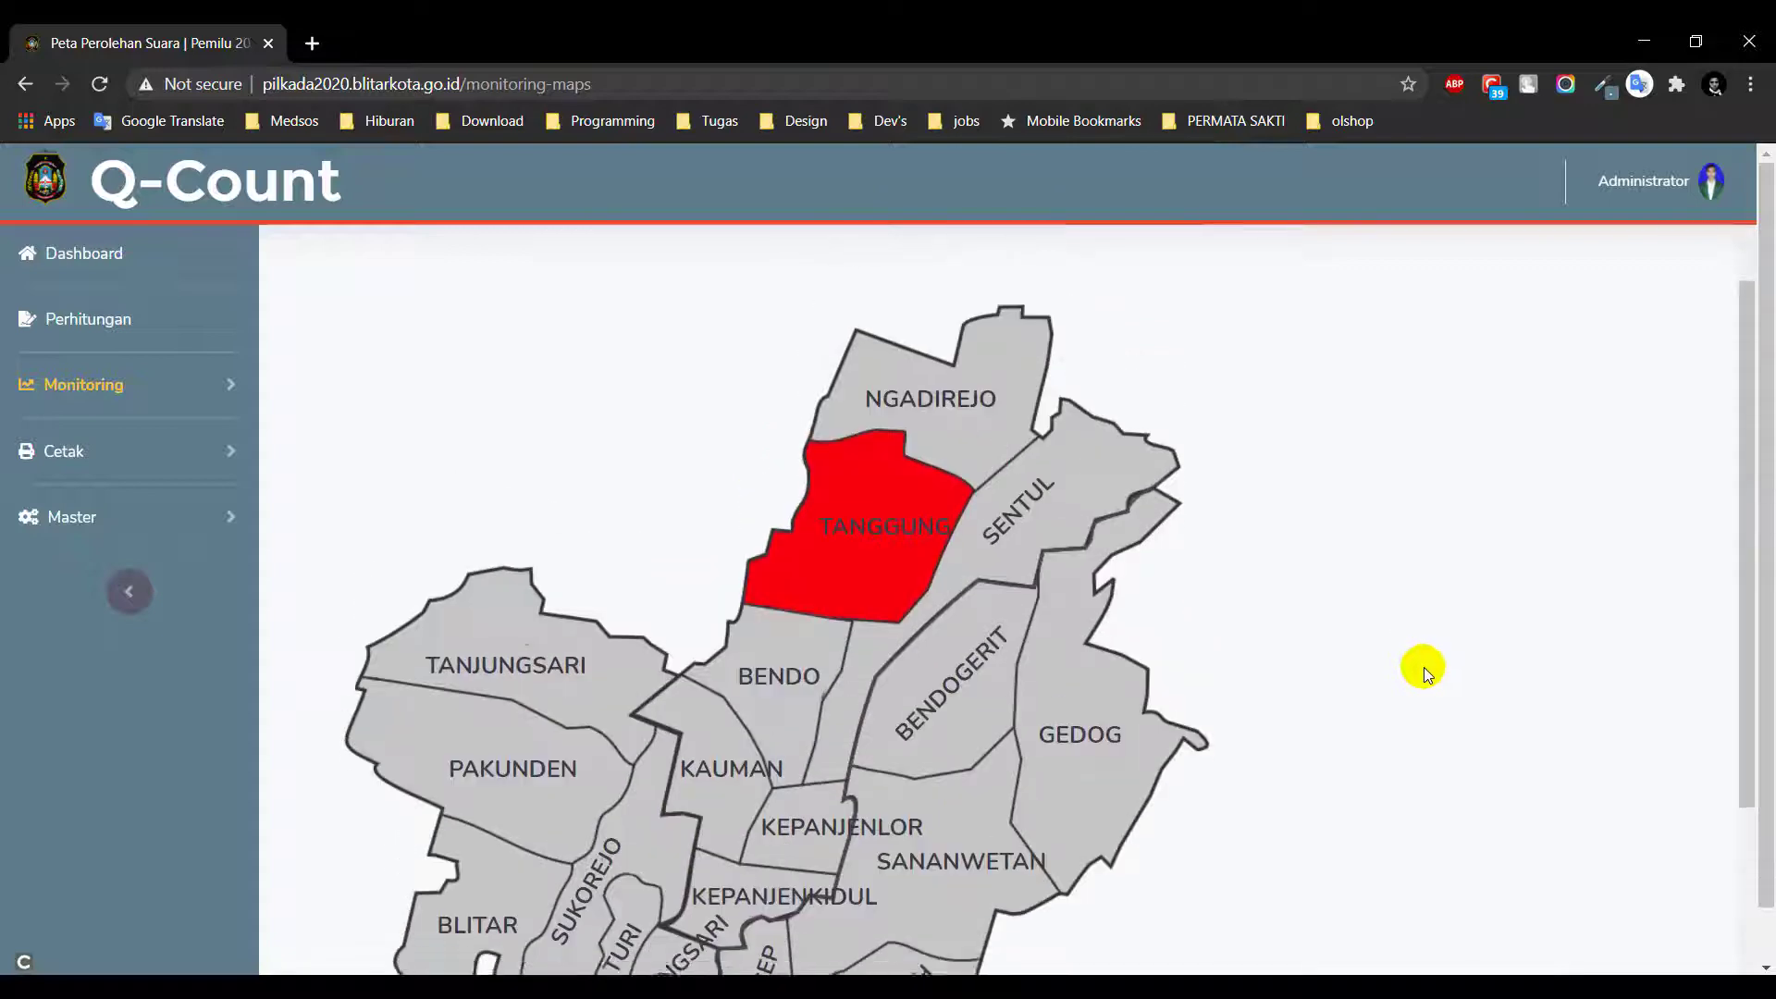
{"action": "scroll", "coordinate": [1473, 535], "scroll_direction": "down", "scroll_amount": 3}
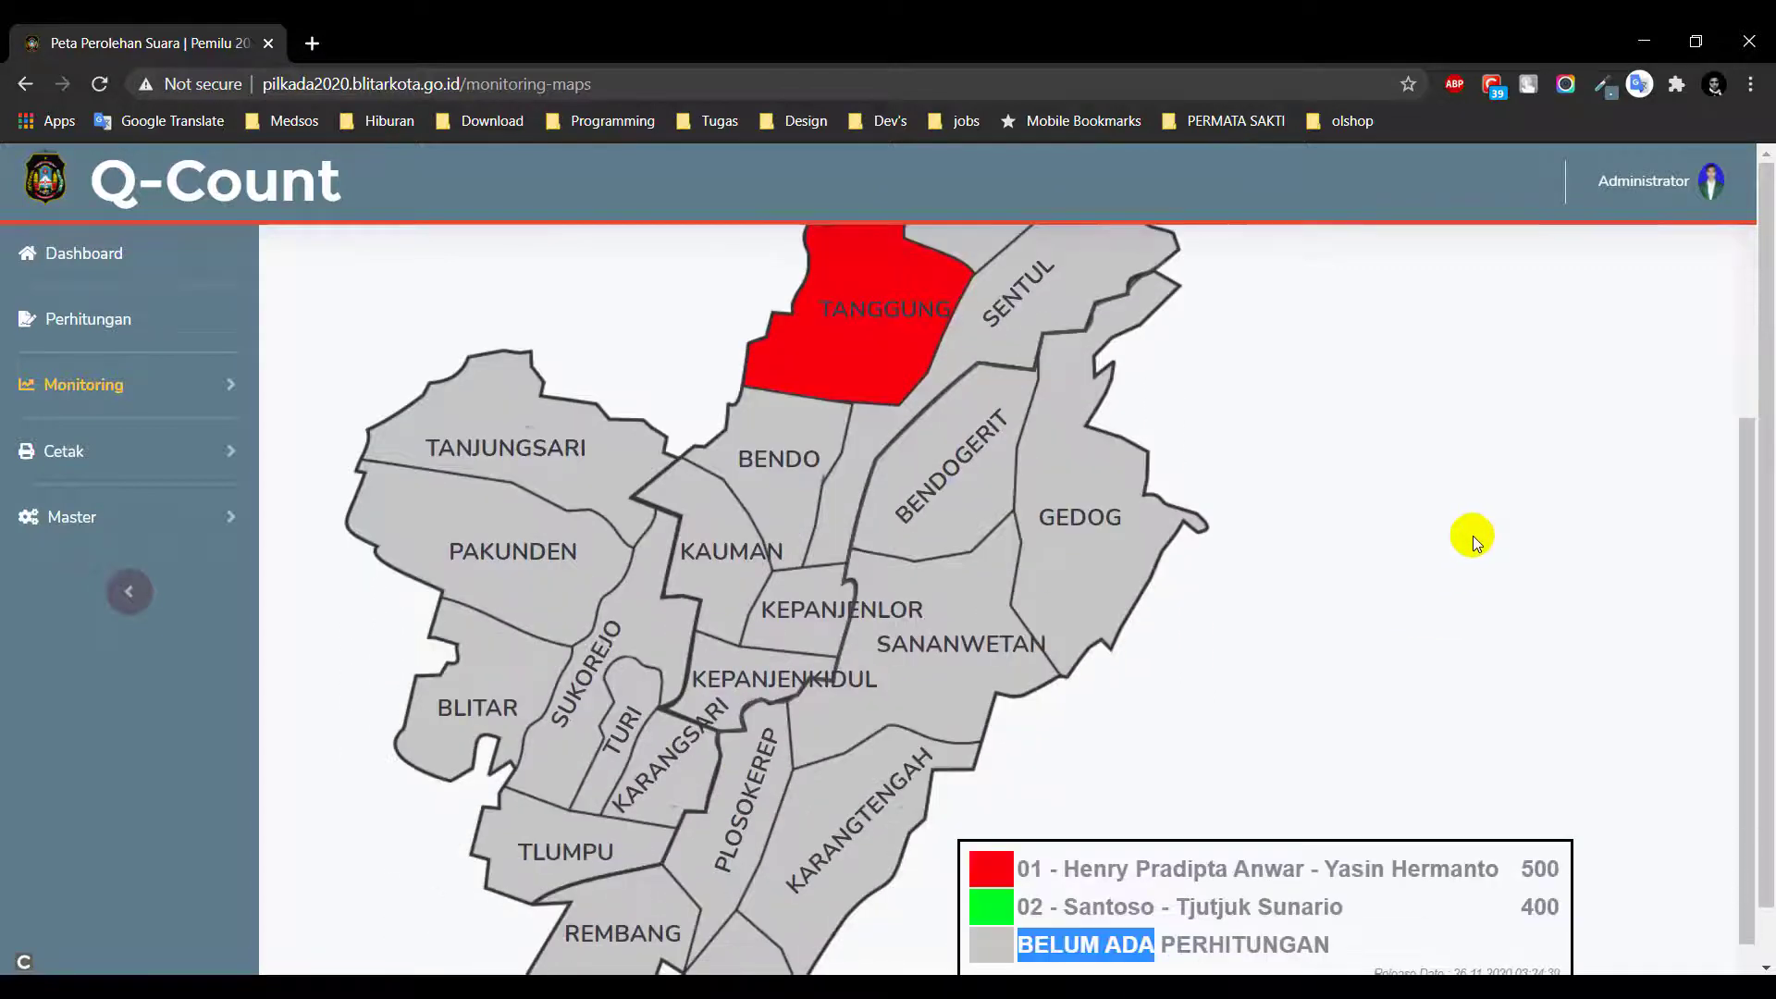
{"action": "scroll", "coordinate": [1473, 535], "scroll_direction": "up", "scroll_amount": 2}
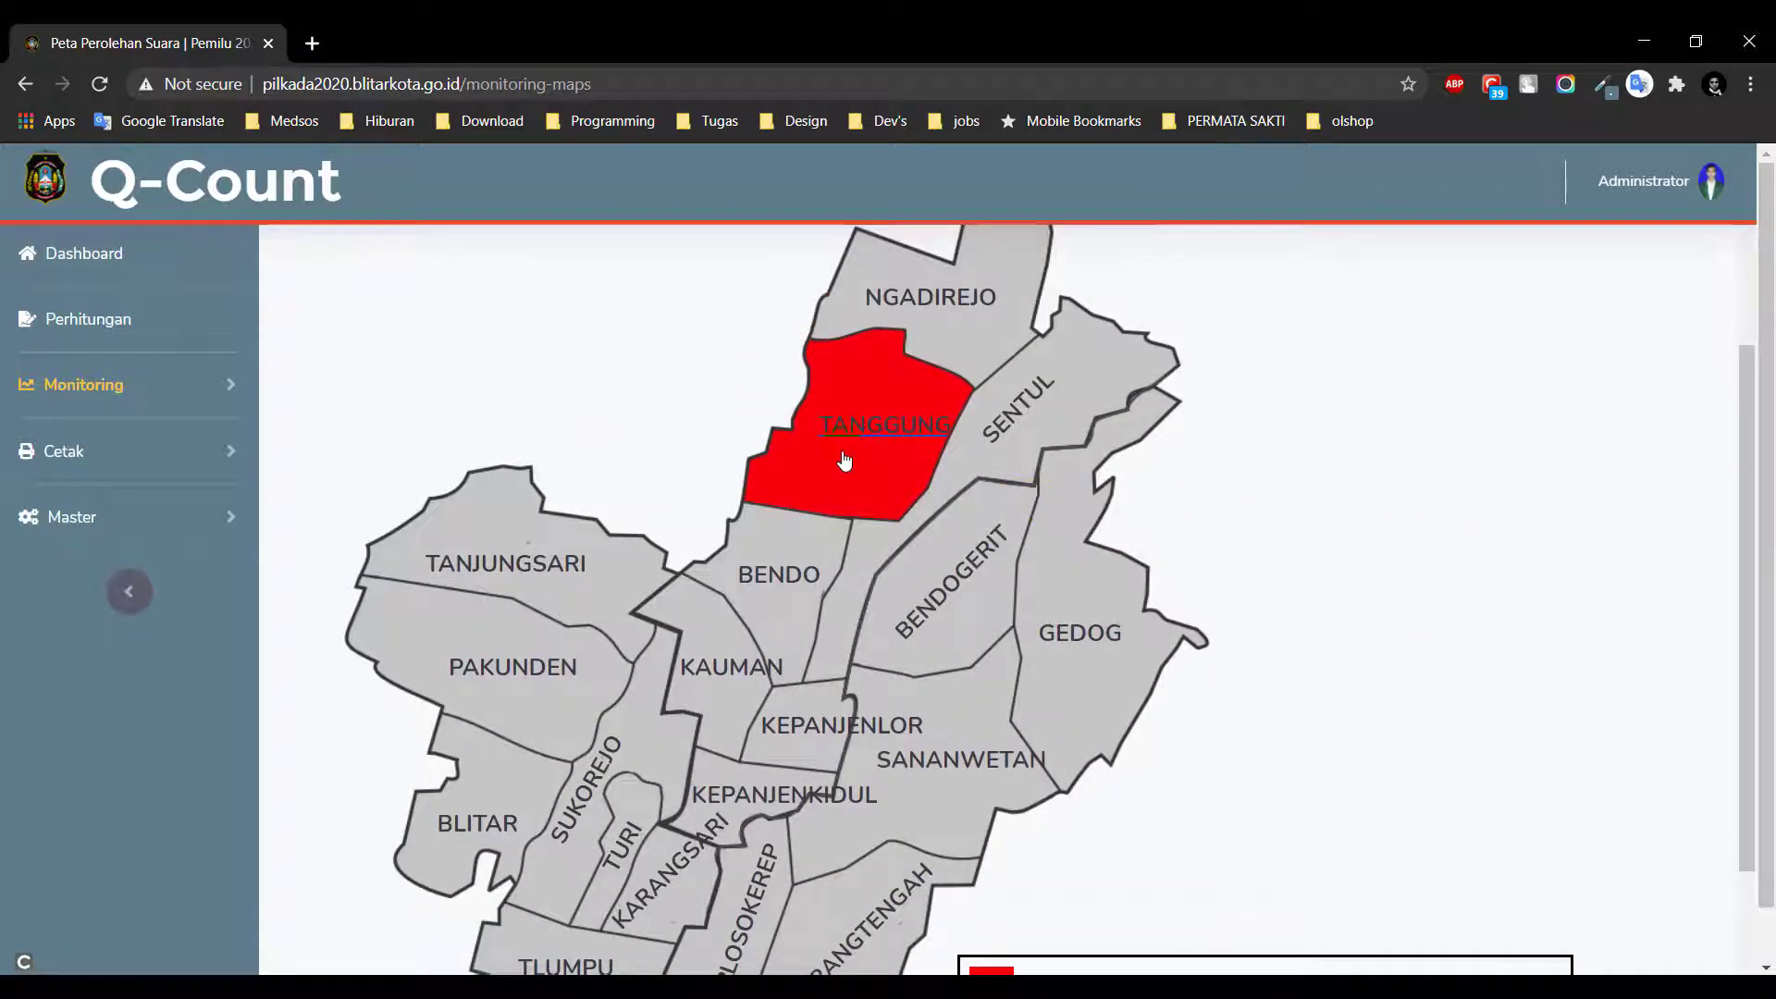
{"action": "left_click", "coordinate": [180, 398]}
{"action": "left_click", "coordinate": [179, 600]}
Open the blank Plano C1 form from the Cetak menu
{"action": "left_click", "coordinate": [182, 601]}
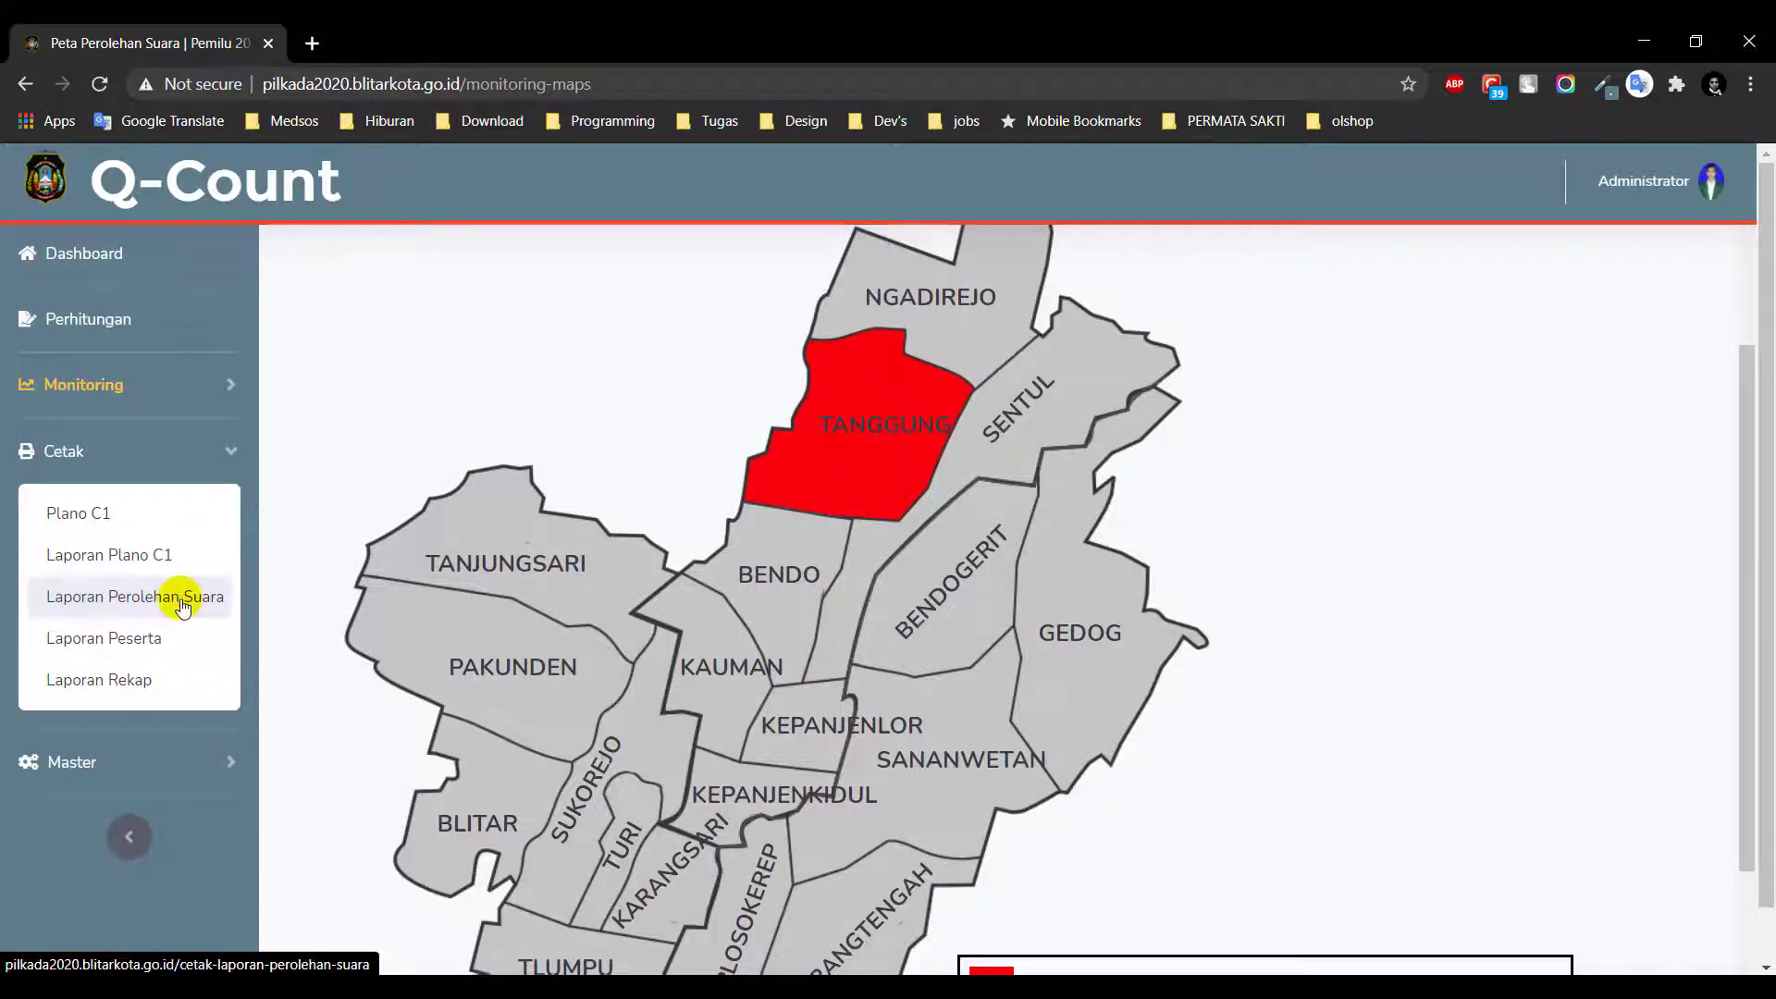
{"action": "left_click", "coordinate": [94, 523]}
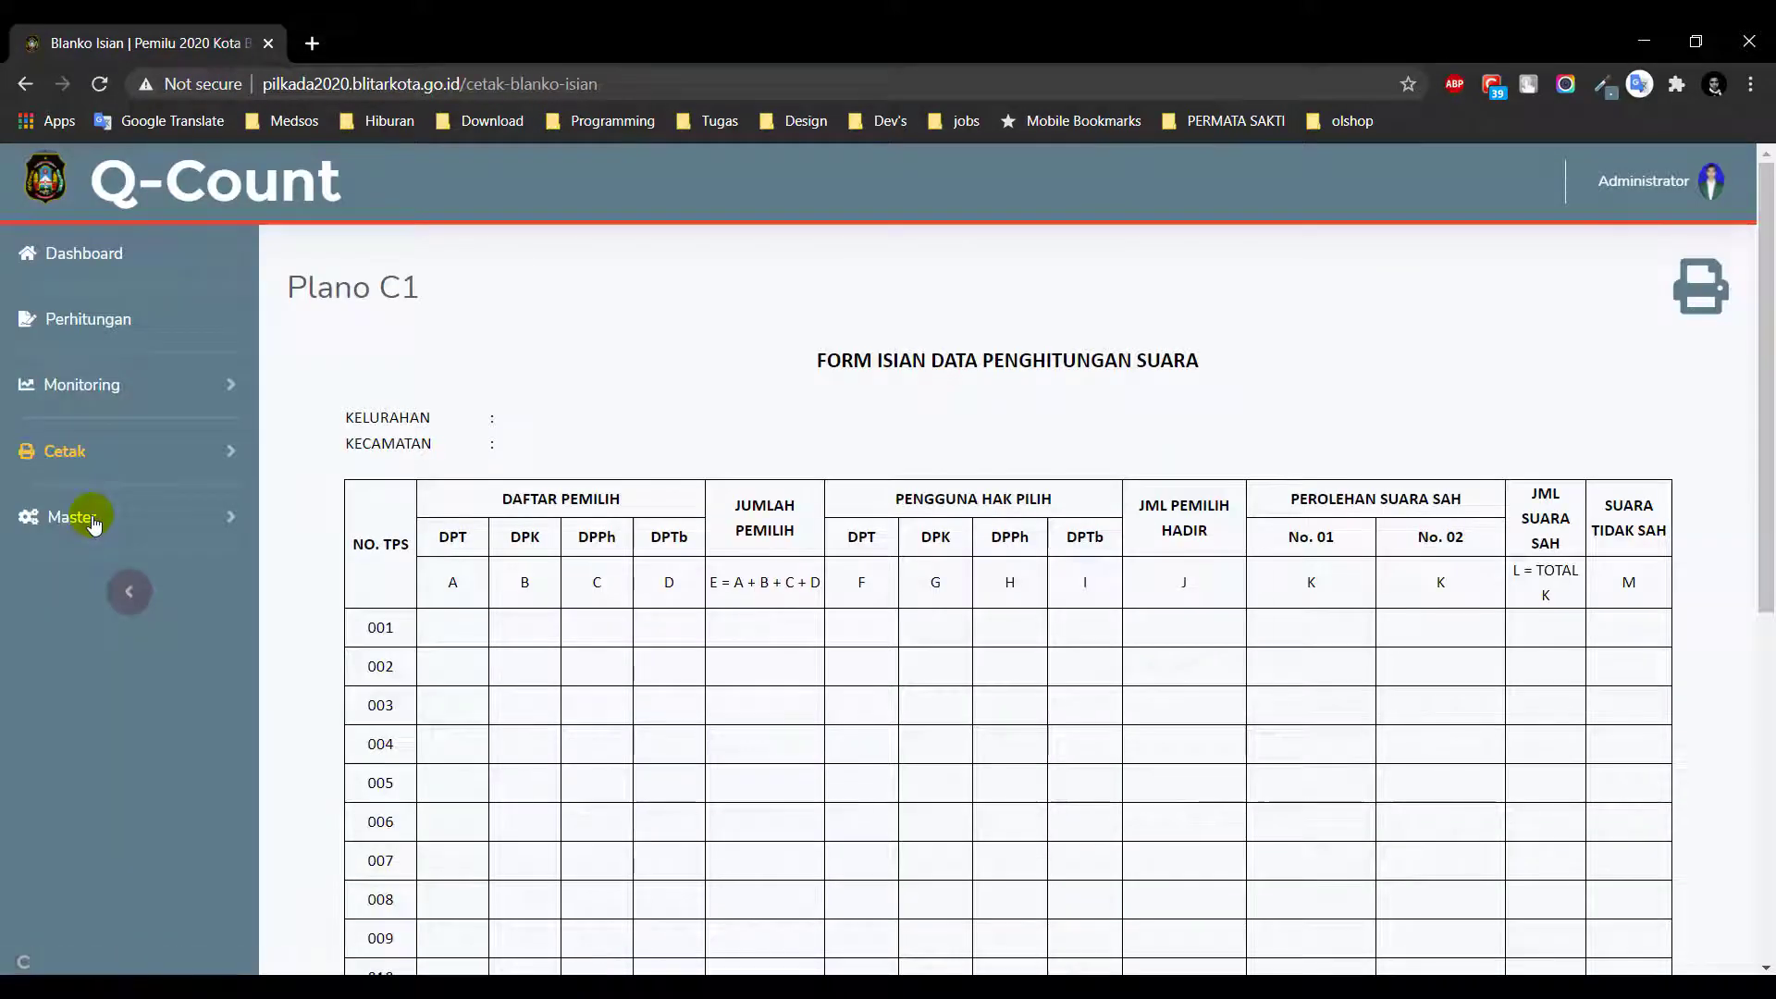
{"action": "scroll", "coordinate": [1114, 481], "scroll_direction": "down", "scroll_amount": 2}
{"action": "scroll", "coordinate": [1203, 601], "scroll_direction": "up", "scroll_amount": 1}
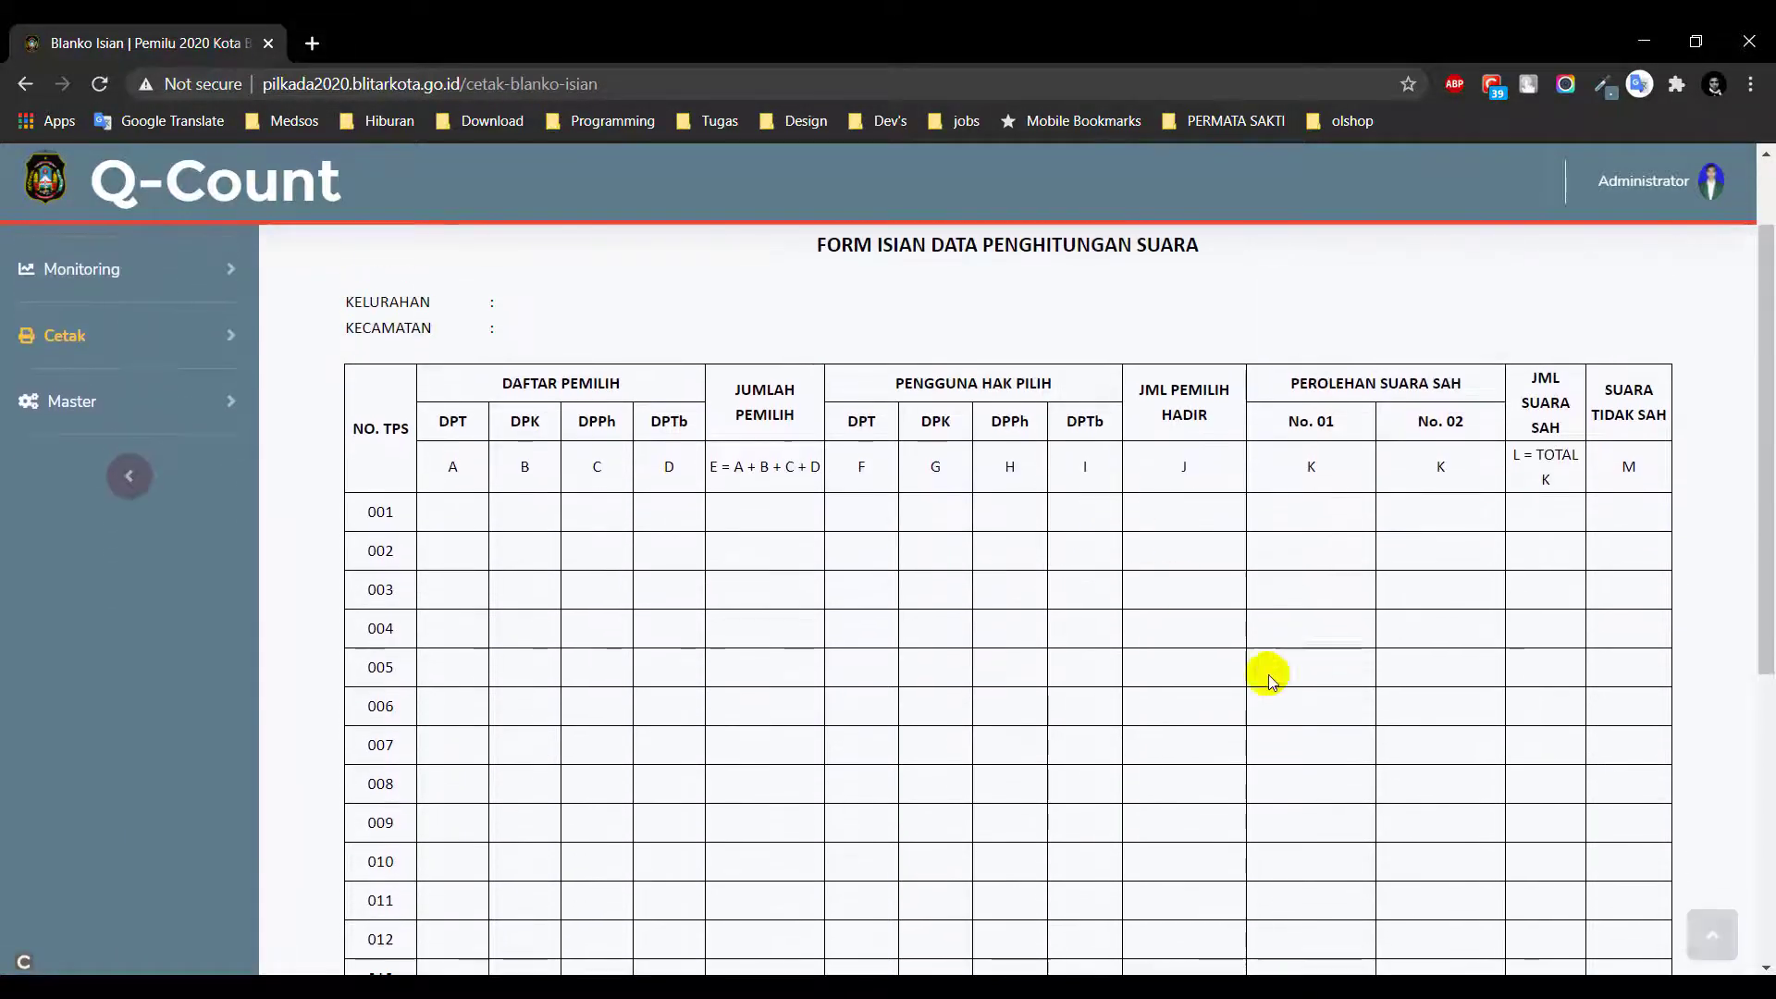
{"action": "scroll", "coordinate": [1585, 555], "scroll_direction": "up", "scroll_amount": 1}
Preview the printable Plano C1 copy, close it, and open the Laporan Plano C1 report
{"action": "left_click", "coordinate": [1696, 287]}
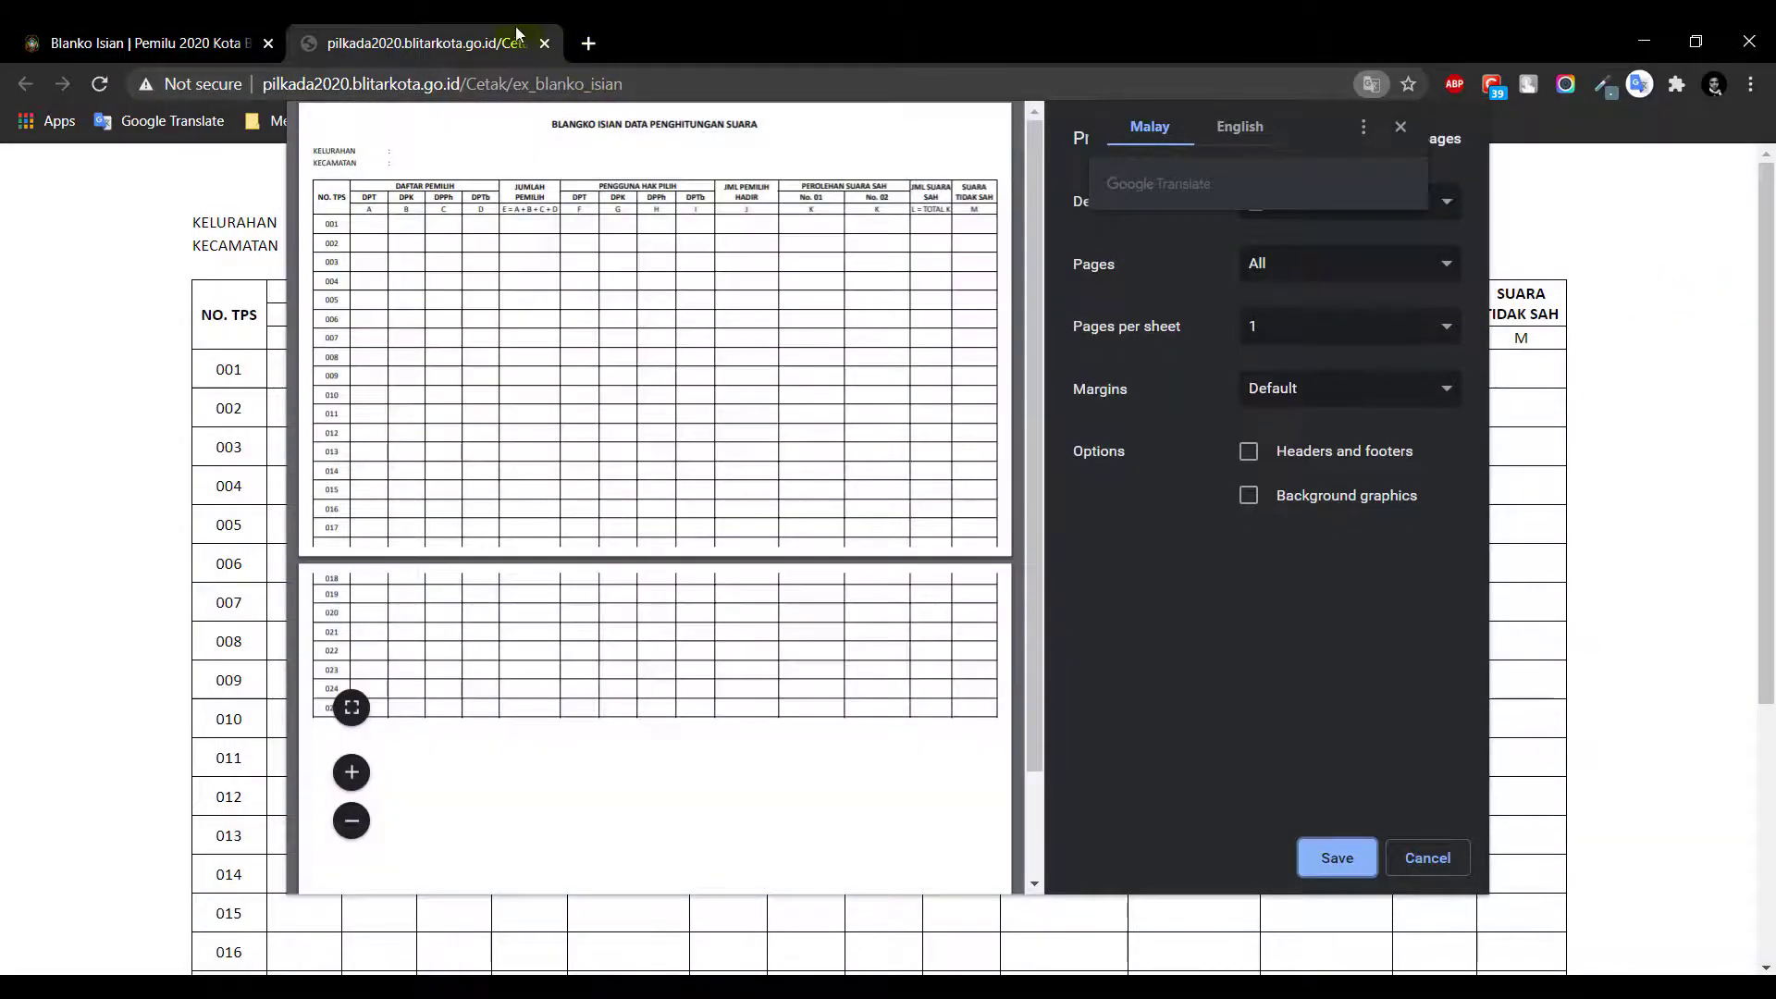
{"action": "left_click", "coordinate": [544, 44]}
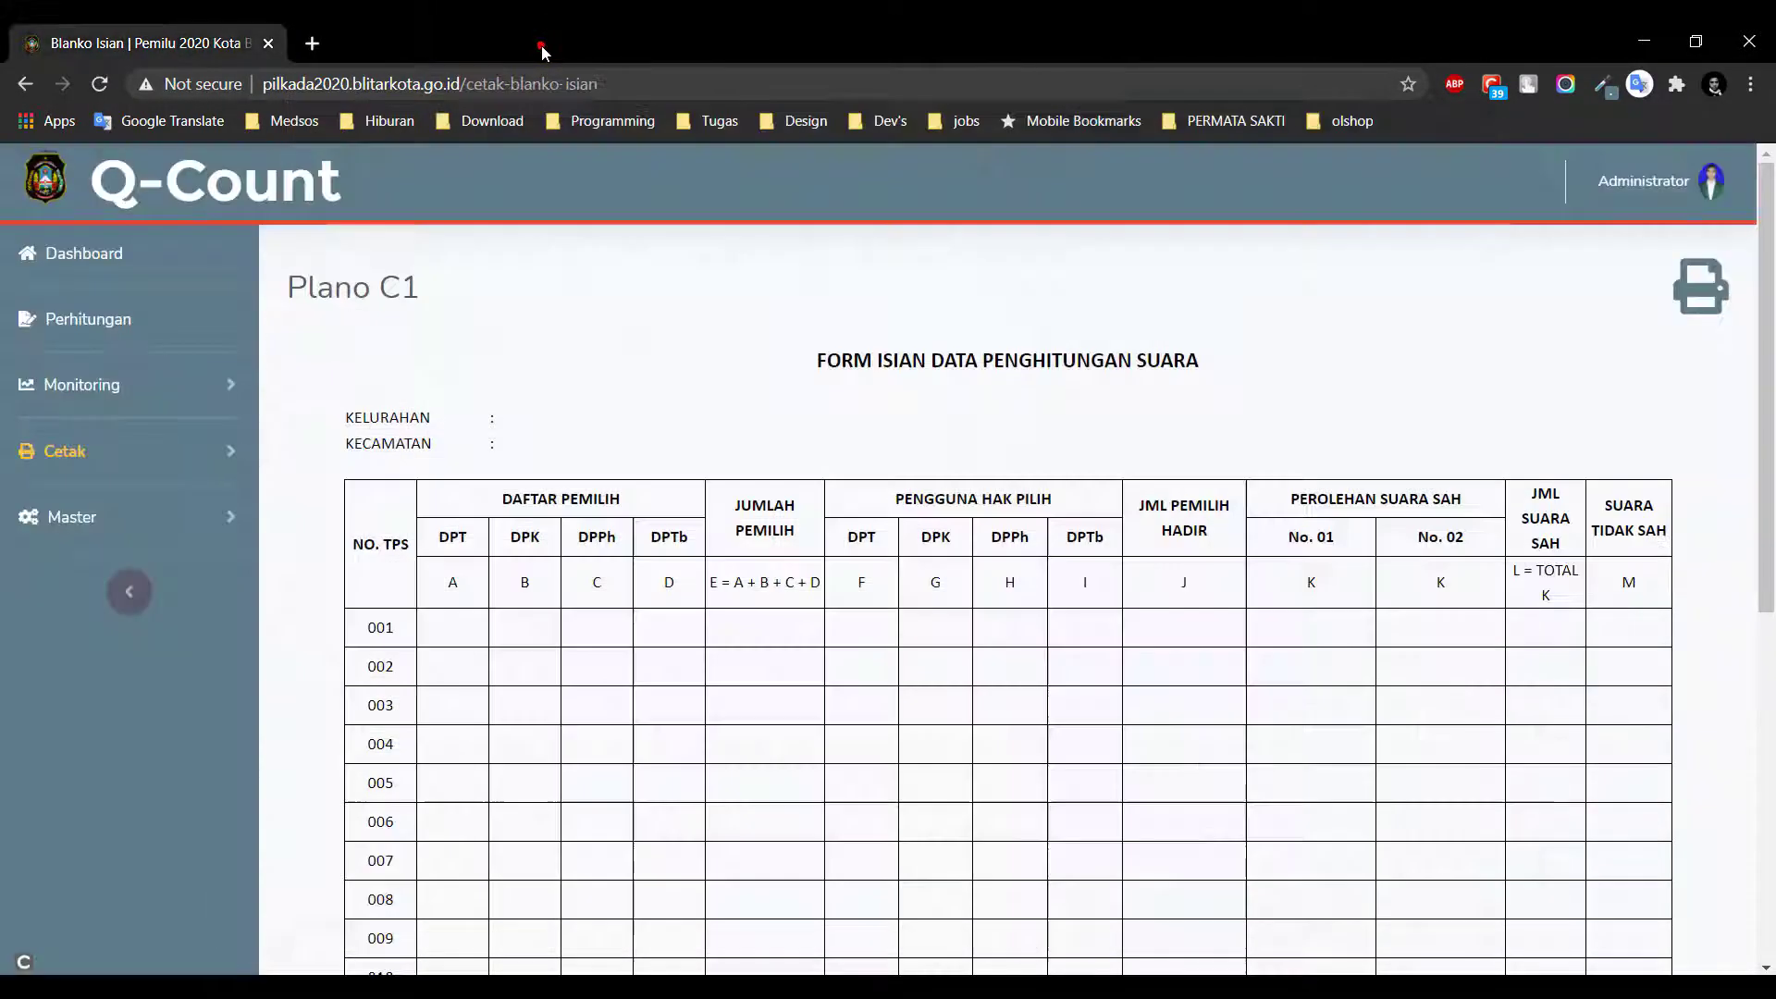
{"action": "left_click", "coordinate": [116, 470]}
{"action": "left_click", "coordinate": [153, 566]}
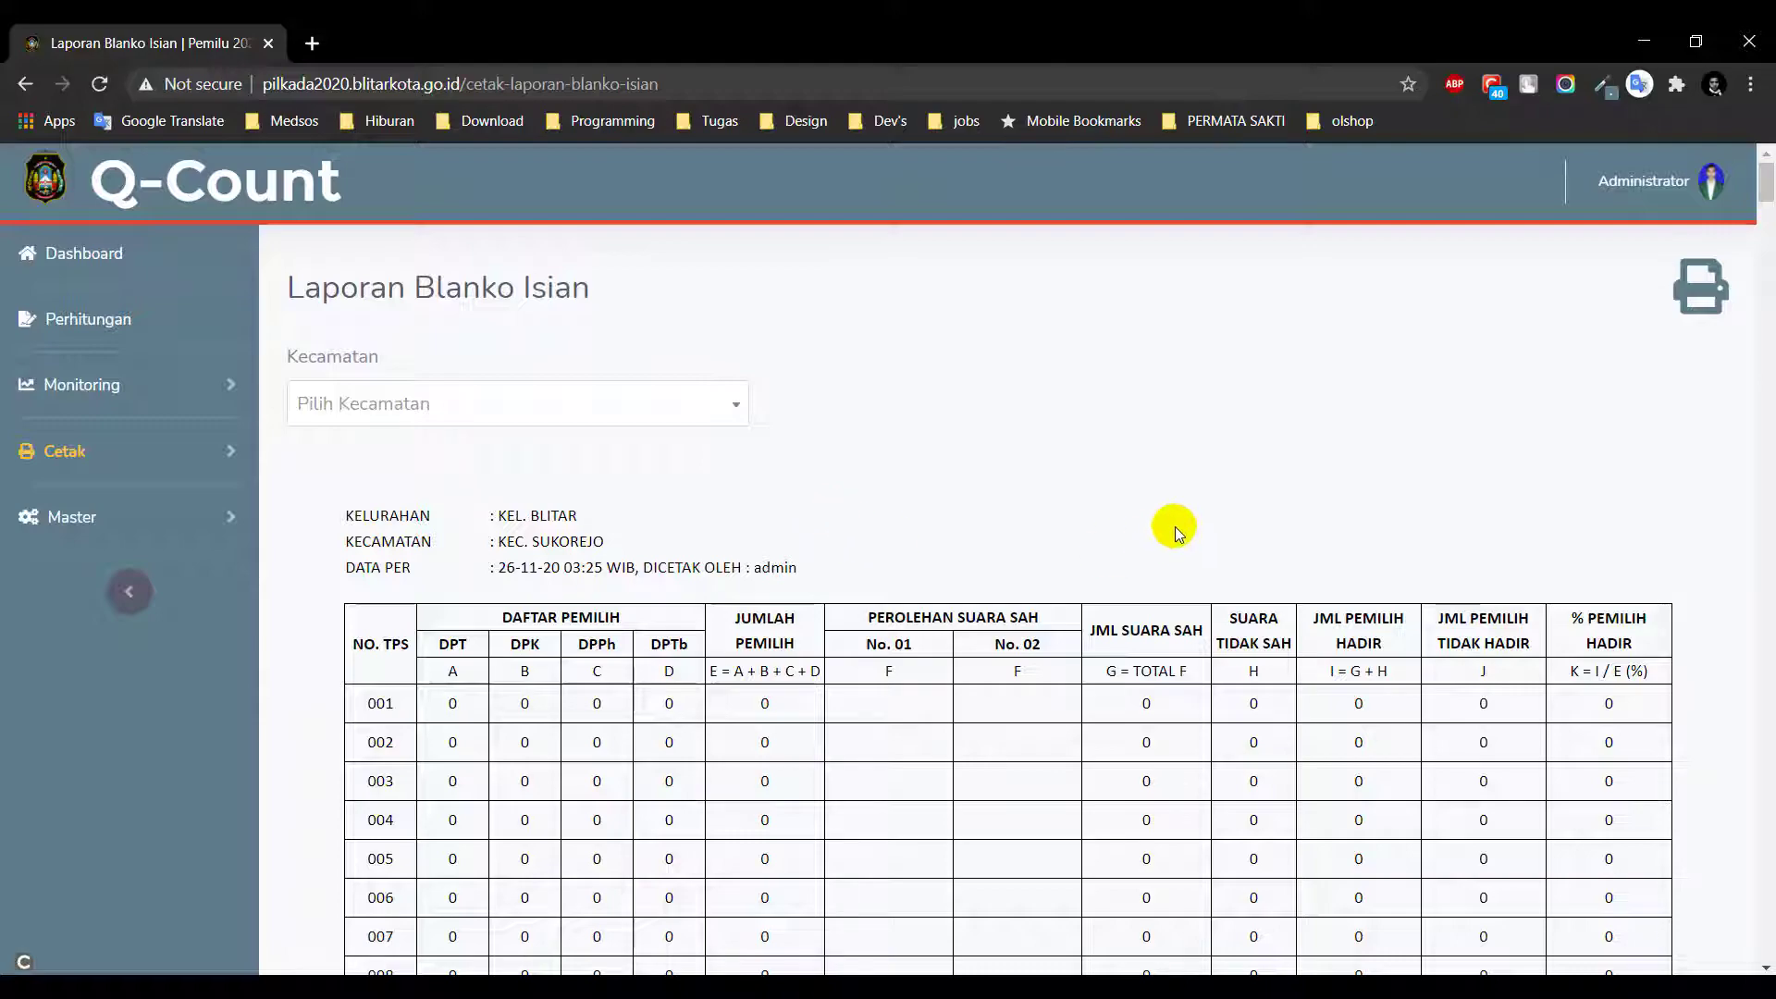
Filter the Blanko Isian report to KEC. KEPANJENKIDUL and KEL. KAUMAN
{"action": "mouse_move", "coordinate": [1765, 185]}
{"action": "left_mouse_down"}
{"action": "mouse_move", "coordinate": [1767, 282]}
{"action": "mouse_move", "coordinate": [1765, 176]}
{"action": "left_mouse_up"}
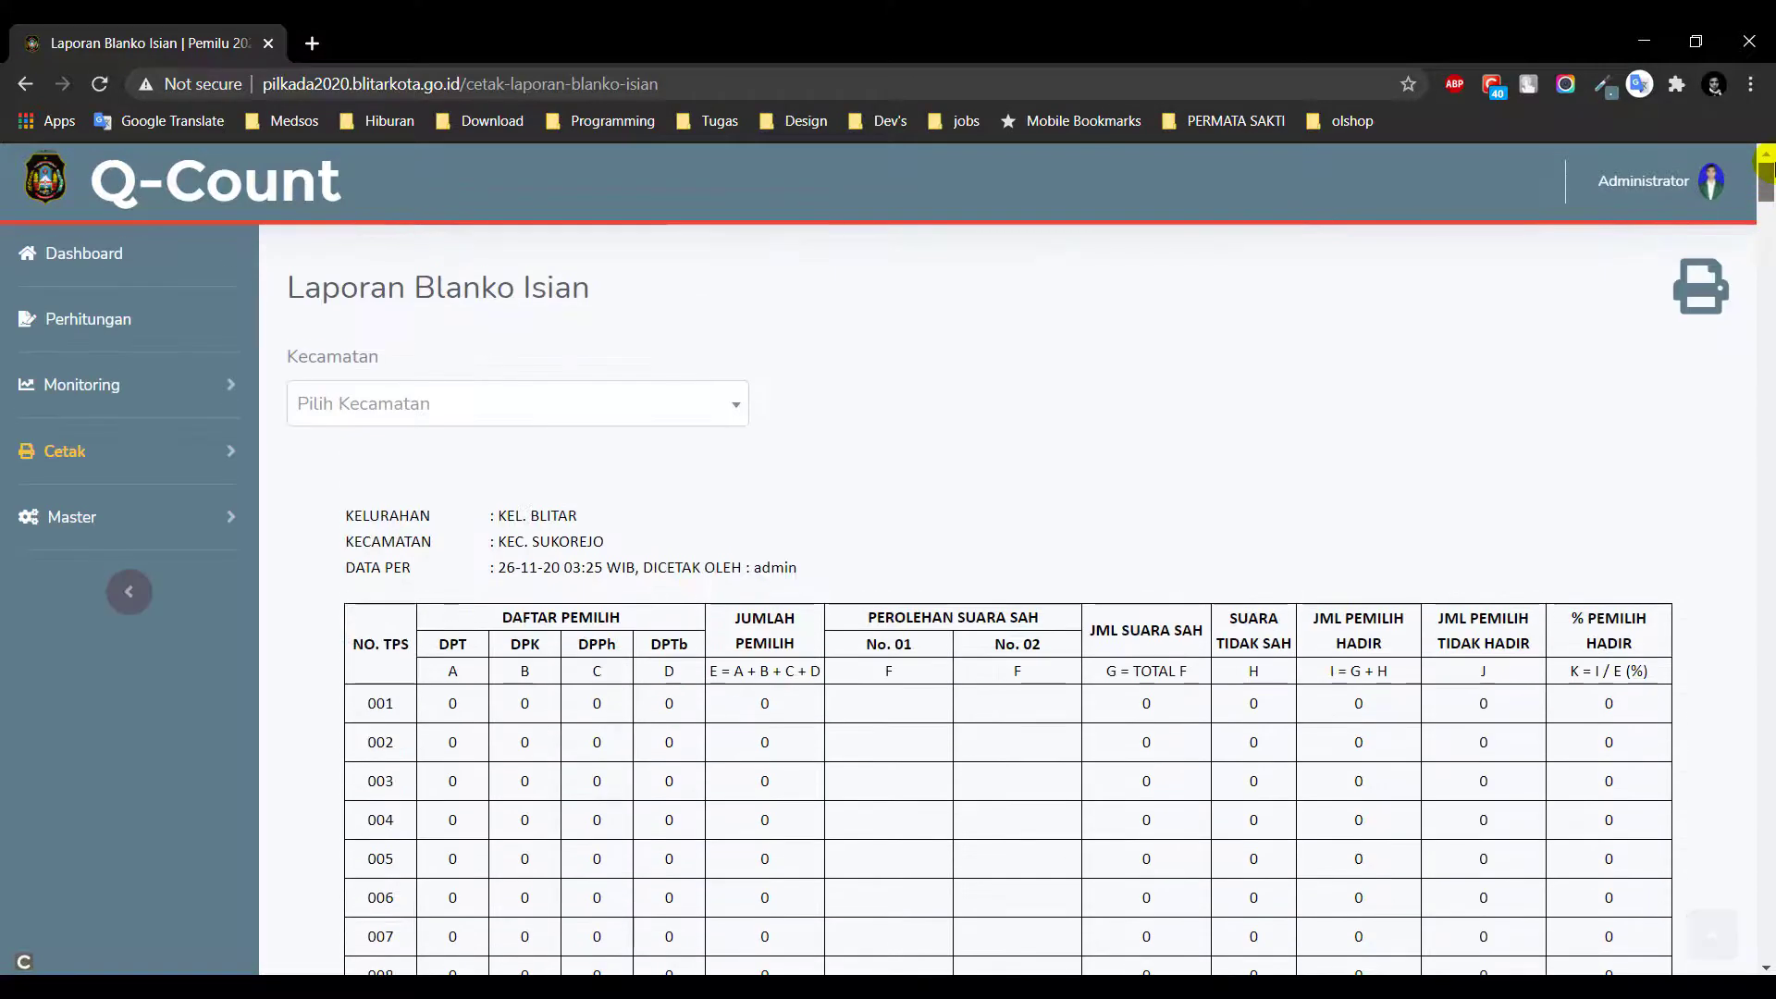
{"action": "left_click", "coordinate": [636, 411]}
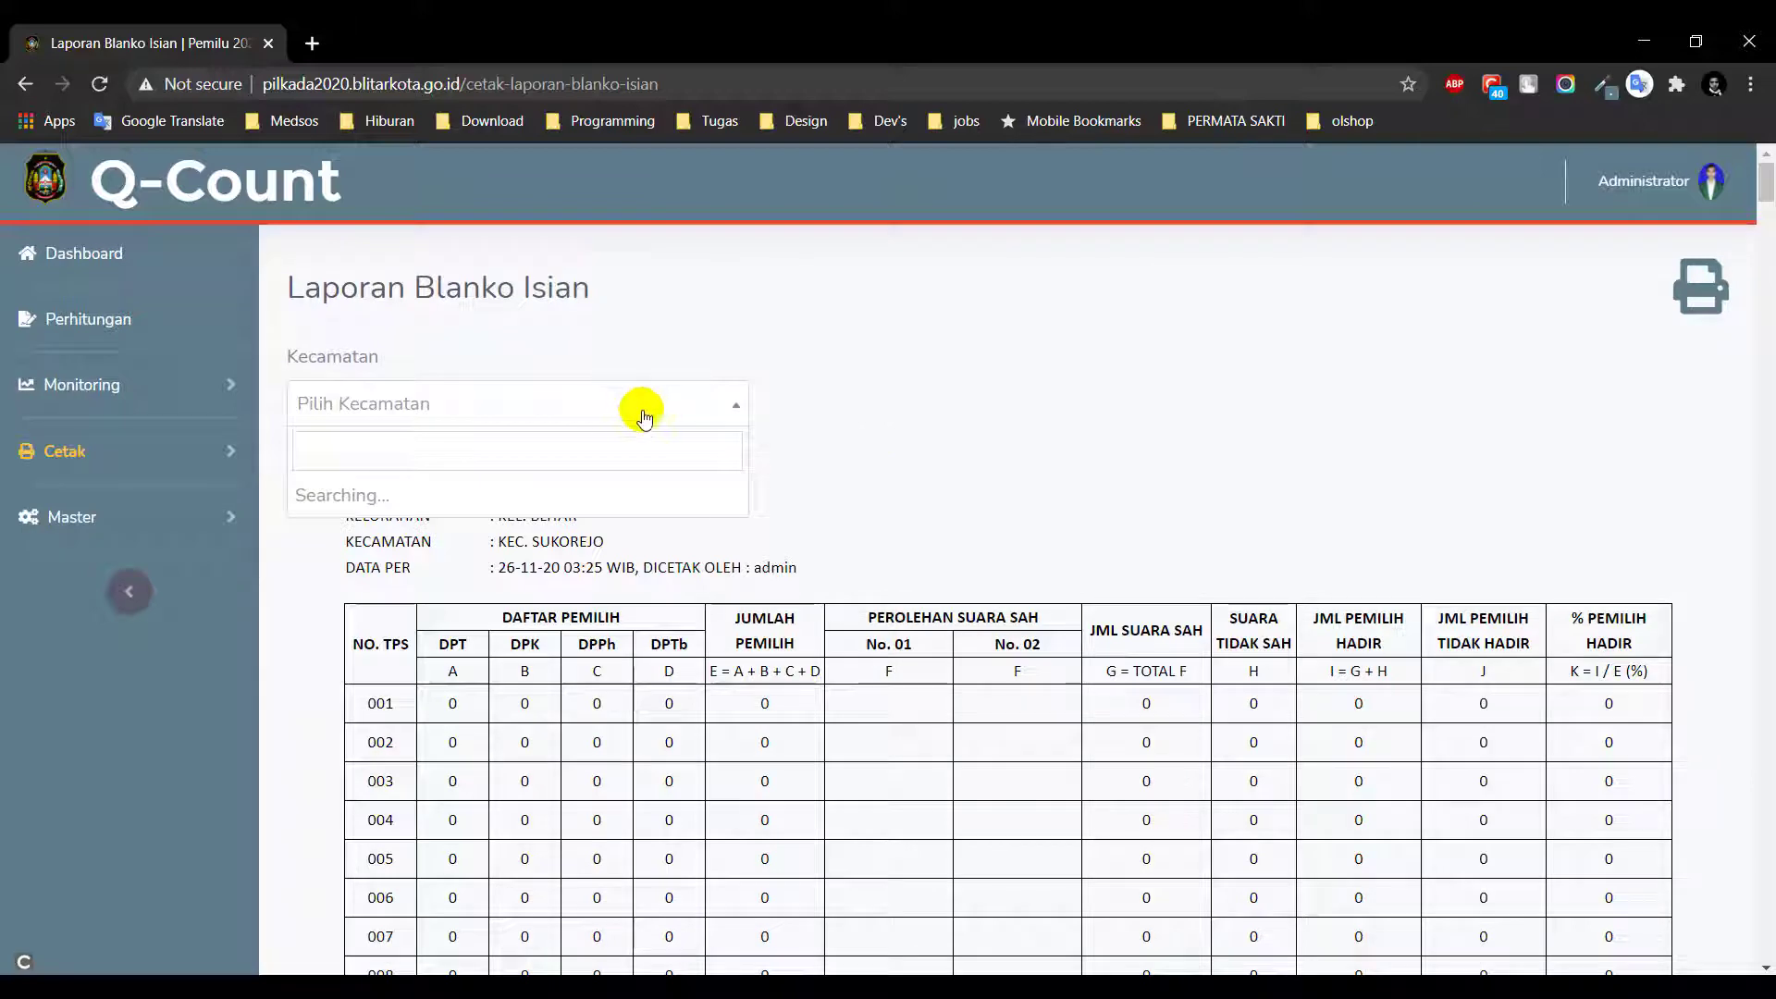
{"action": "left_click", "coordinate": [568, 497]}
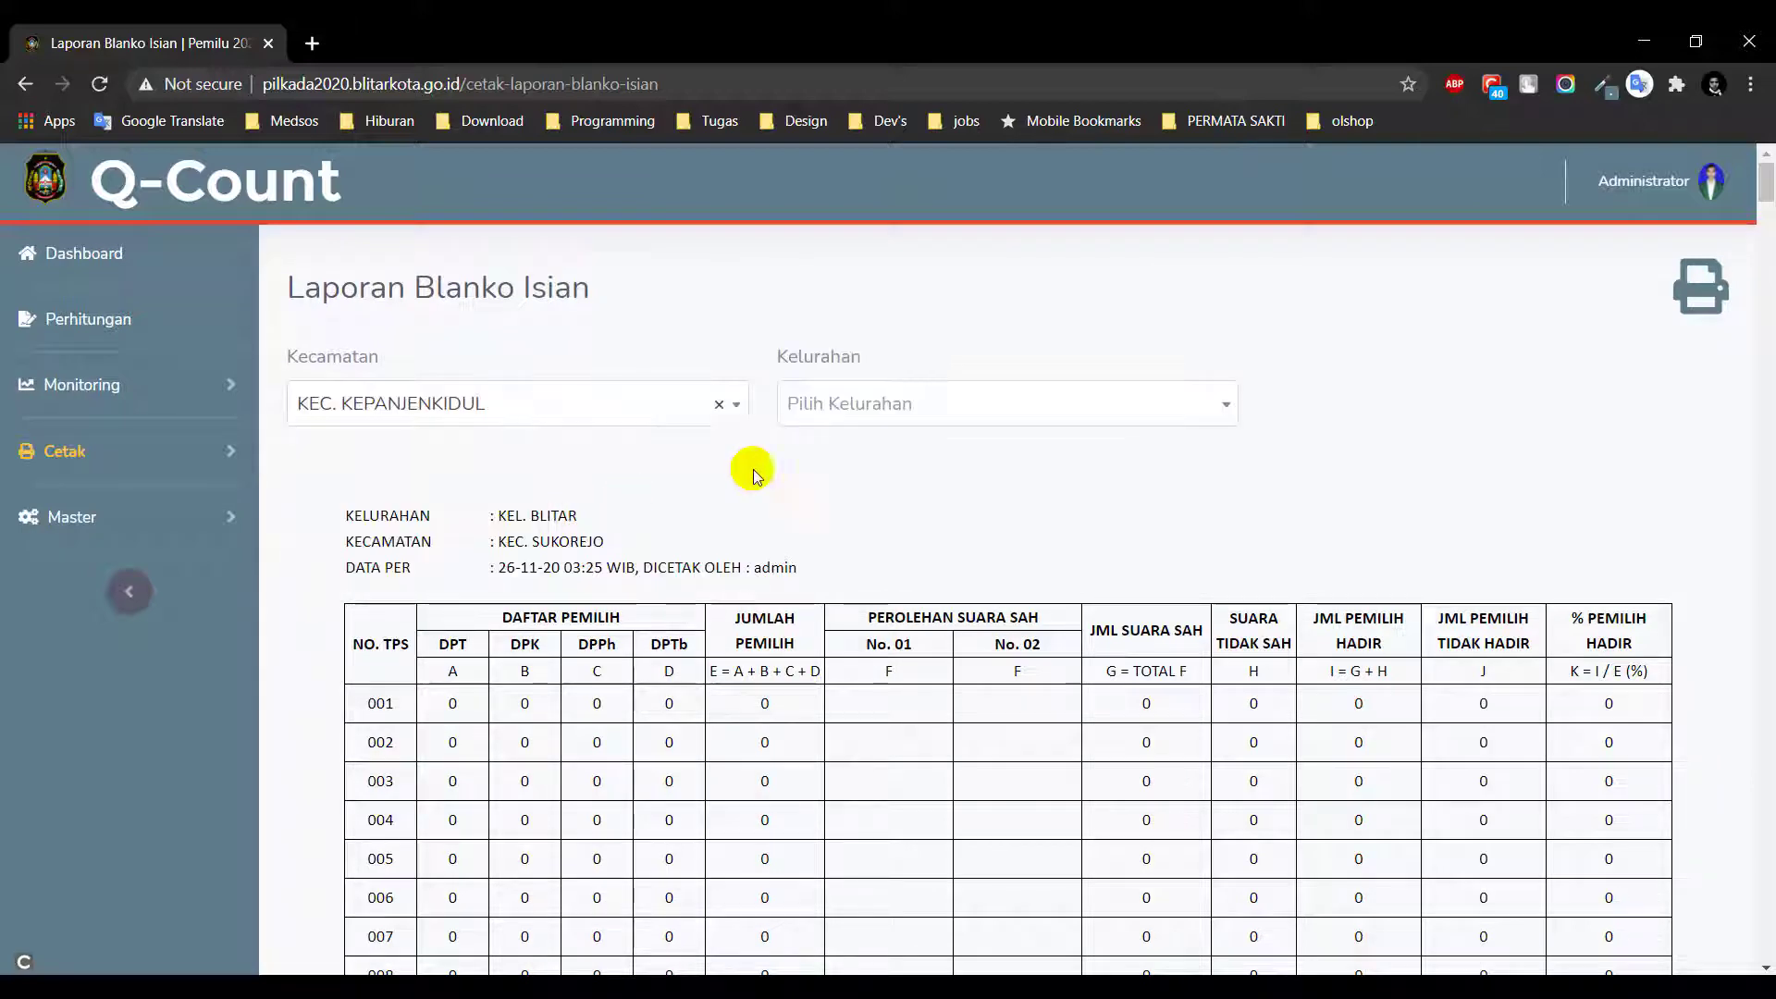
{"action": "left_click", "coordinate": [883, 406]}
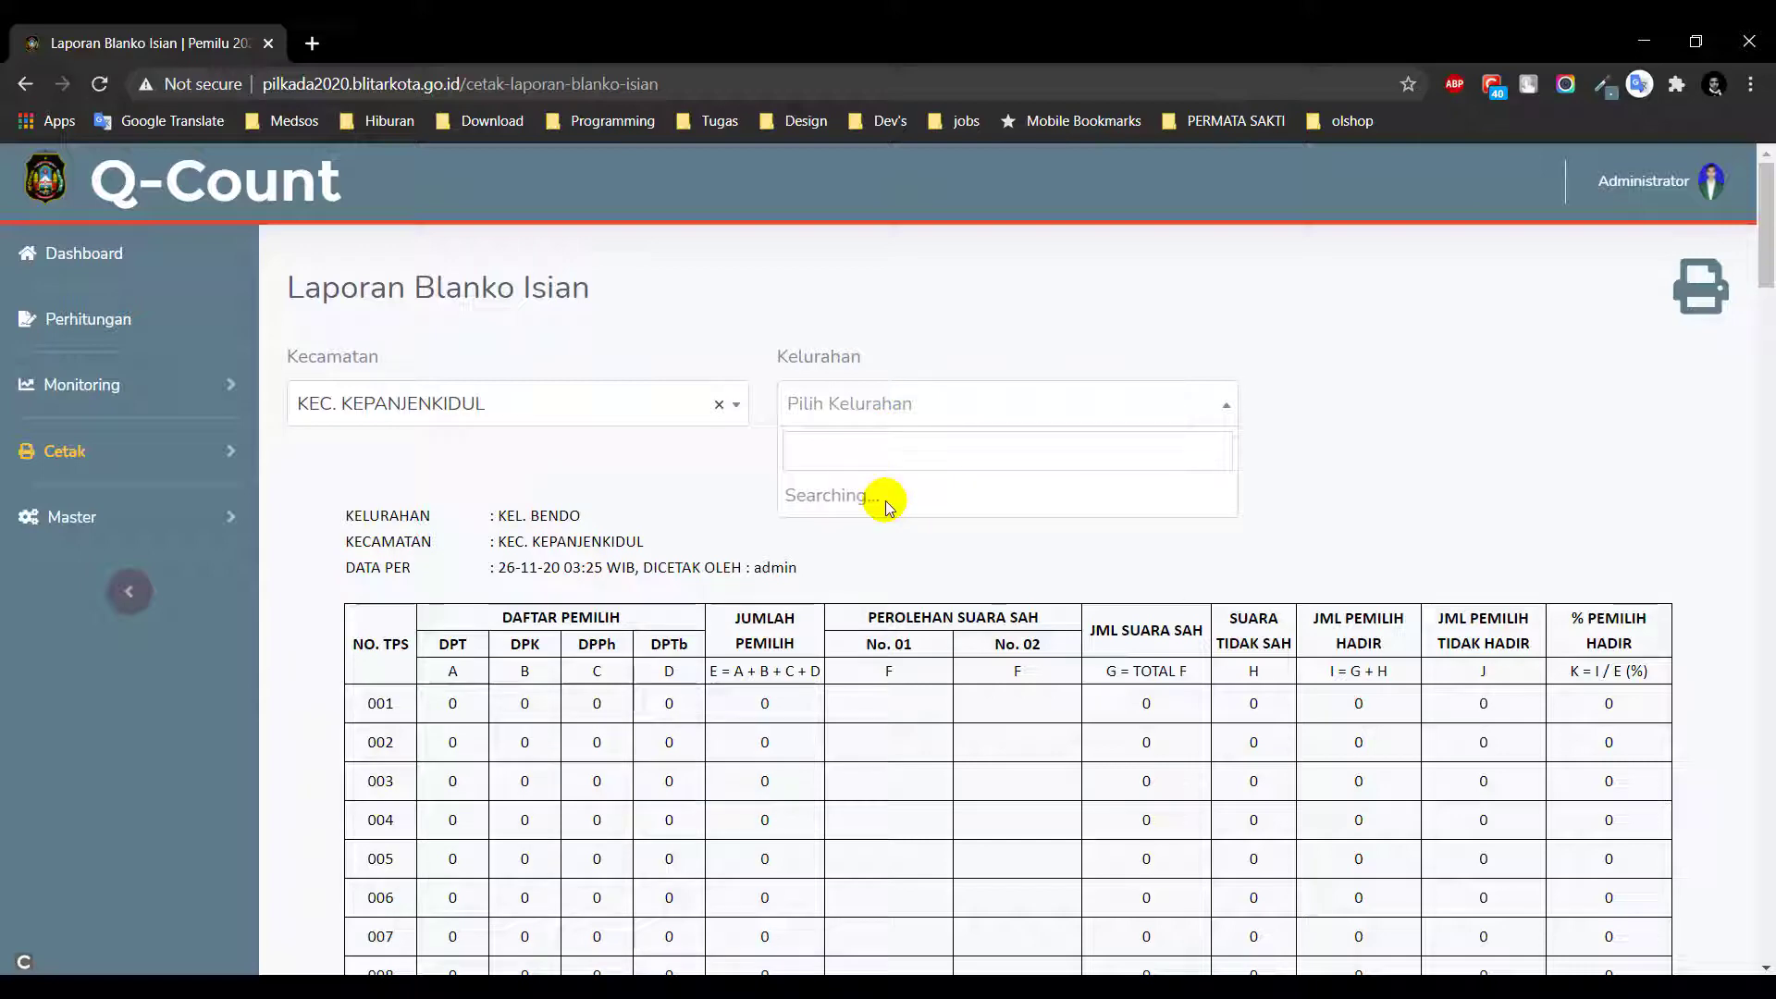
{"action": "left_click", "coordinate": [967, 529]}
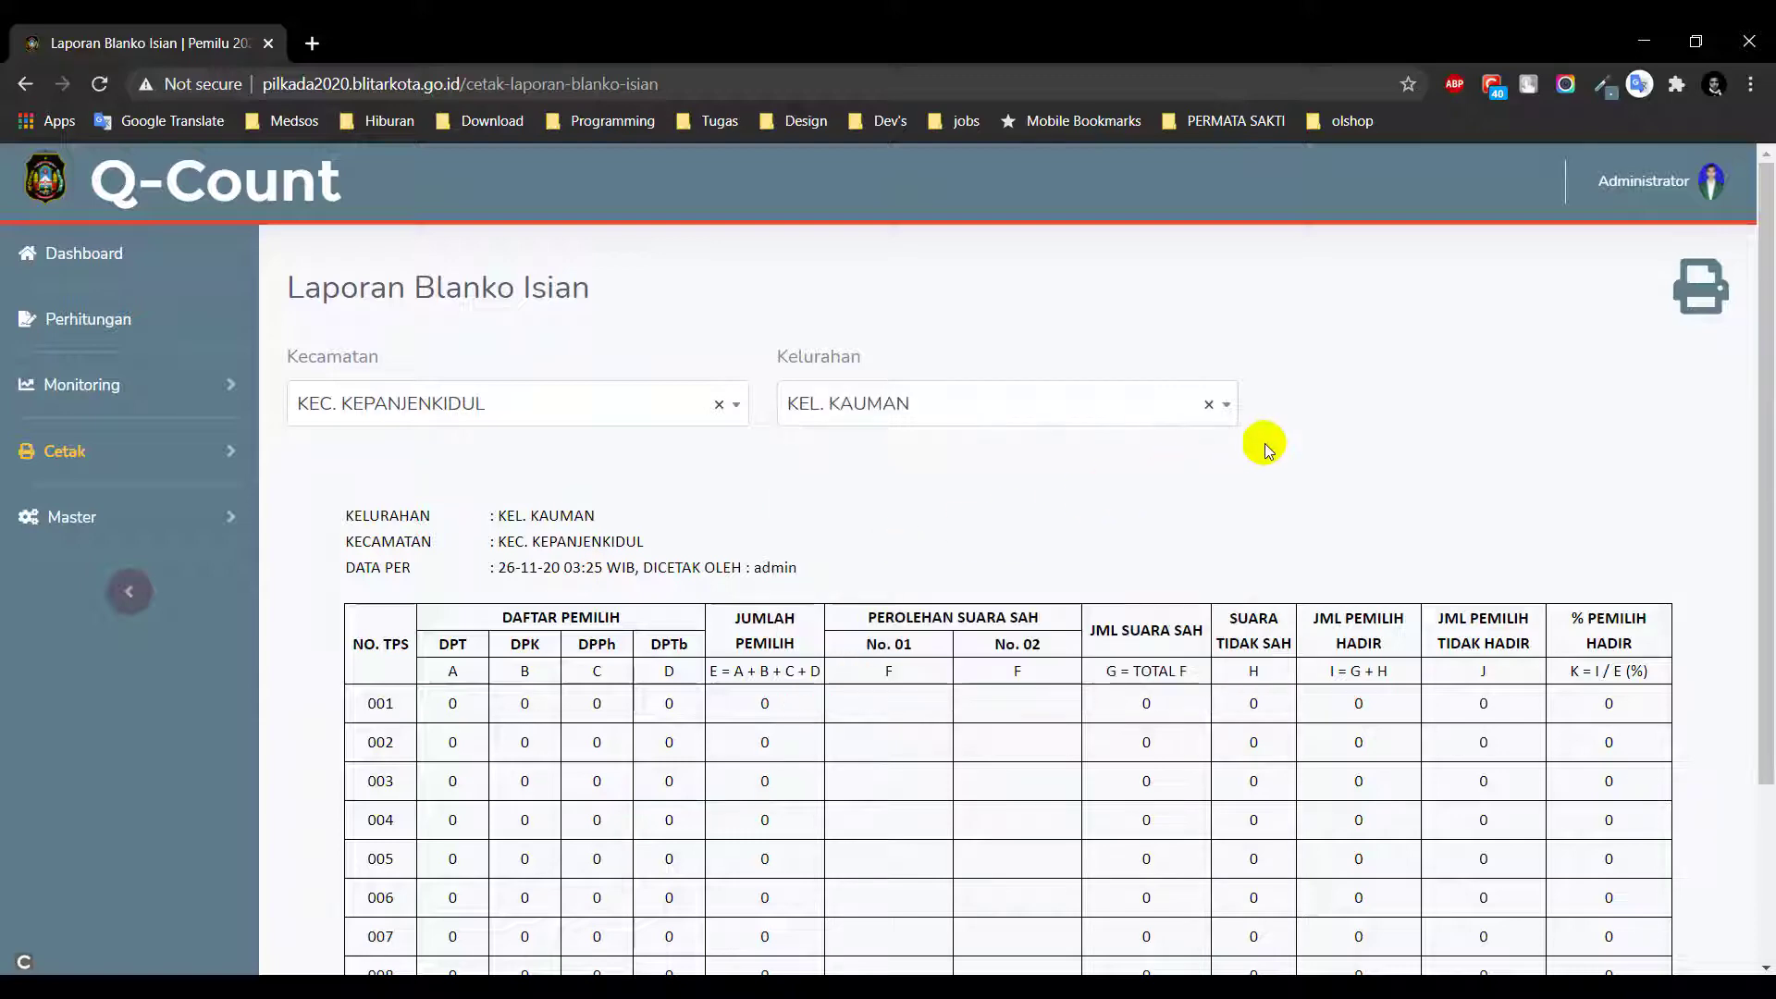
{"action": "scroll", "coordinate": [1301, 480], "scroll_direction": "down", "scroll_amount": 3}
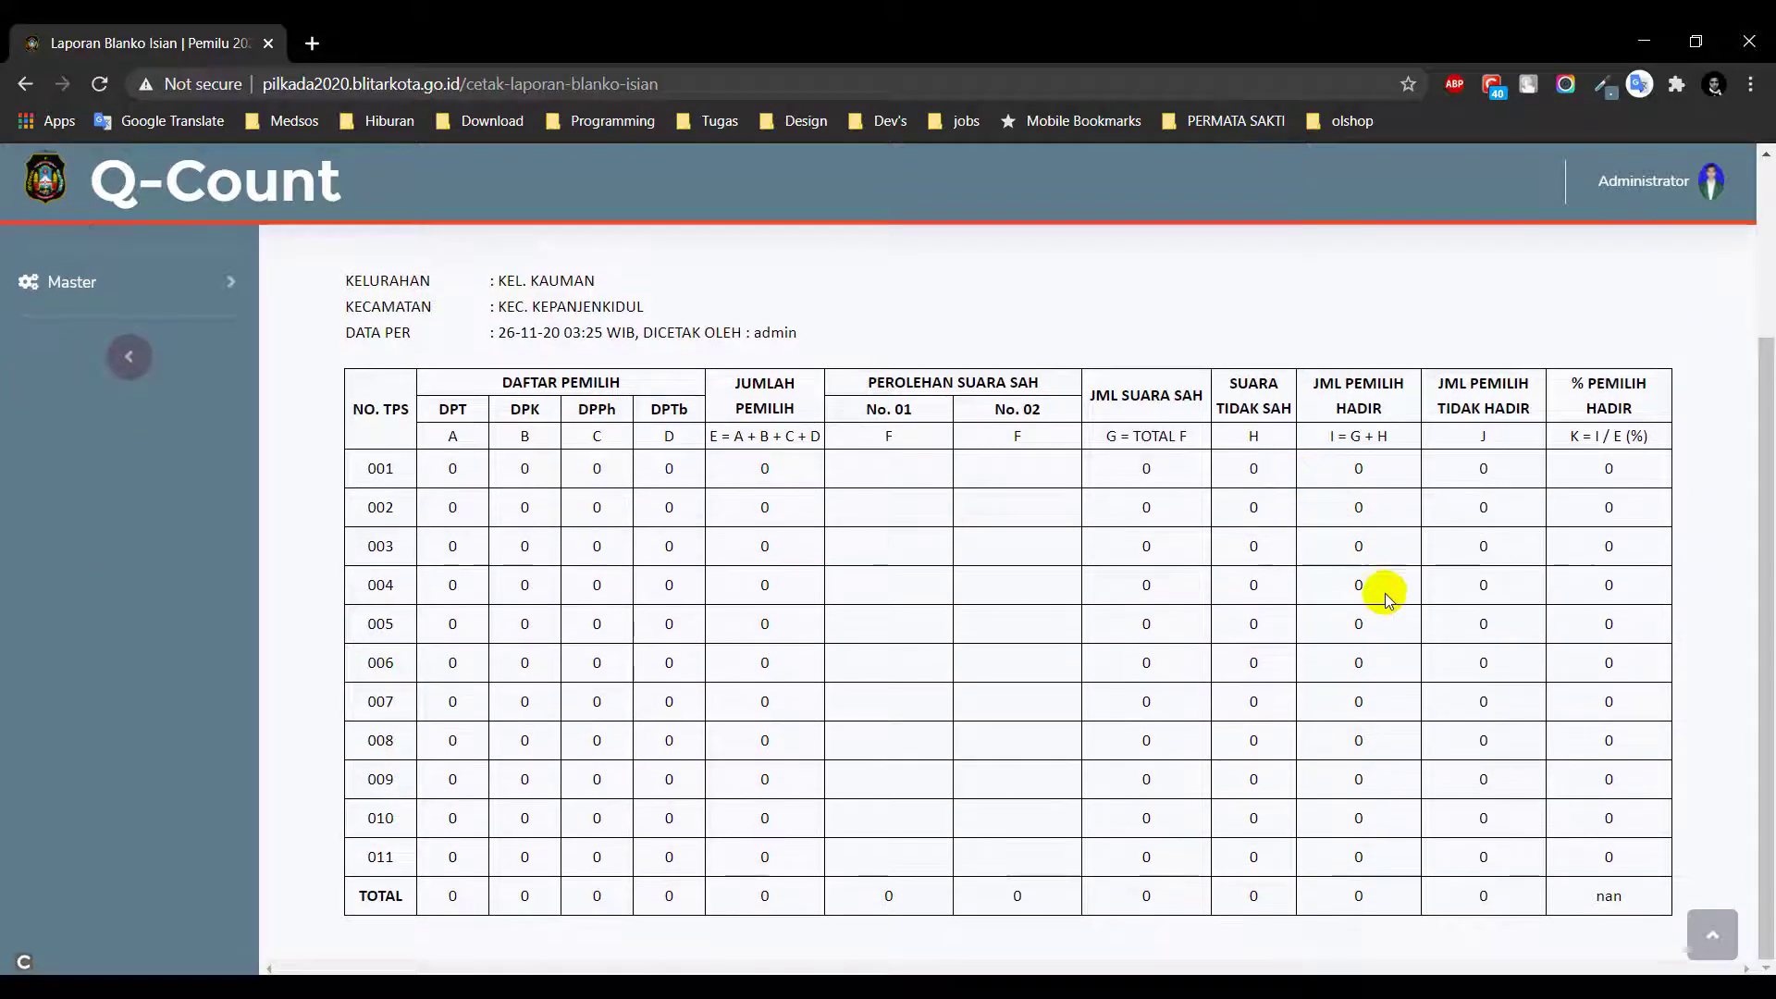
{"action": "scroll", "coordinate": [1385, 592], "scroll_direction": "up", "scroll_amount": 3}
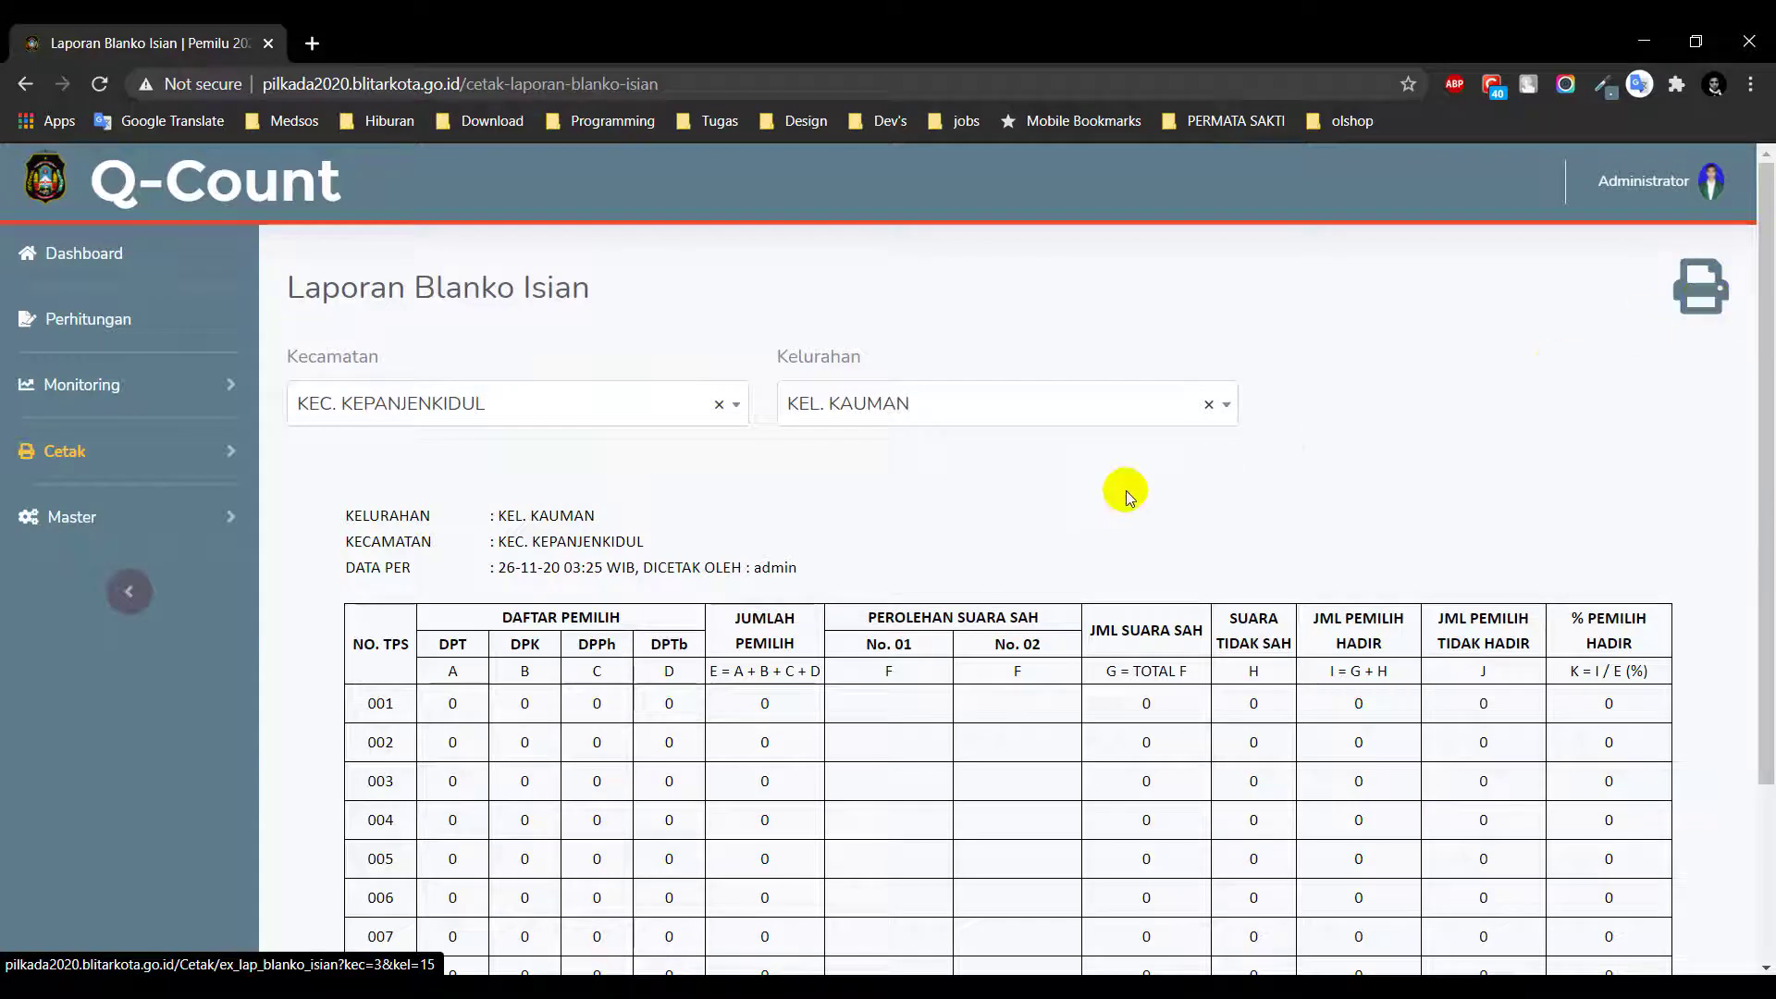
Clear the kelurahan so the report covers all of KEC. KEPANJENKIDUL
{"action": "left_click", "coordinate": [1210, 407]}
{"action": "left_click", "coordinate": [1352, 435]}
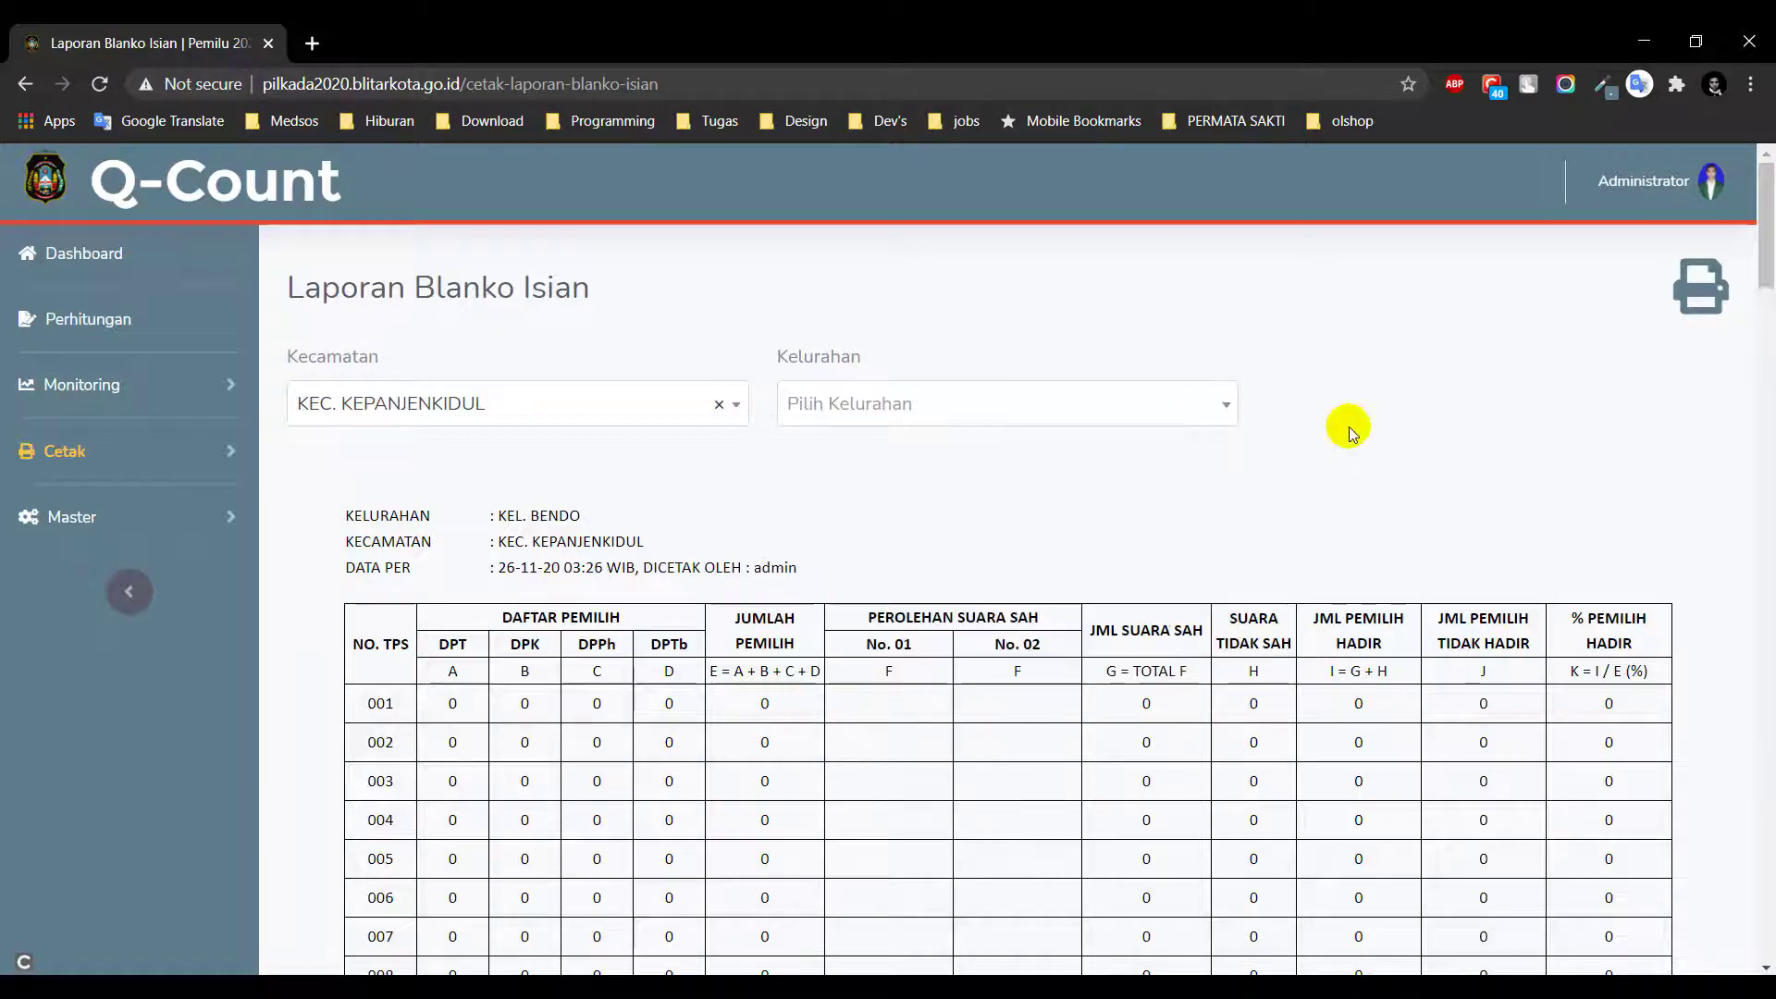
{"action": "scroll", "coordinate": [1540, 473], "scroll_direction": "down", "scroll_amount": 6}
{"action": "scroll", "coordinate": [1540, 474], "scroll_direction": "up", "scroll_amount": 6}
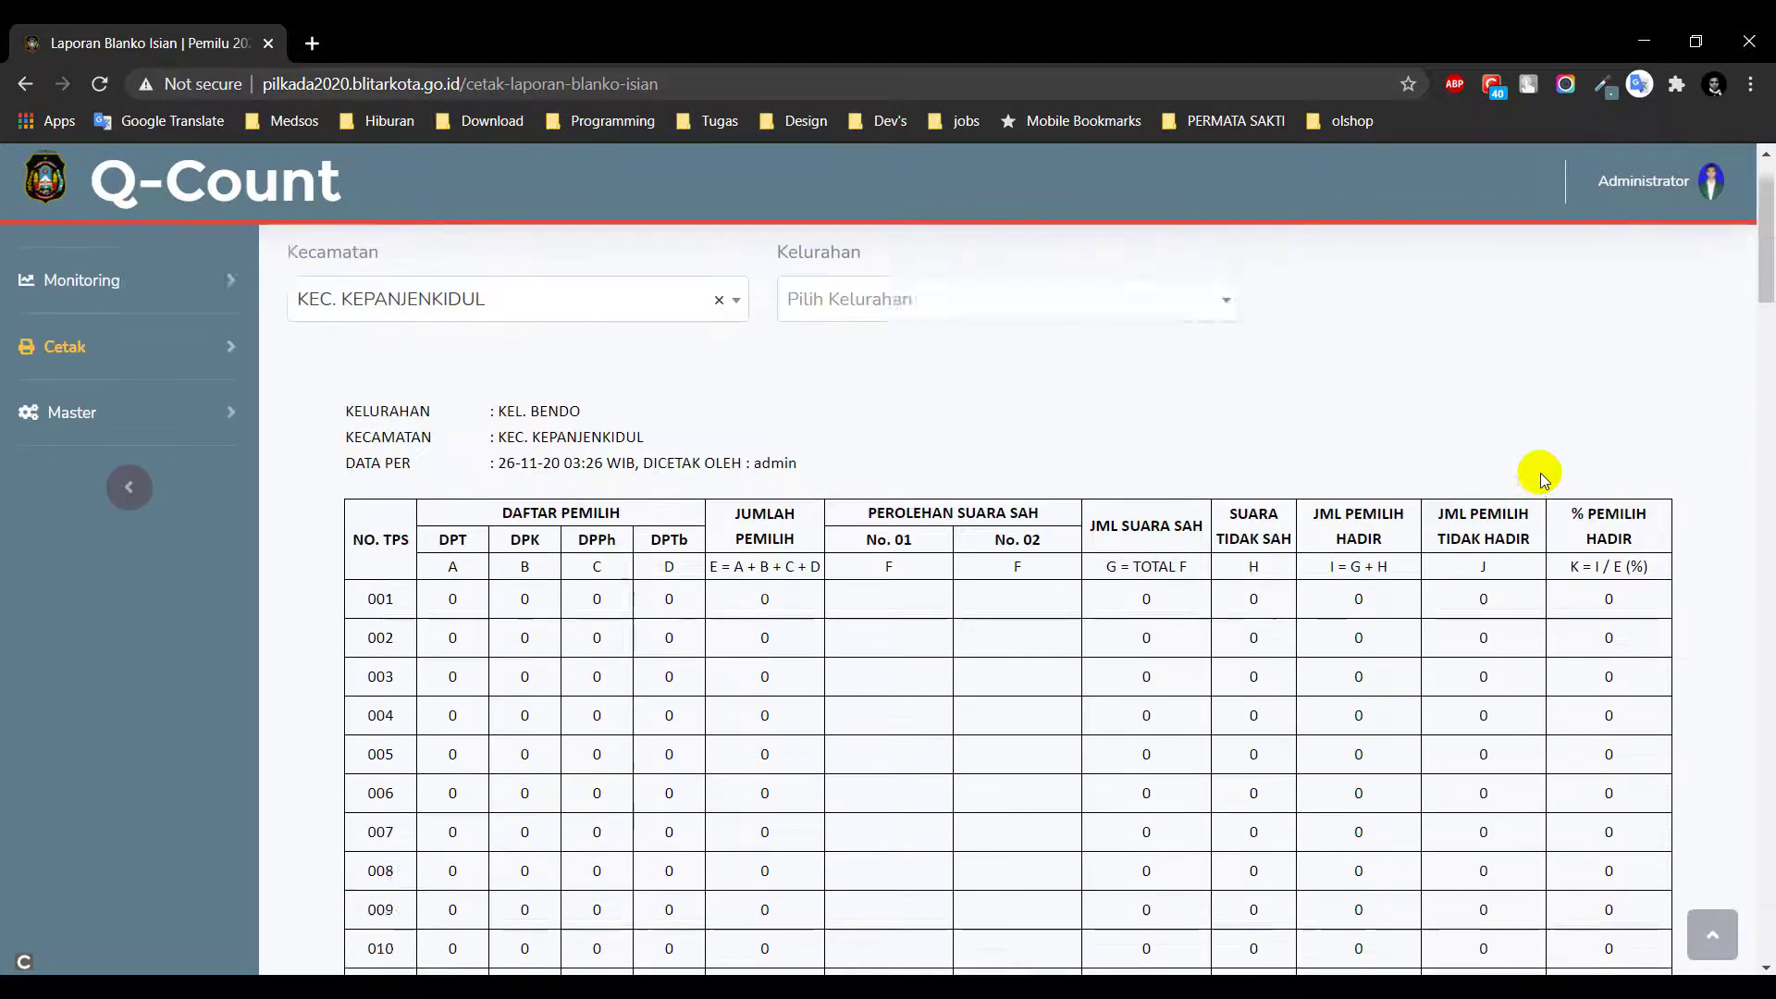
{"action": "left_click", "coordinate": [166, 474]}
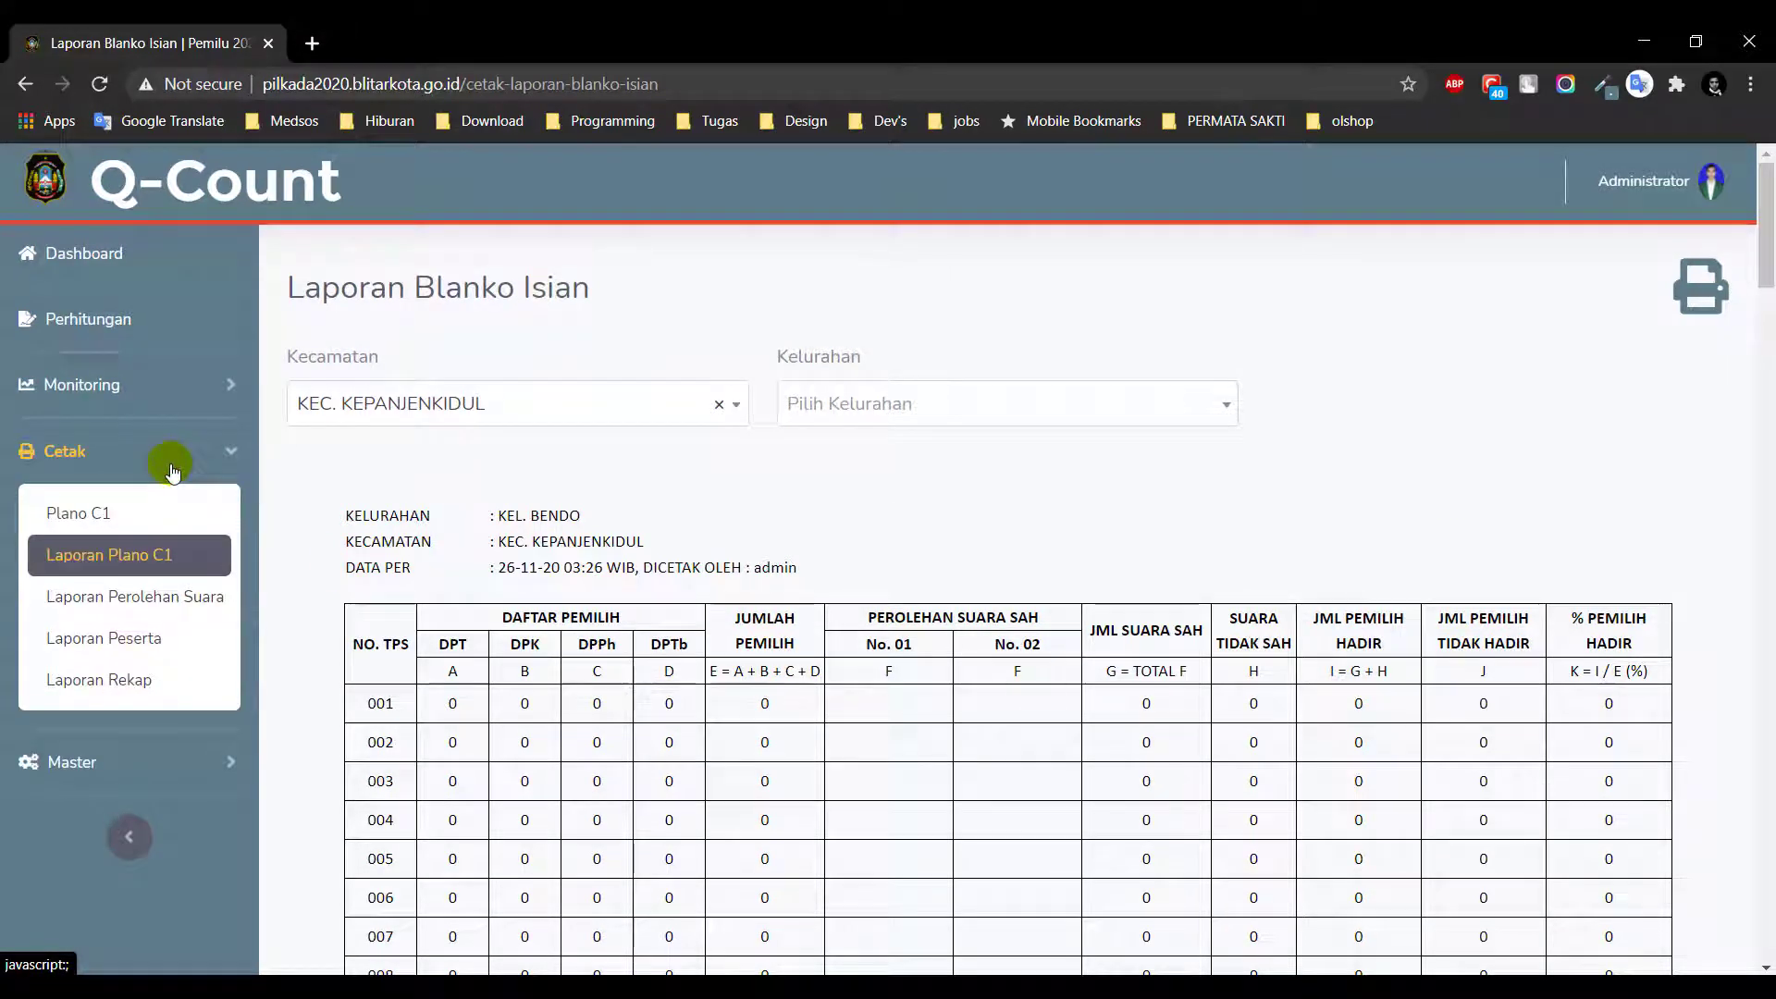
Open Laporan Perolehan Suara, try KEC. KEPANJENKIDUL and KEC. SANANWETAN, then clear the district filter
{"action": "left_click", "coordinate": [170, 596]}
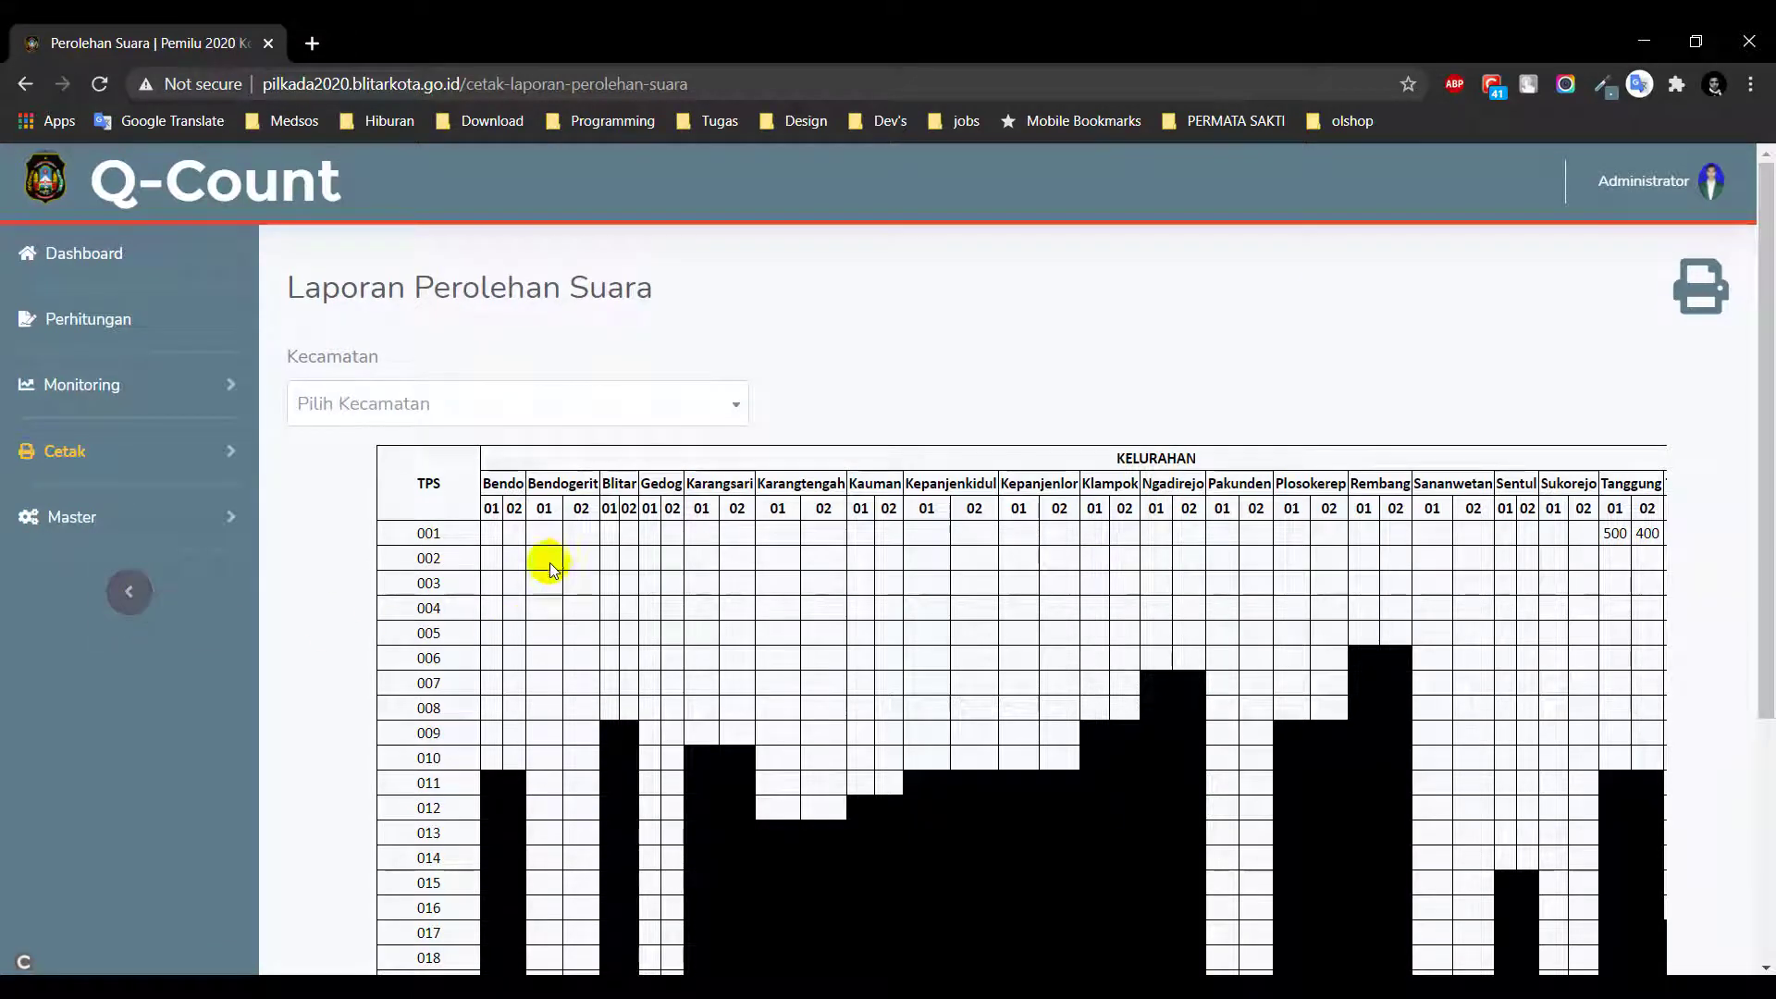
{"action": "scroll", "coordinate": [555, 564], "scroll_direction": "down", "scroll_amount": 2}
{"action": "scroll", "coordinate": [553, 564], "scroll_direction": "down", "scroll_amount": 2}
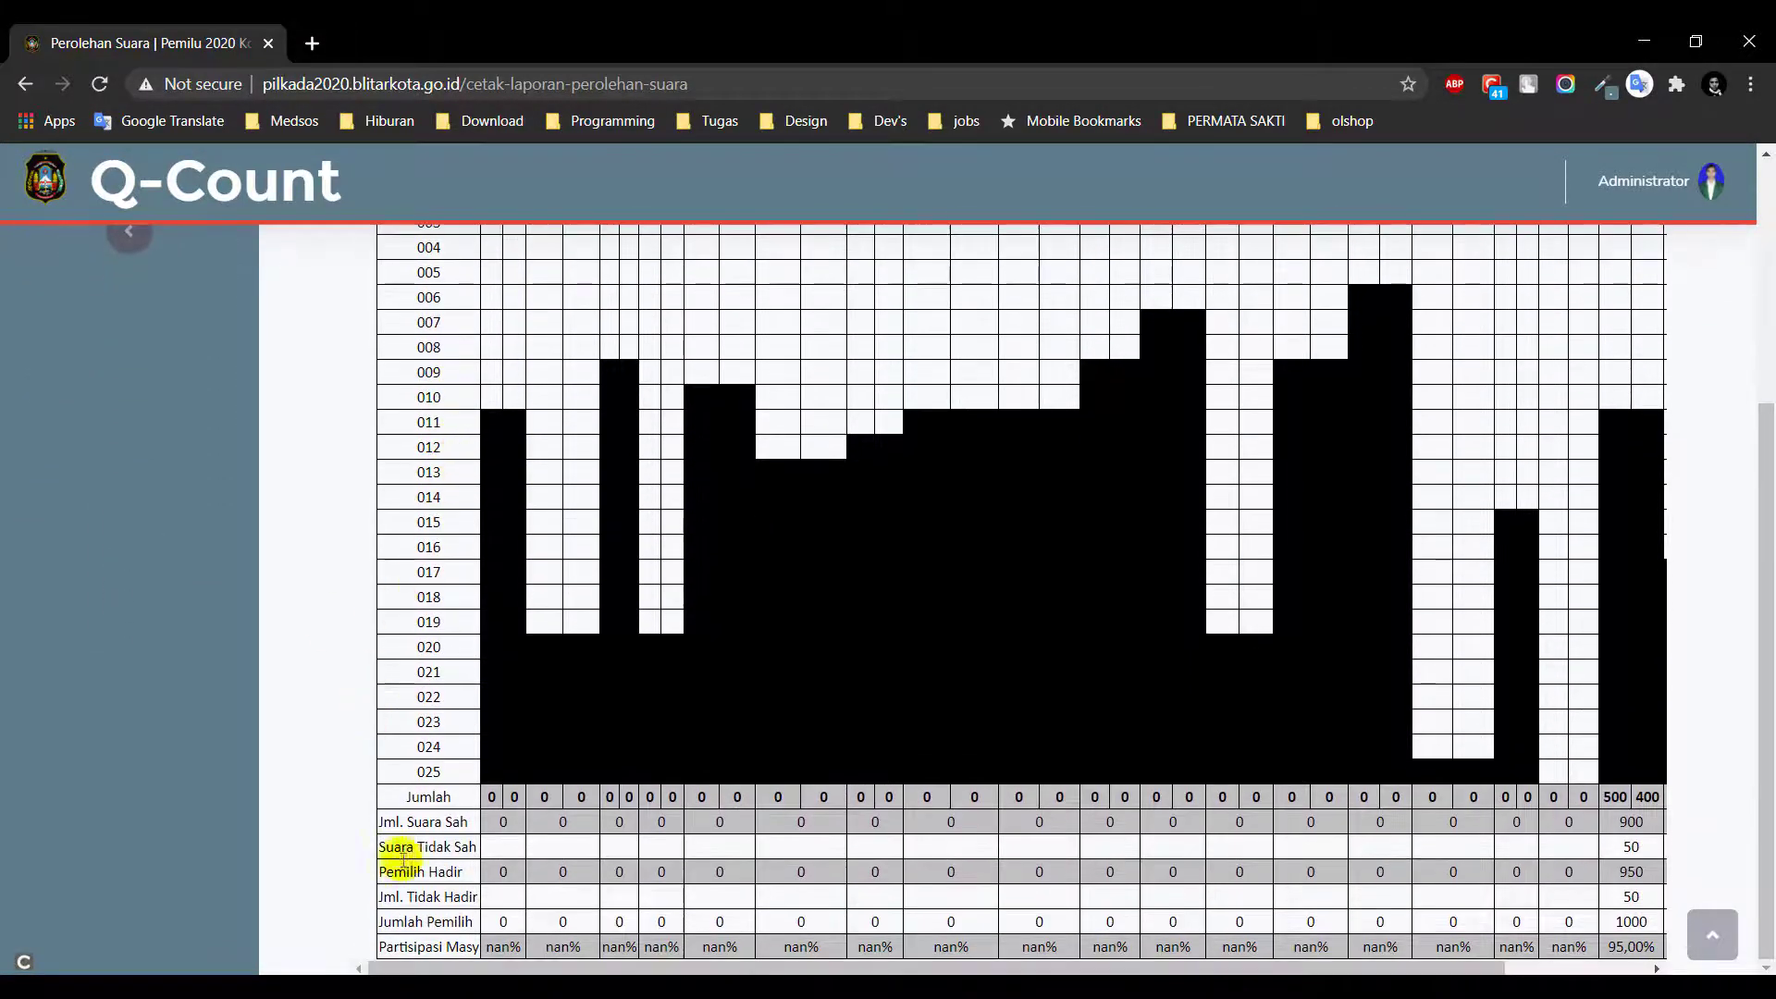
{"action": "scroll", "coordinate": [1429, 860], "scroll_direction": "up", "scroll_amount": 4}
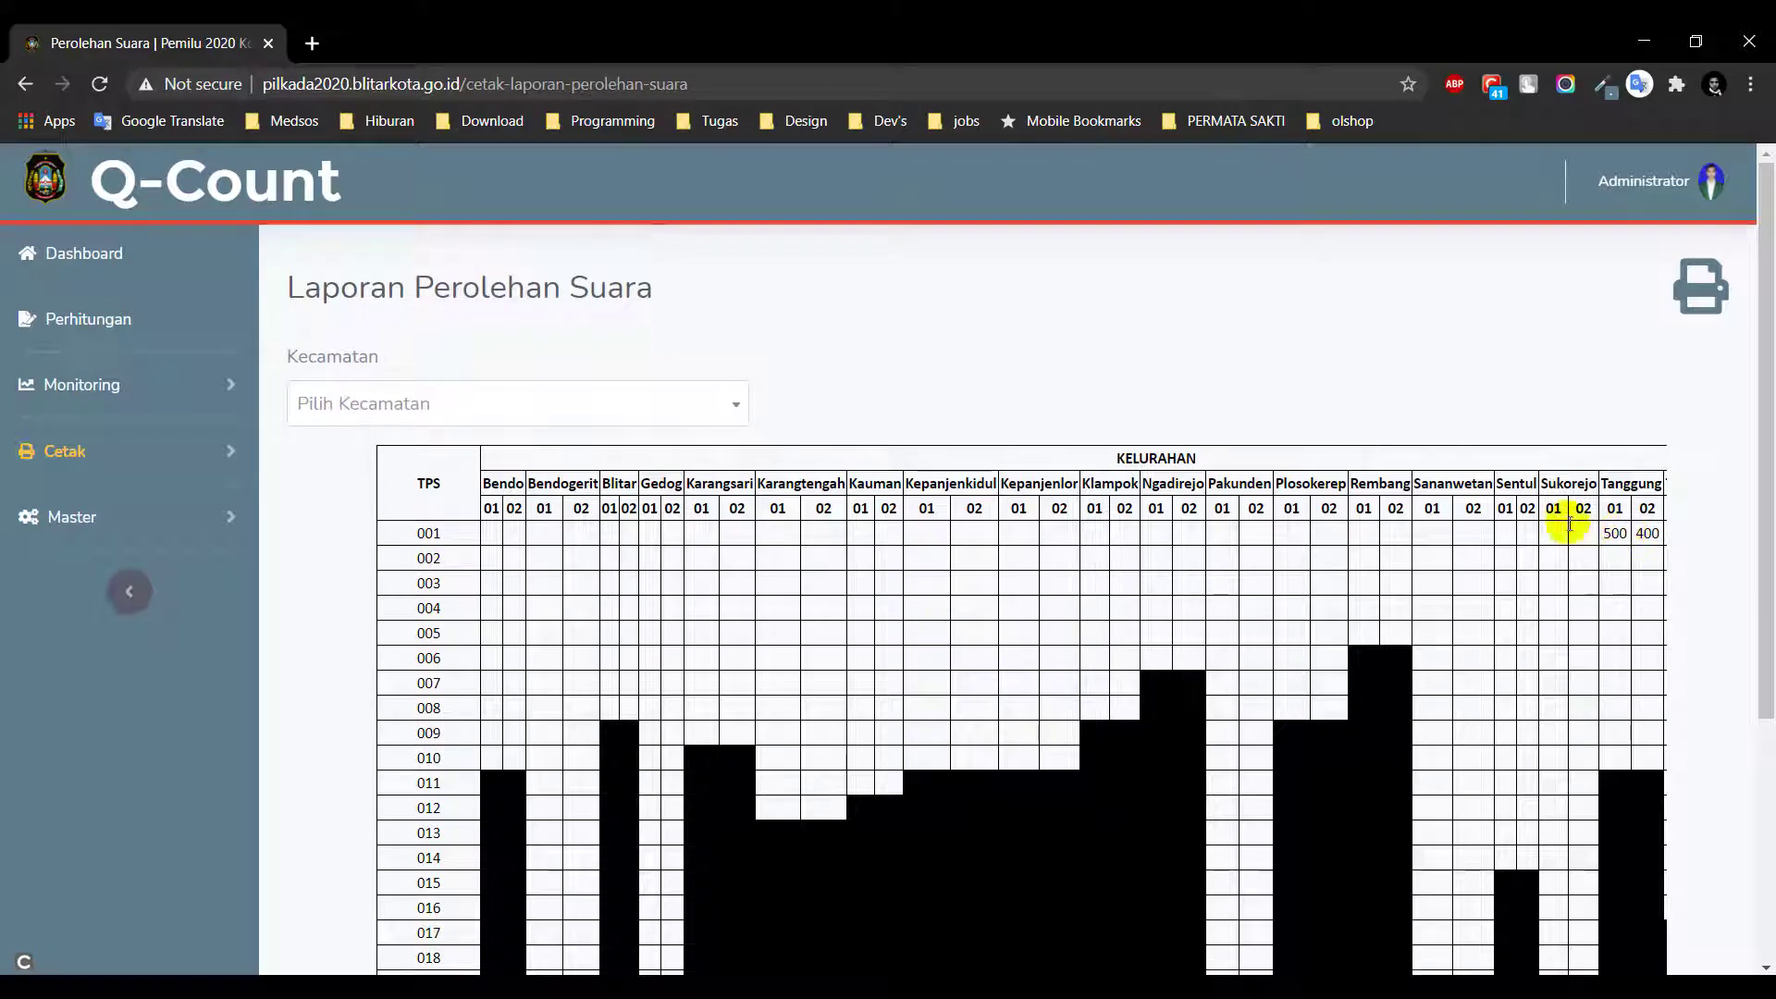
{"action": "left_click", "coordinate": [446, 408]}
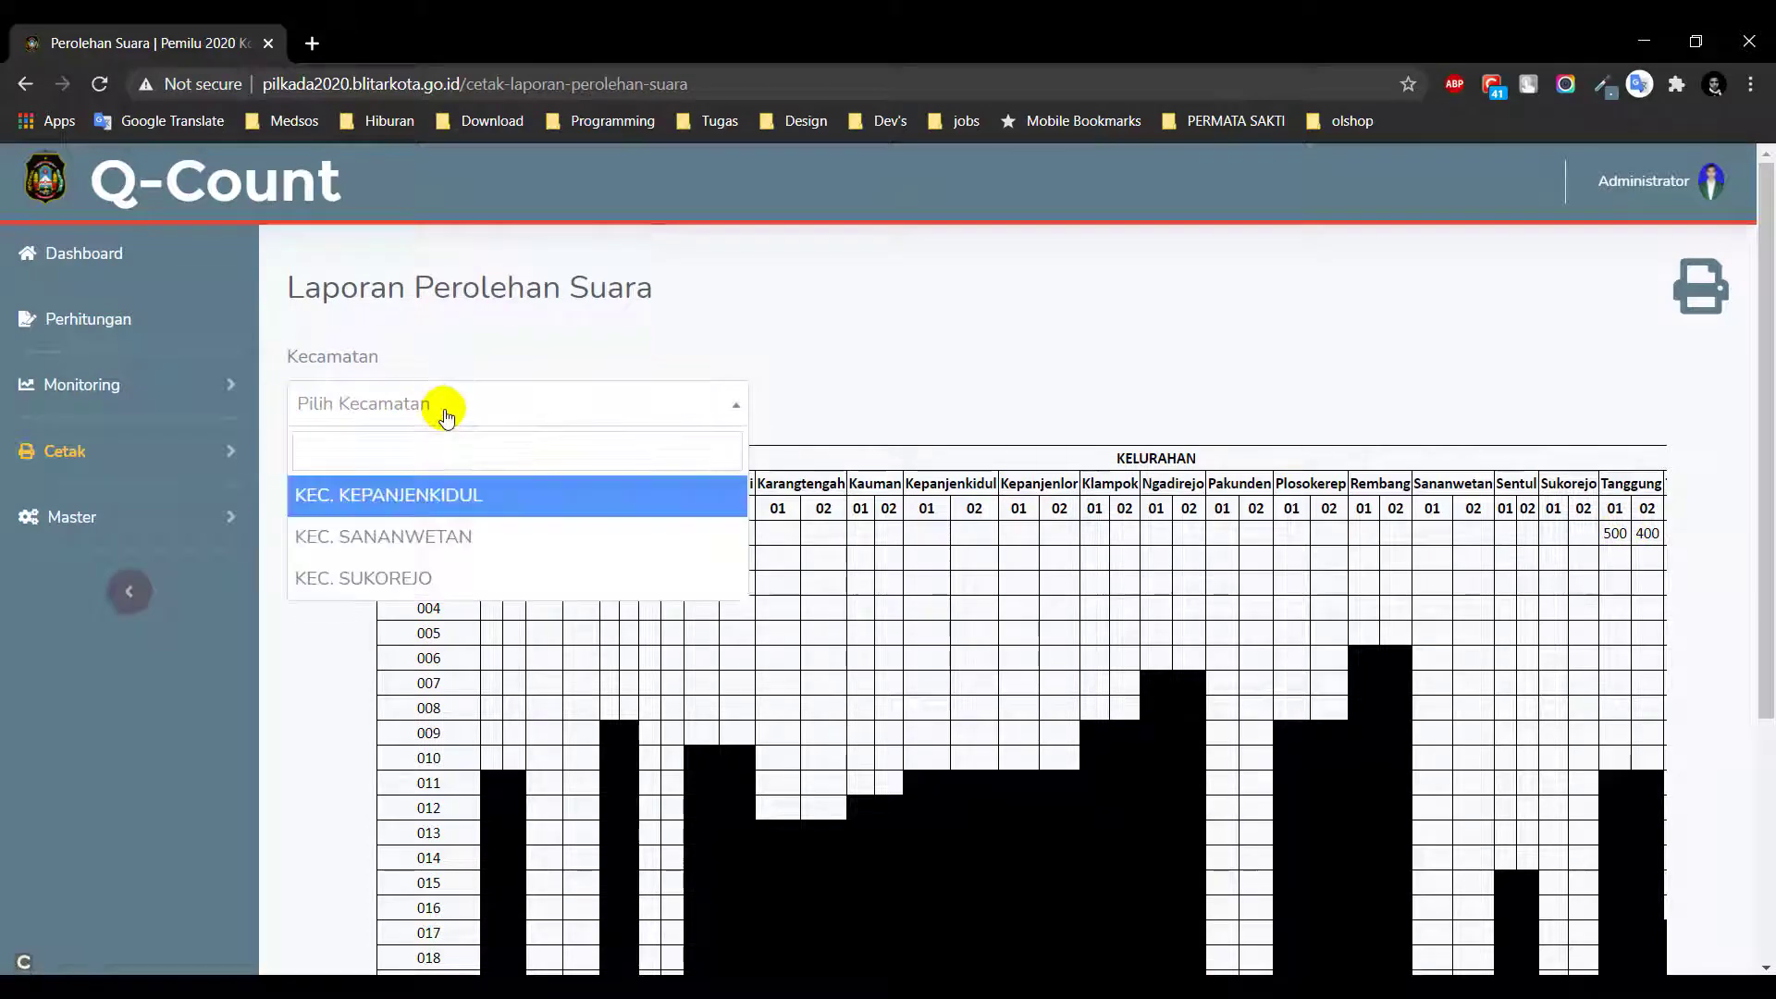
{"action": "left_click", "coordinate": [466, 499]}
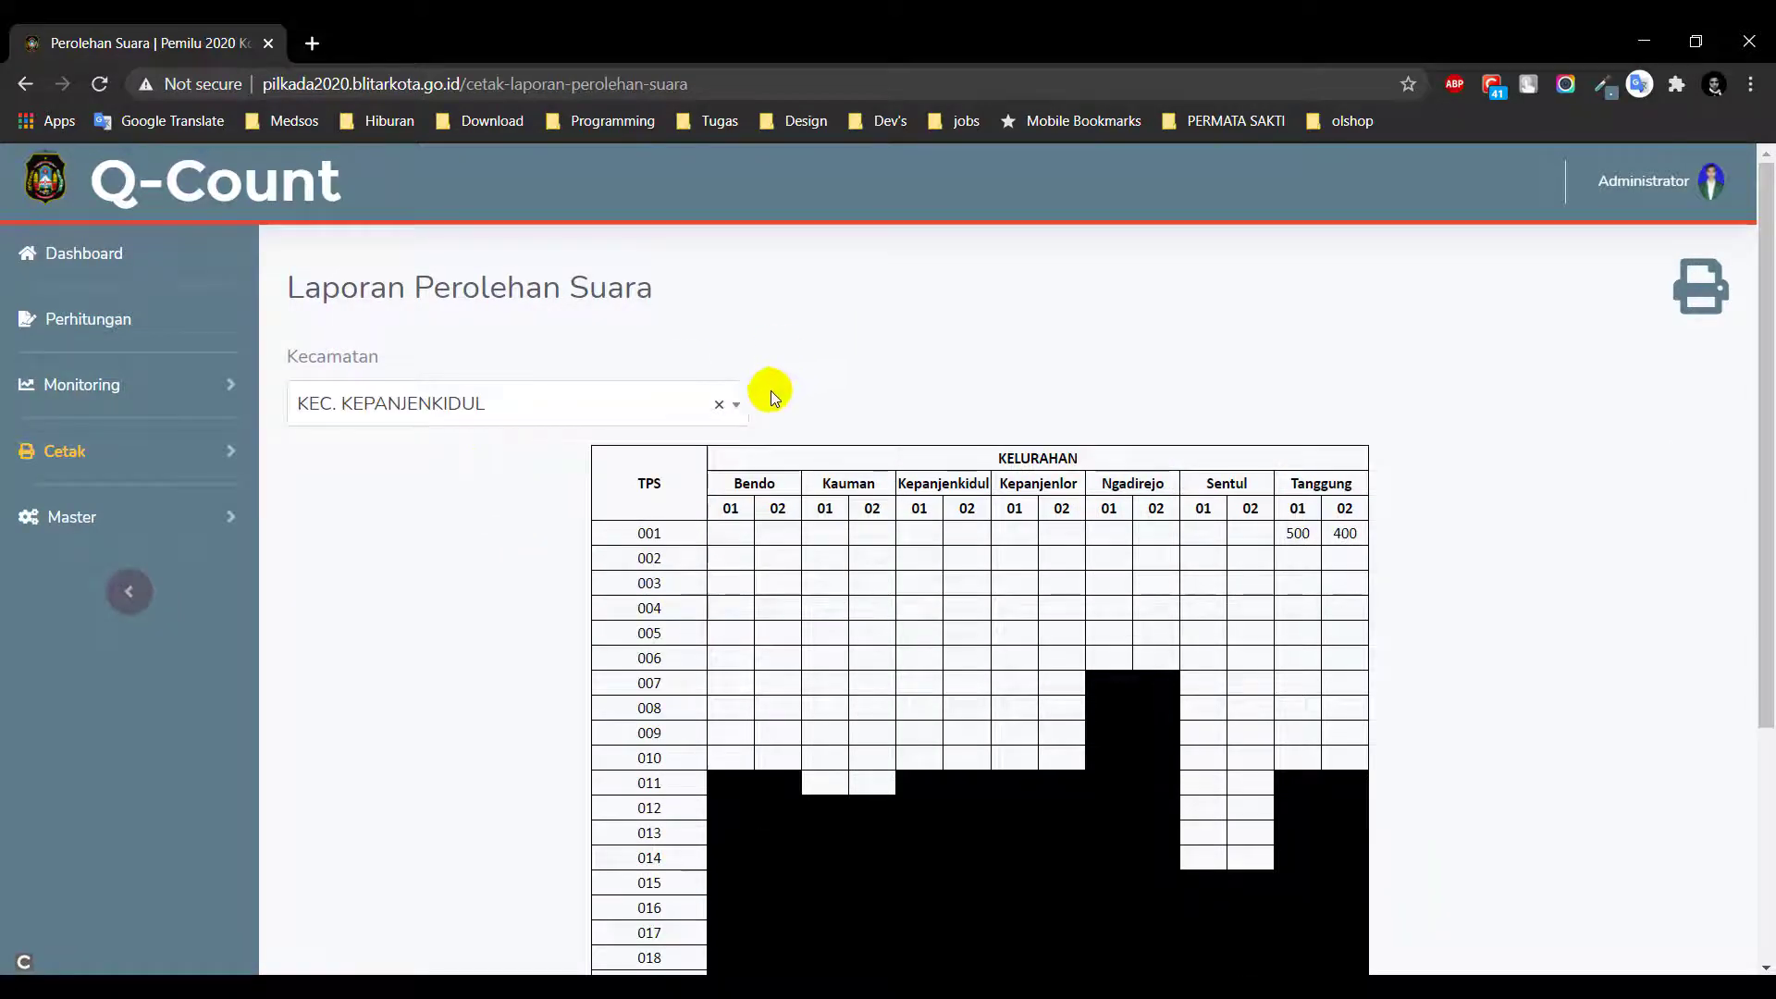
{"action": "left_click", "coordinate": [668, 414]}
{"action": "left_click", "coordinate": [634, 533]}
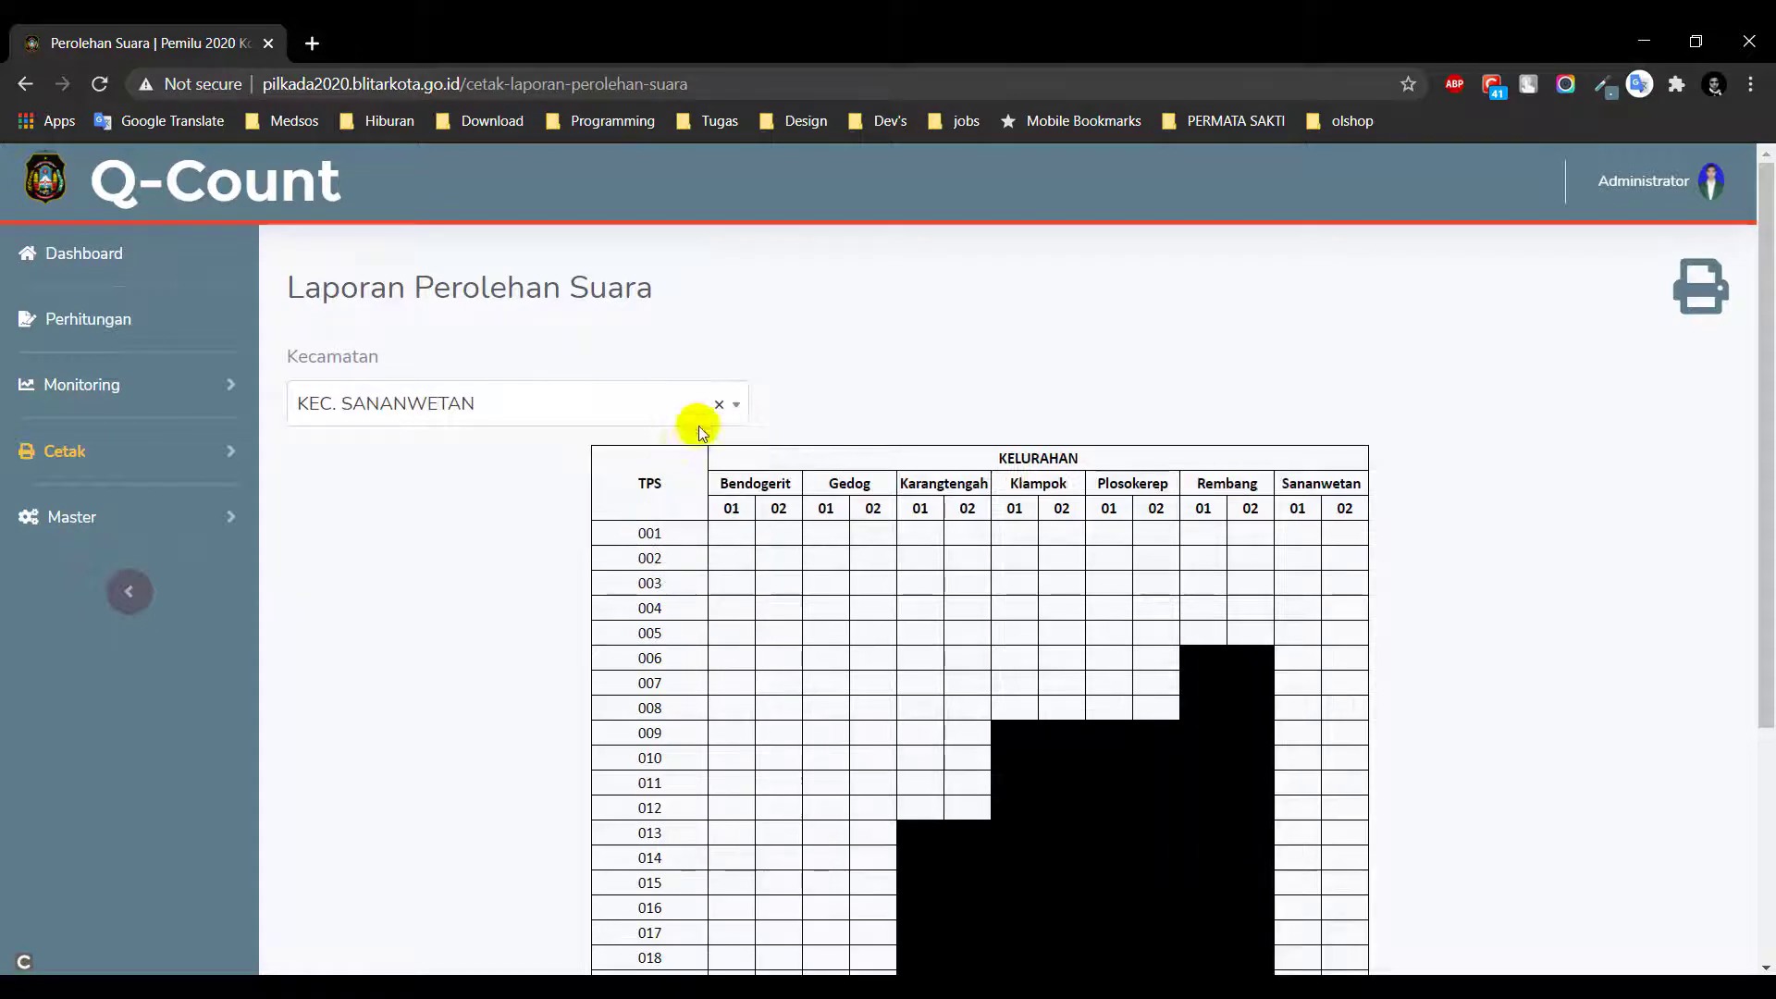
{"action": "left_click", "coordinate": [719, 404]}
{"action": "left_click", "coordinate": [825, 369]}
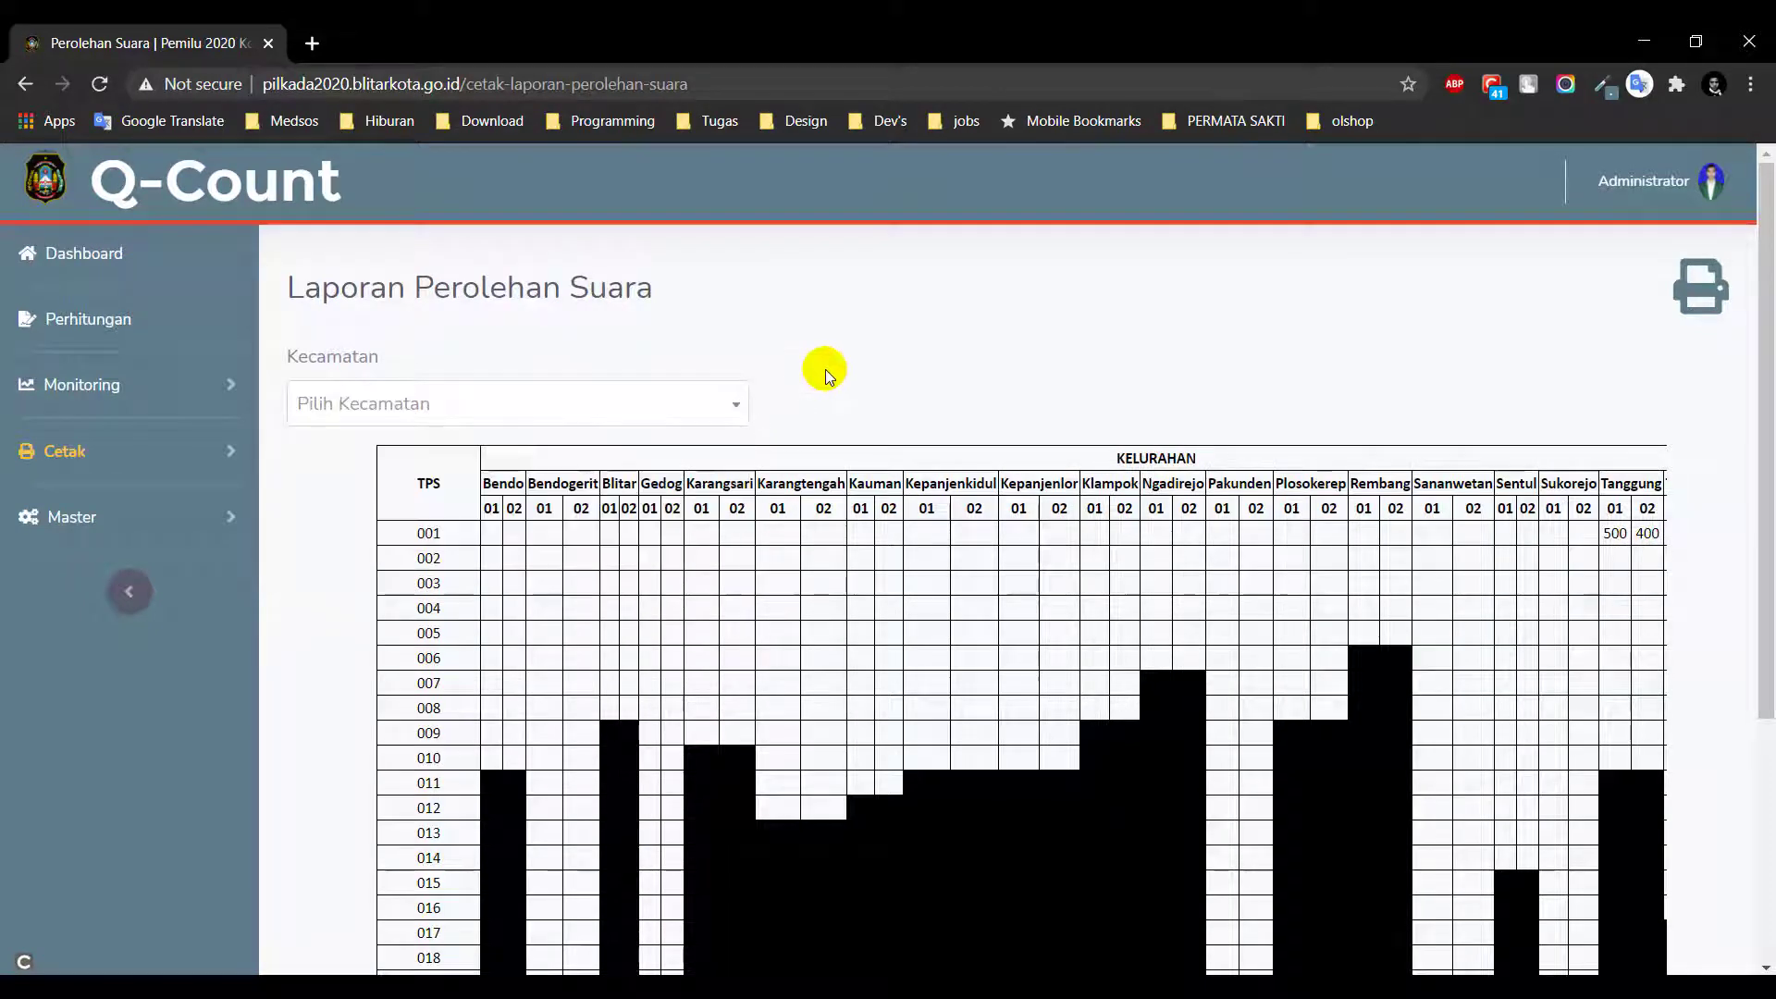
Open the printable vote report, cancel printing, and close the Document tab
{"action": "left_click", "coordinate": [1705, 298]}
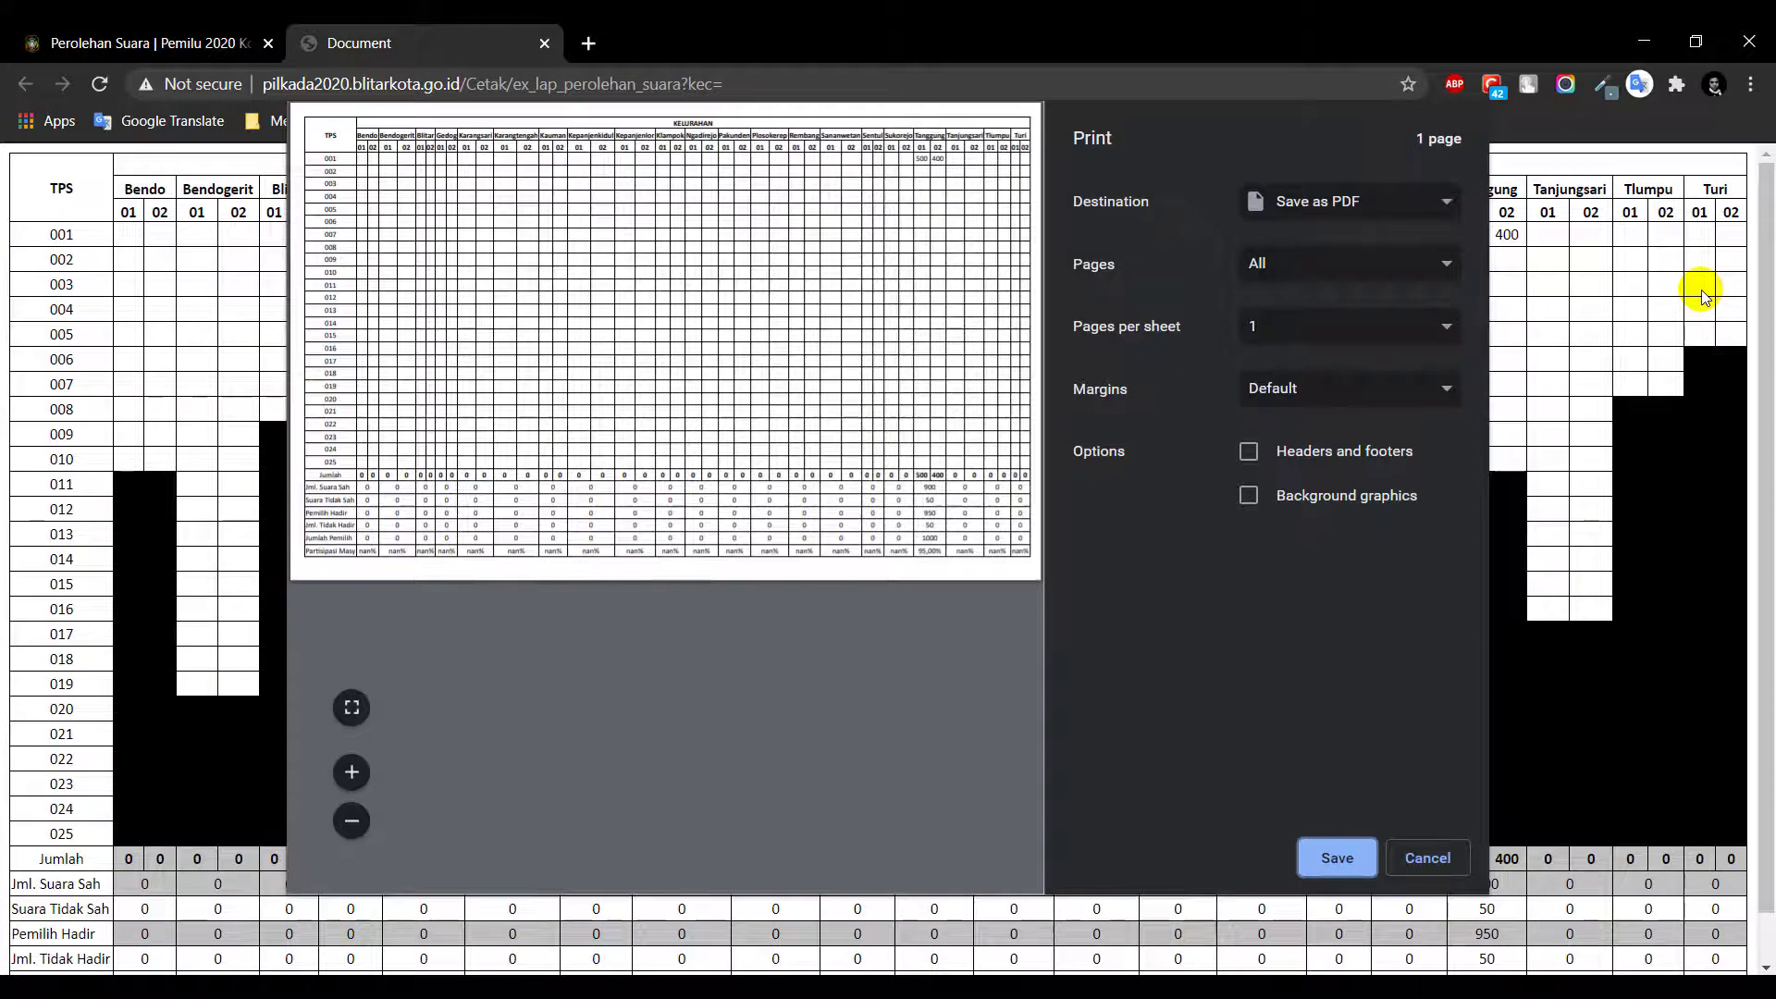
{"action": "left_click", "coordinate": [1440, 856]}
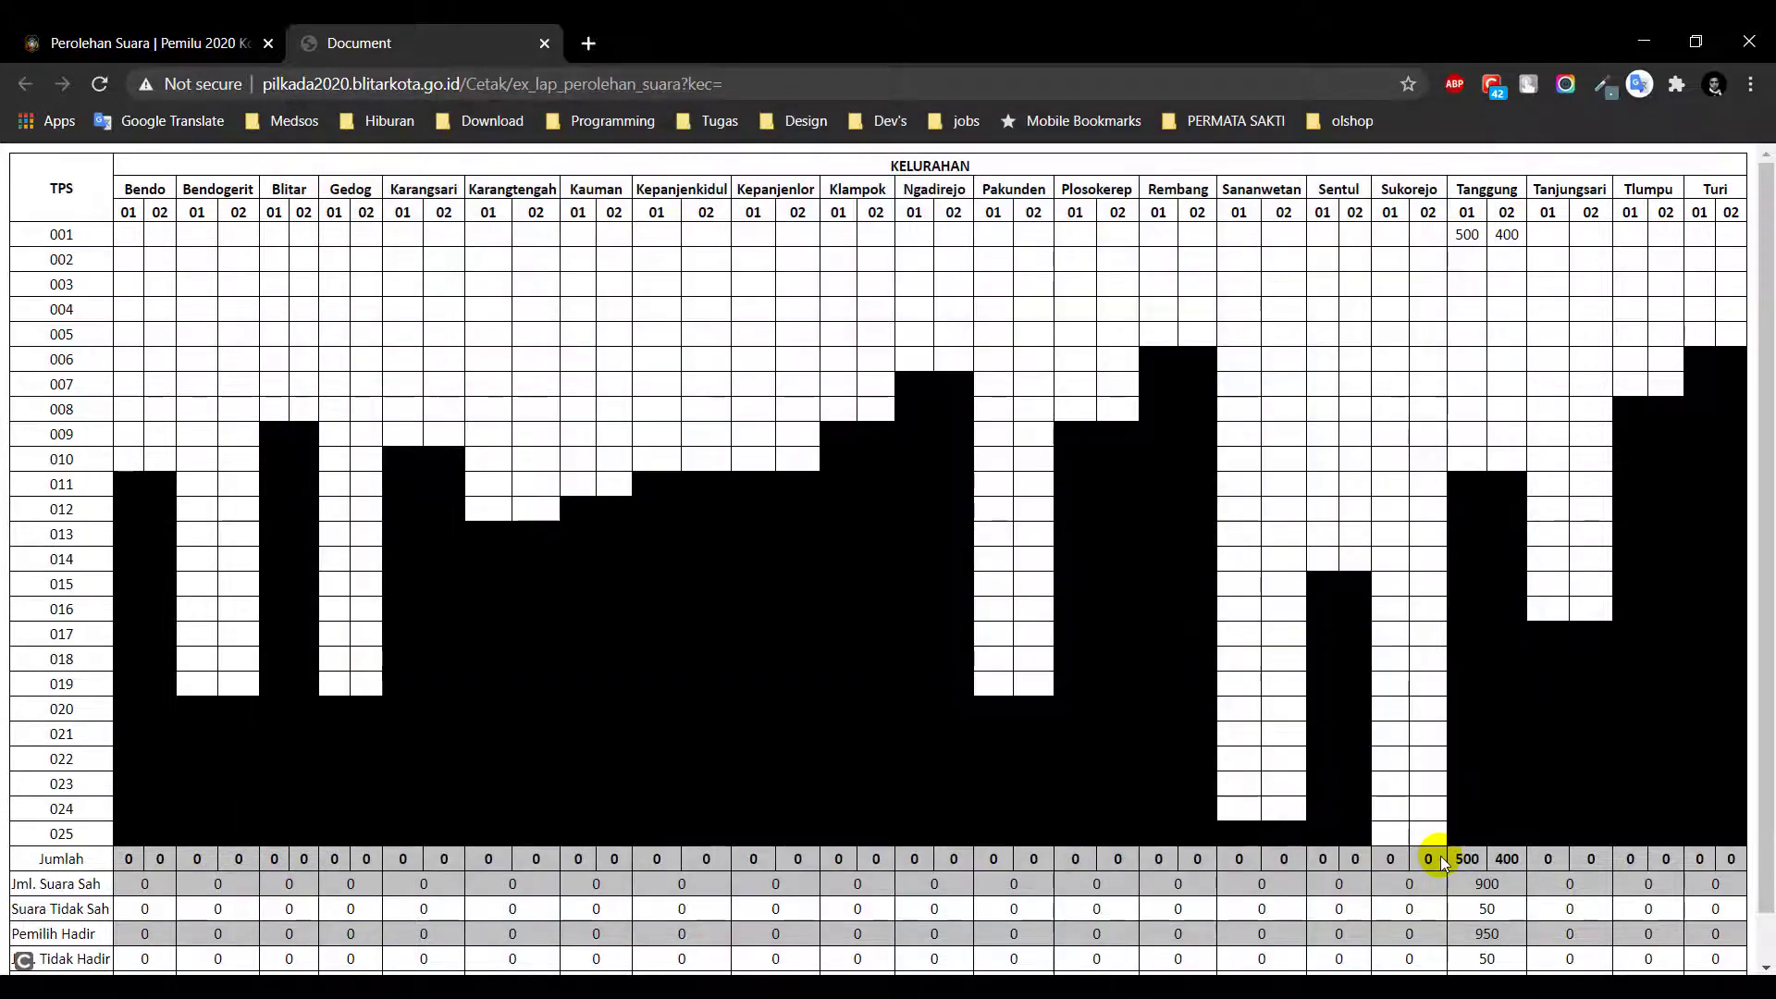
{"action": "left_click", "coordinate": [545, 44]}
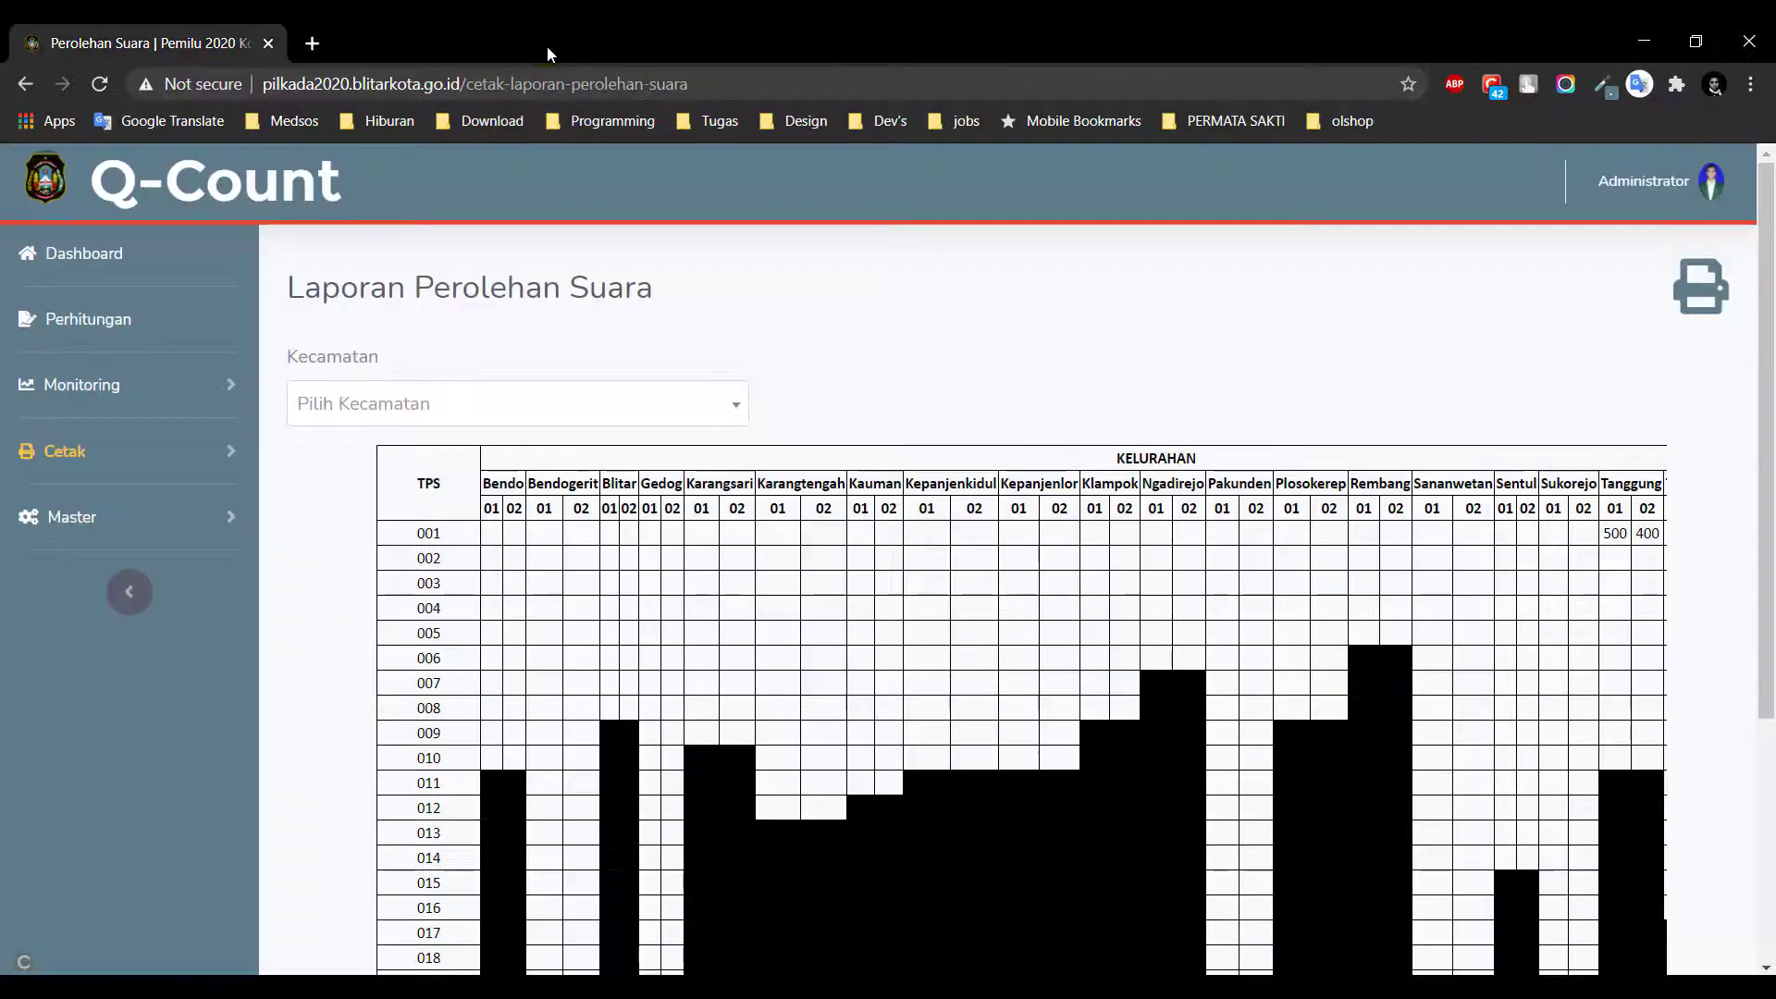
{"action": "left_click", "coordinate": [146, 451]}
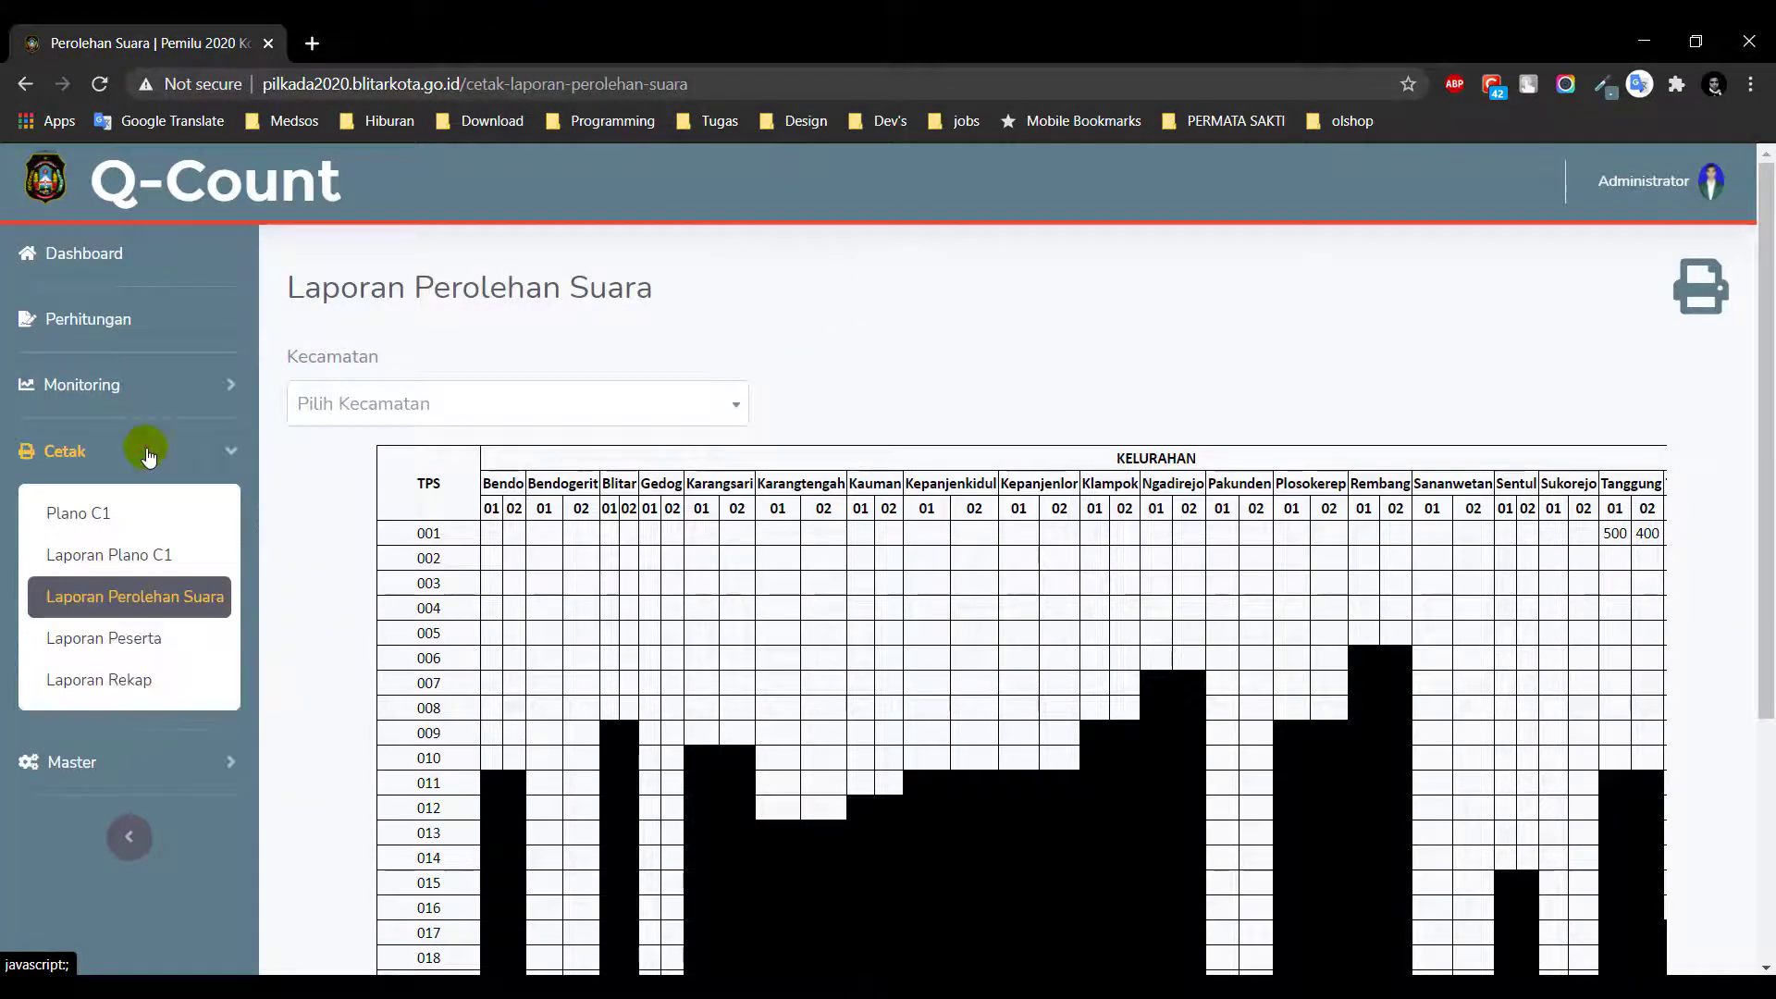
Open Laporan Peserta, filter to KEC. KEPANJENKIDUL with KEL. KAUMAN then KEL. KEPANJENKIDUL, and clear
{"action": "left_click", "coordinate": [119, 639]}
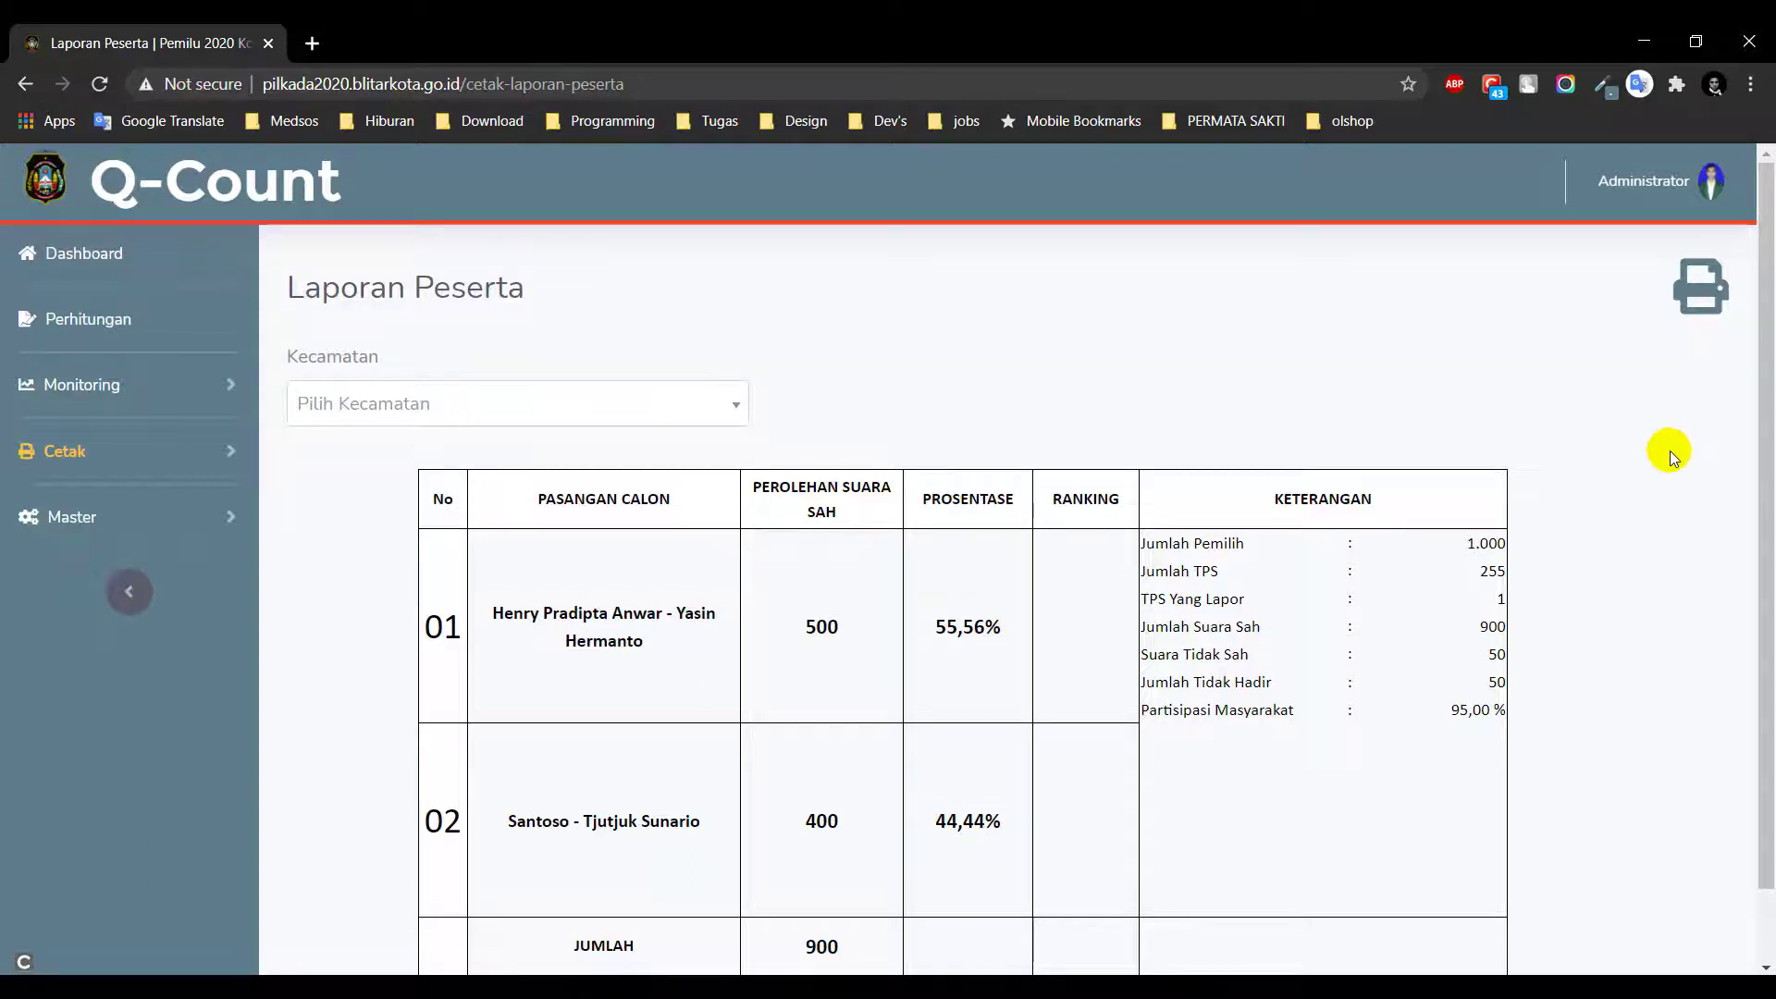
{"action": "scroll", "coordinate": [1046, 376], "scroll_direction": "down", "scroll_amount": 1}
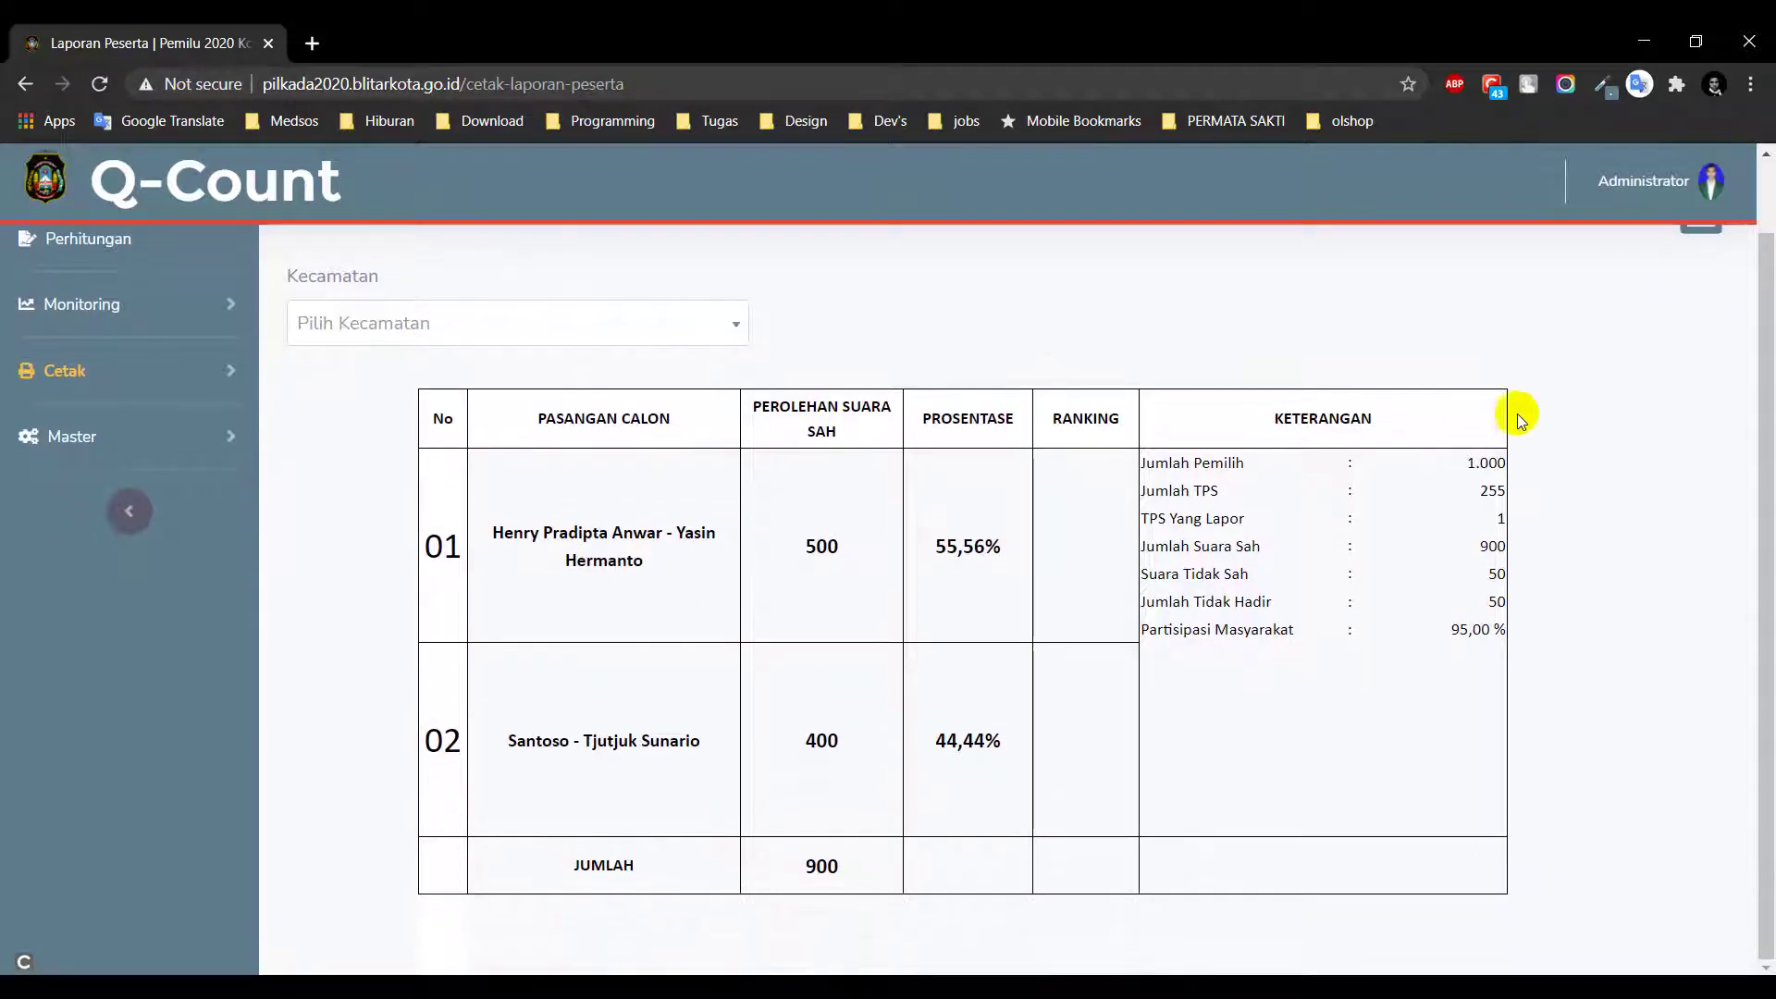
{"action": "scroll", "coordinate": [1611, 420], "scroll_direction": "up", "scroll_amount": 1}
{"action": "left_click", "coordinate": [642, 404]}
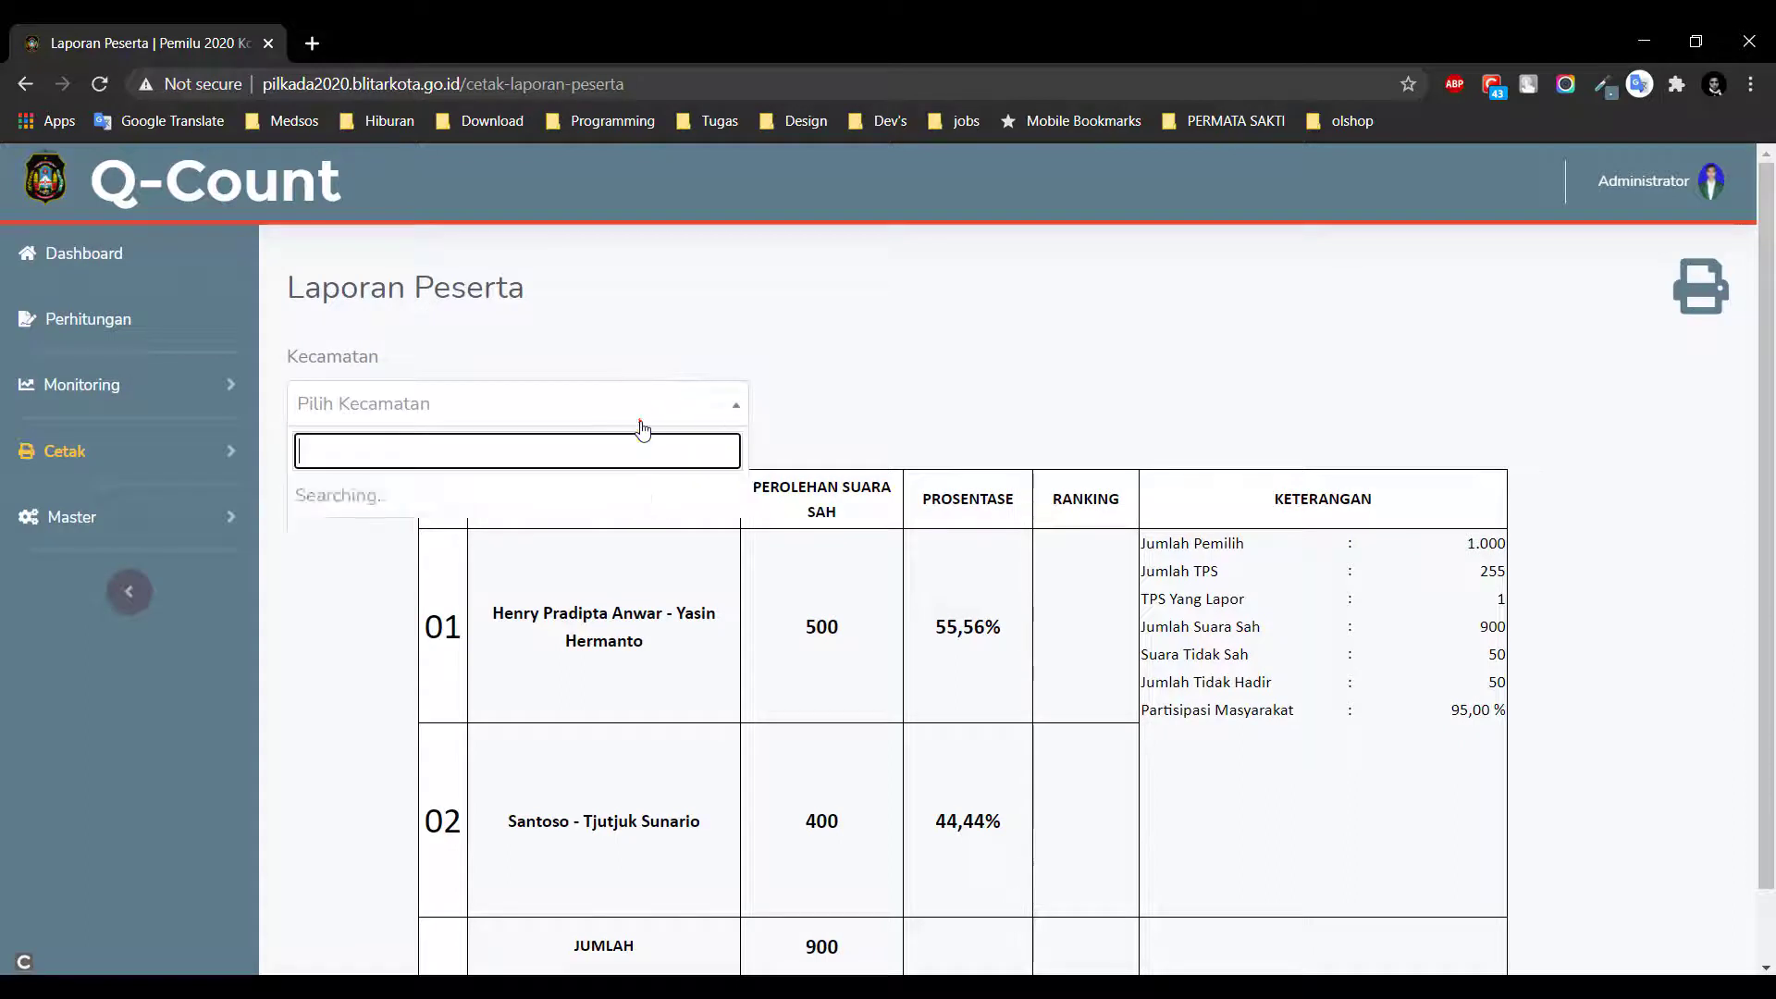
{"action": "left_click", "coordinate": [639, 492]}
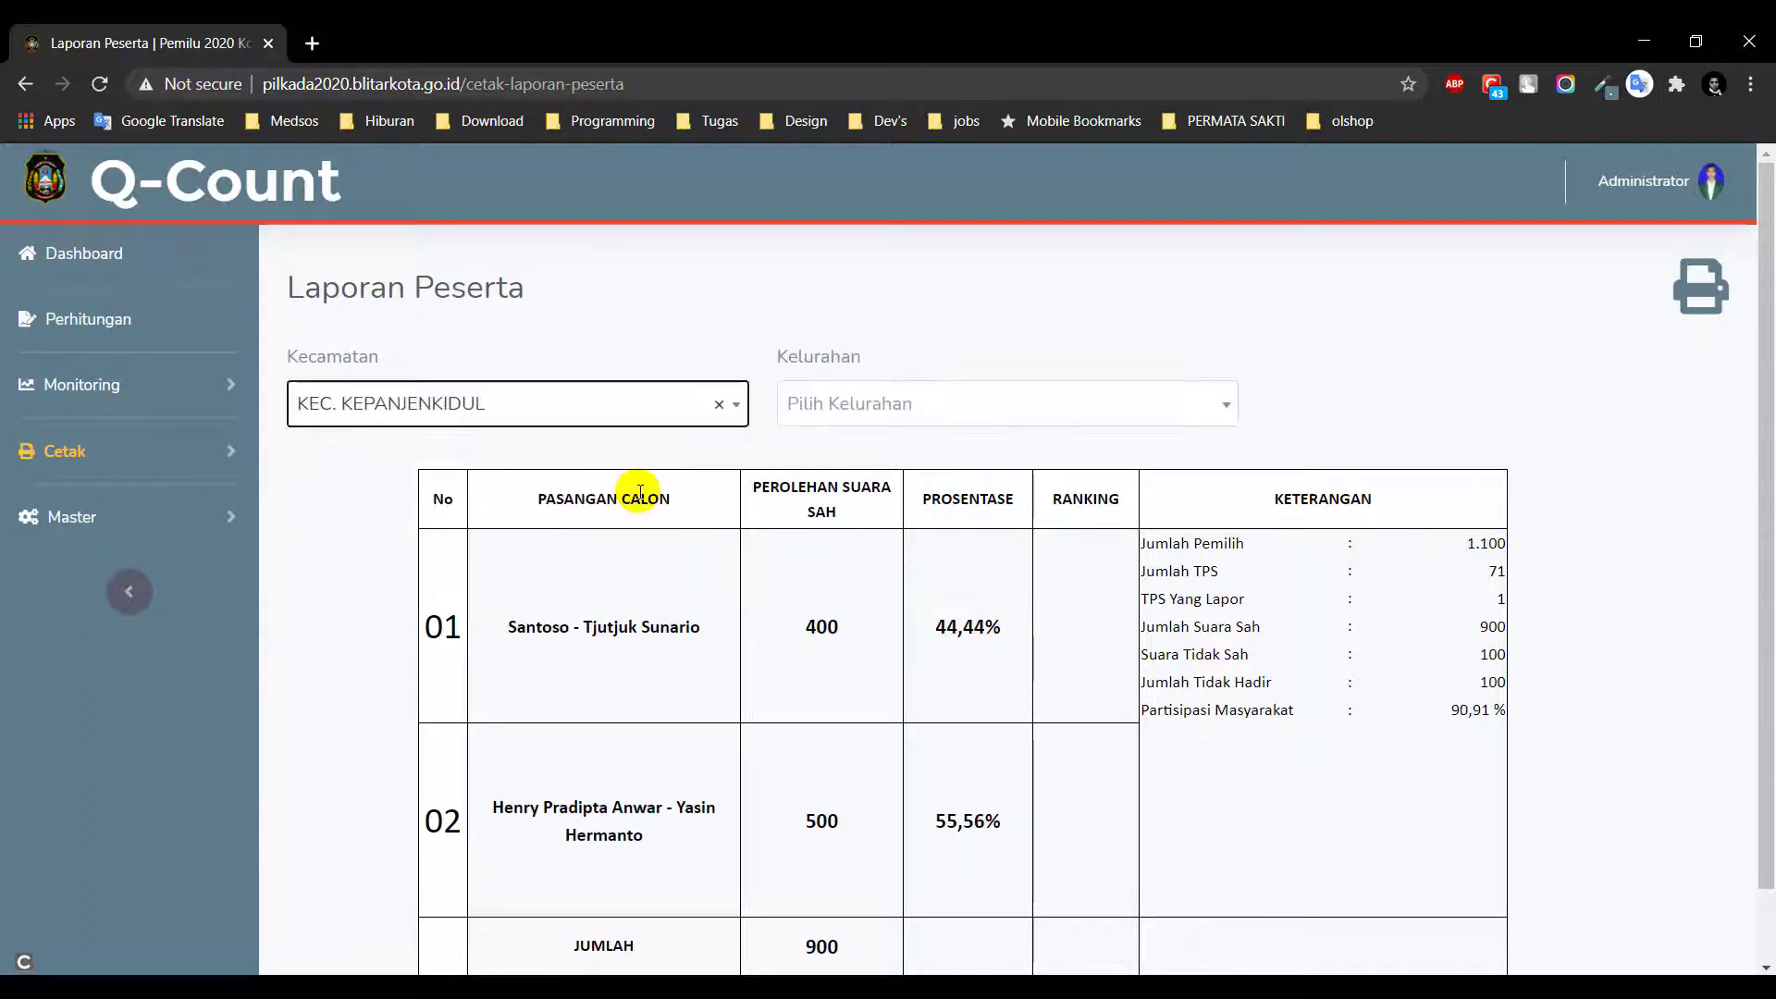
{"action": "left_click", "coordinate": [1023, 403]}
{"action": "left_click", "coordinate": [1025, 525]}
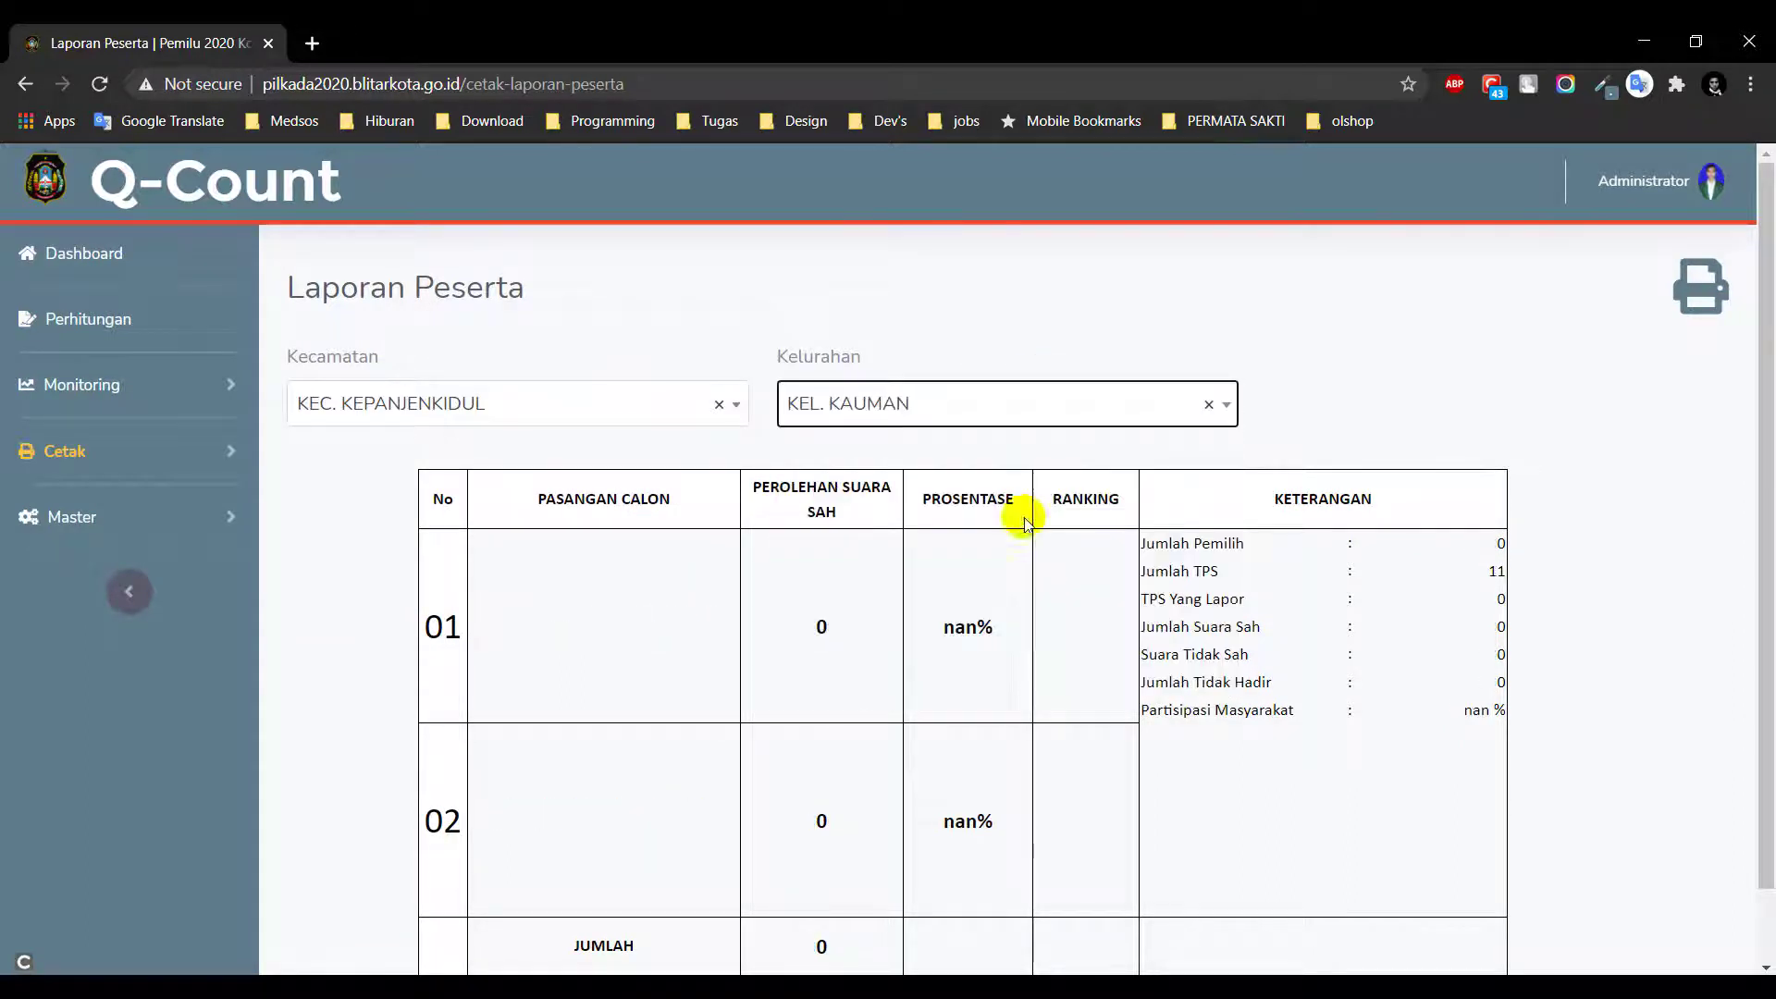
{"action": "left_click", "coordinate": [1130, 409]}
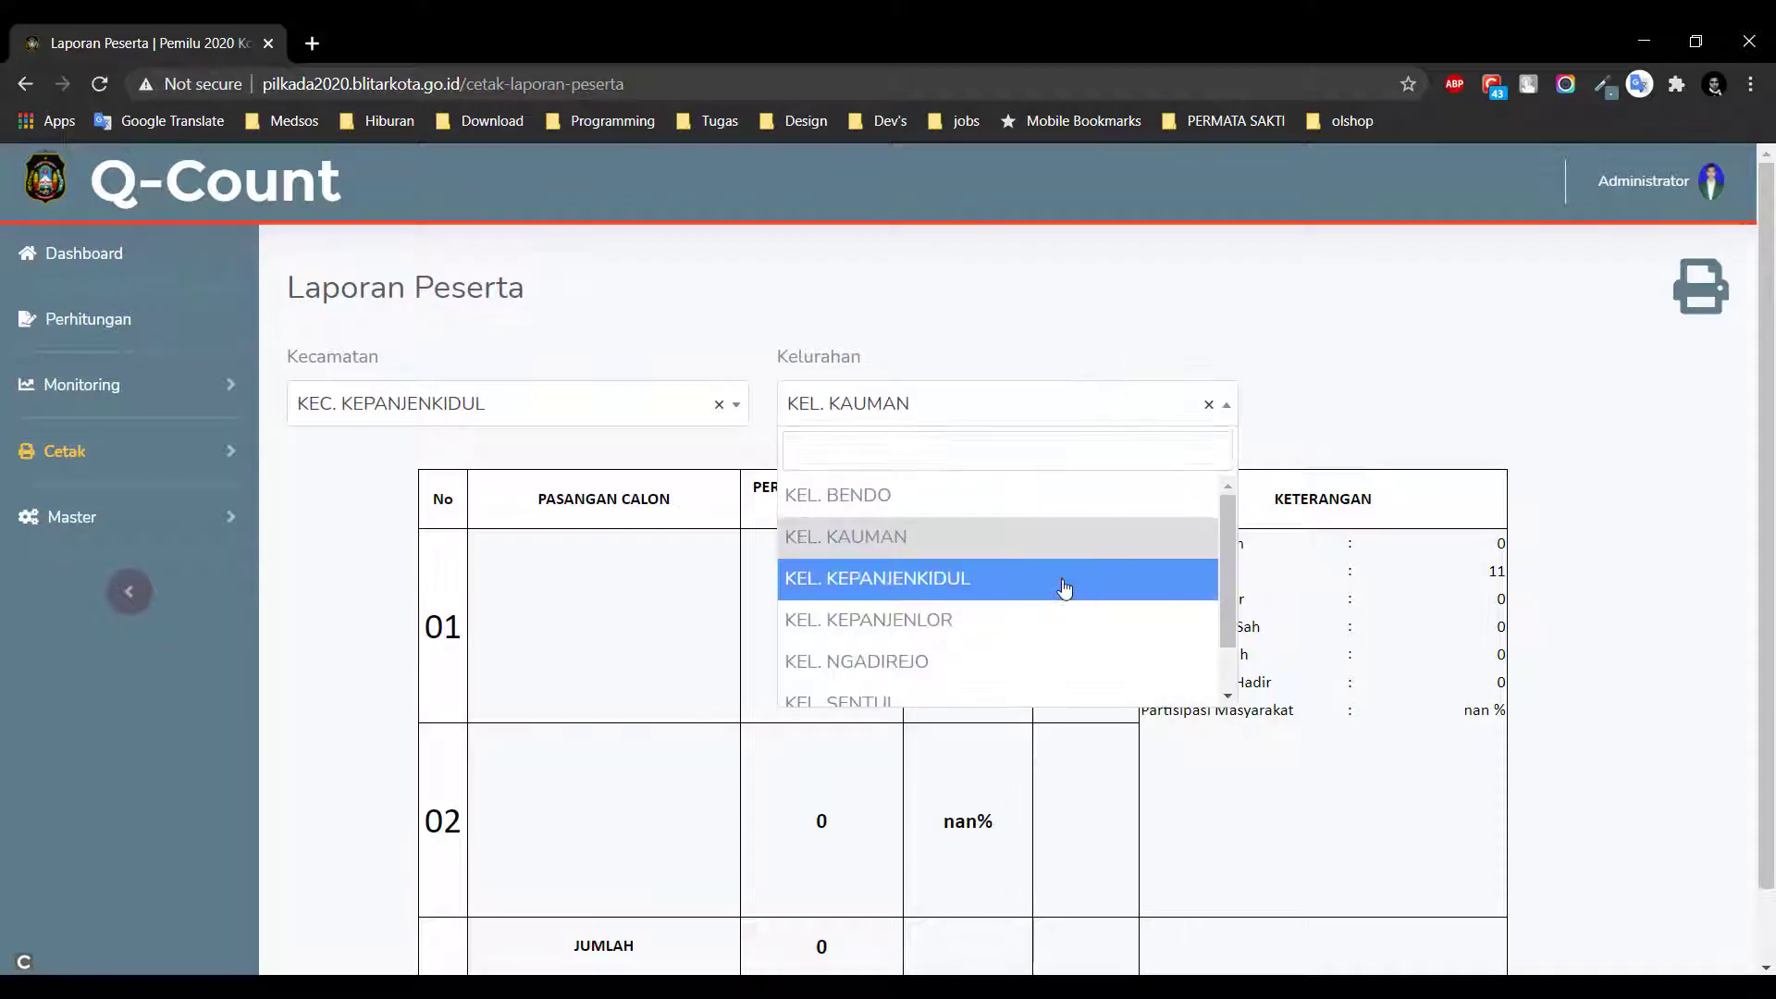
{"action": "left_click", "coordinate": [1064, 581]}
{"action": "left_click", "coordinate": [719, 406]}
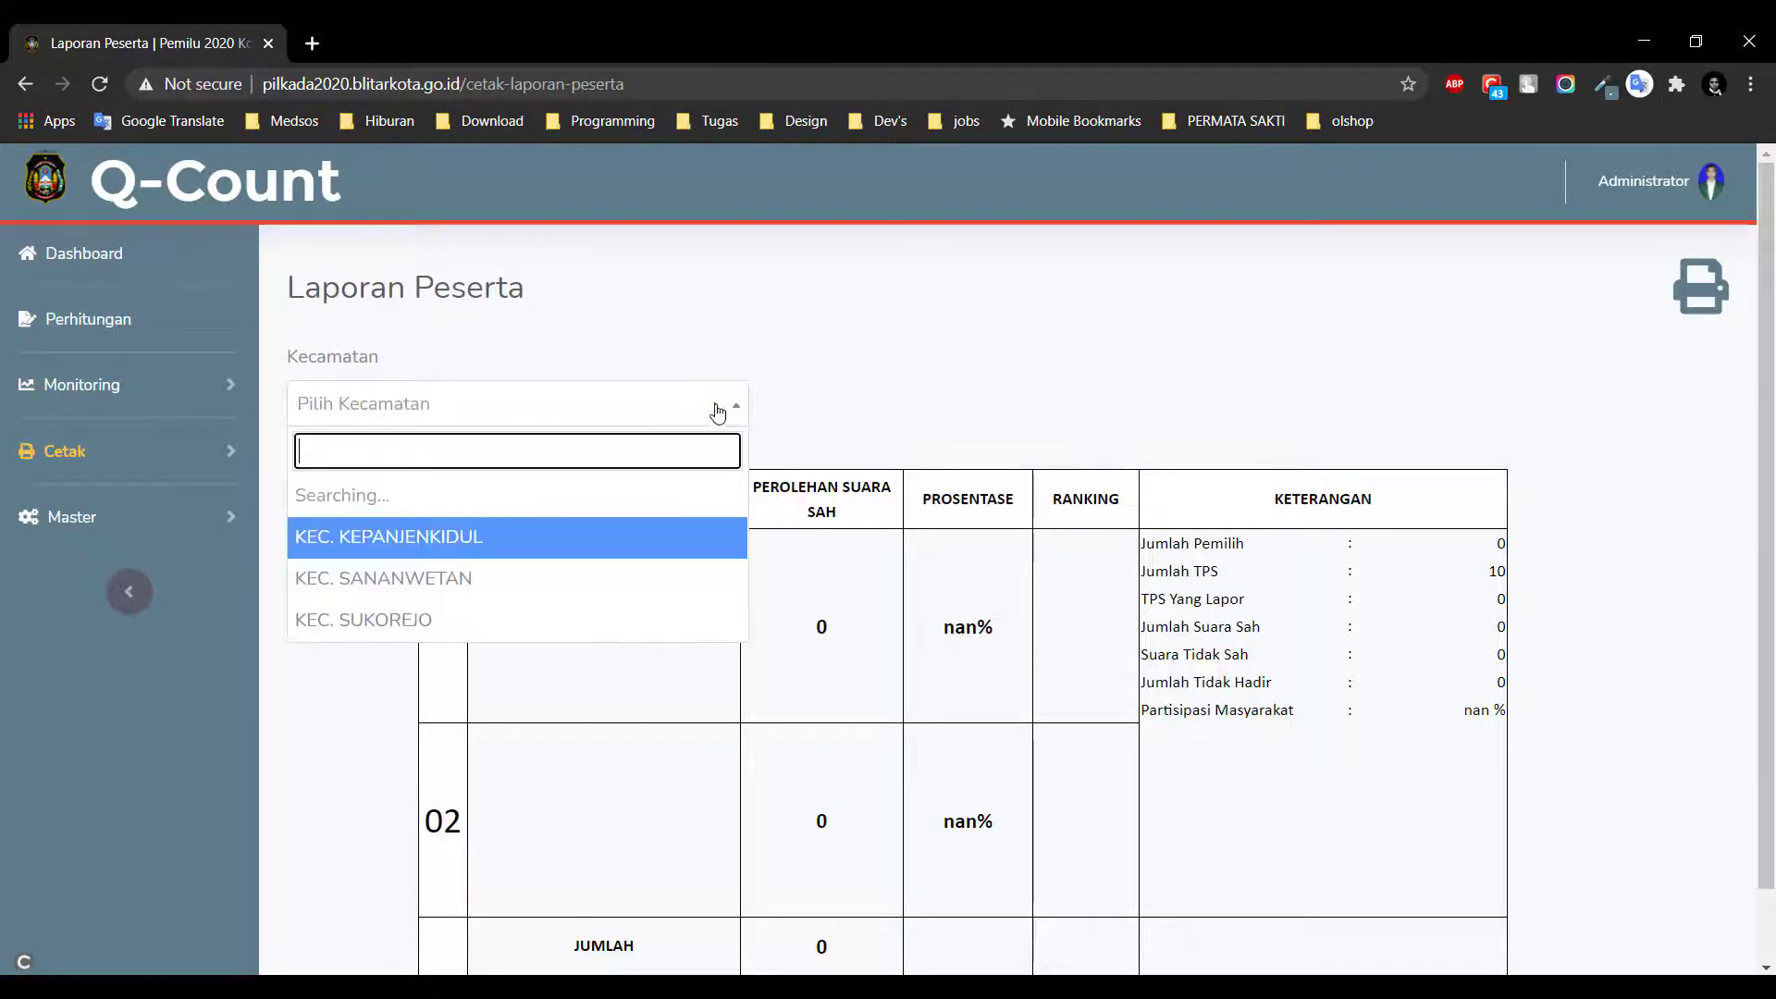
{"action": "left_click", "coordinate": [720, 336]}
Open the Laporan Rekap vote recap report from Cetak
{"action": "left_click", "coordinate": [79, 445]}
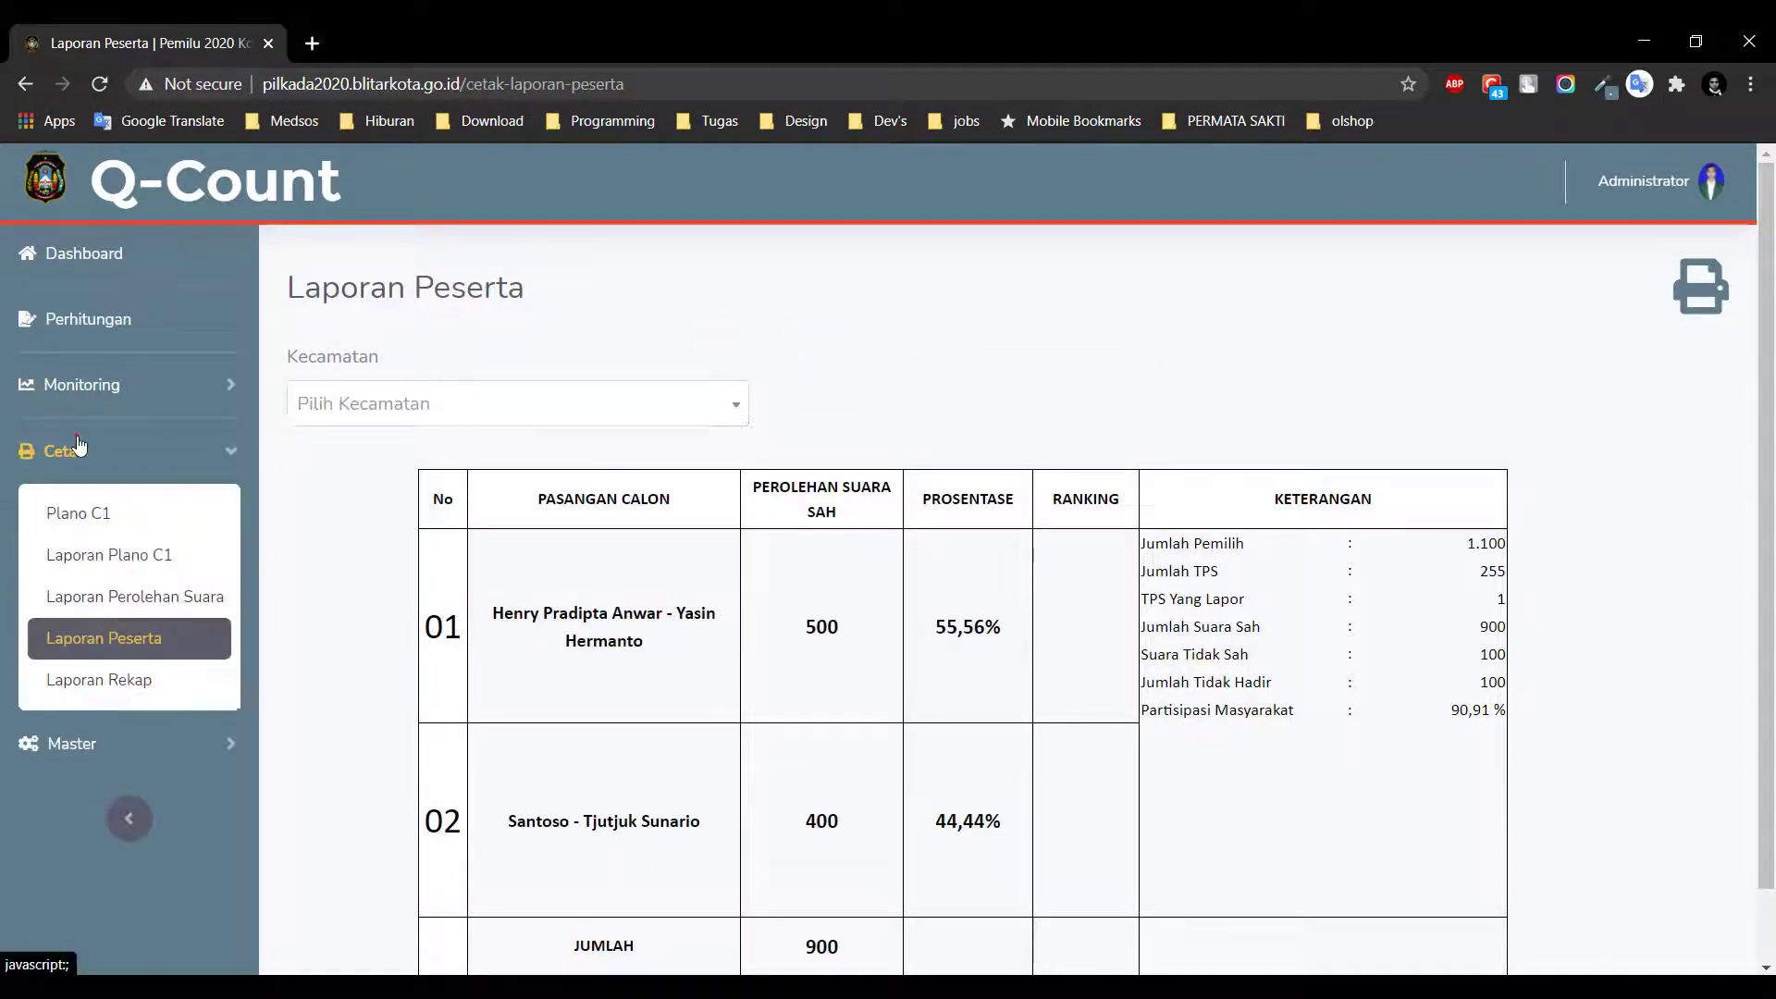
{"action": "left_click", "coordinate": [79, 445]}
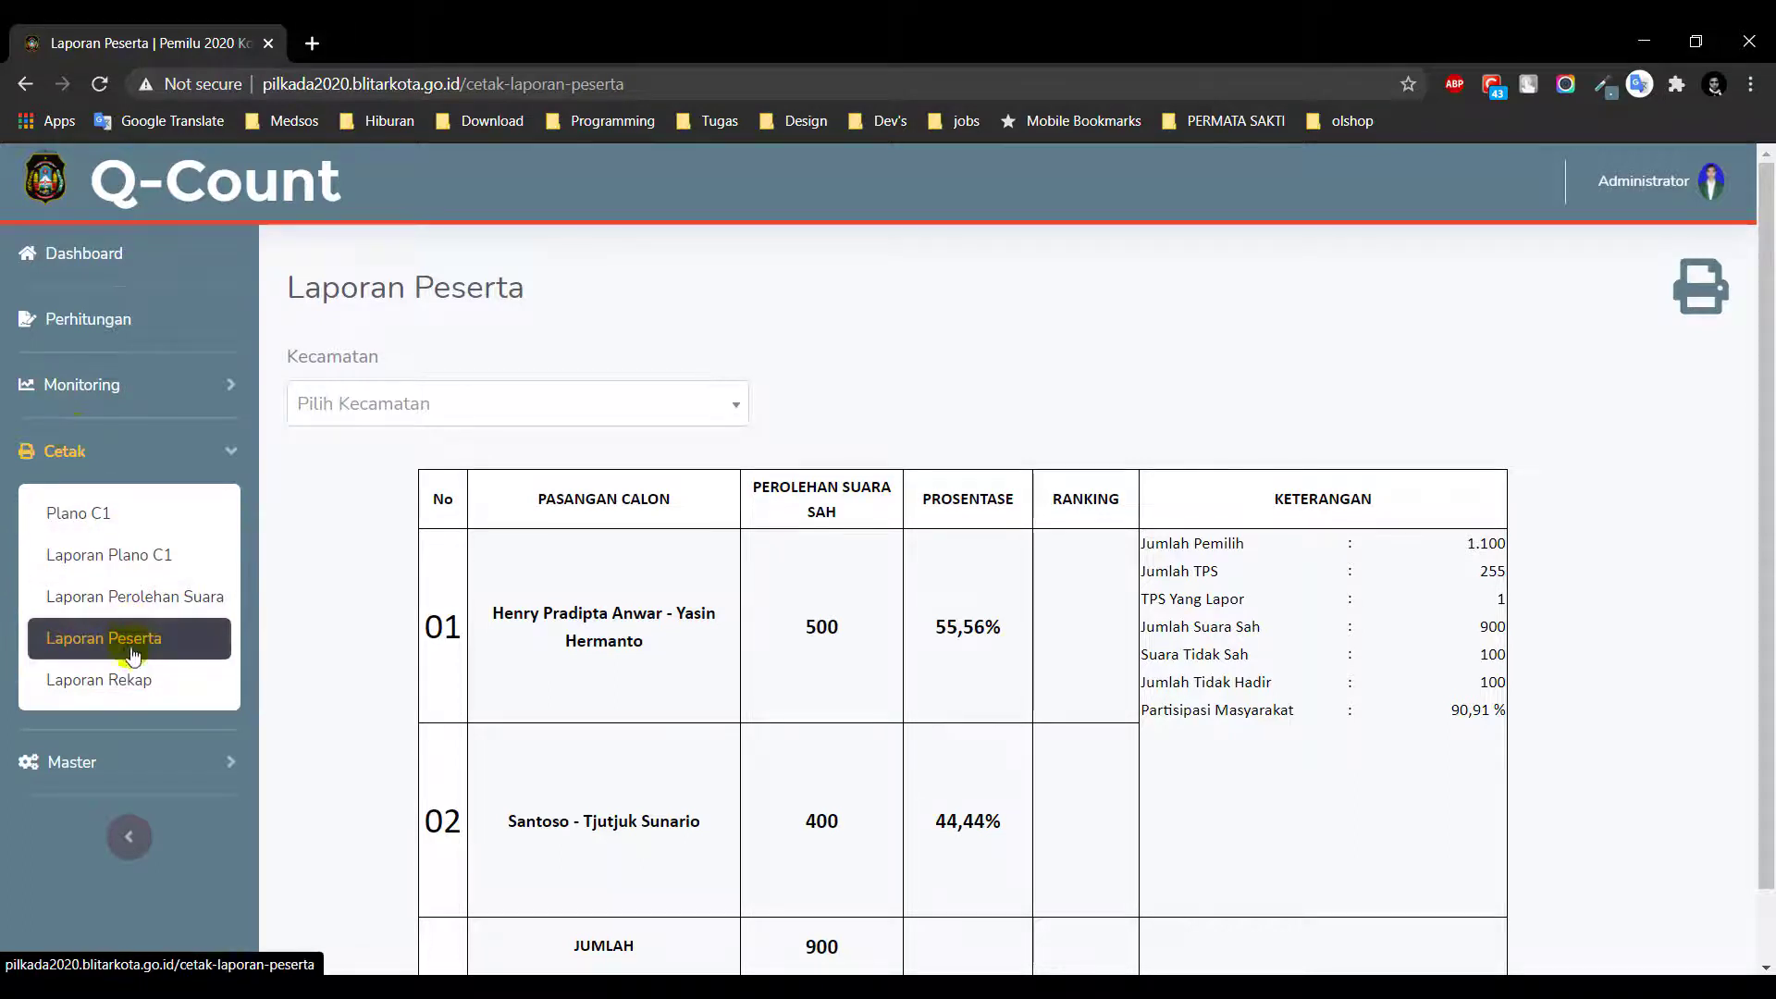
{"action": "left_click", "coordinate": [130, 680]}
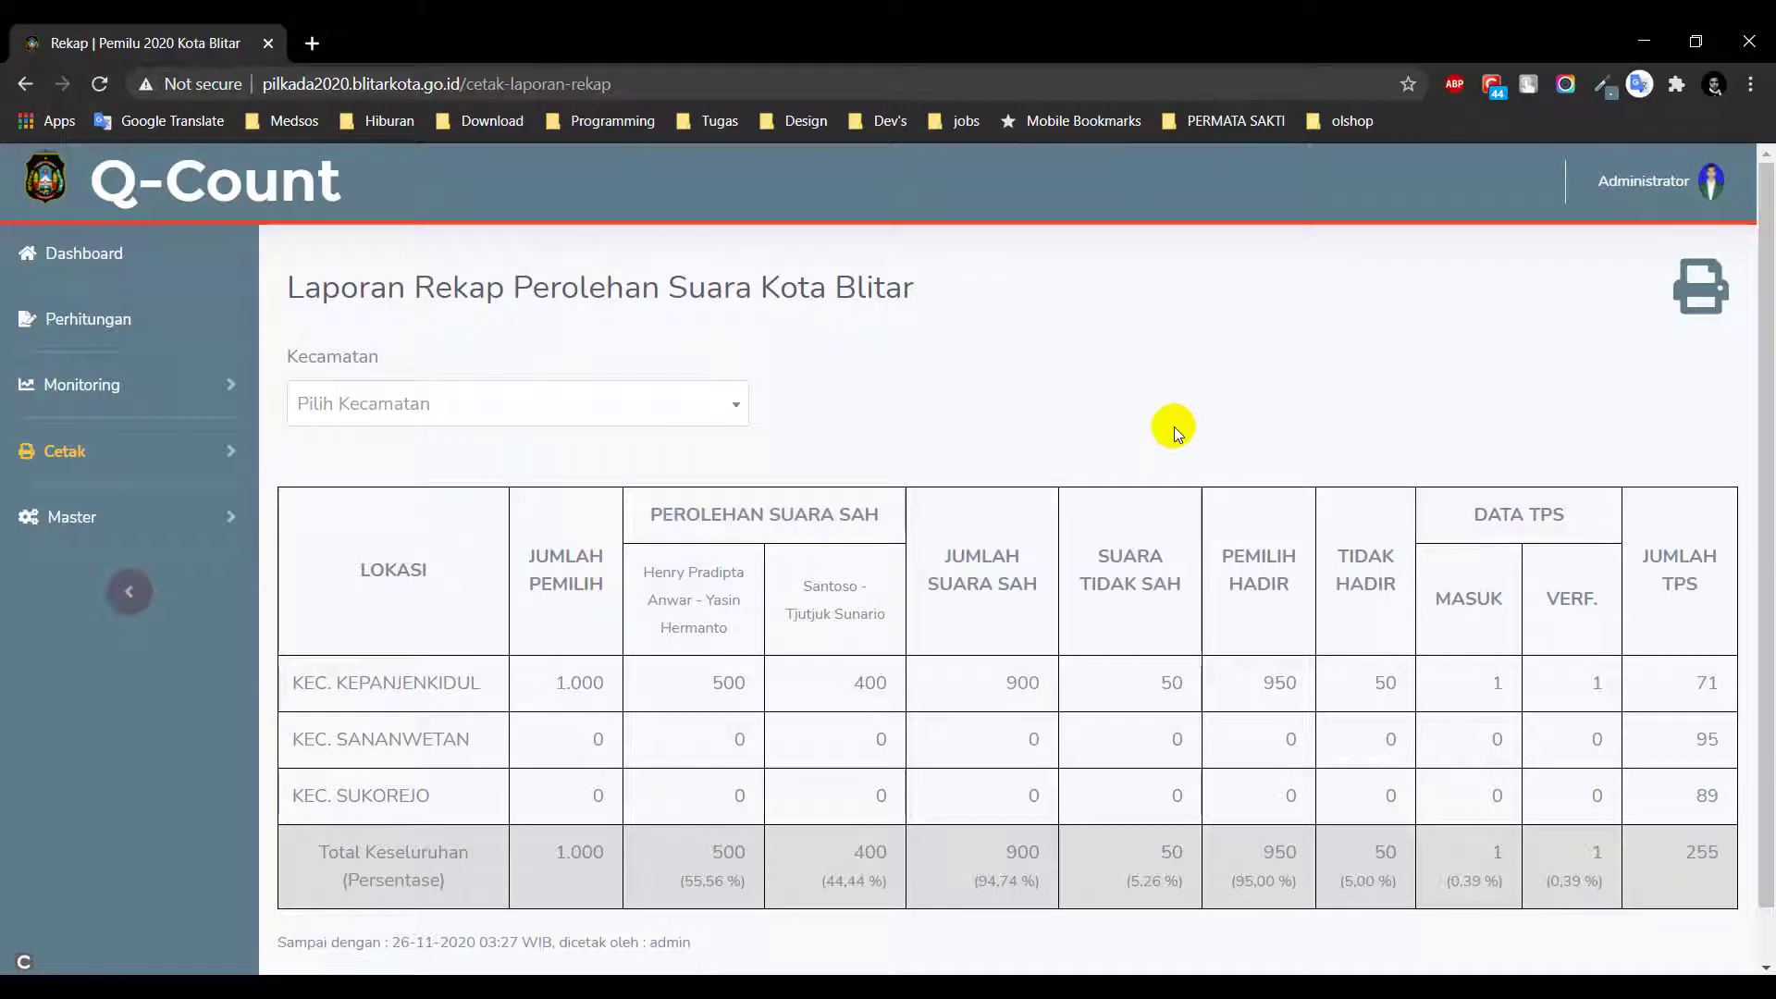
Show the recap for KEC. KEPANJENKIDUL, then clear back to Kota Blitar
{"action": "left_click", "coordinate": [680, 402]}
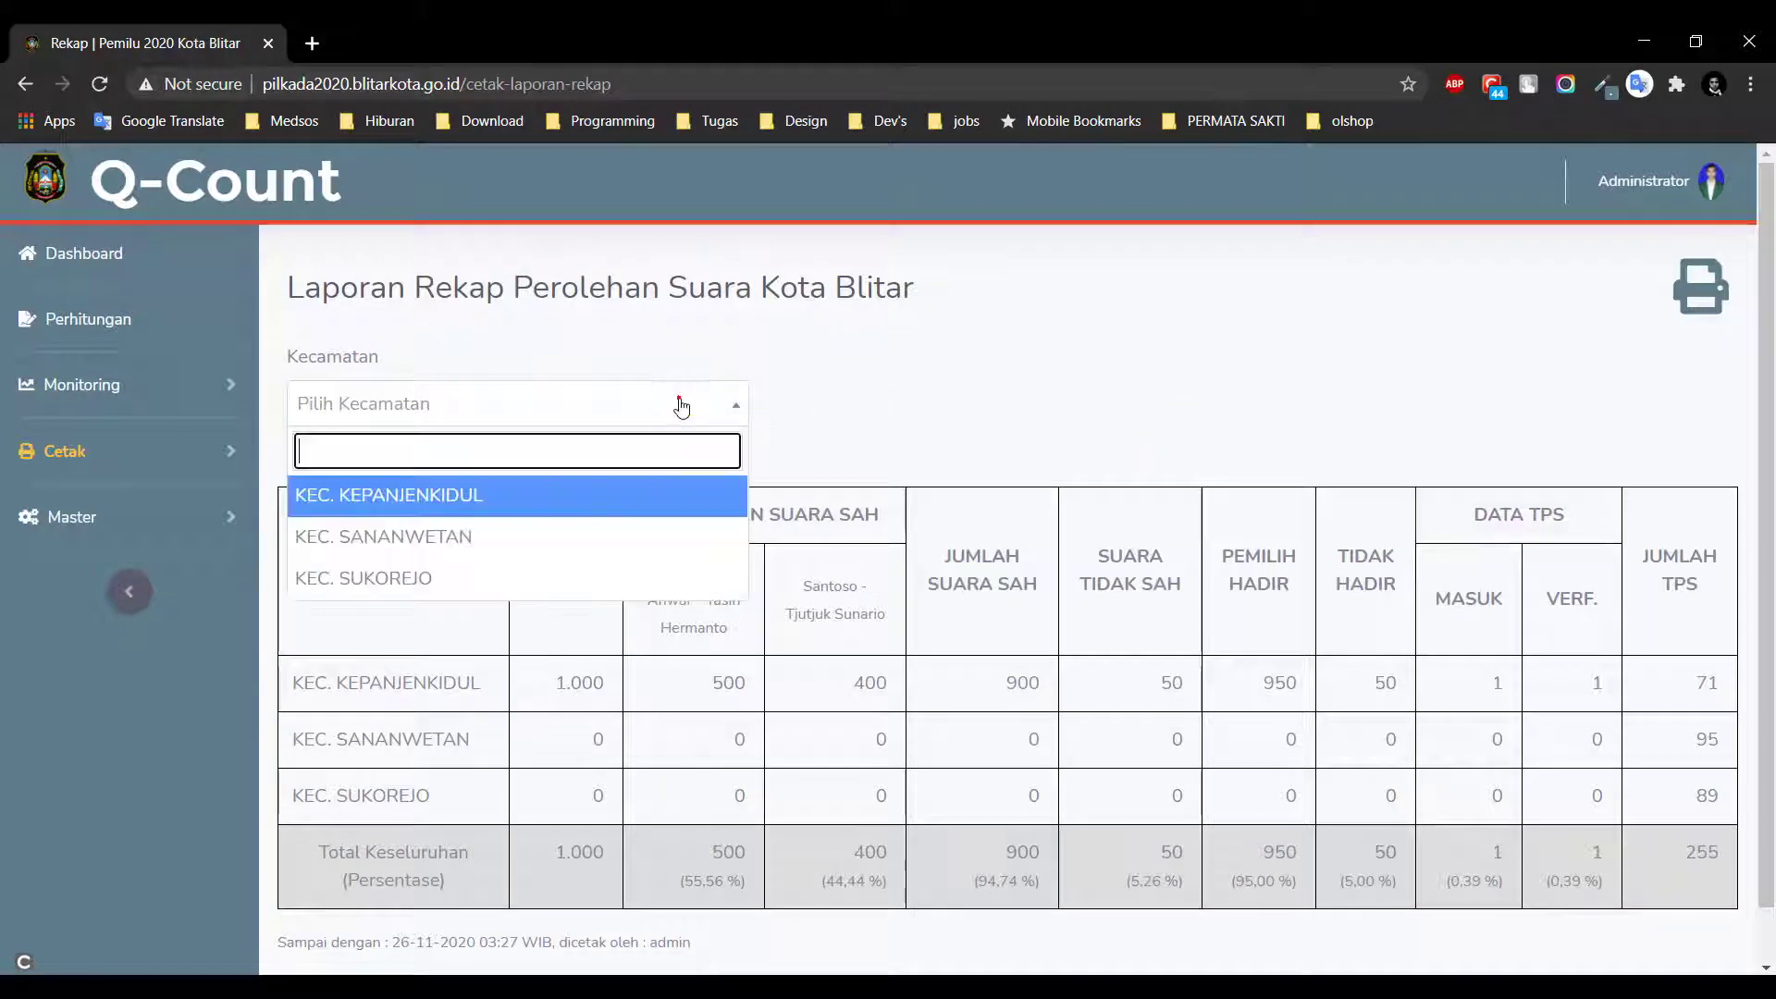
{"action": "left_click", "coordinate": [671, 498]}
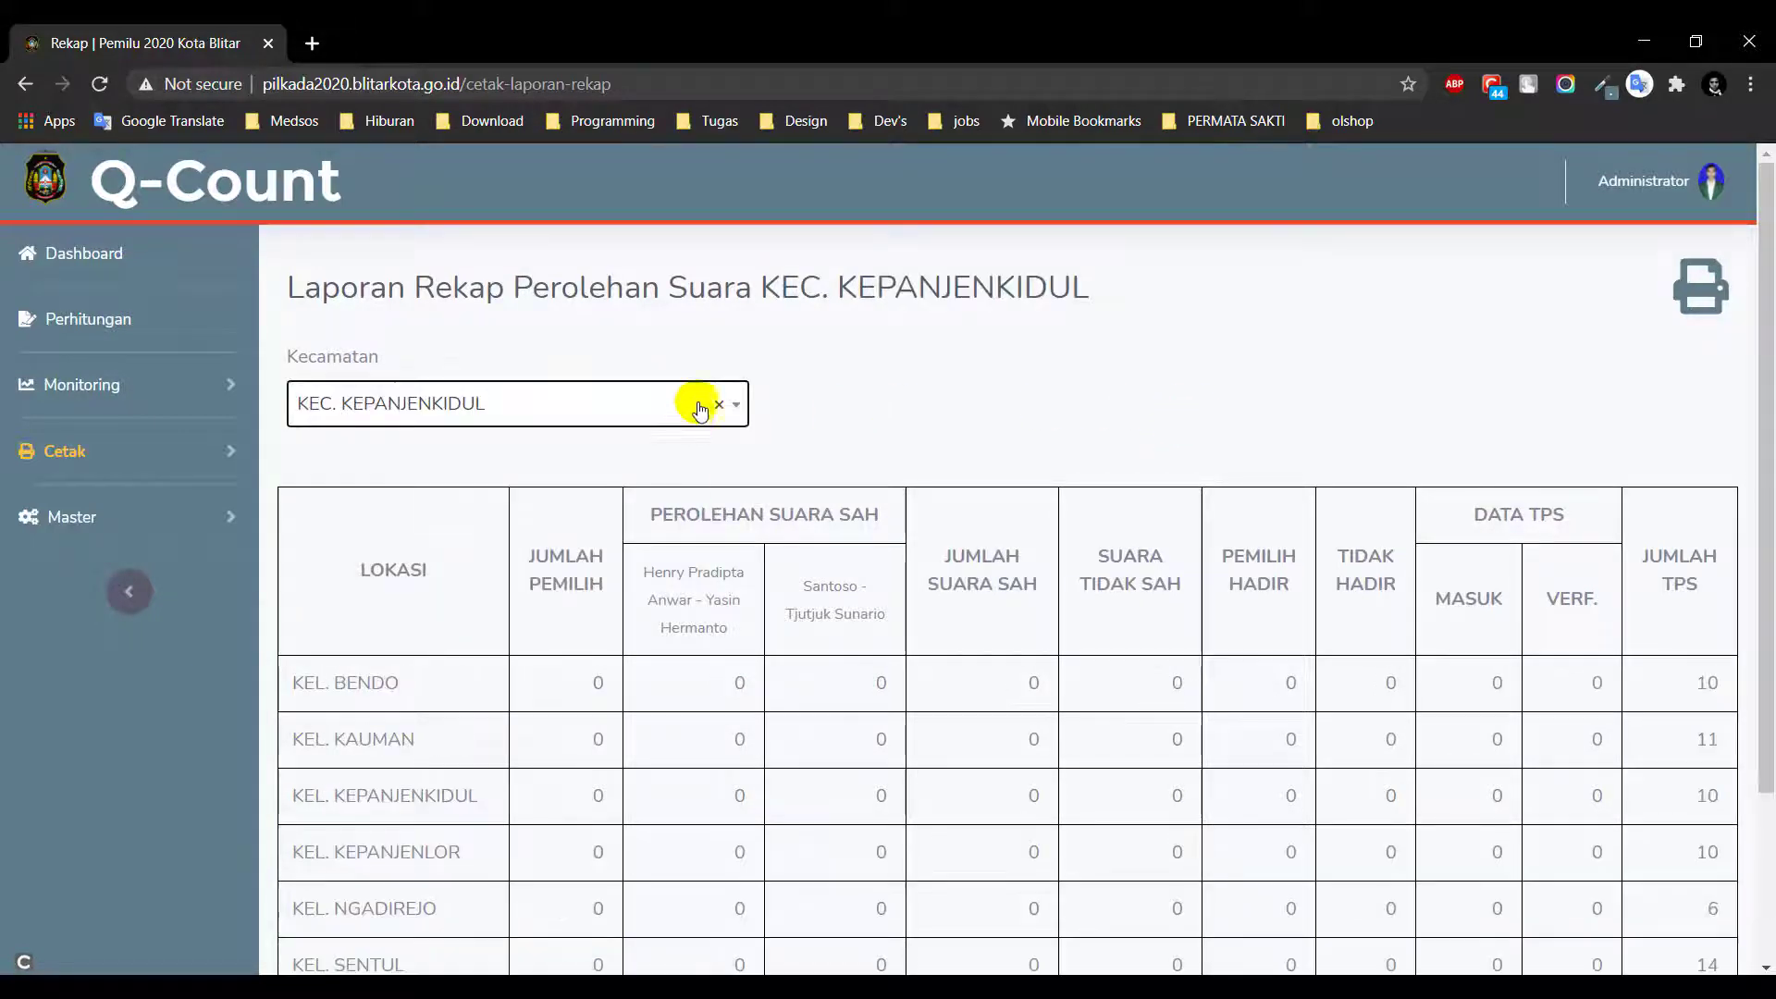
{"action": "scroll", "coordinate": [802, 453], "scroll_direction": "down", "scroll_amount": 3}
{"action": "scroll", "coordinate": [802, 453], "scroll_direction": "up", "scroll_amount": 3}
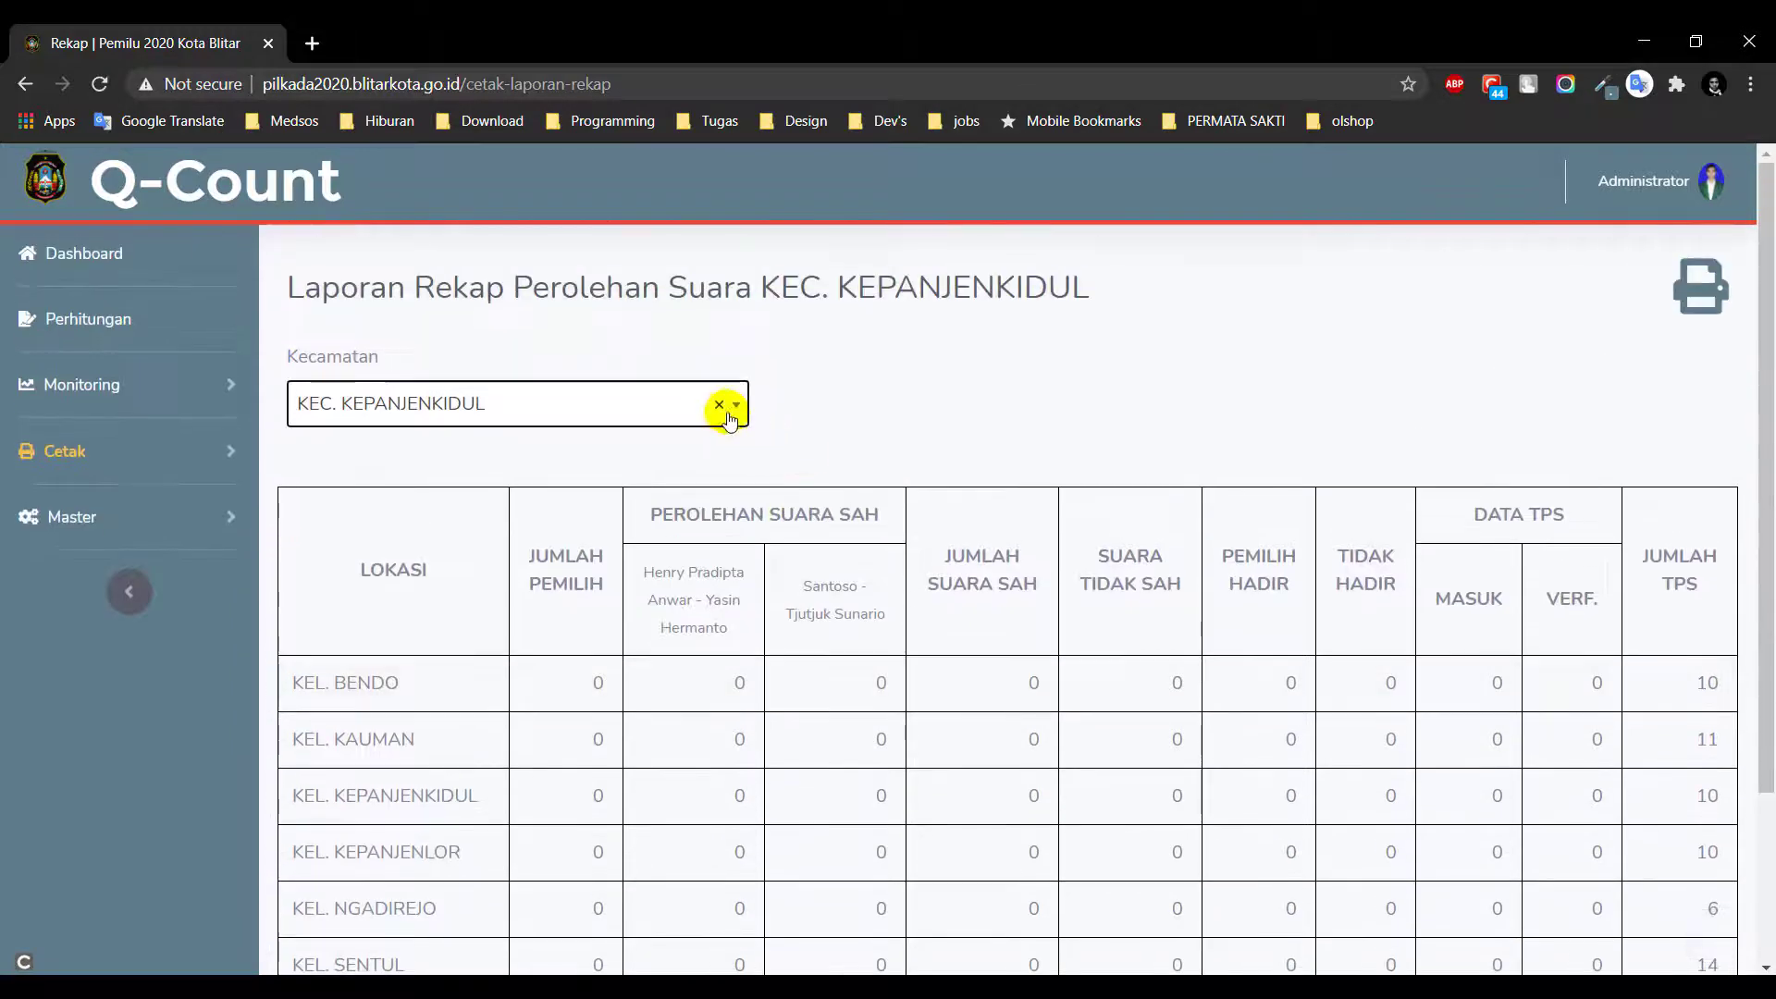
{"action": "left_click", "coordinate": [718, 403]}
{"action": "left_click", "coordinate": [856, 400]}
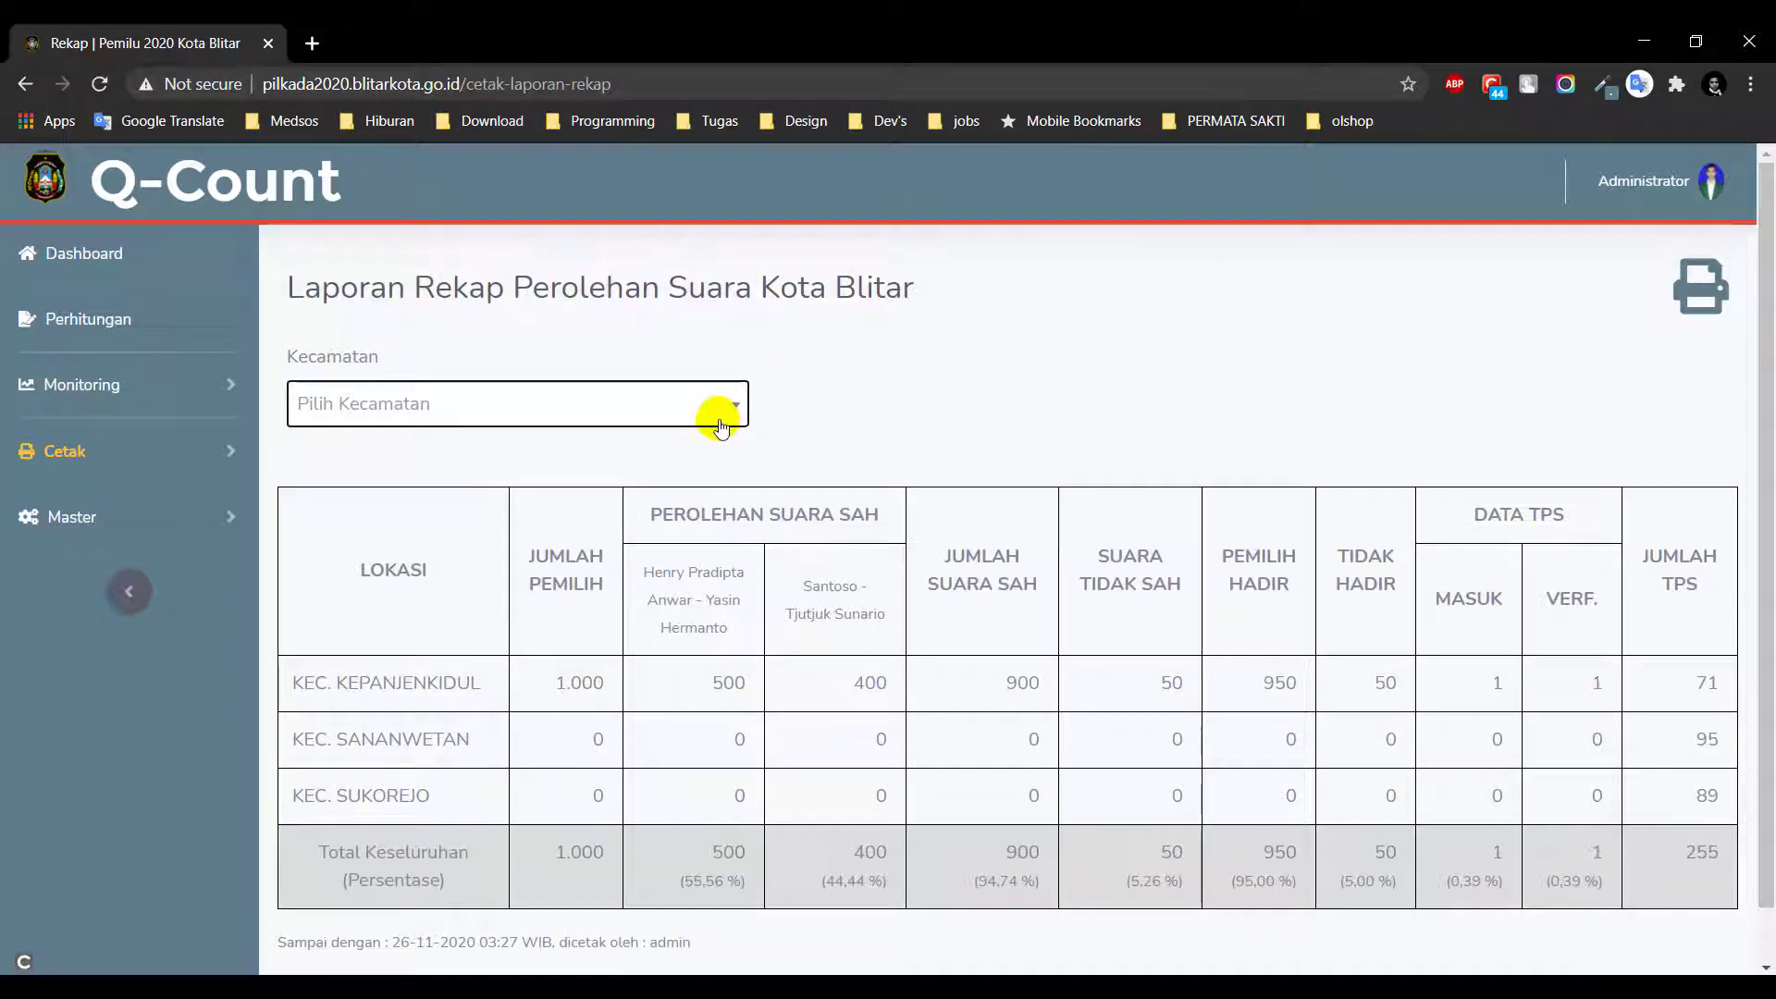
Preview the printable Kota Blitar recap, close it, and expand Master in the sidebar
{"action": "left_click", "coordinate": [1702, 296]}
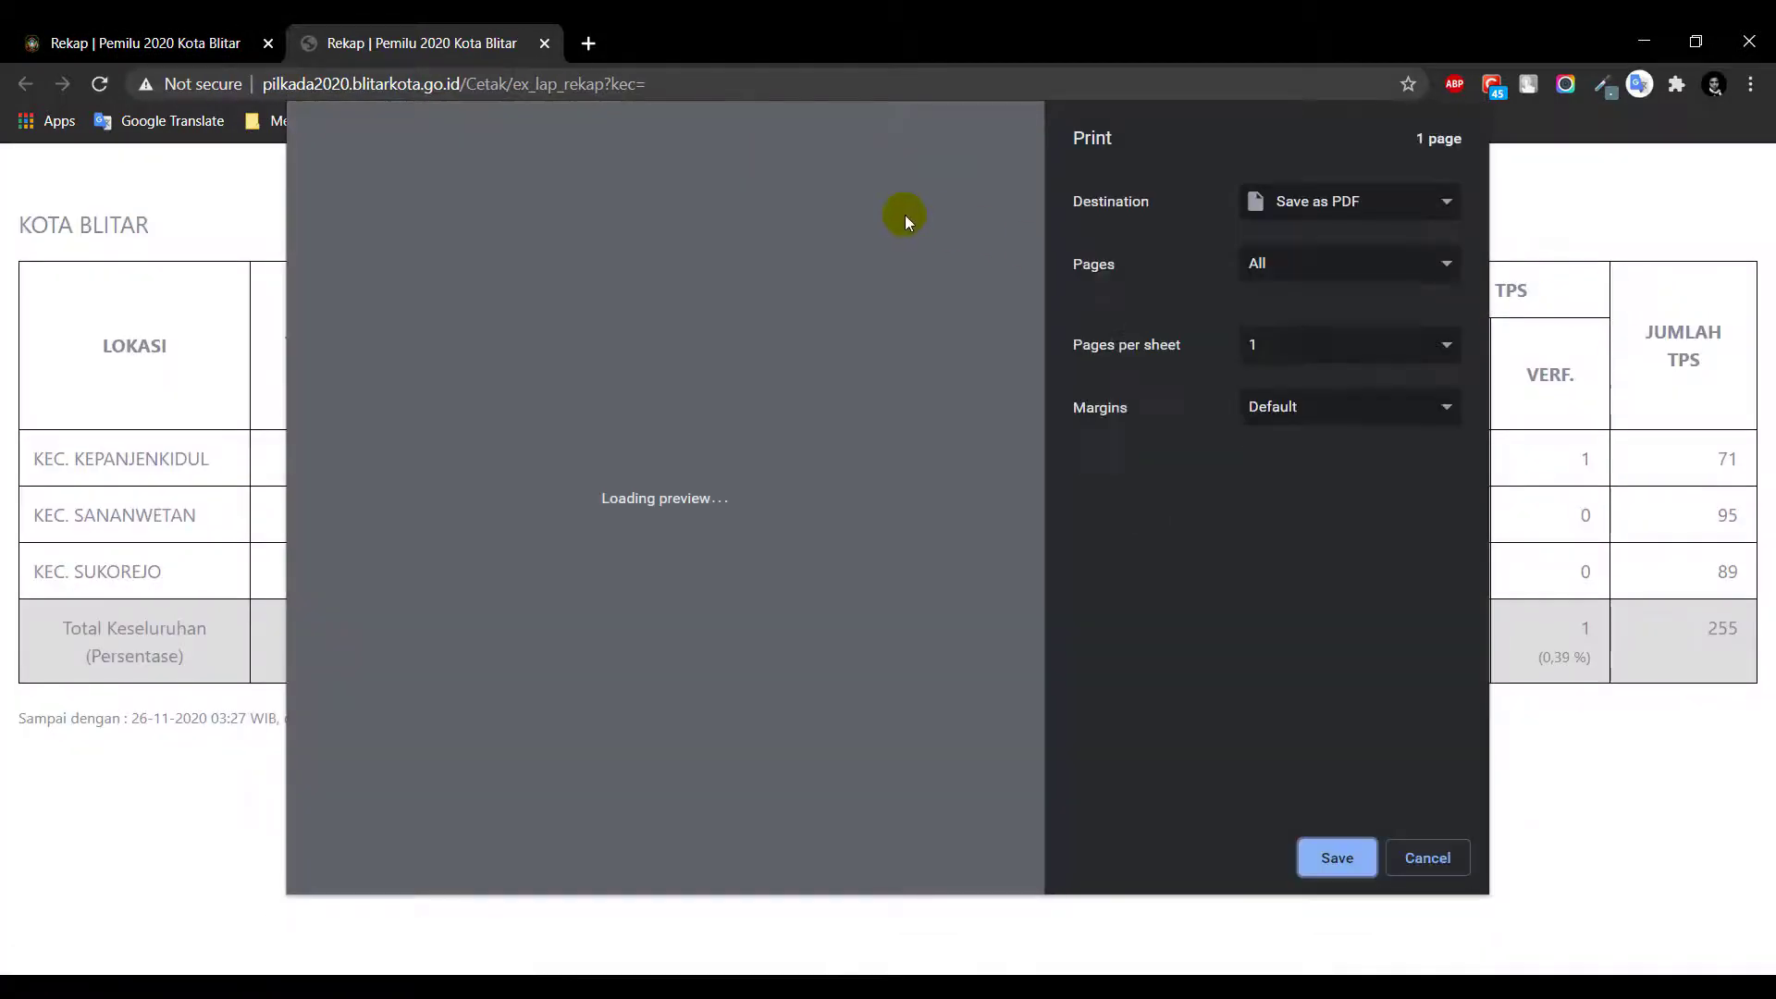
{"action": "left_click", "coordinate": [544, 44]}
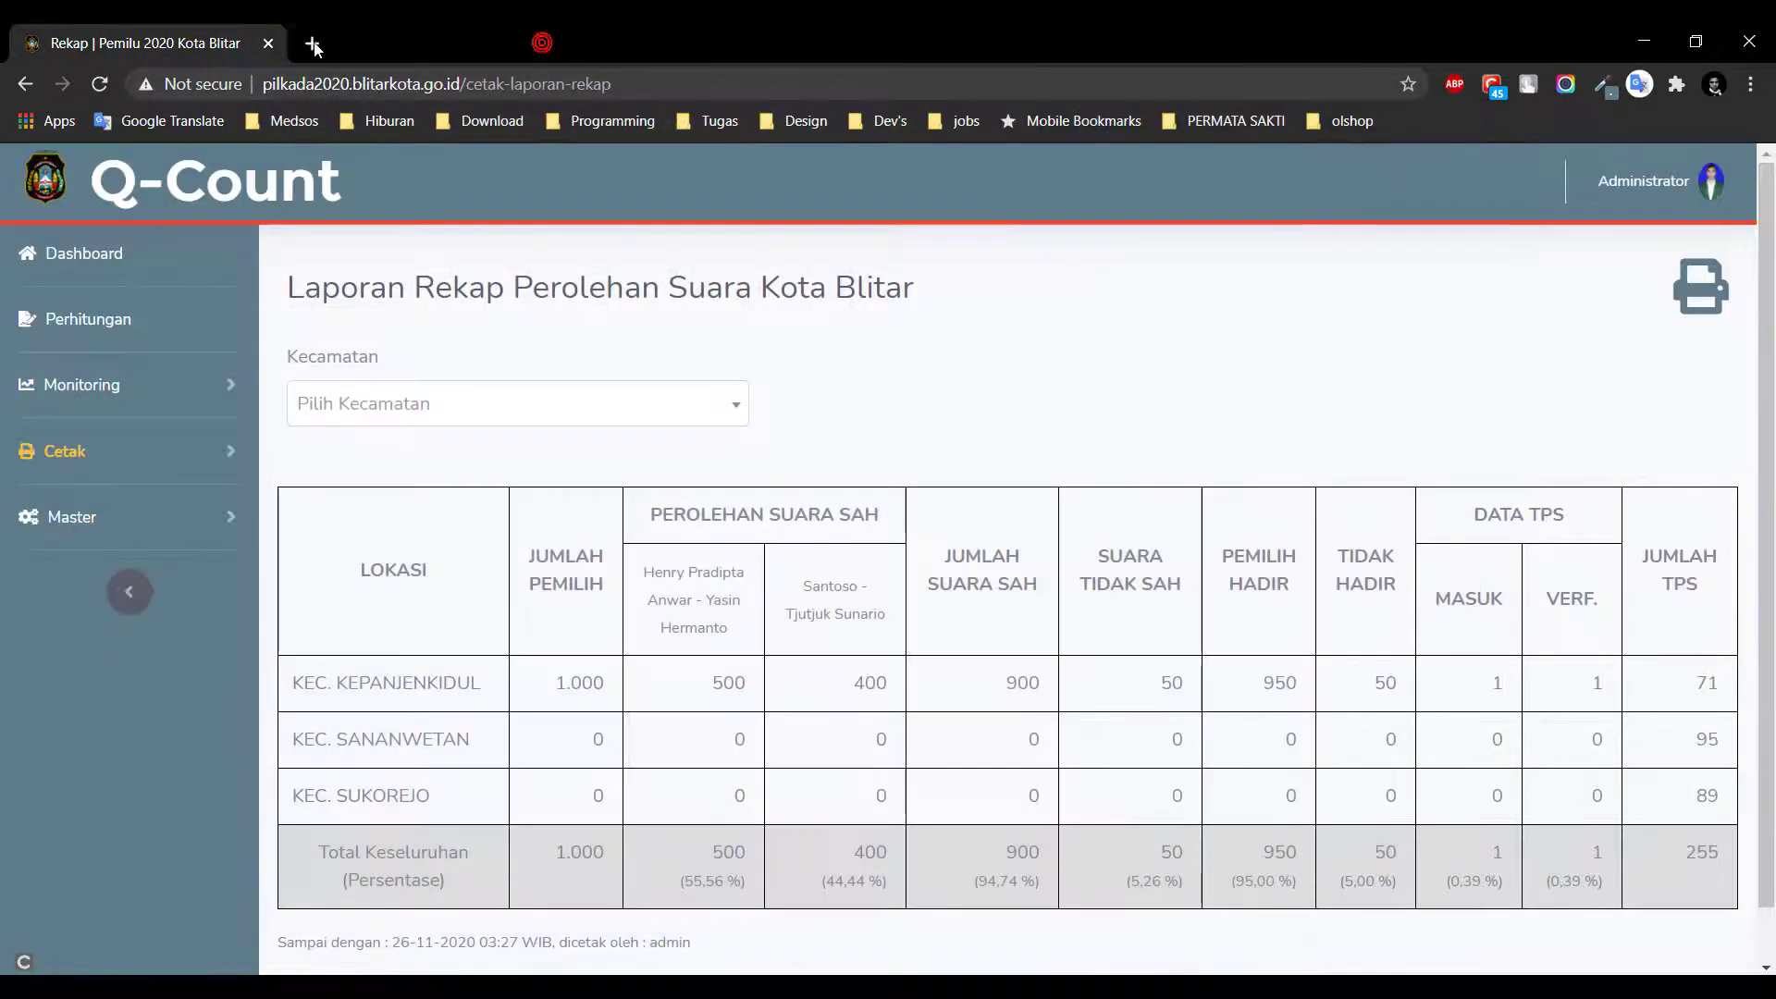
{"action": "left_click", "coordinate": [160, 457]}
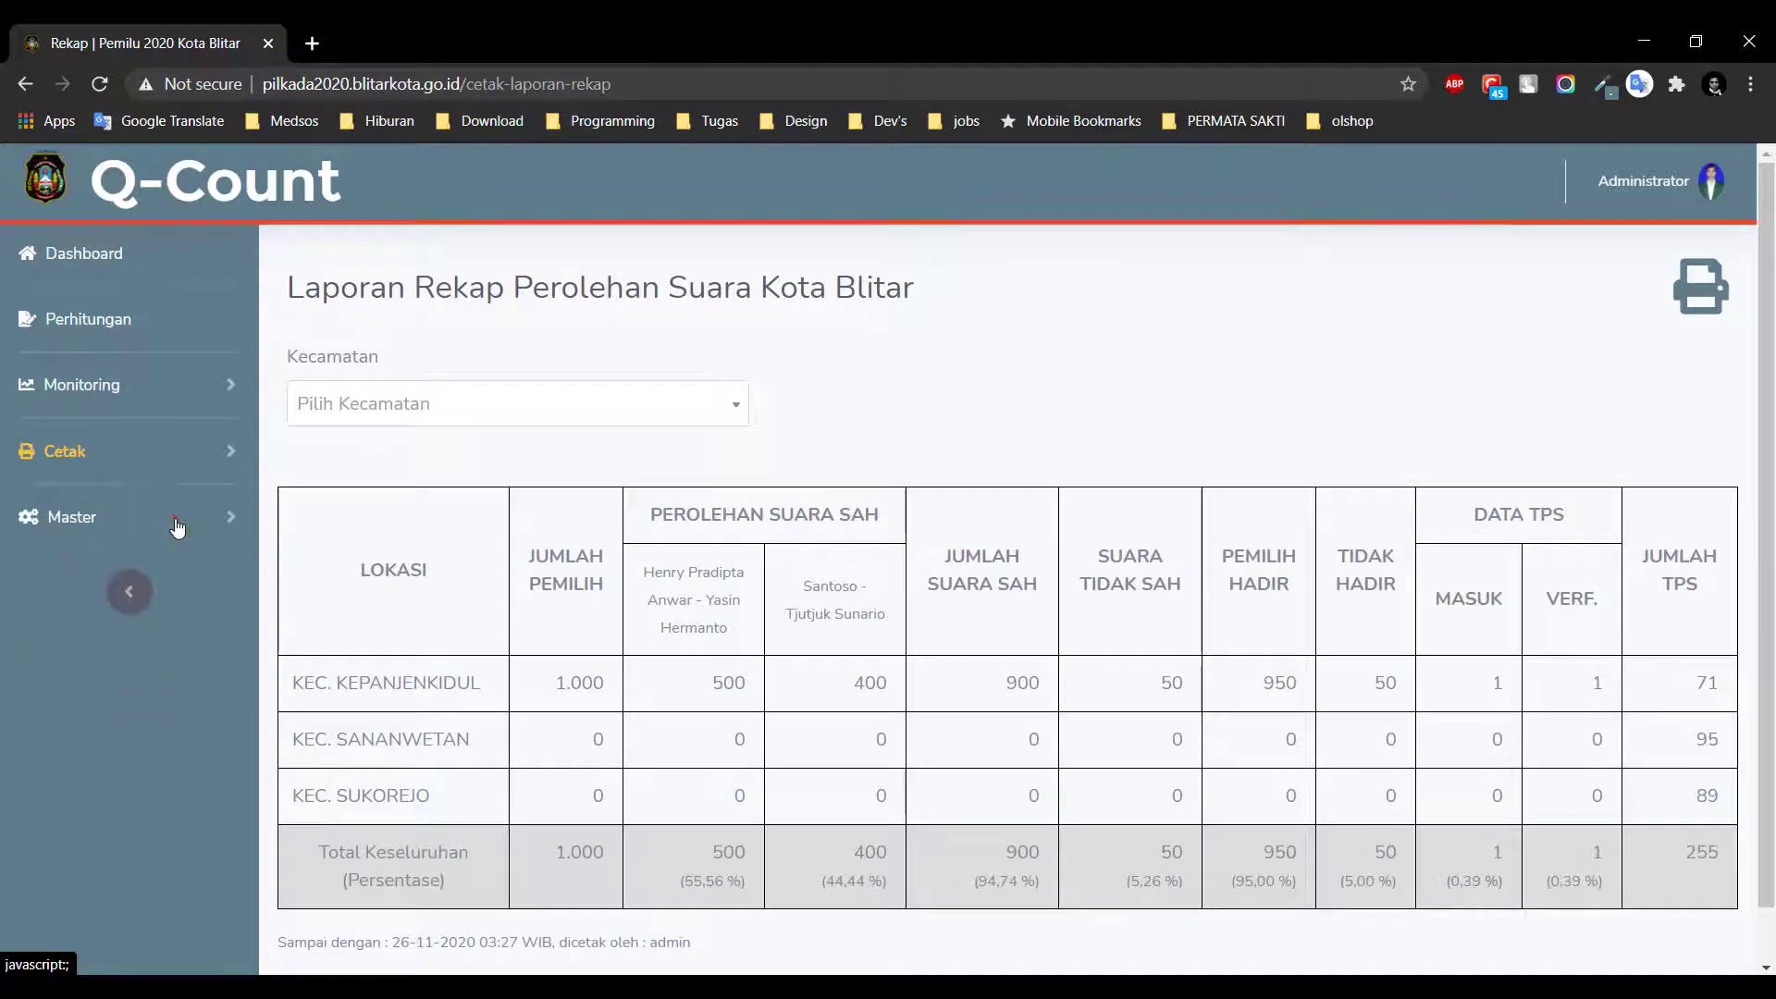
{"action": "left_click", "coordinate": [177, 526]}
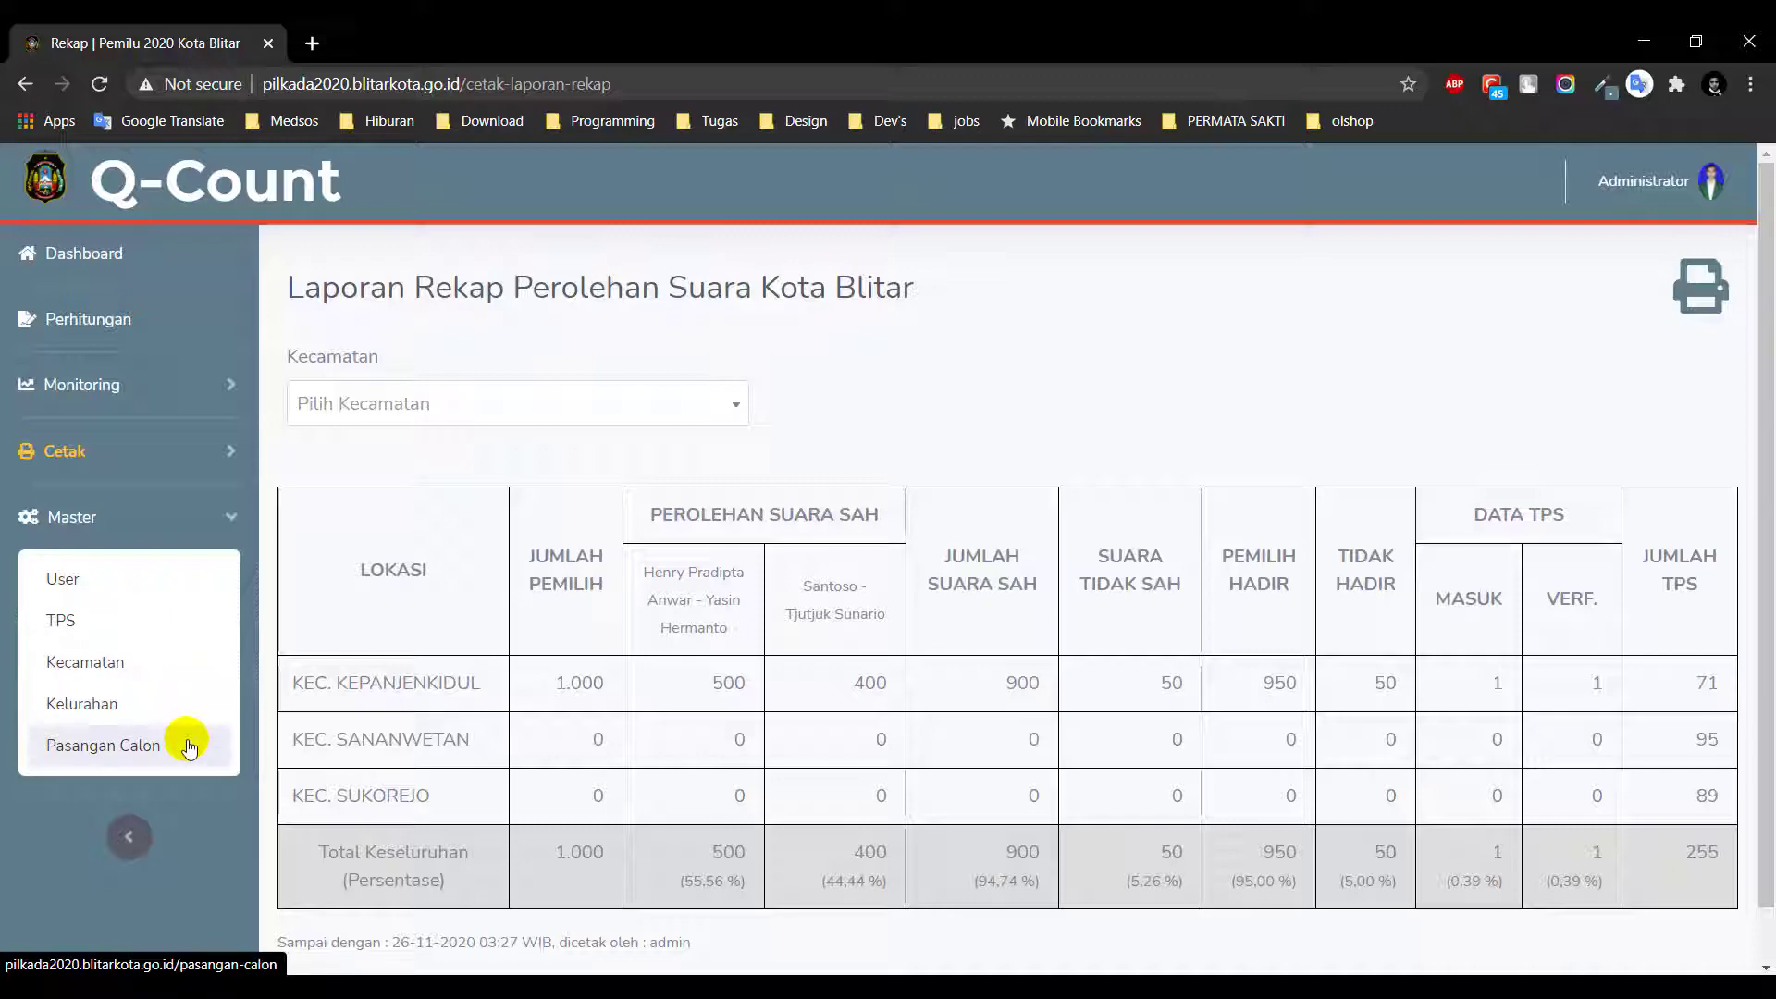
Open Master > User and view, then close, the first and third users' details
{"action": "left_click", "coordinate": [118, 580]}
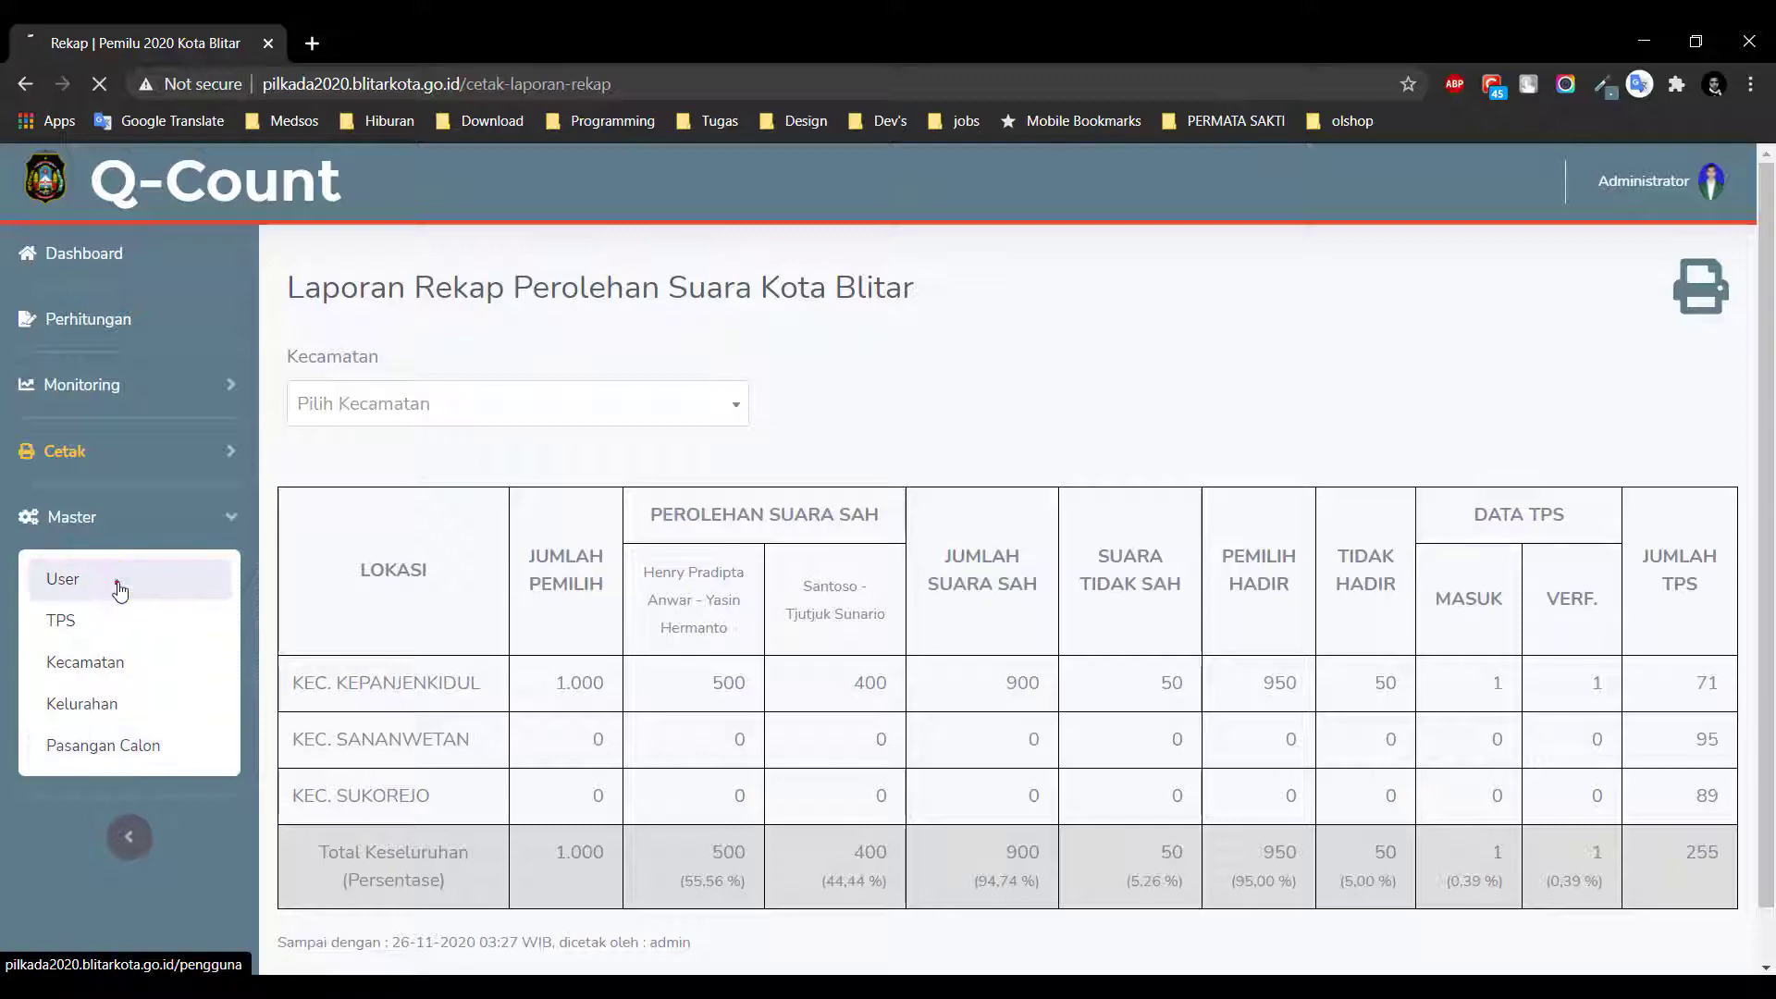
{"action": "left_click", "coordinate": [404, 371]}
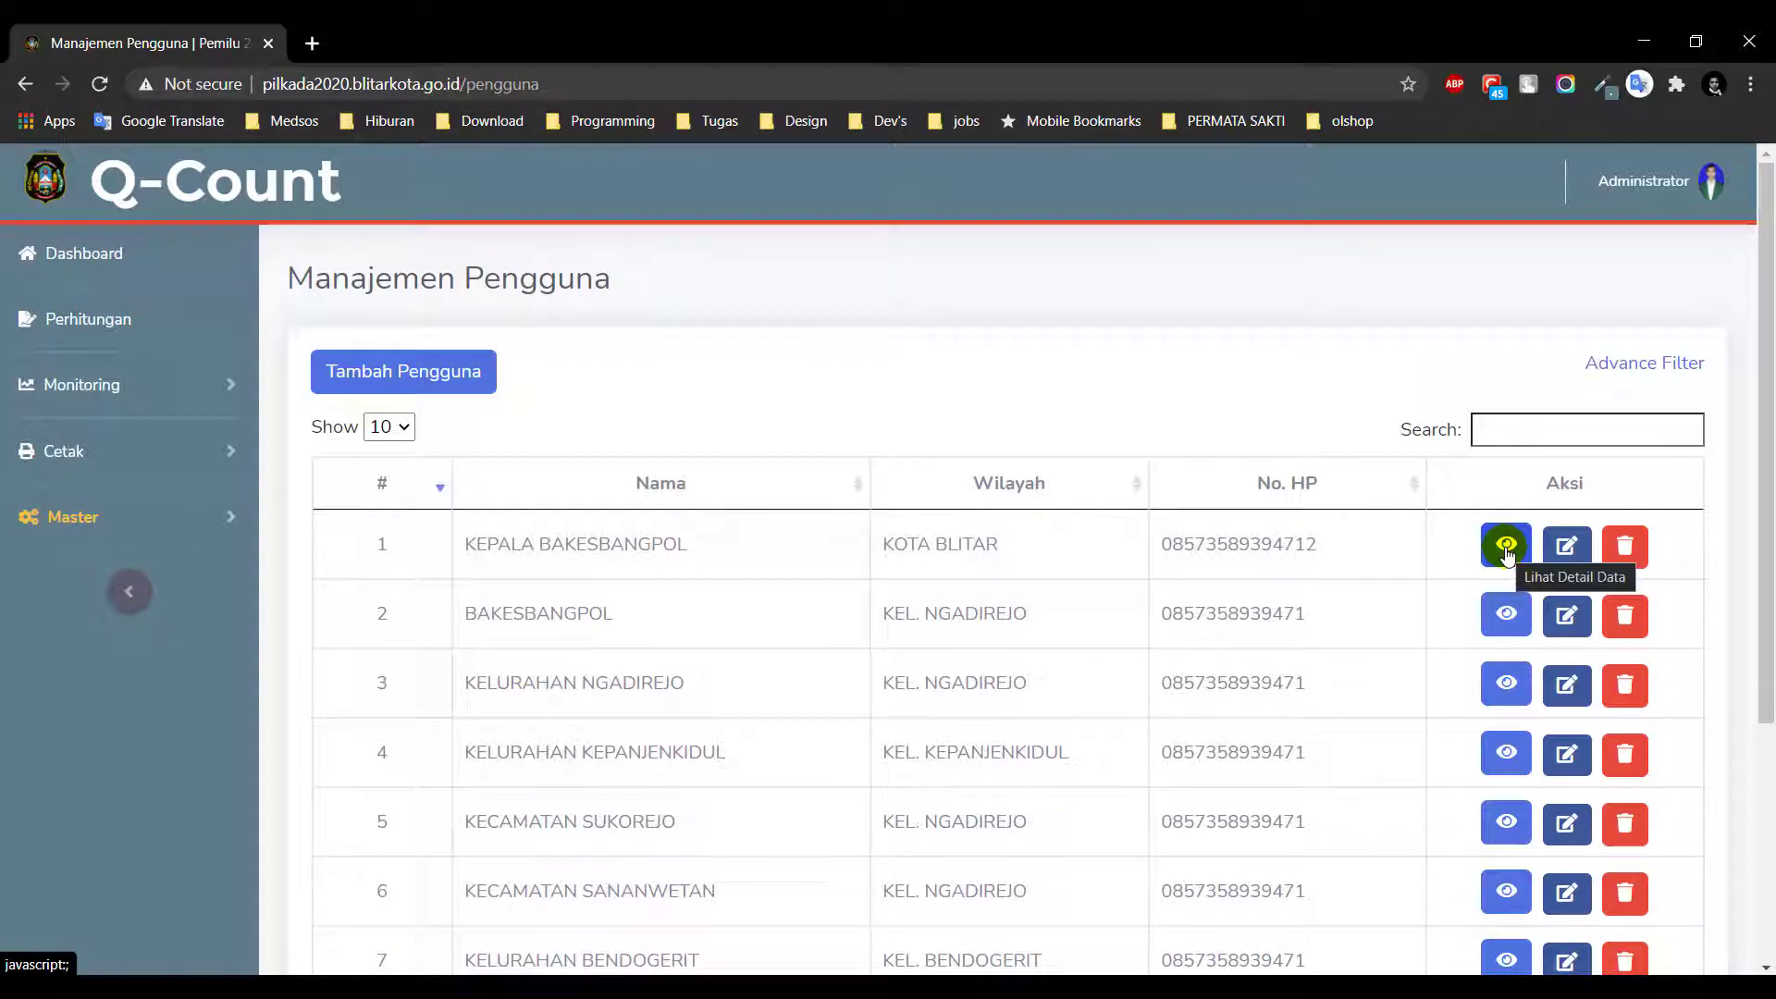
{"action": "left_click", "coordinate": [1507, 547]}
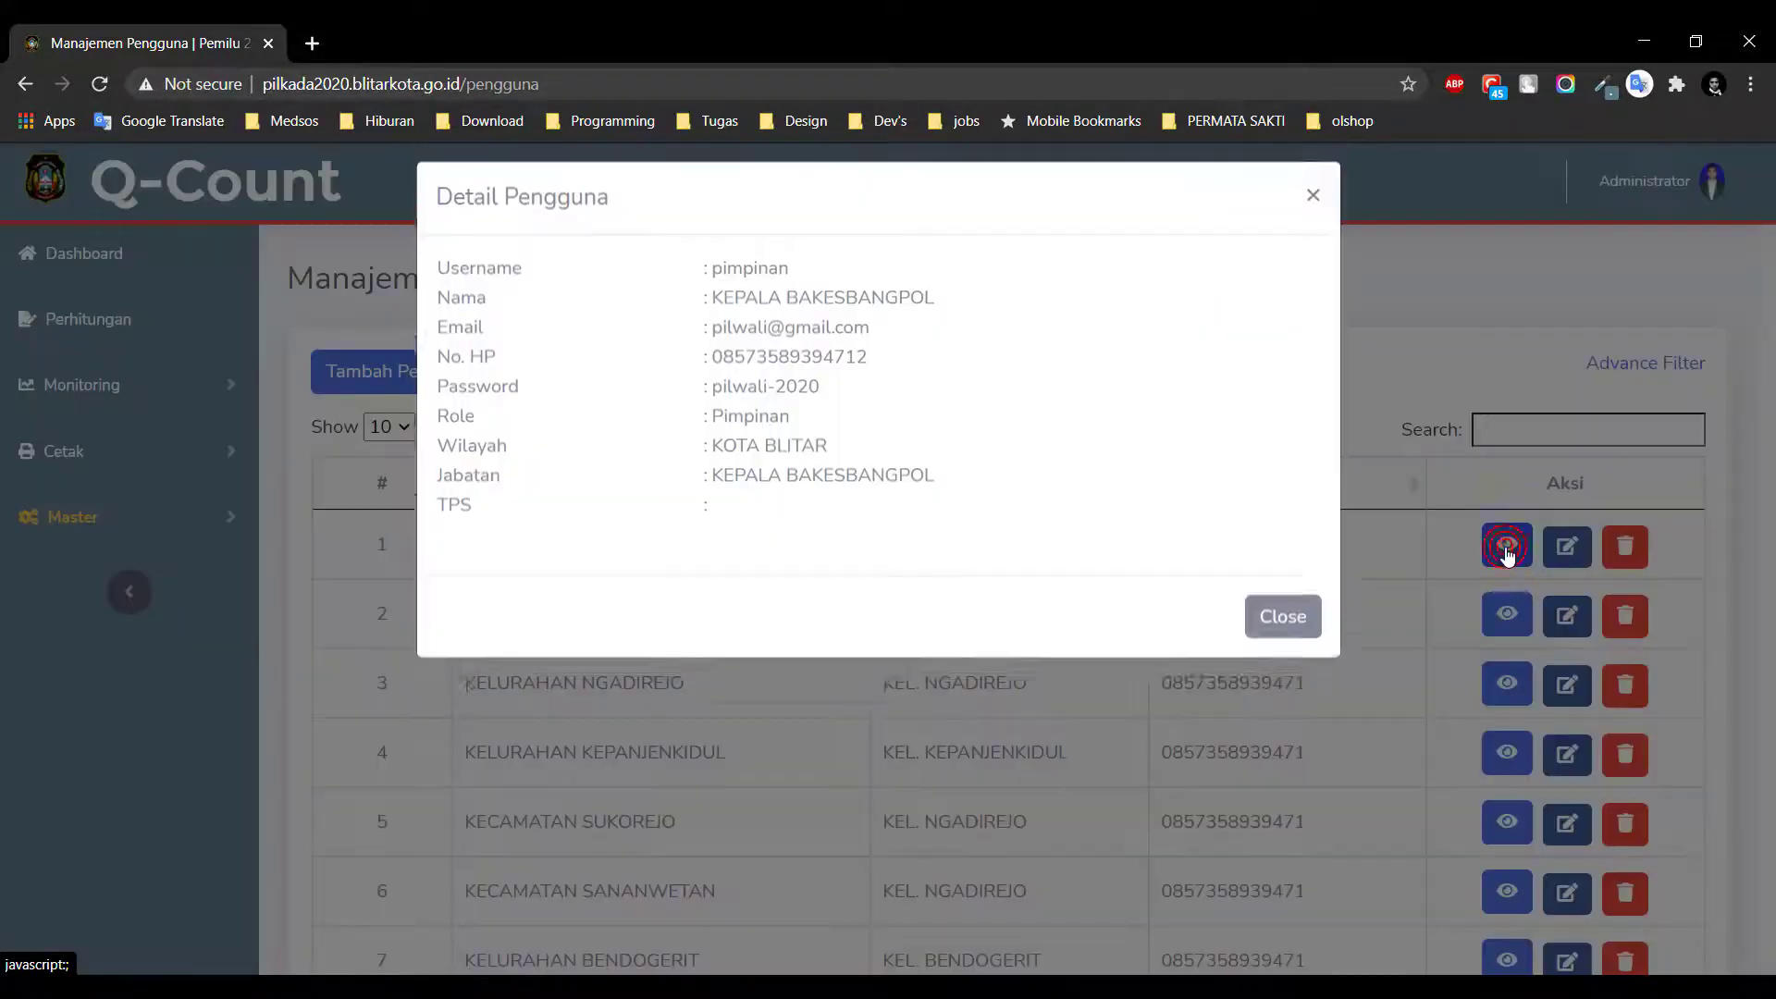
{"action": "left_click", "coordinate": [1263, 633]}
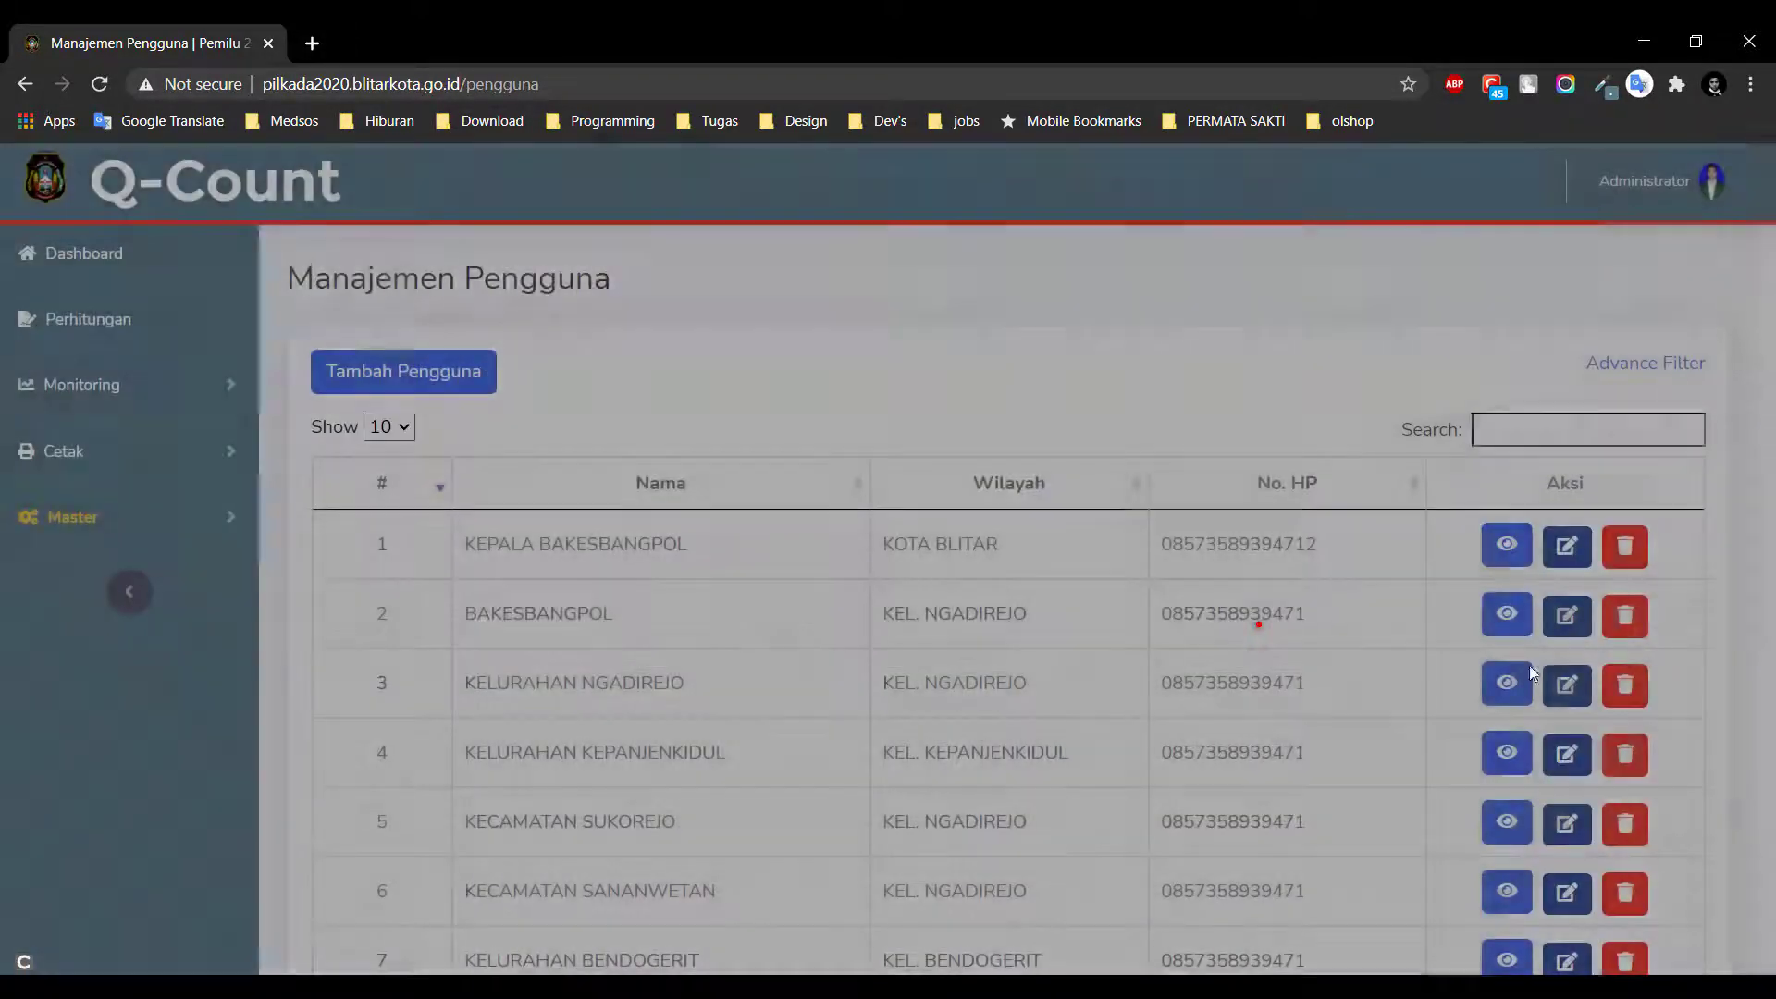
{"action": "left_click", "coordinate": [1507, 684]}
{"action": "left_click", "coordinate": [1299, 636]}
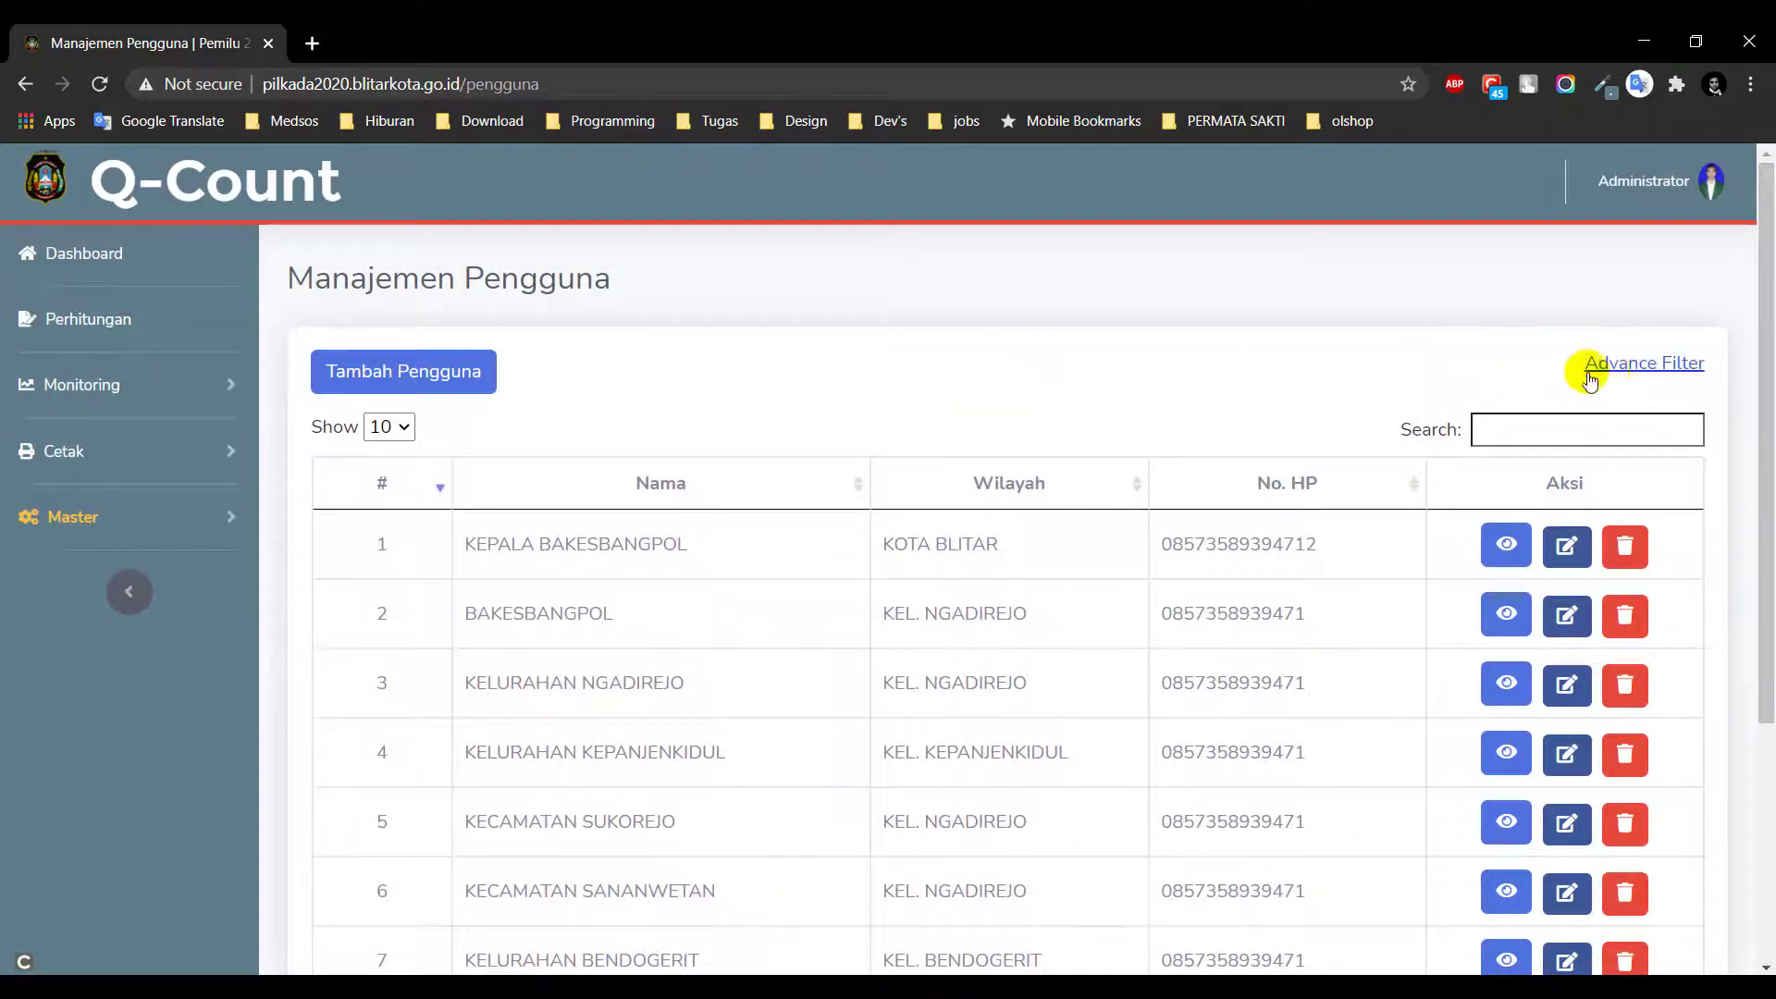
Filter the user list to Pemantau accounts assigned to a TPS
{"action": "left_click", "coordinate": [1616, 374]}
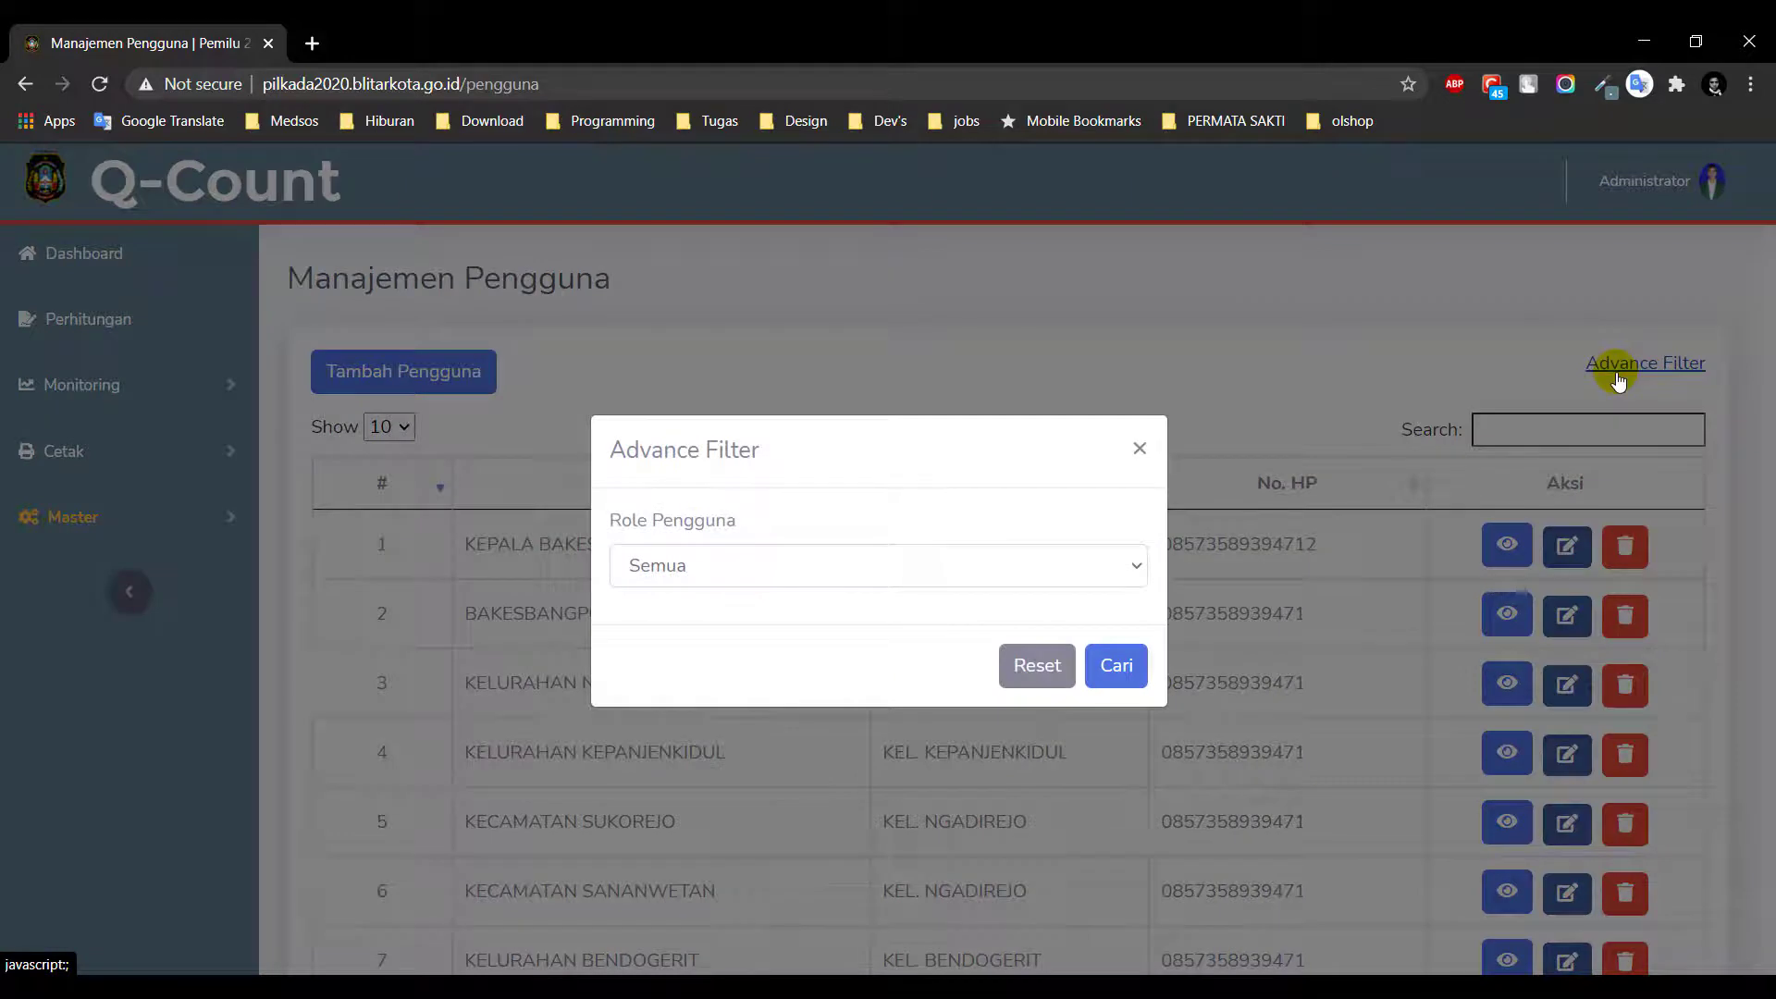
{"action": "left_click", "coordinate": [713, 570]}
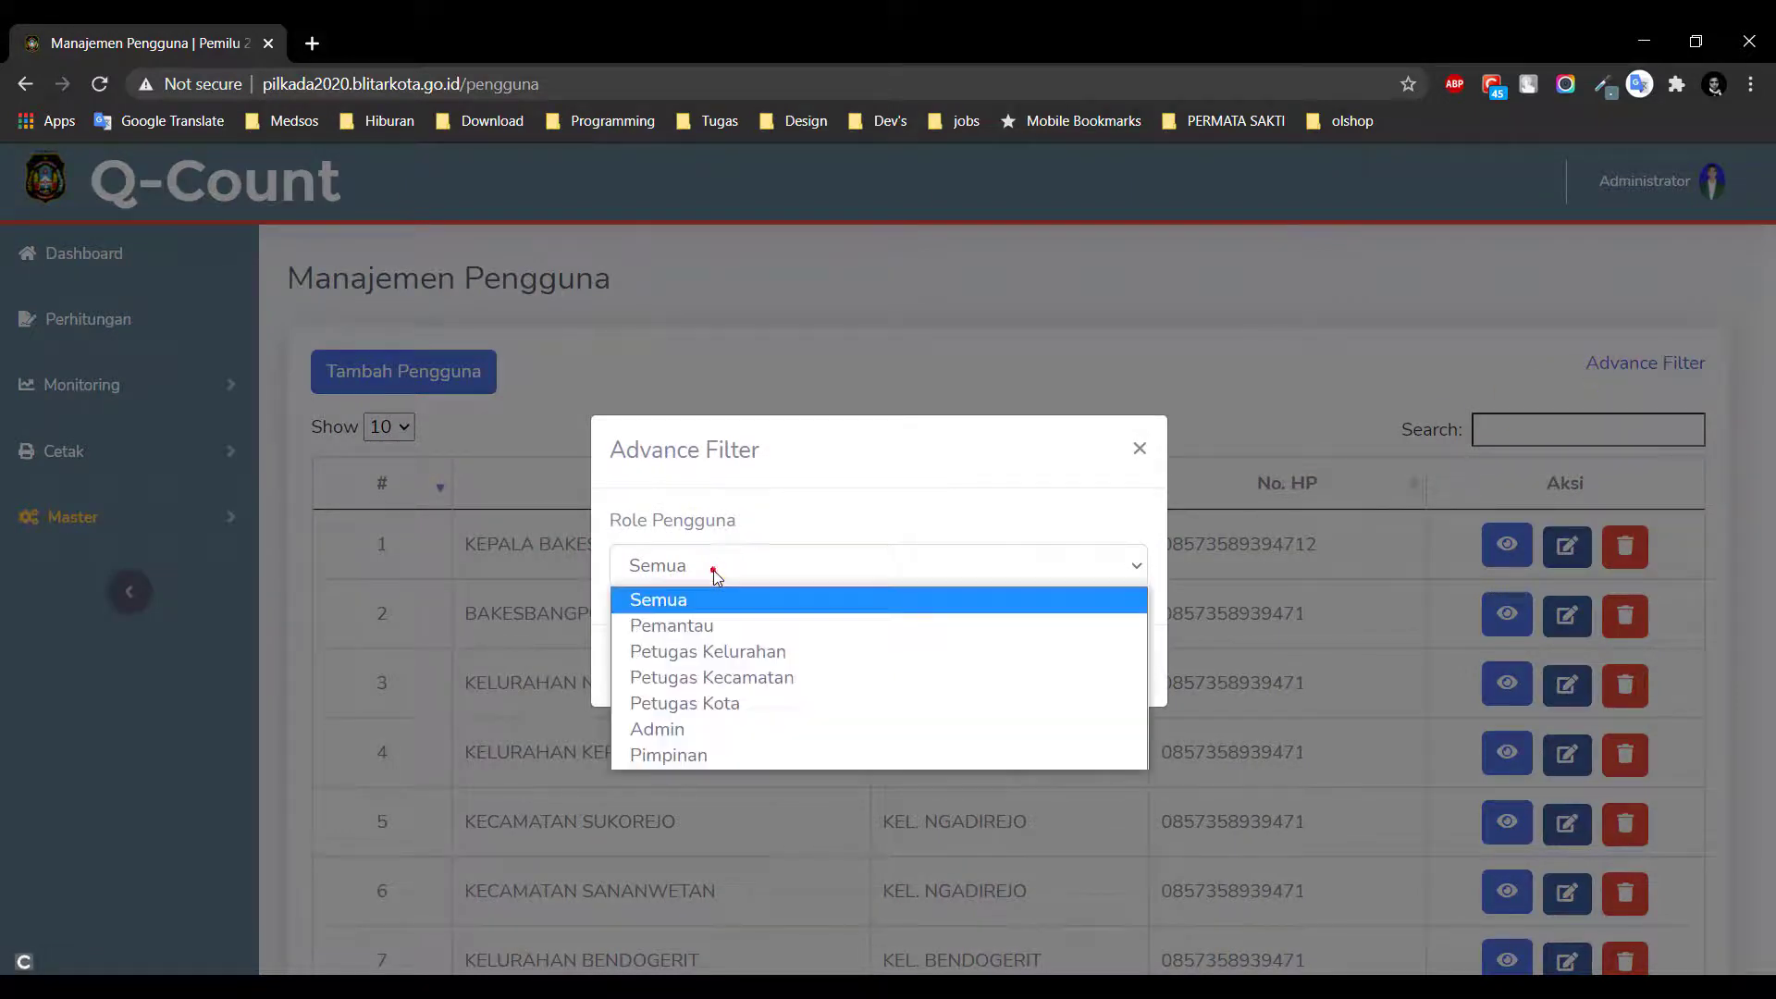
{"action": "left_click", "coordinate": [731, 625]}
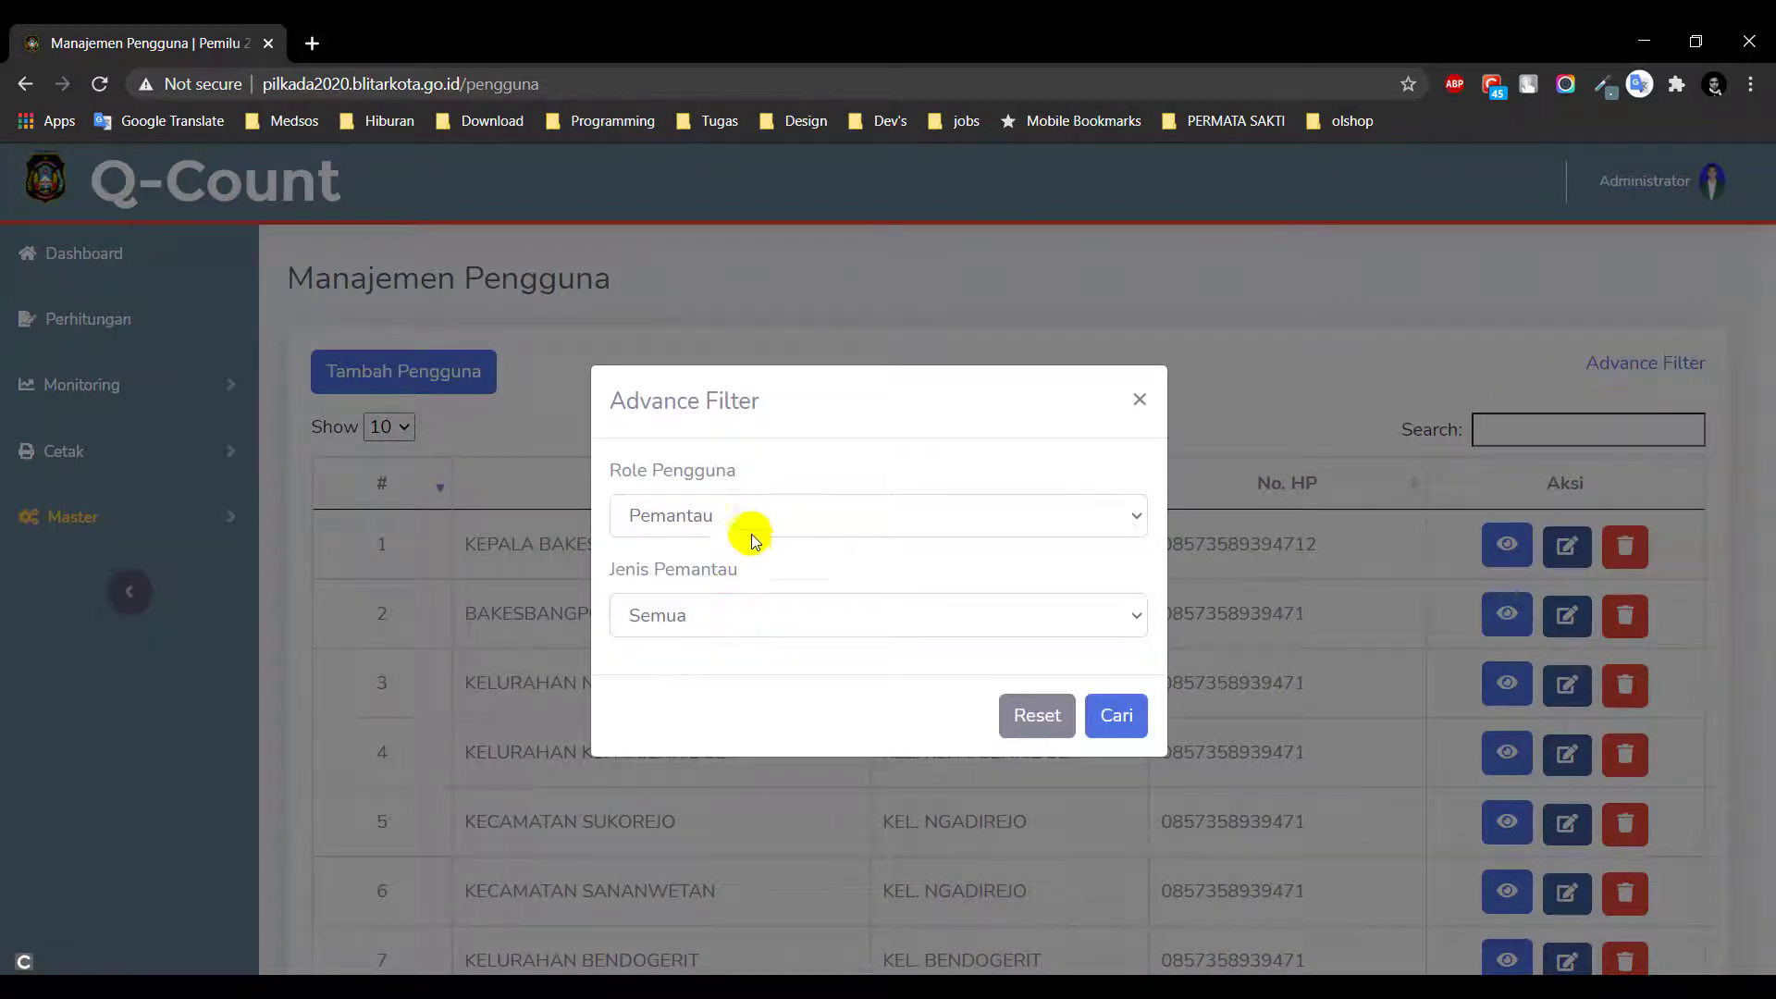
{"action": "left_click", "coordinate": [765, 620]}
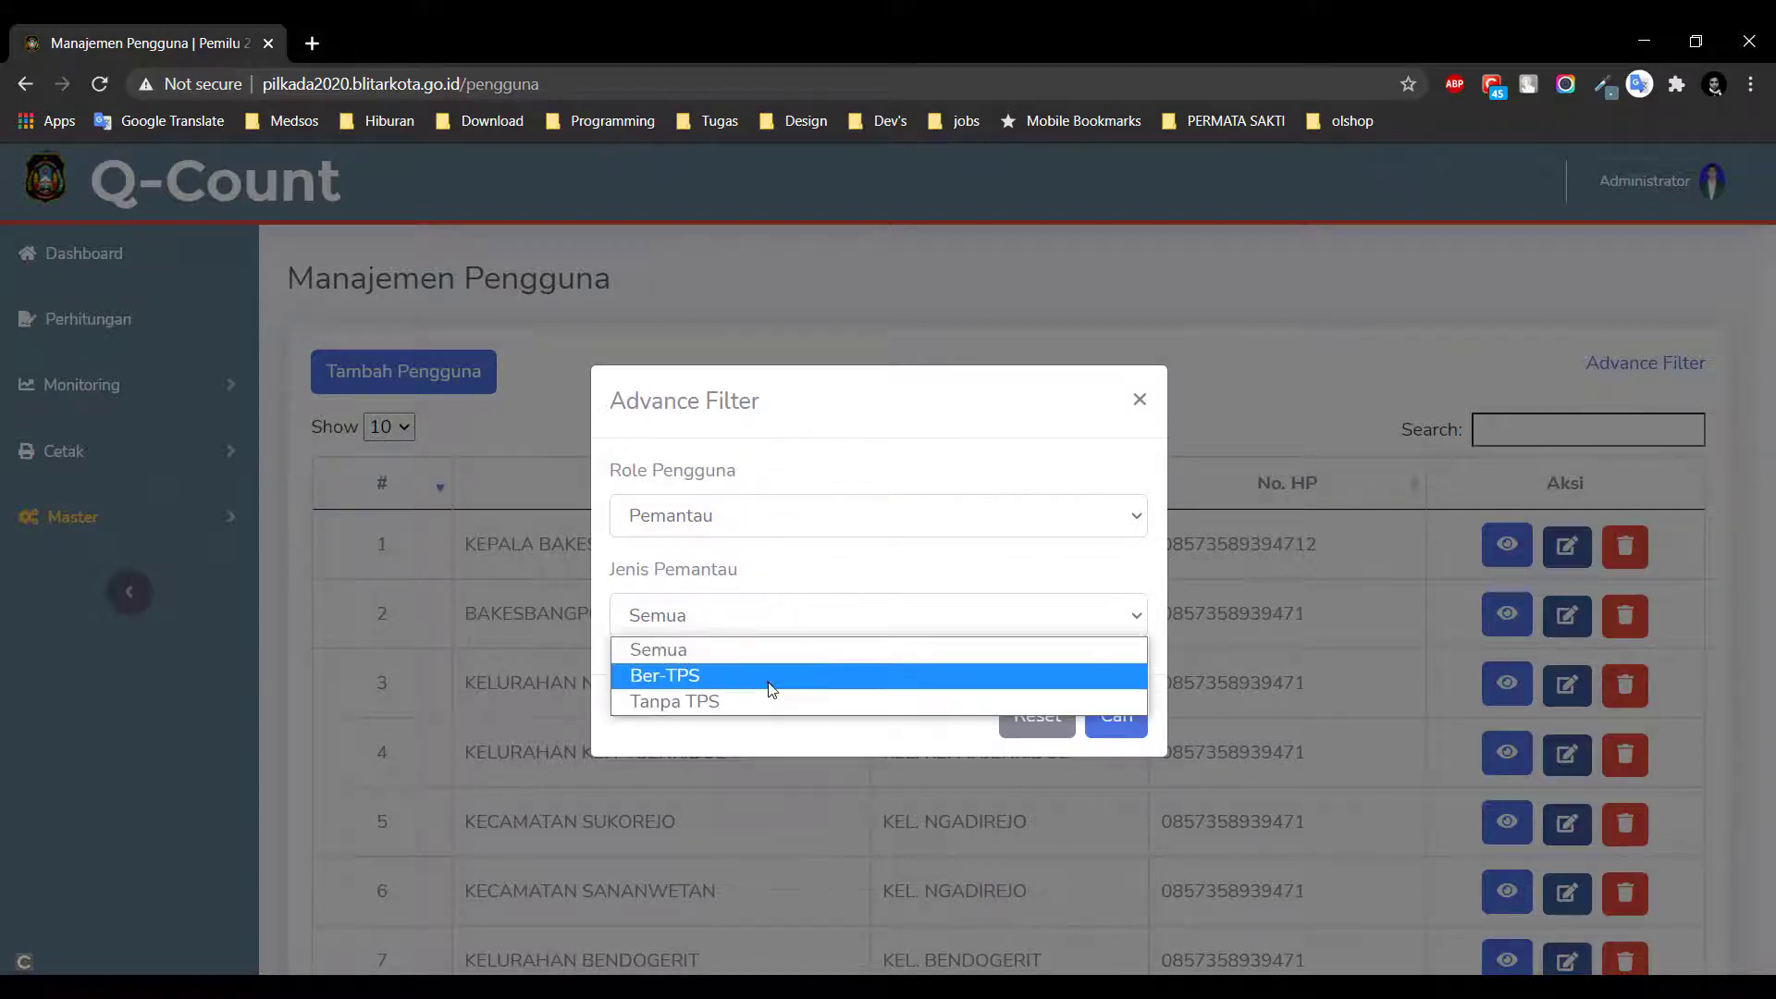
{"action": "left_click", "coordinate": [765, 677]}
{"action": "left_click", "coordinate": [1119, 715]}
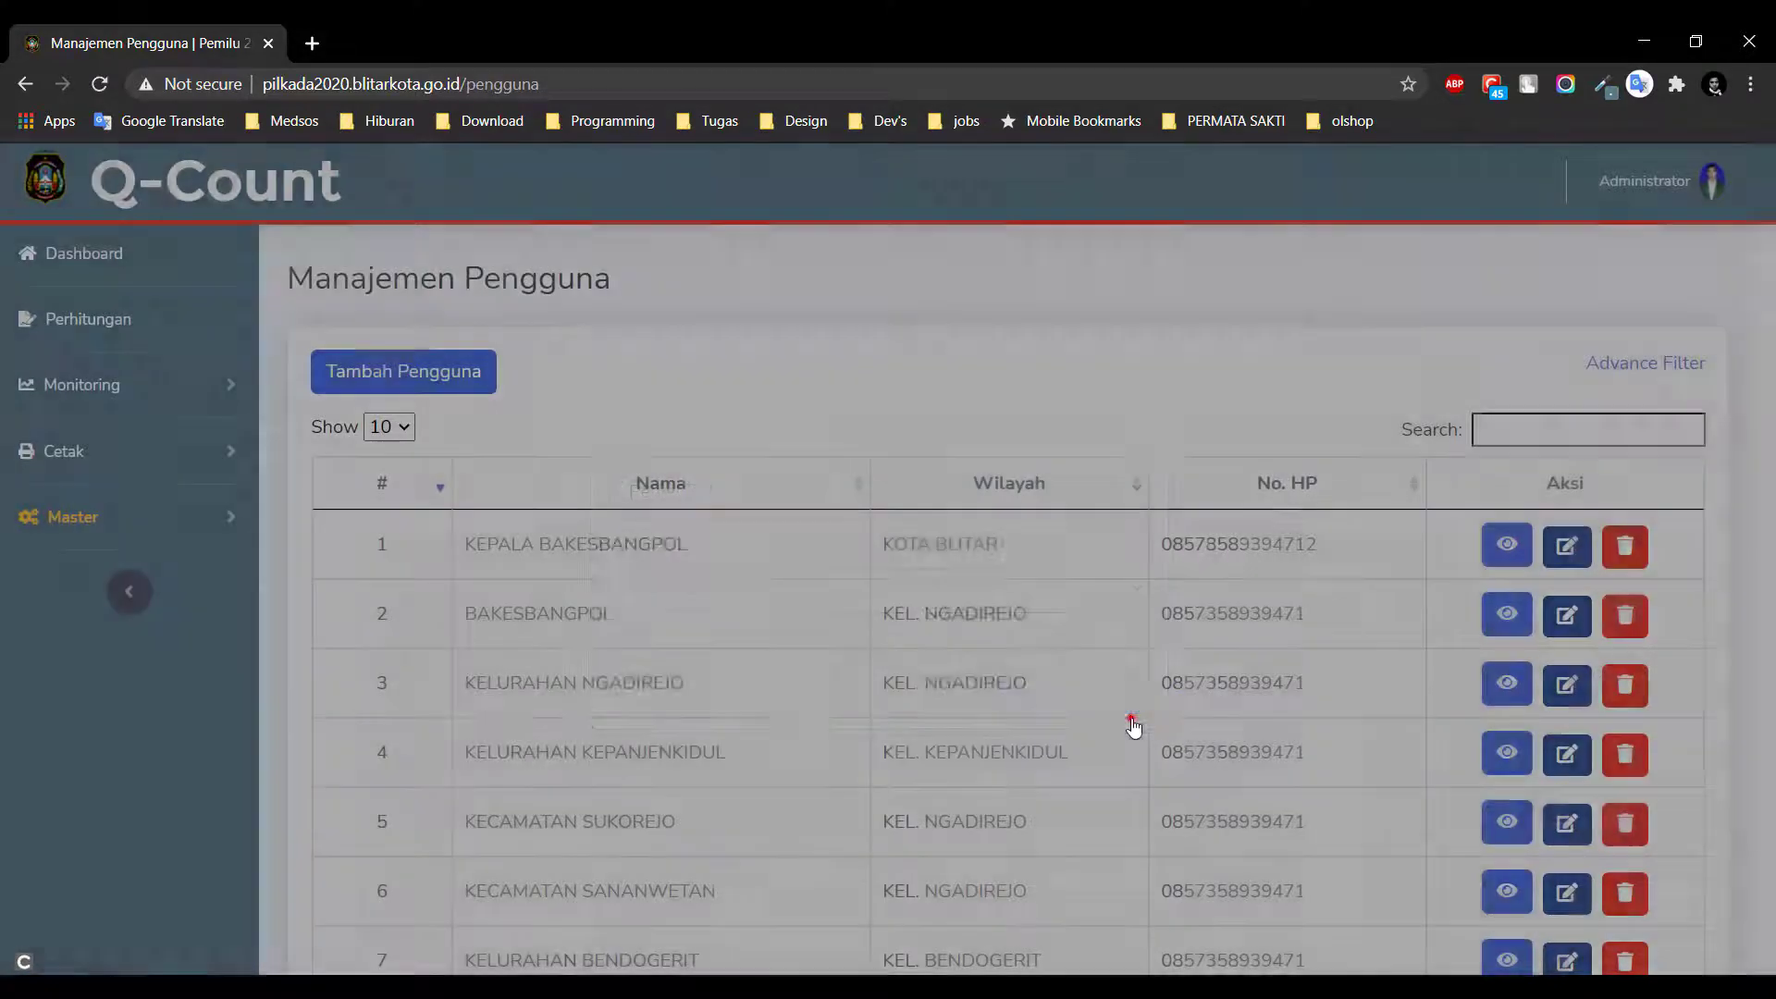
Switch the filter to Pemantau Tanpa TPS and expand Master in the sidebar
{"action": "left_click", "coordinate": [1647, 365]}
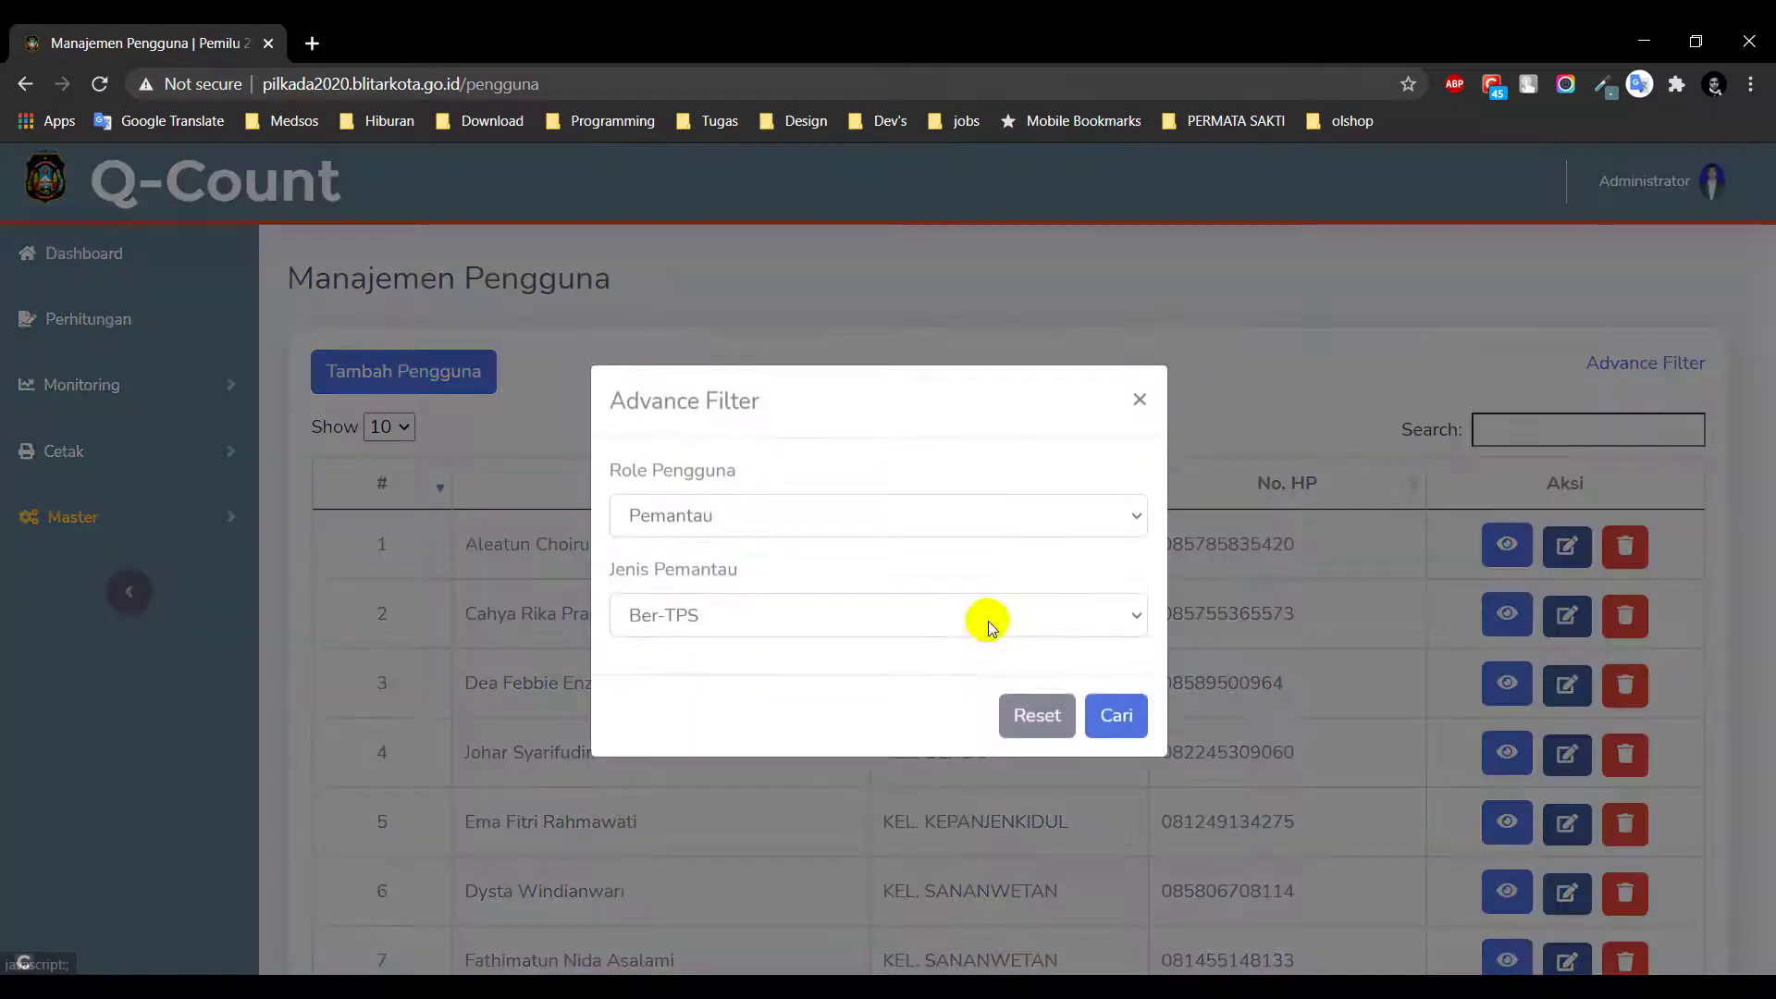
{"action": "left_click", "coordinate": [852, 621]}
{"action": "left_click", "coordinate": [849, 701]}
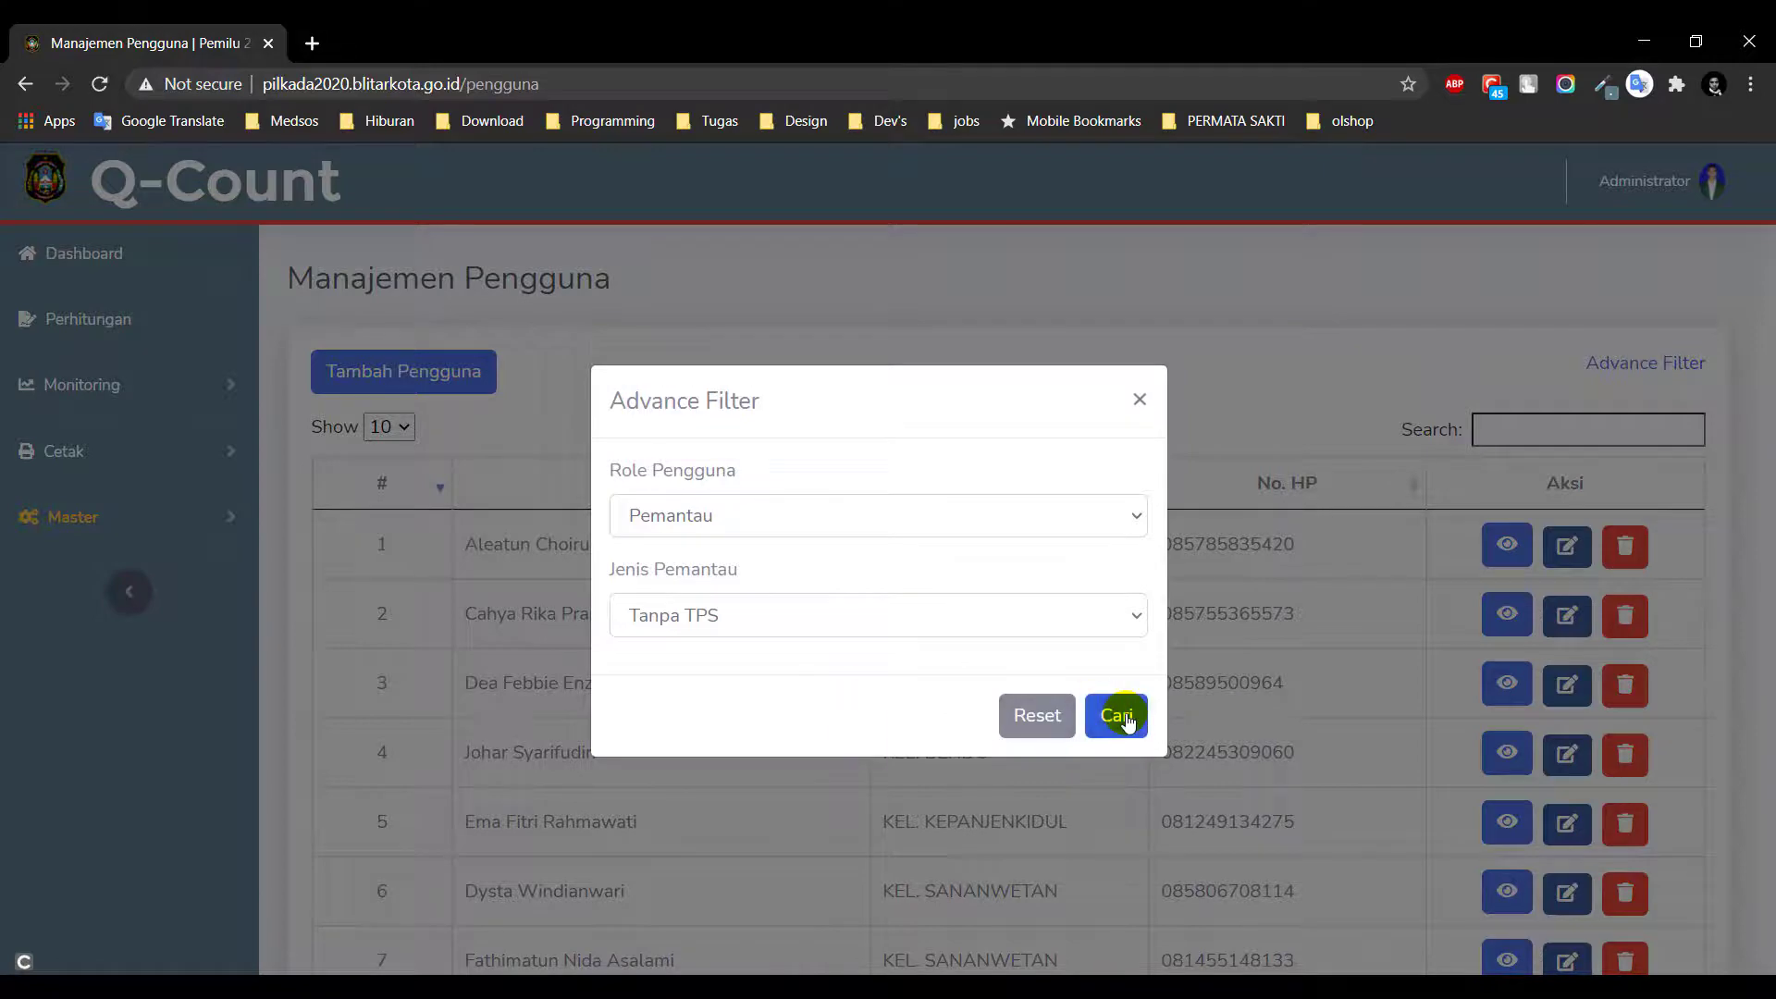
{"action": "left_click", "coordinate": [1118, 716]}
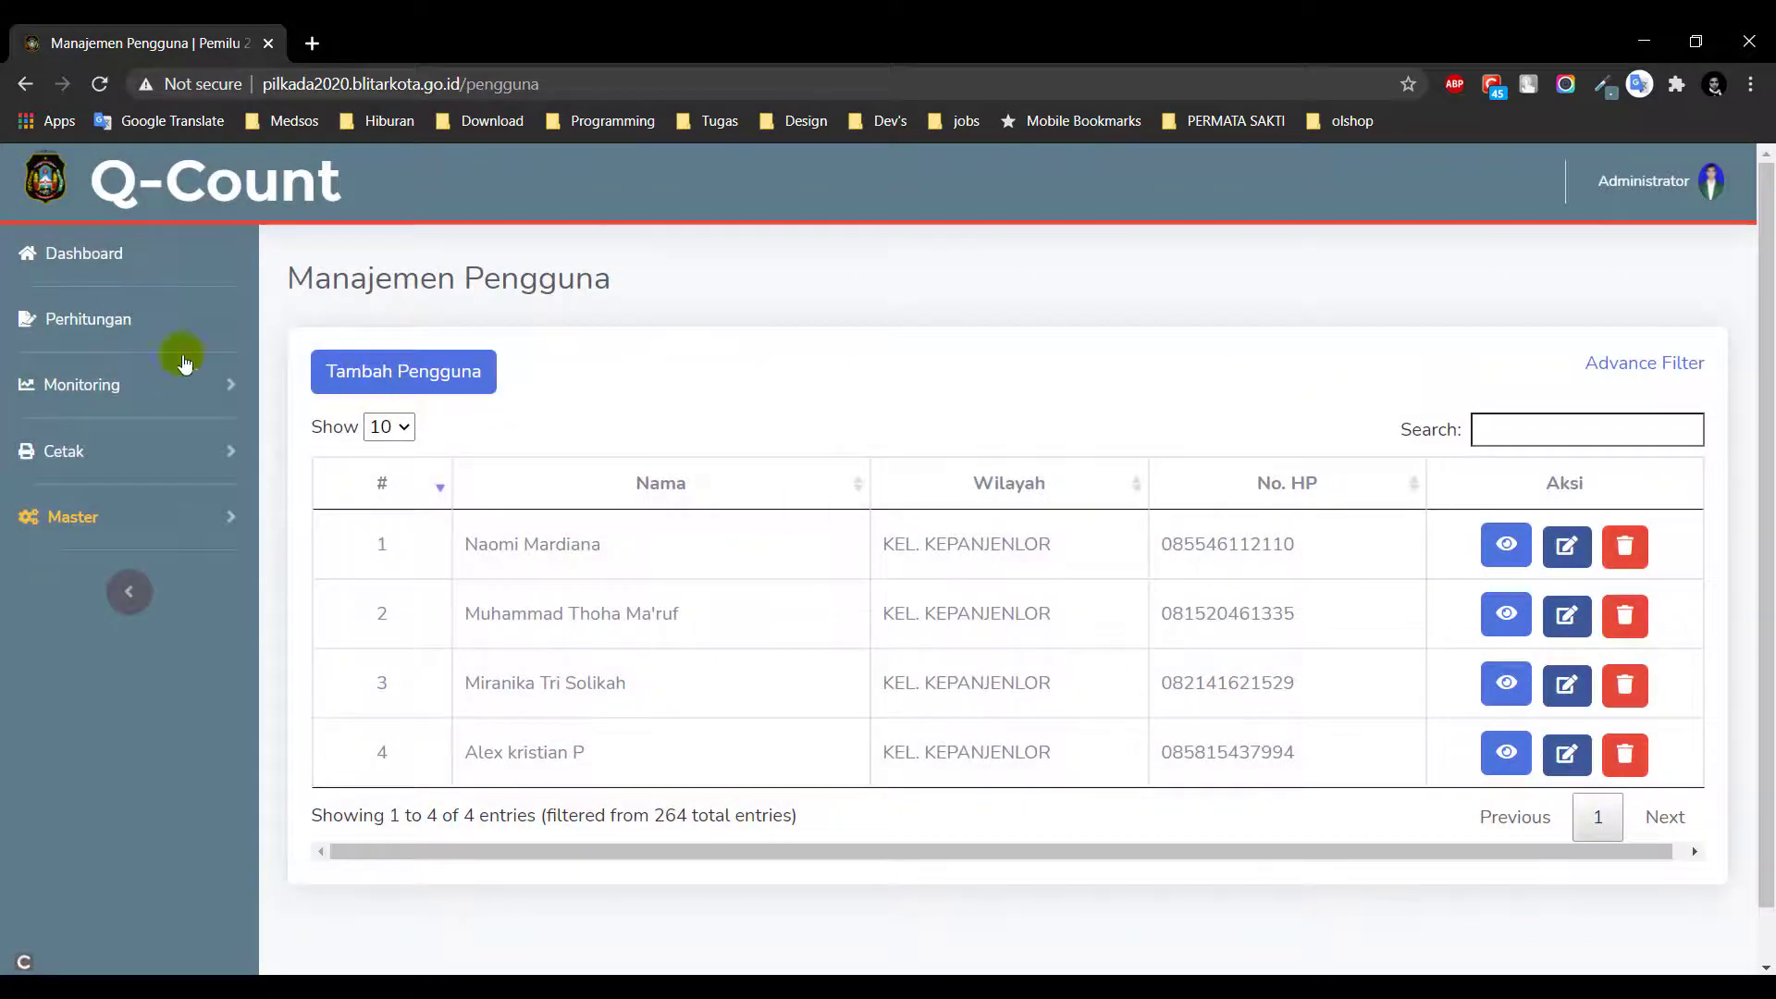
{"action": "left_click", "coordinate": [55, 504]}
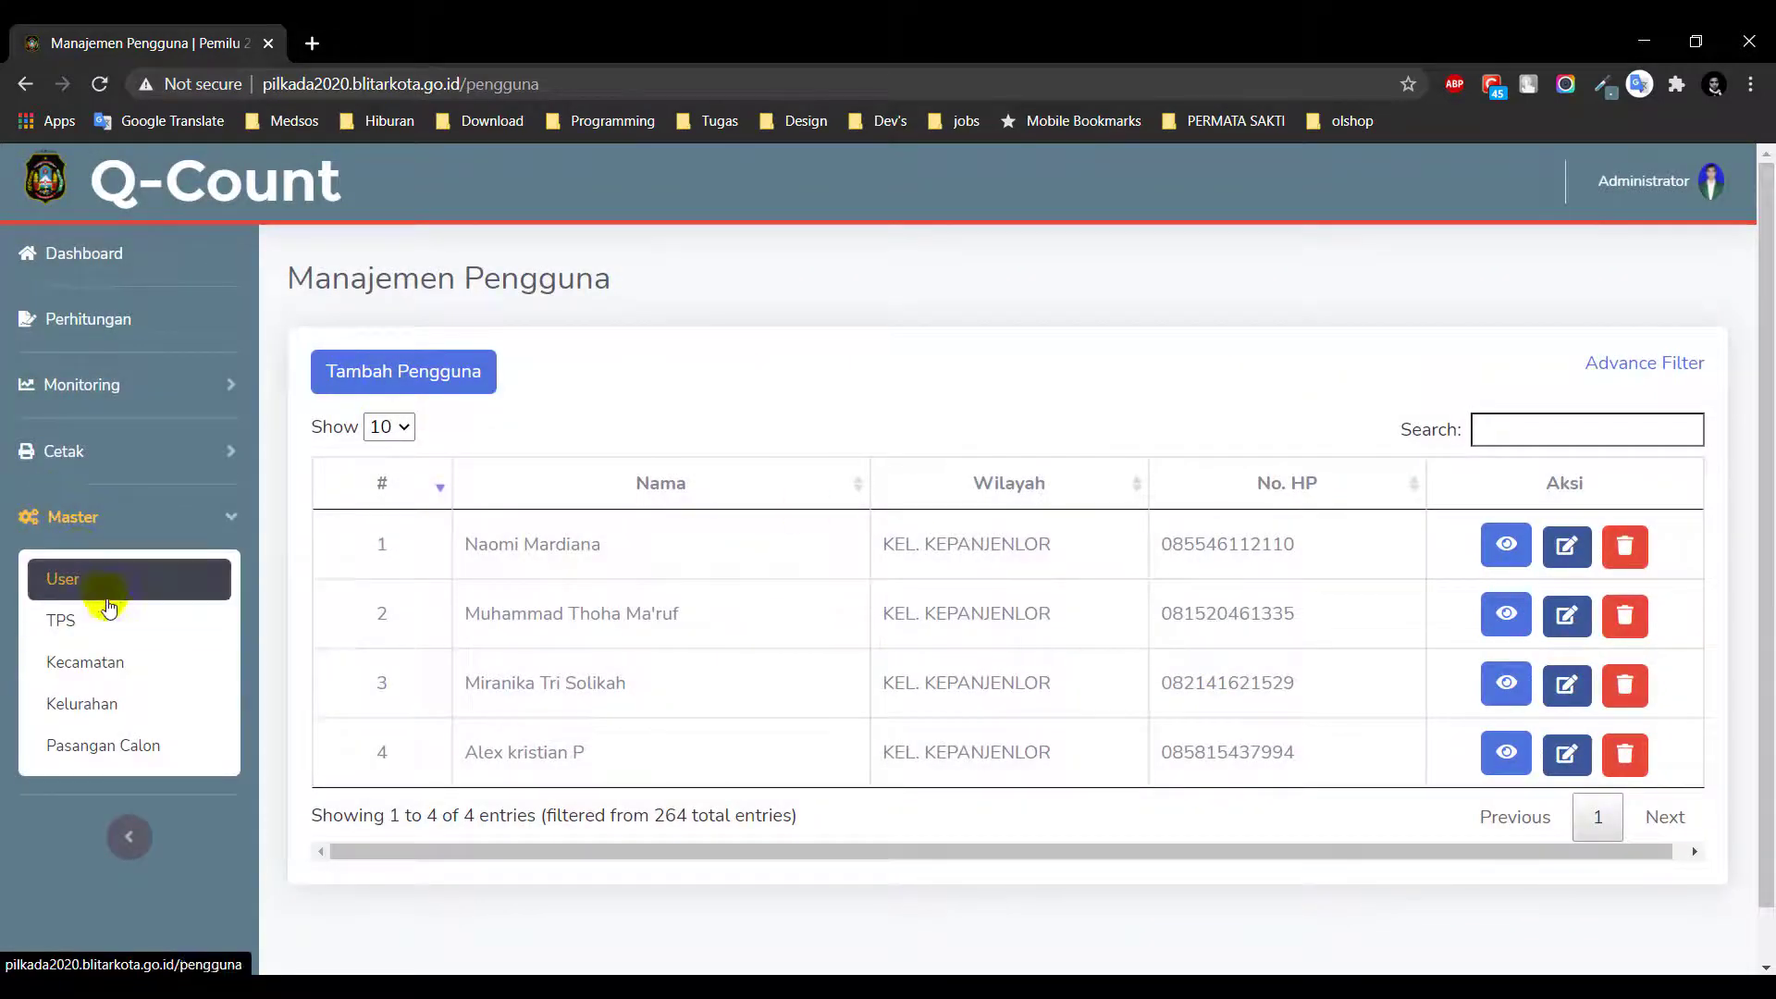
Open the TPS list and view the details of TPS 005 in KEL. TURI
{"action": "left_click", "coordinate": [113, 618]}
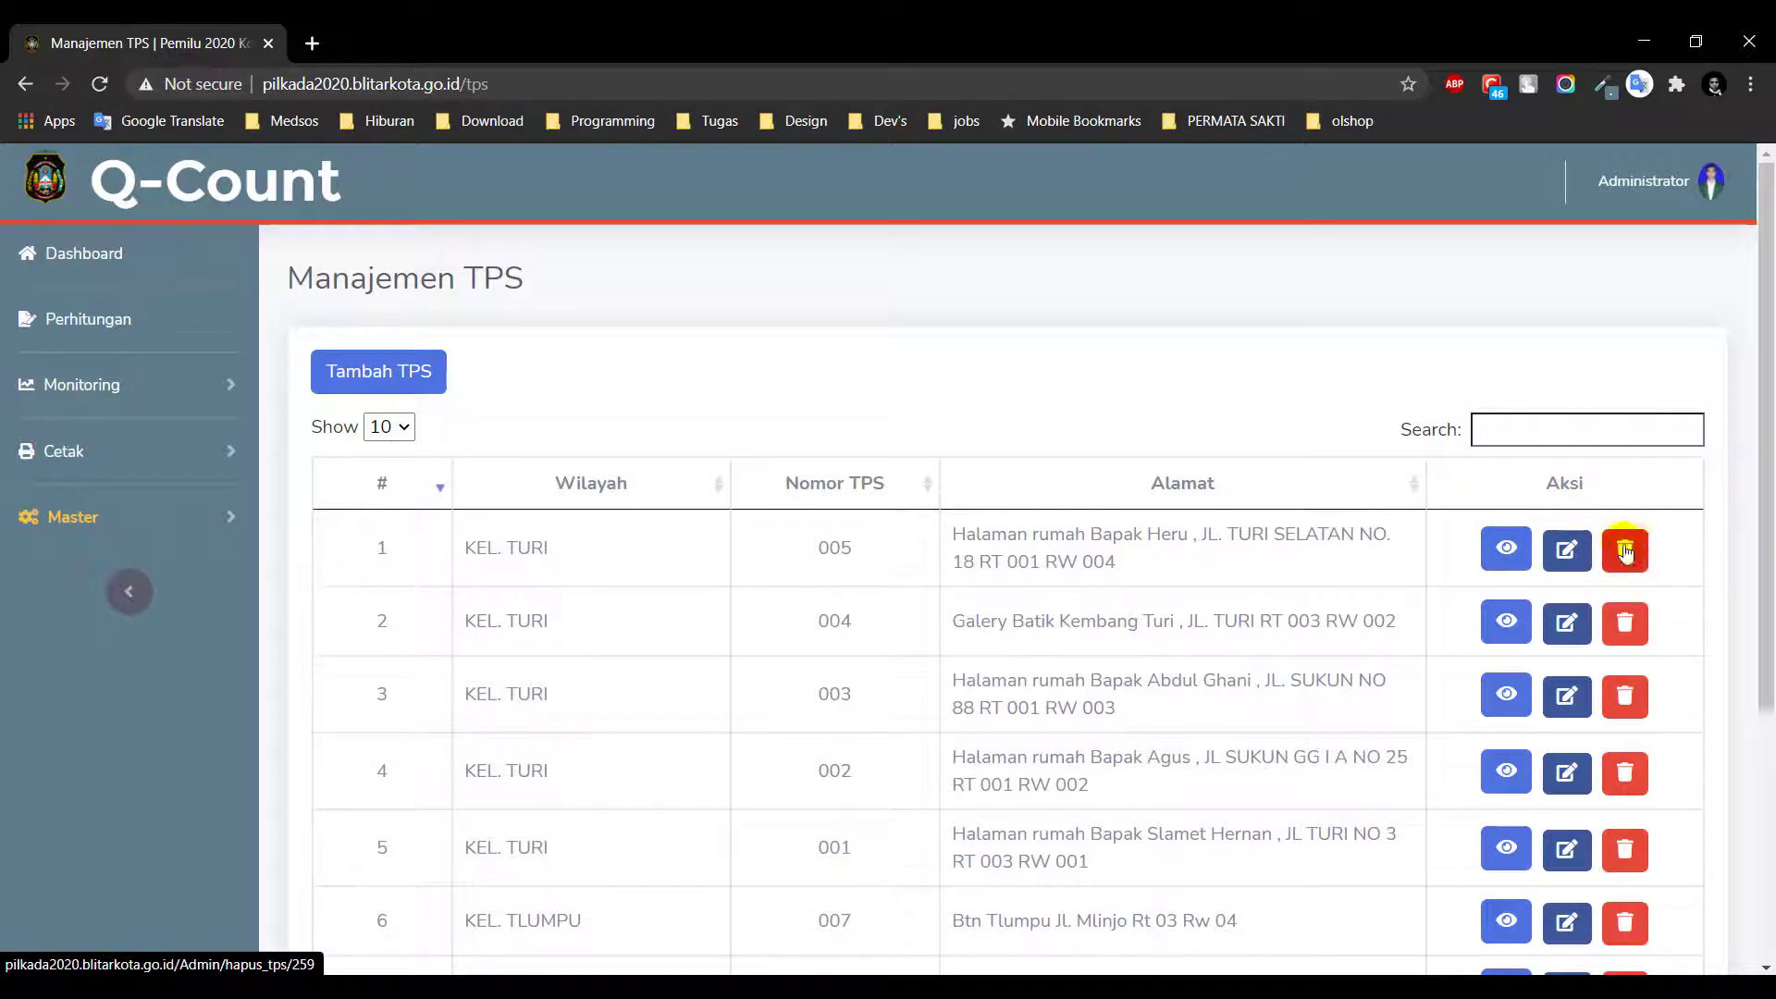
{"action": "left_click", "coordinate": [1508, 551]}
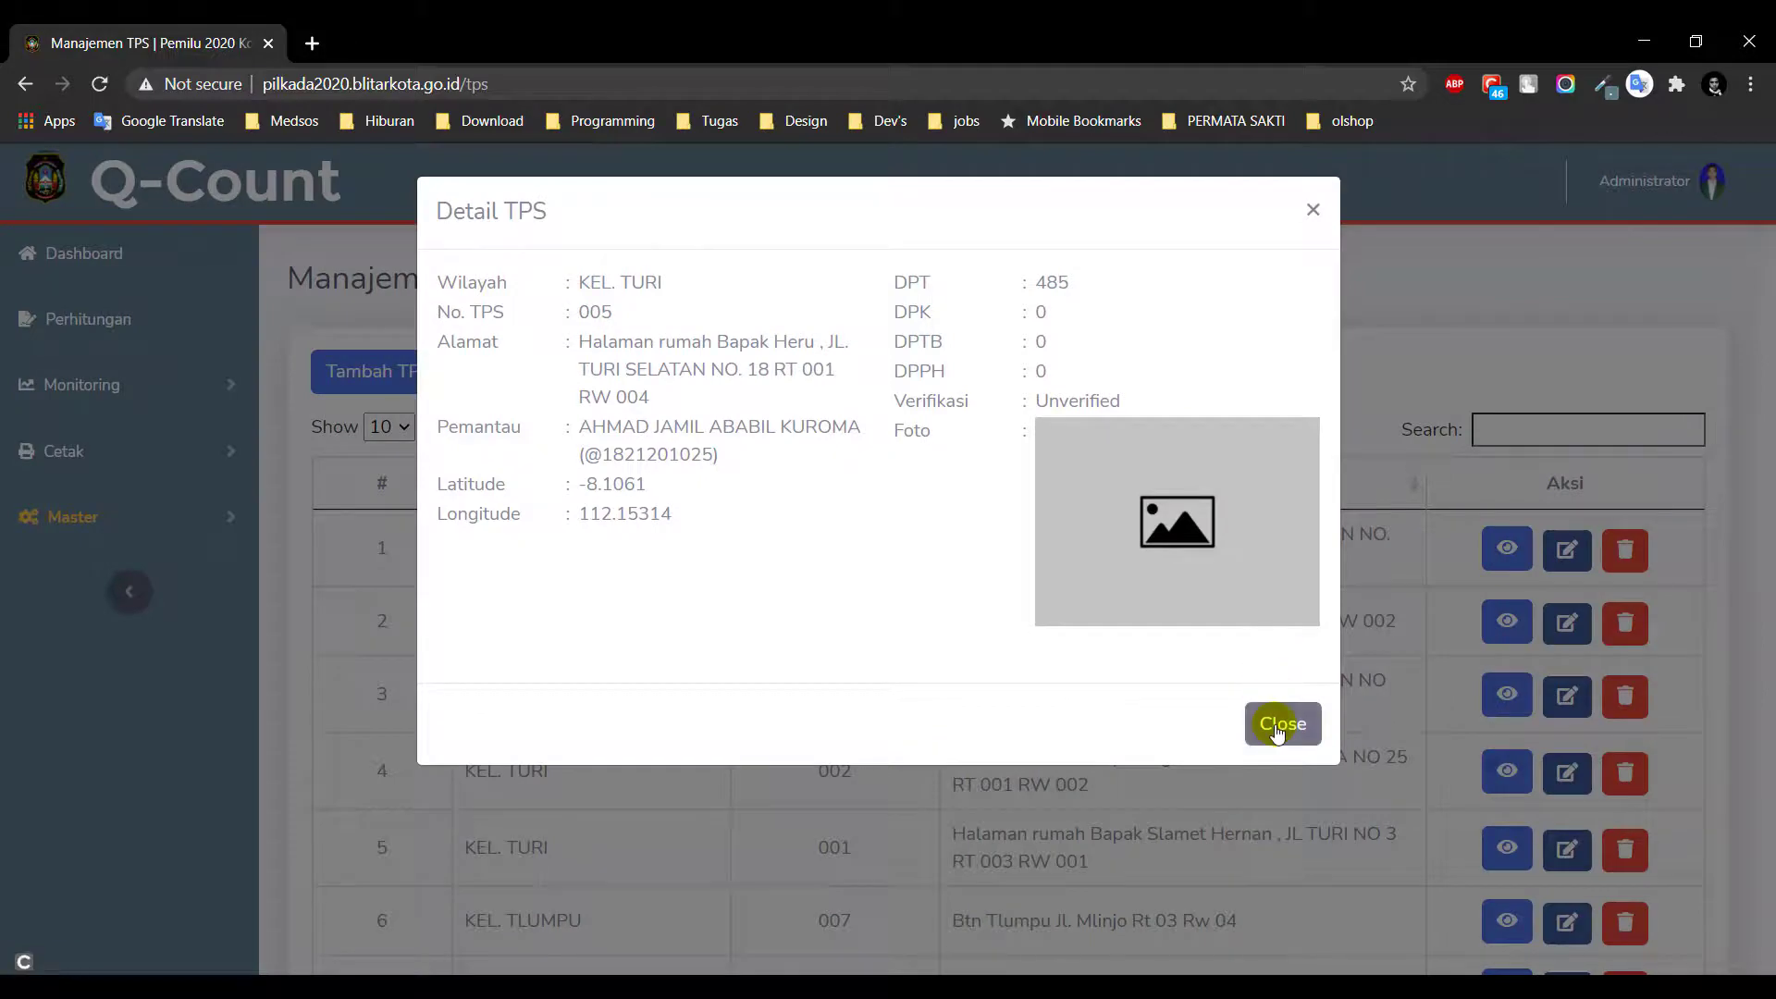
{"action": "left_click", "coordinate": [1277, 726]}
Resave TPS 005's edit form unchanged and dismiss the no-changes notice
{"action": "left_click", "coordinate": [1561, 559]}
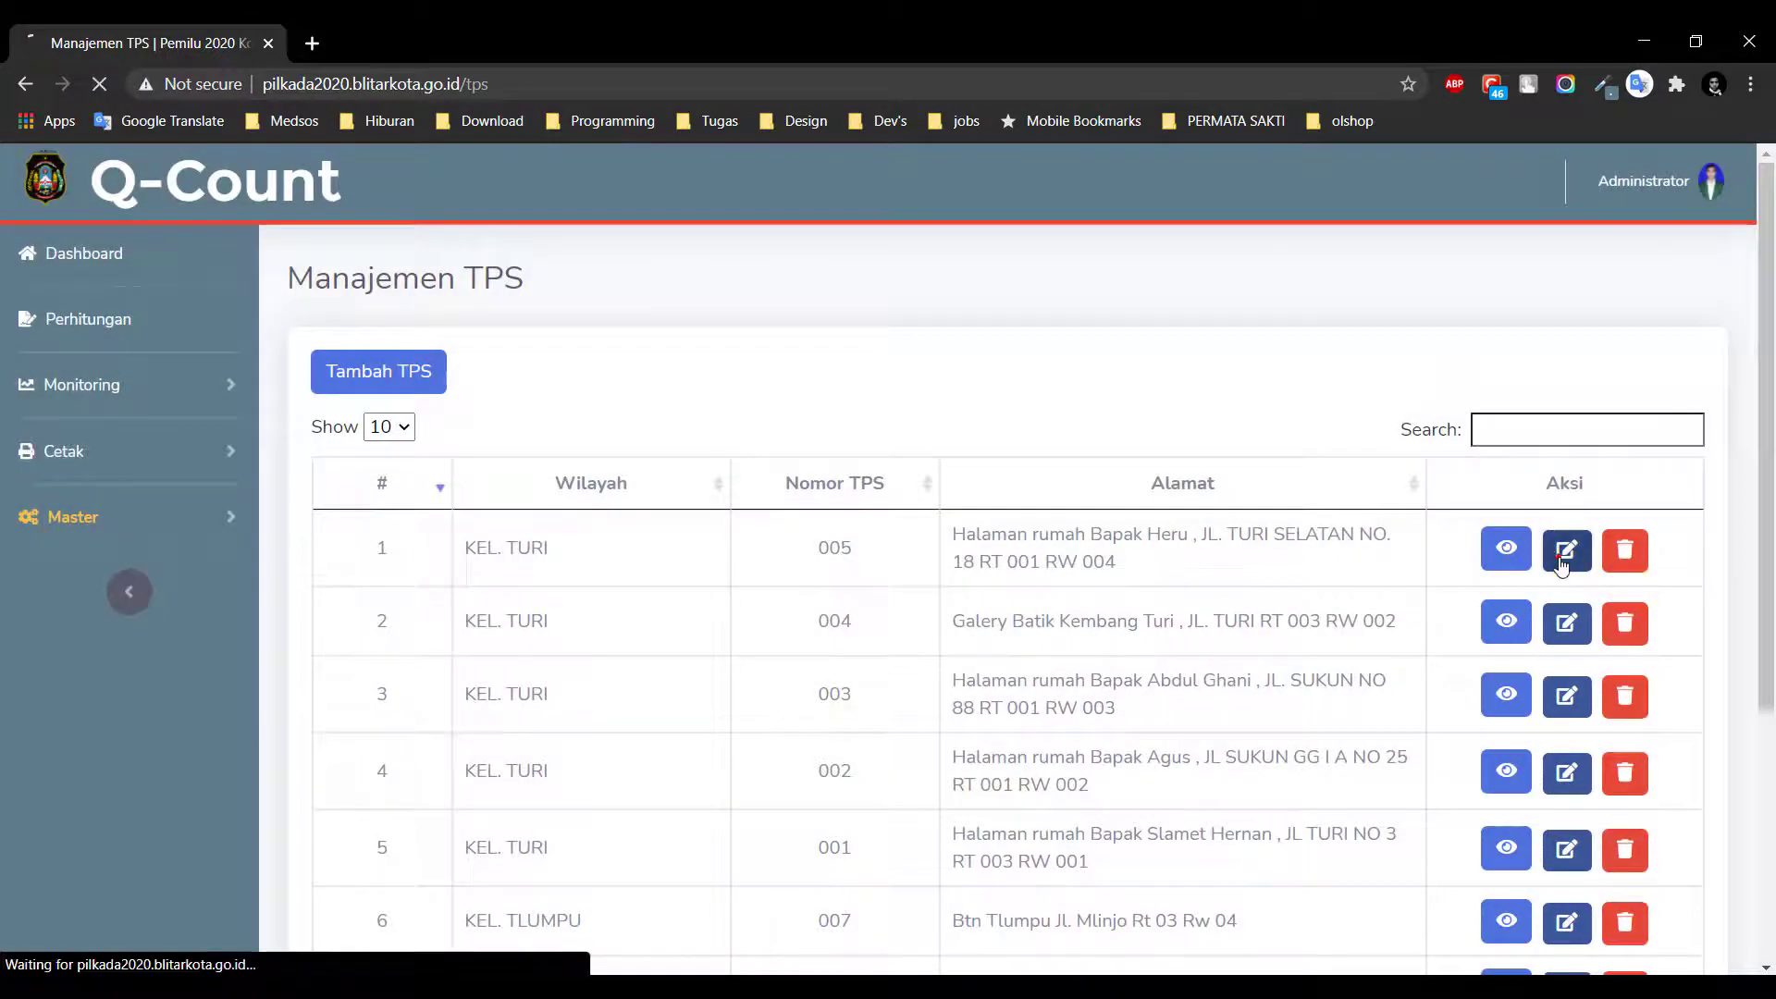
{"action": "scroll", "coordinate": [1557, 559], "scroll_direction": "down", "scroll_amount": 2}
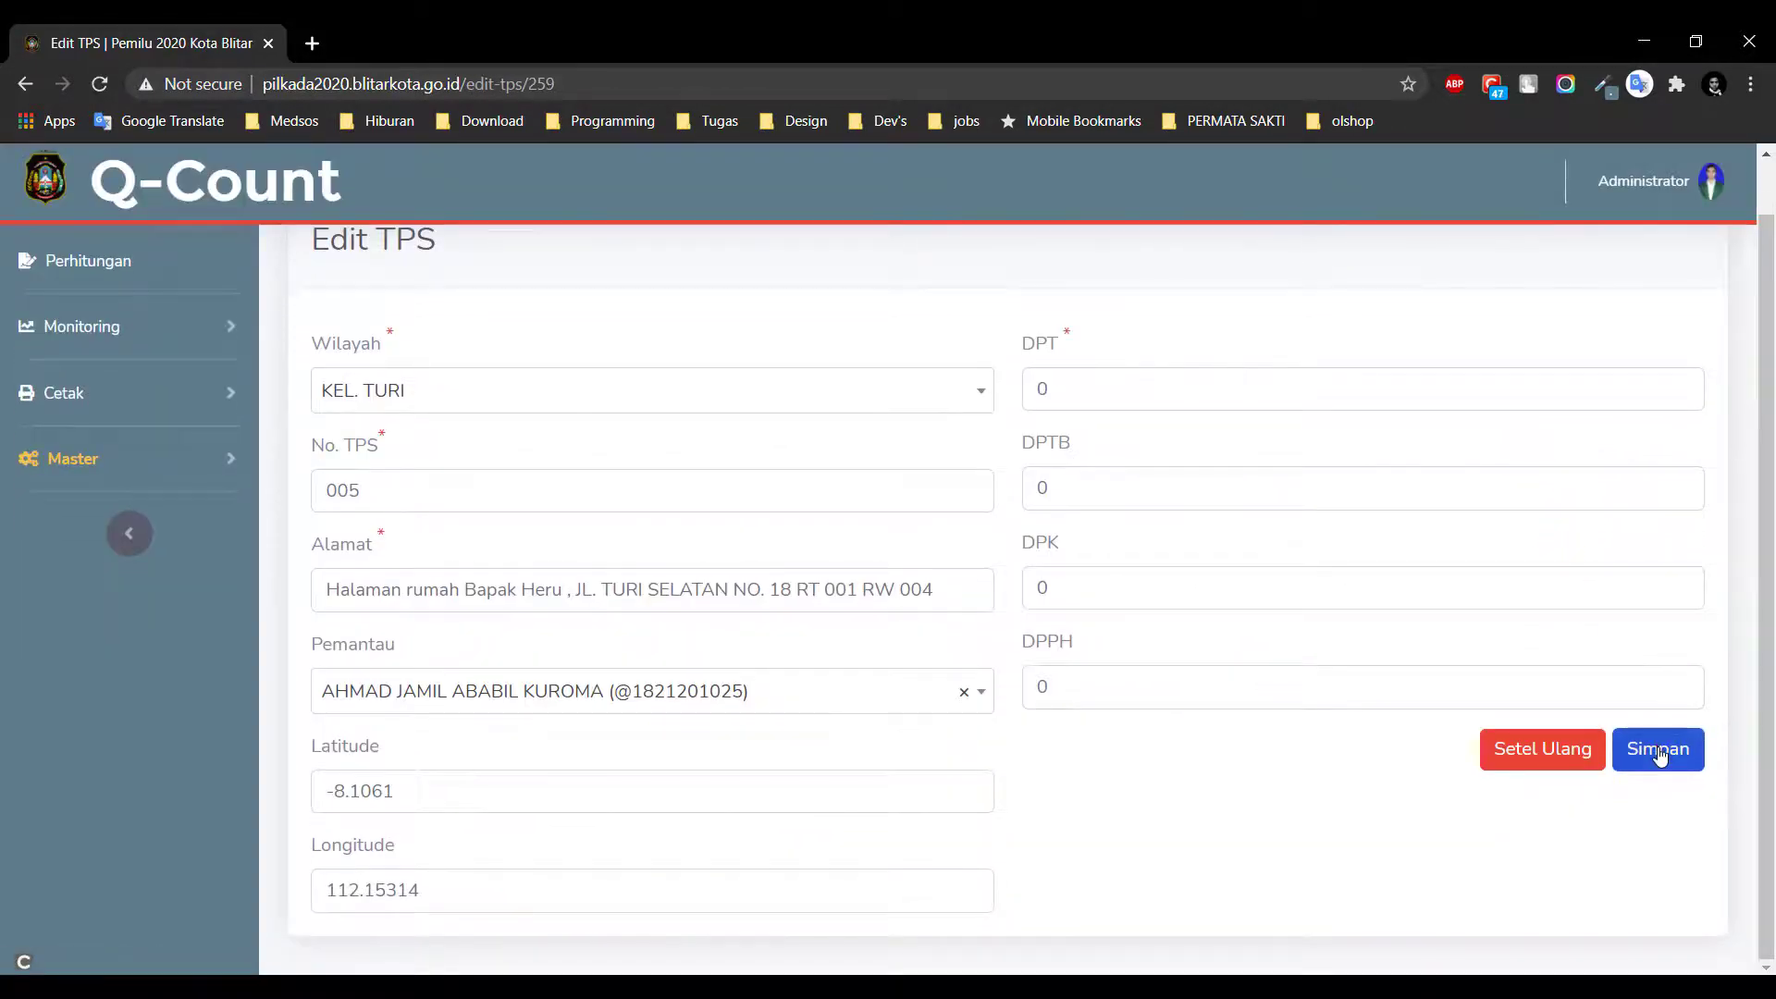
{"action": "left_click", "coordinate": [1660, 754]}
{"action": "left_click", "coordinate": [911, 710]}
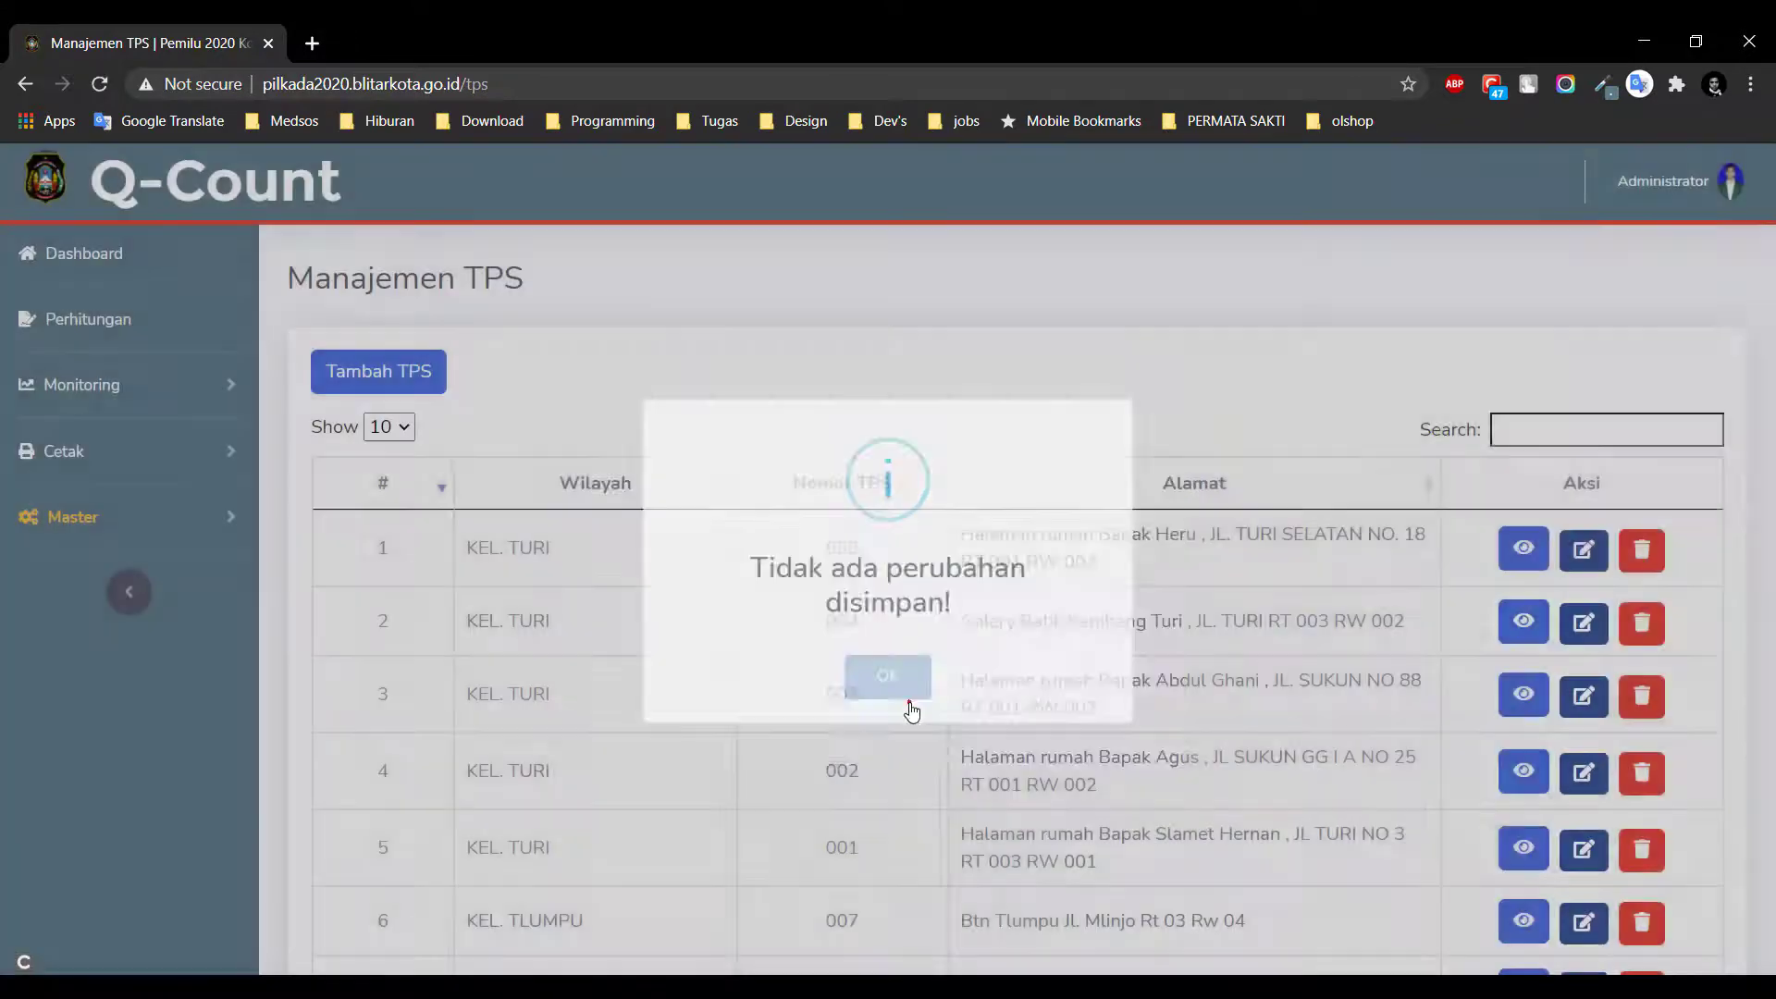
{"action": "left_click", "coordinate": [73, 519]}
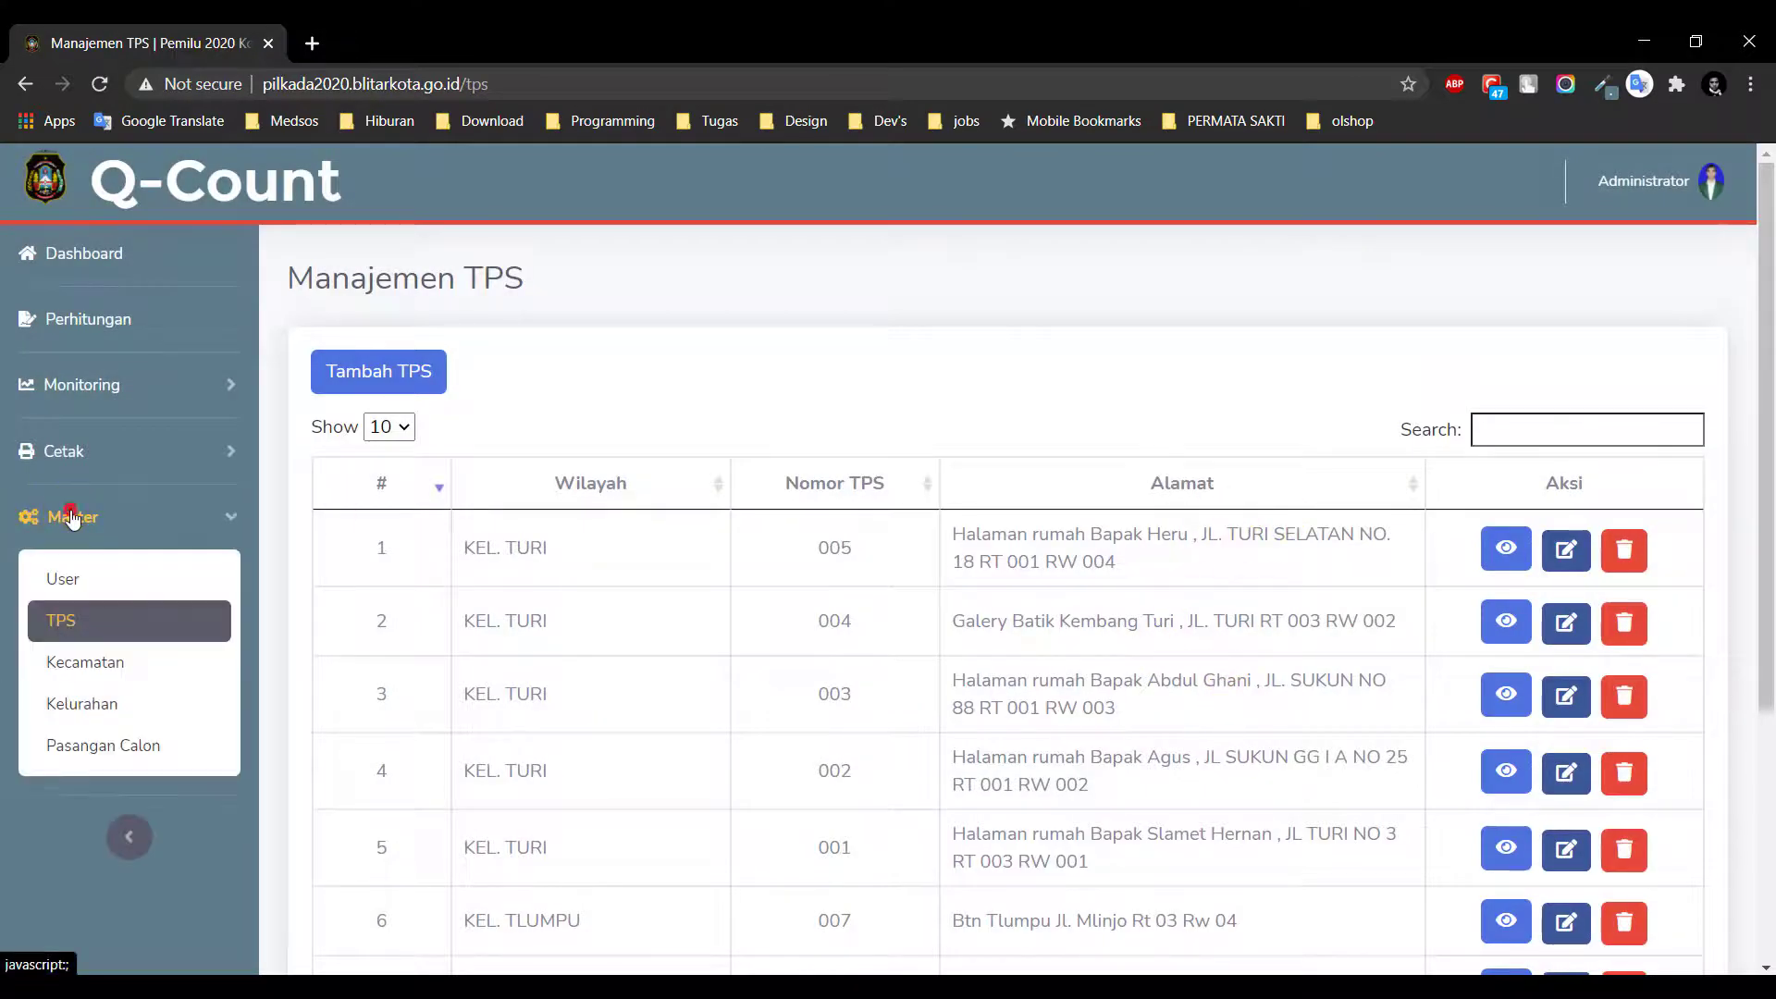
Browse the Kecamatan and Kelurahan lists, then open the Pasangan Calon list showing pairs 01 and 02
{"action": "left_click", "coordinate": [153, 661]}
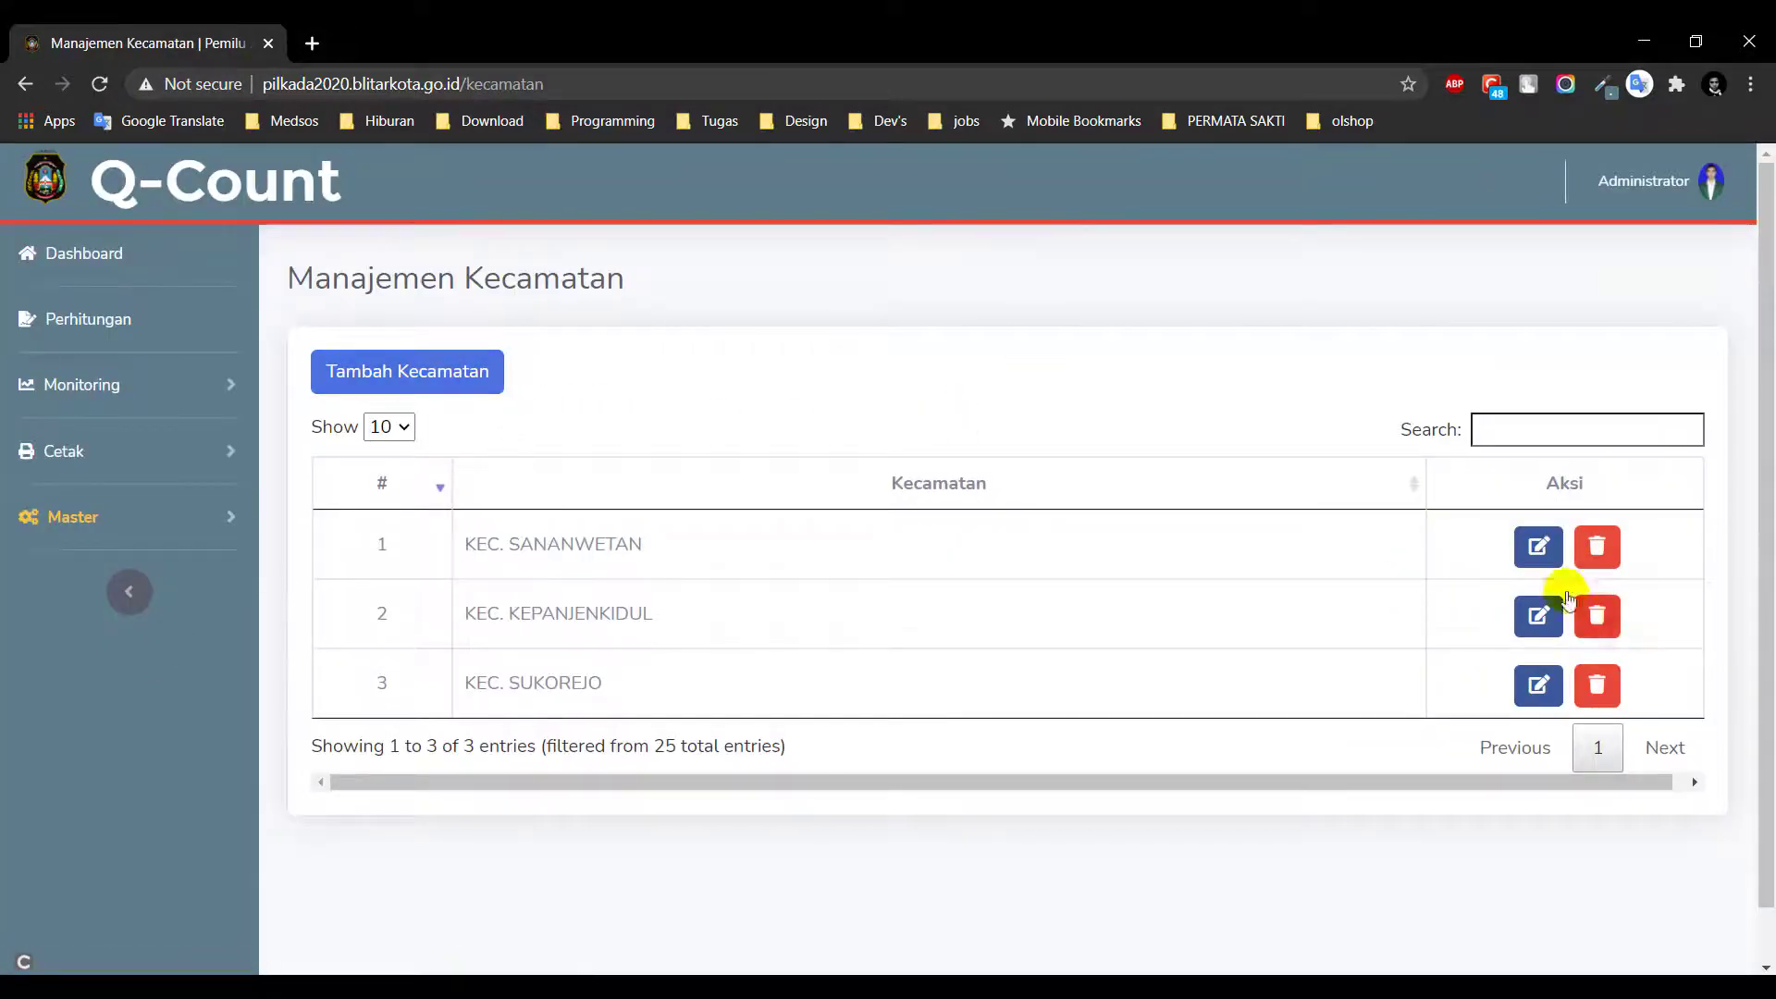
{"action": "left_click", "coordinate": [116, 521]}
{"action": "left_click", "coordinate": [120, 701]}
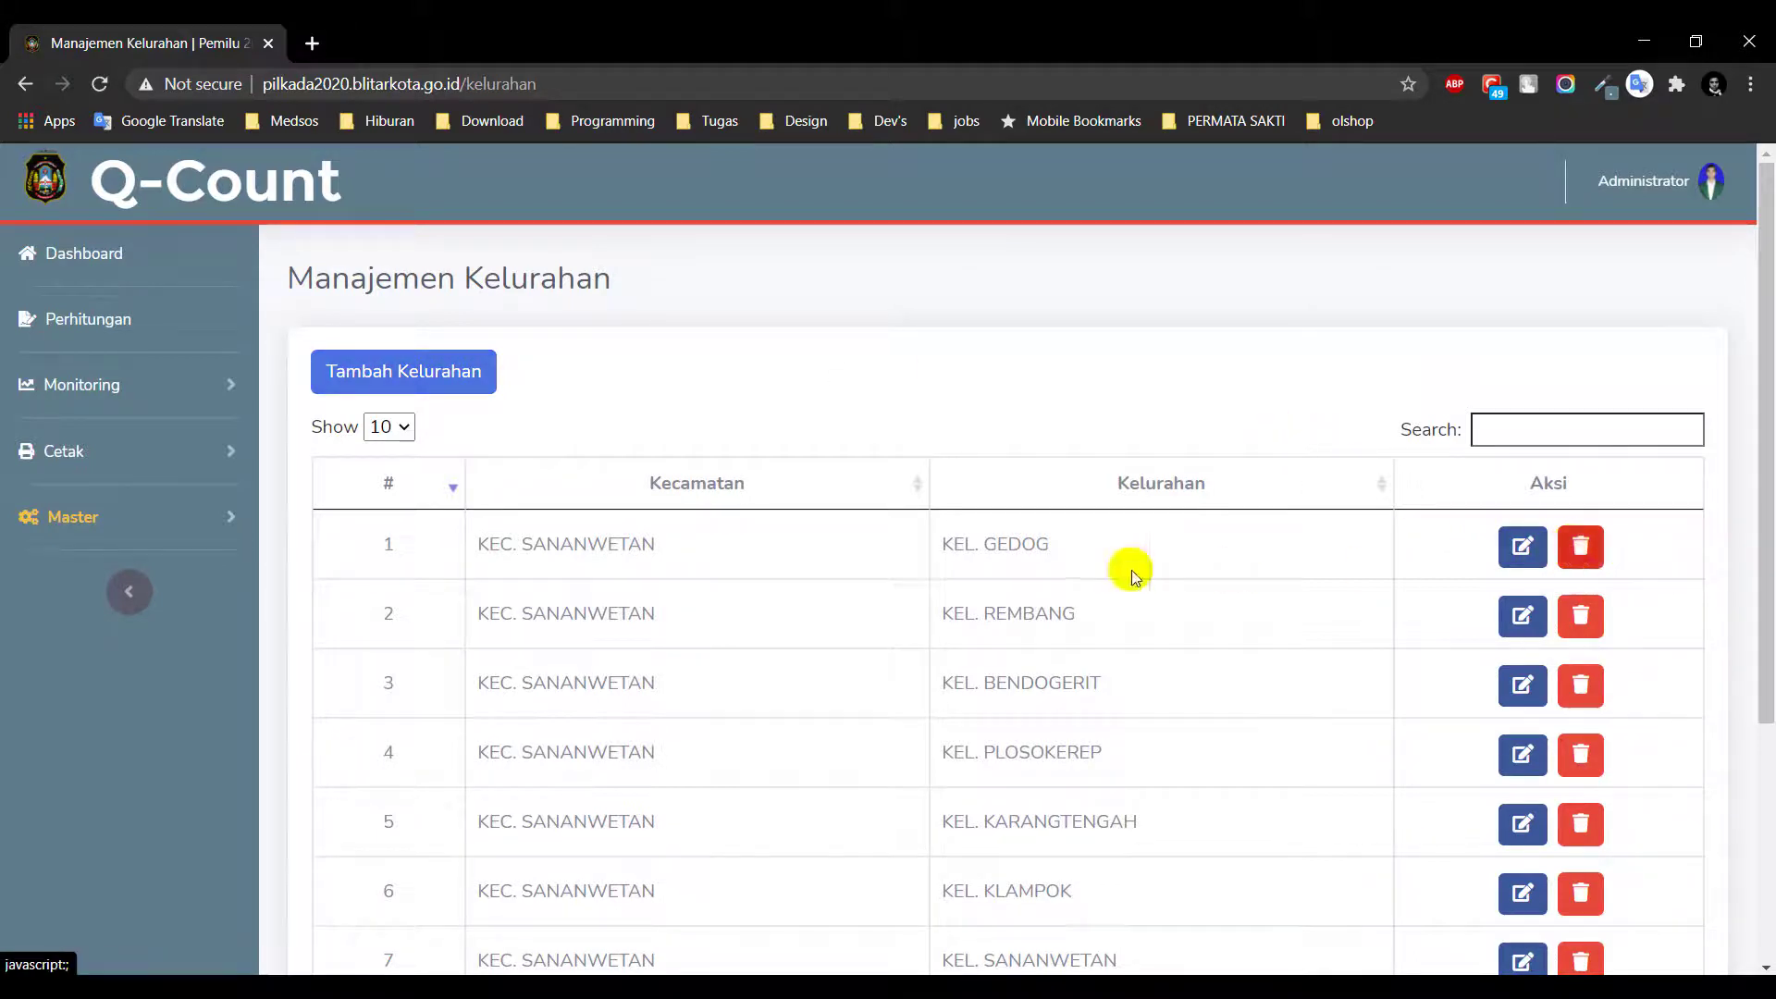
{"action": "left_click", "coordinate": [106, 518]}
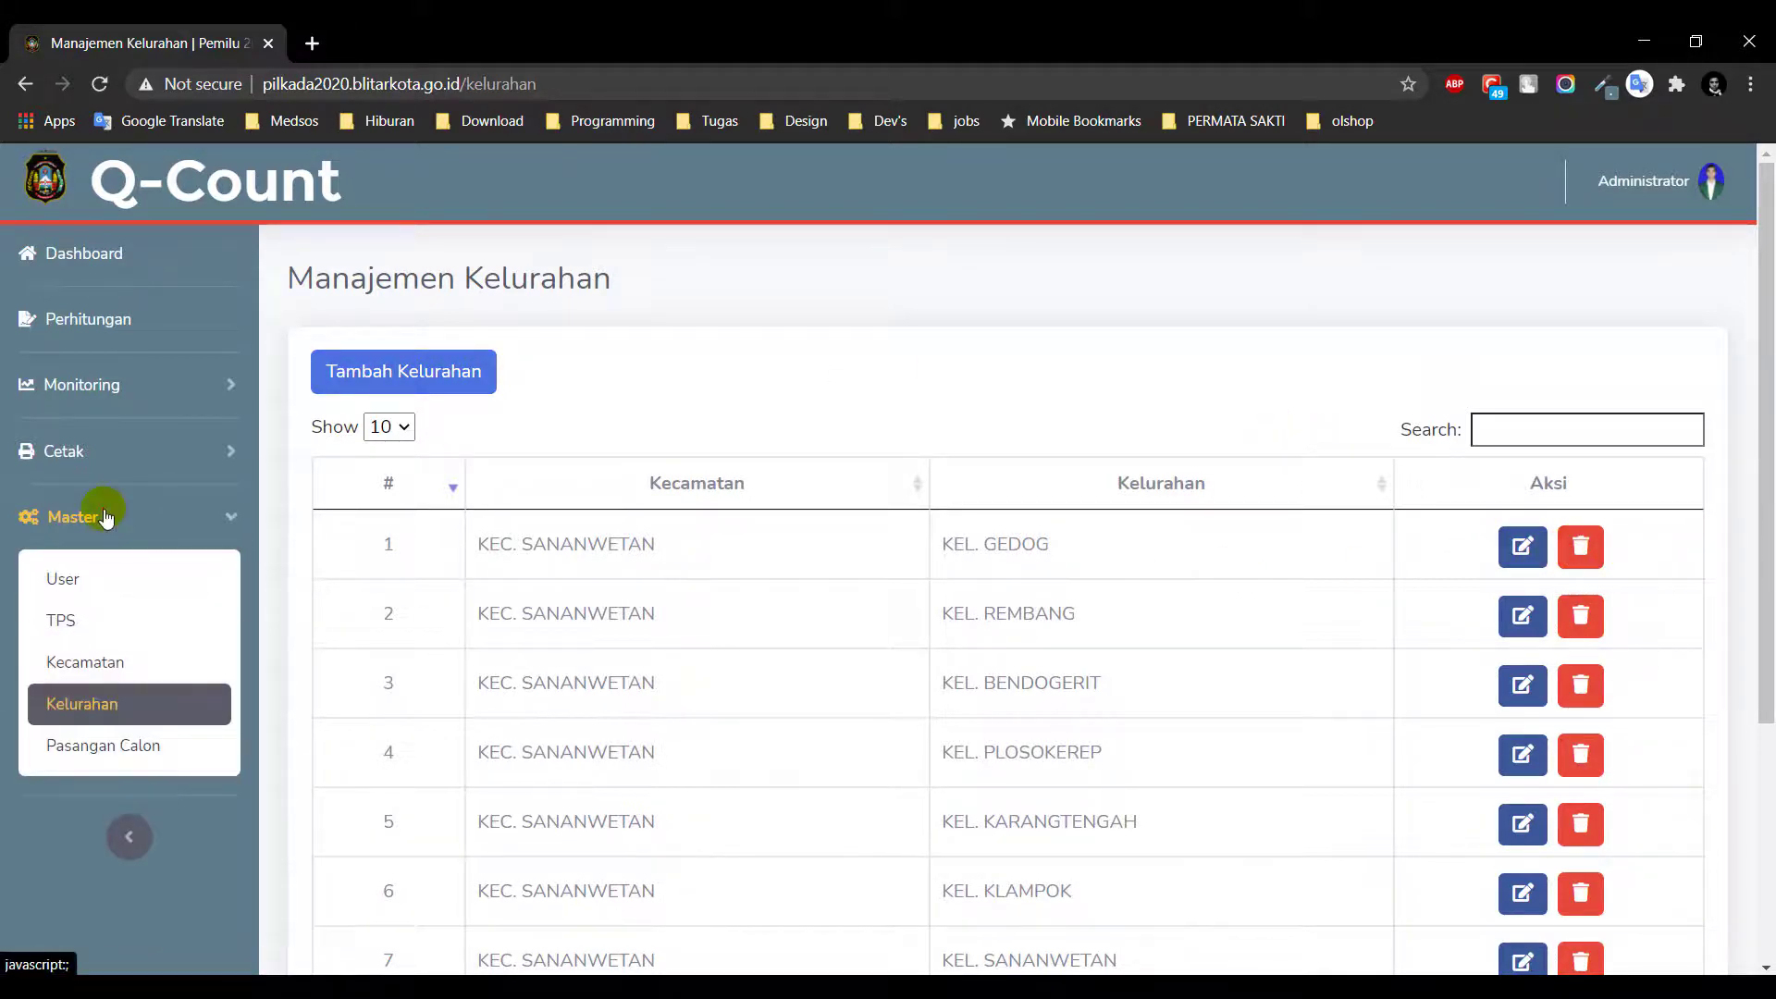
{"action": "left_click", "coordinate": [155, 751]}
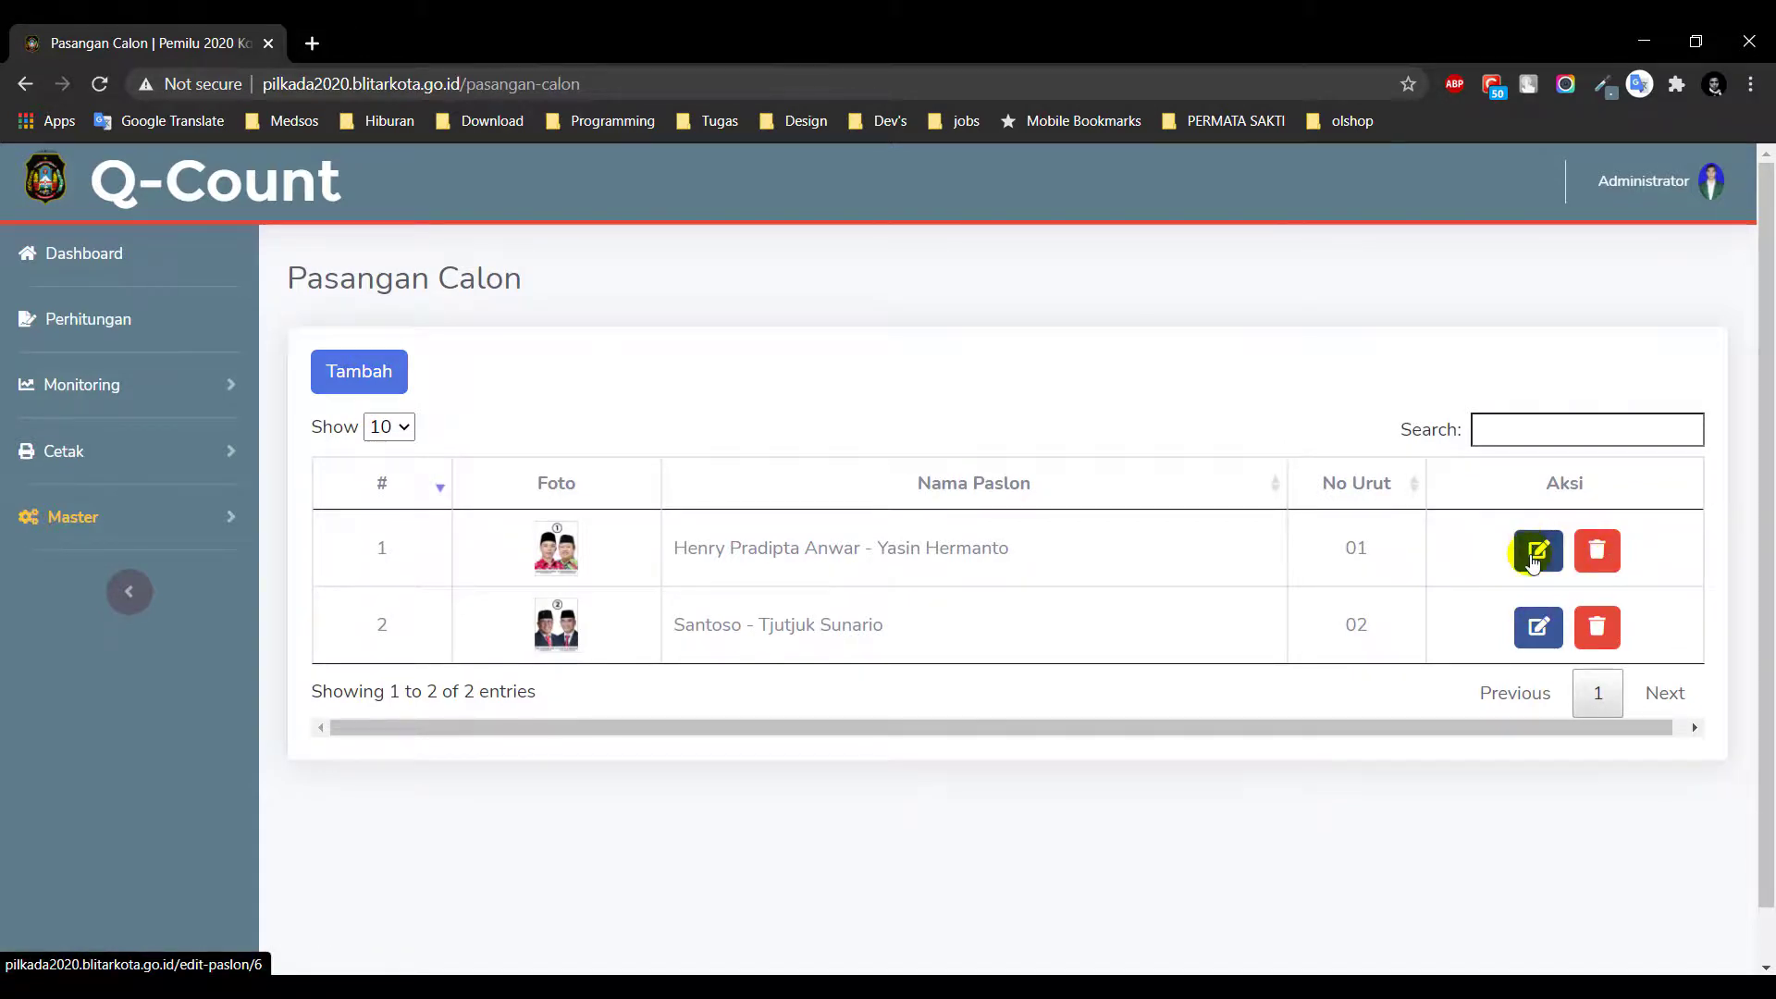
Pick darker red #BE2F36 as candidate pair 01's Warna Peserta, then leave unsaved for the Dashboard
{"action": "left_click", "coordinate": [1533, 559]}
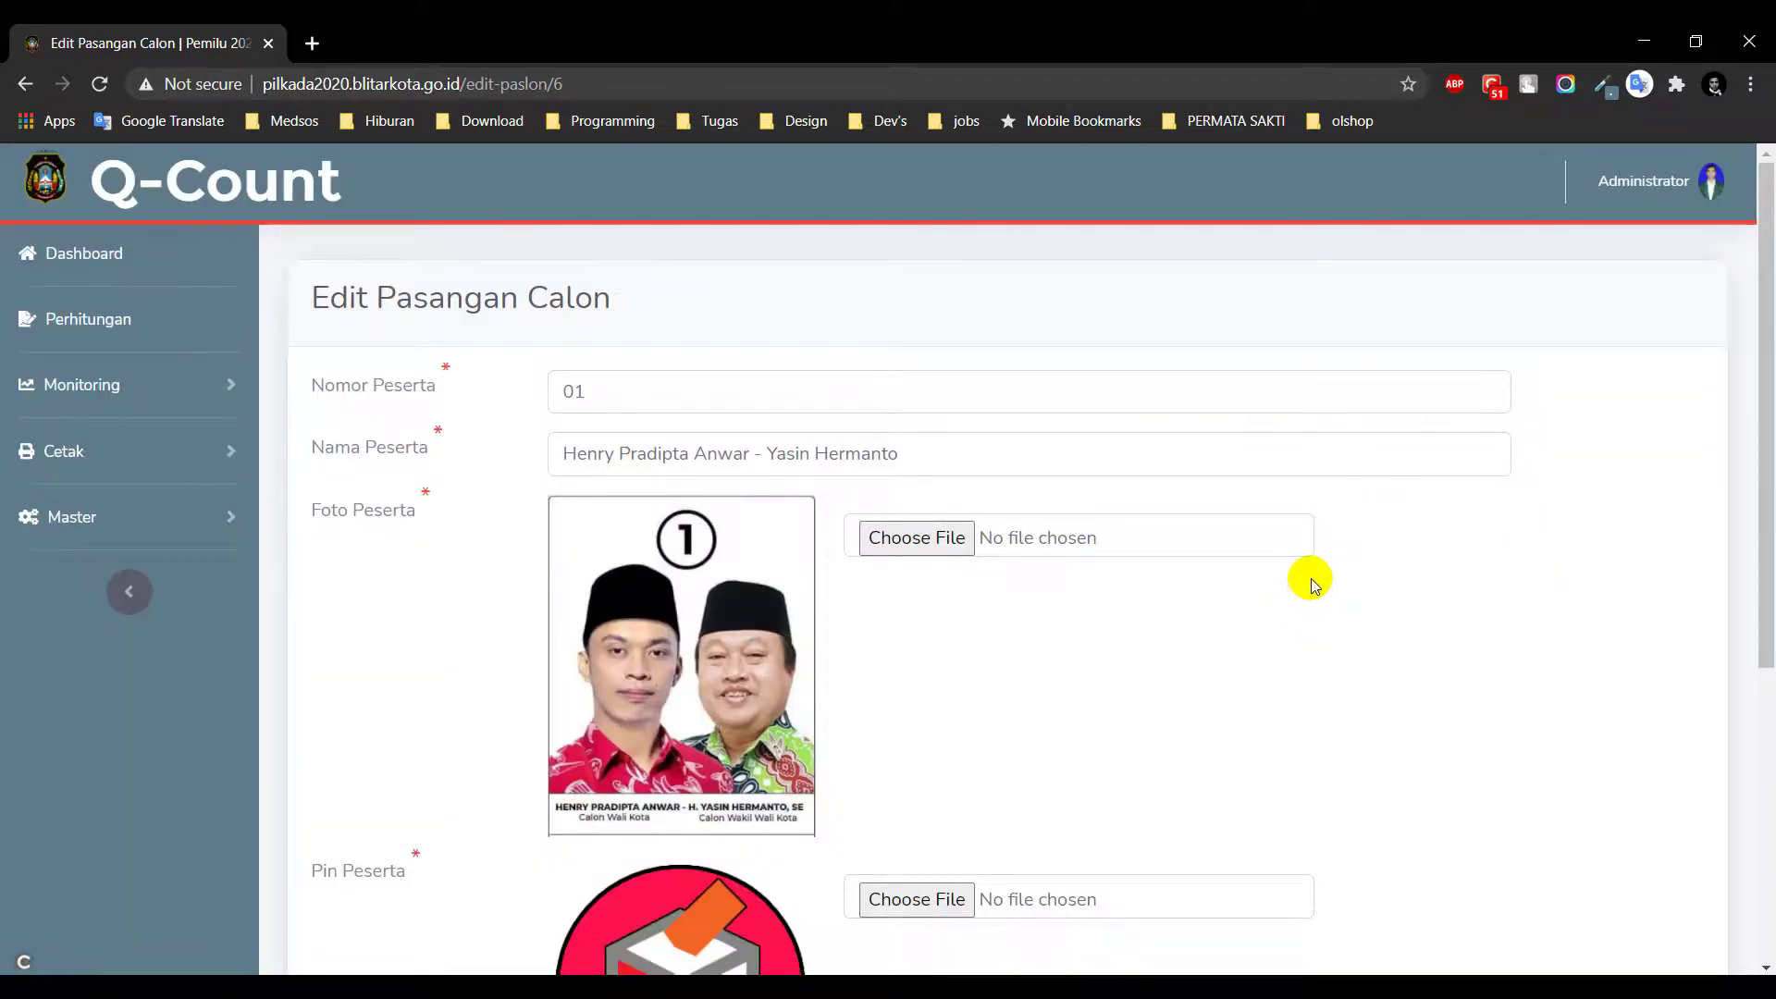
{"action": "scroll", "coordinate": [1311, 579], "scroll_direction": "down", "scroll_amount": 5}
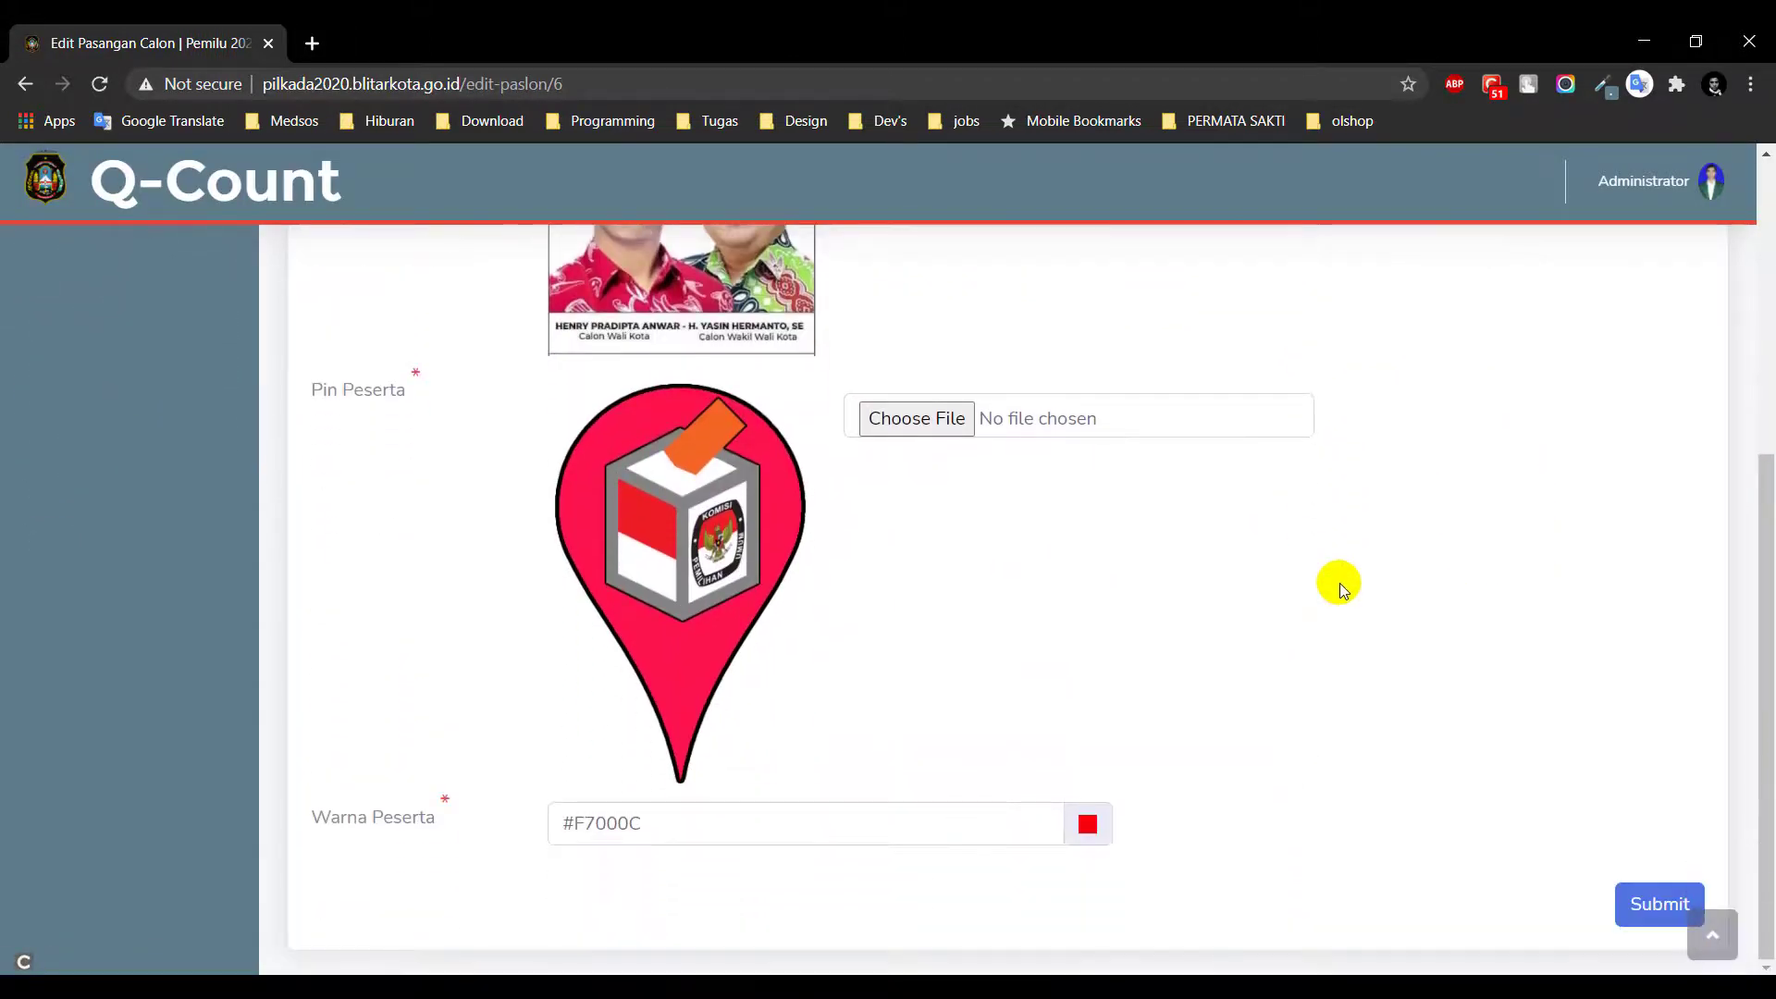
{"action": "scroll", "coordinate": [1339, 583], "scroll_direction": "up", "scroll_amount": 5}
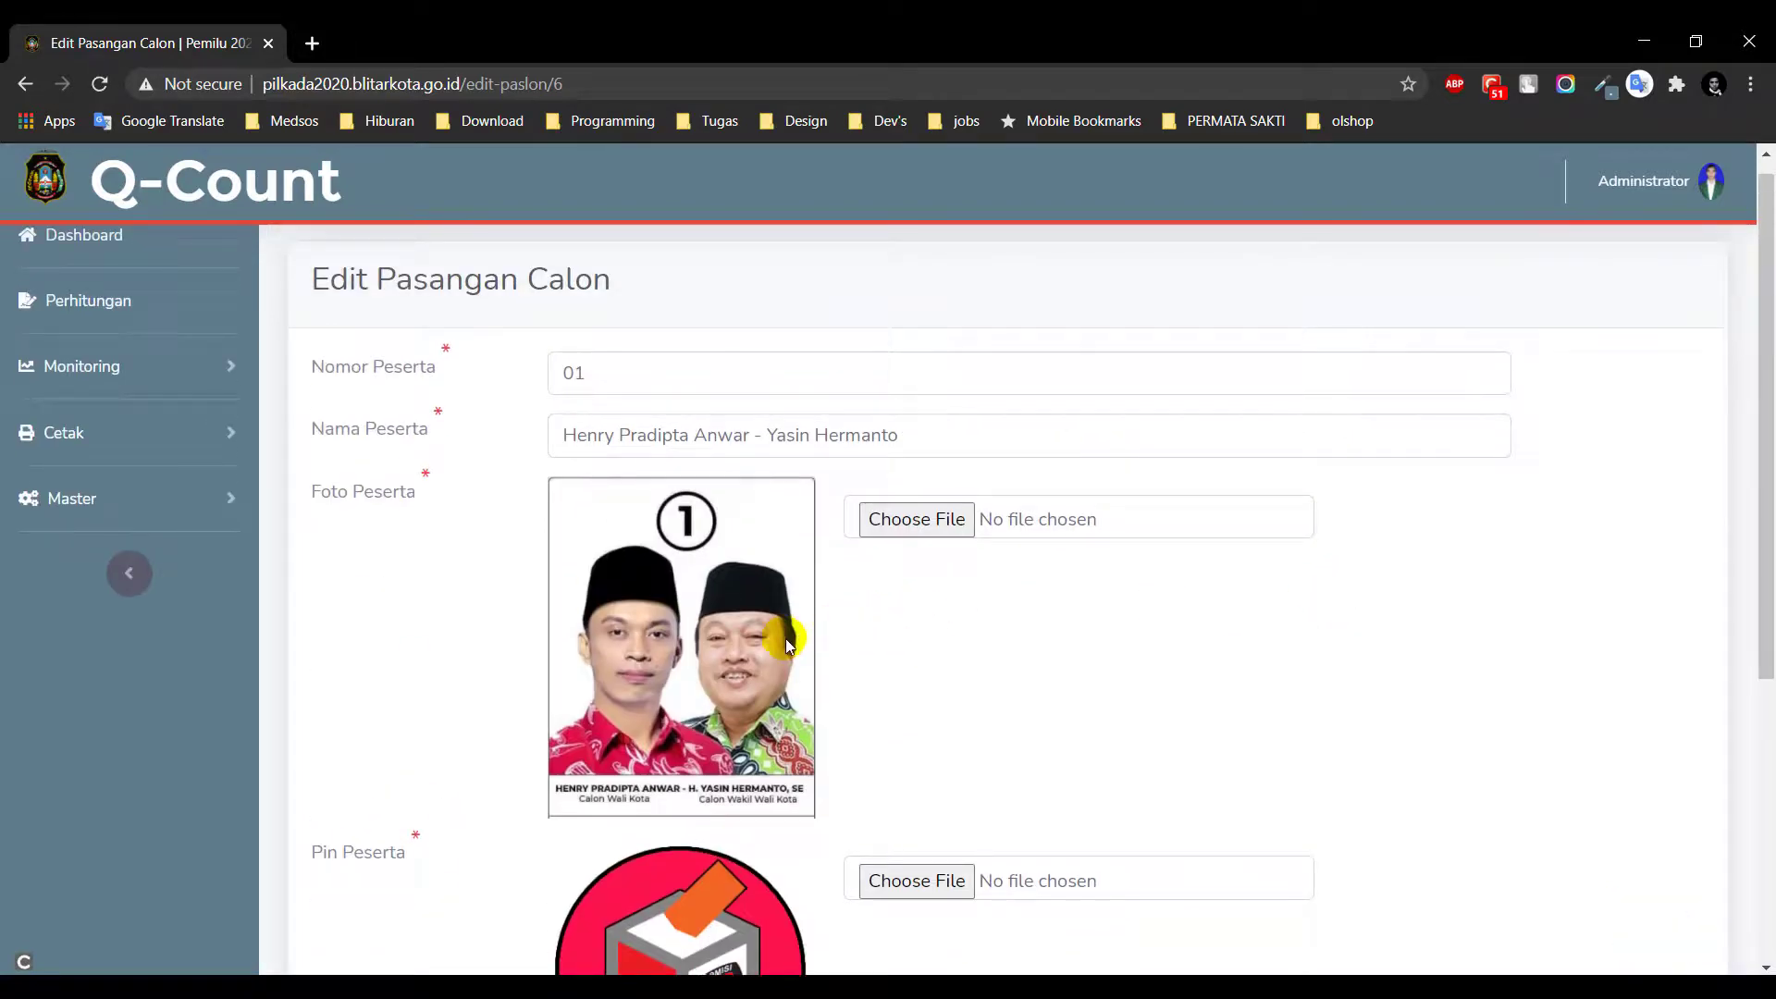
{"action": "scroll", "coordinate": [959, 654], "scroll_direction": "down", "scroll_amount": 5}
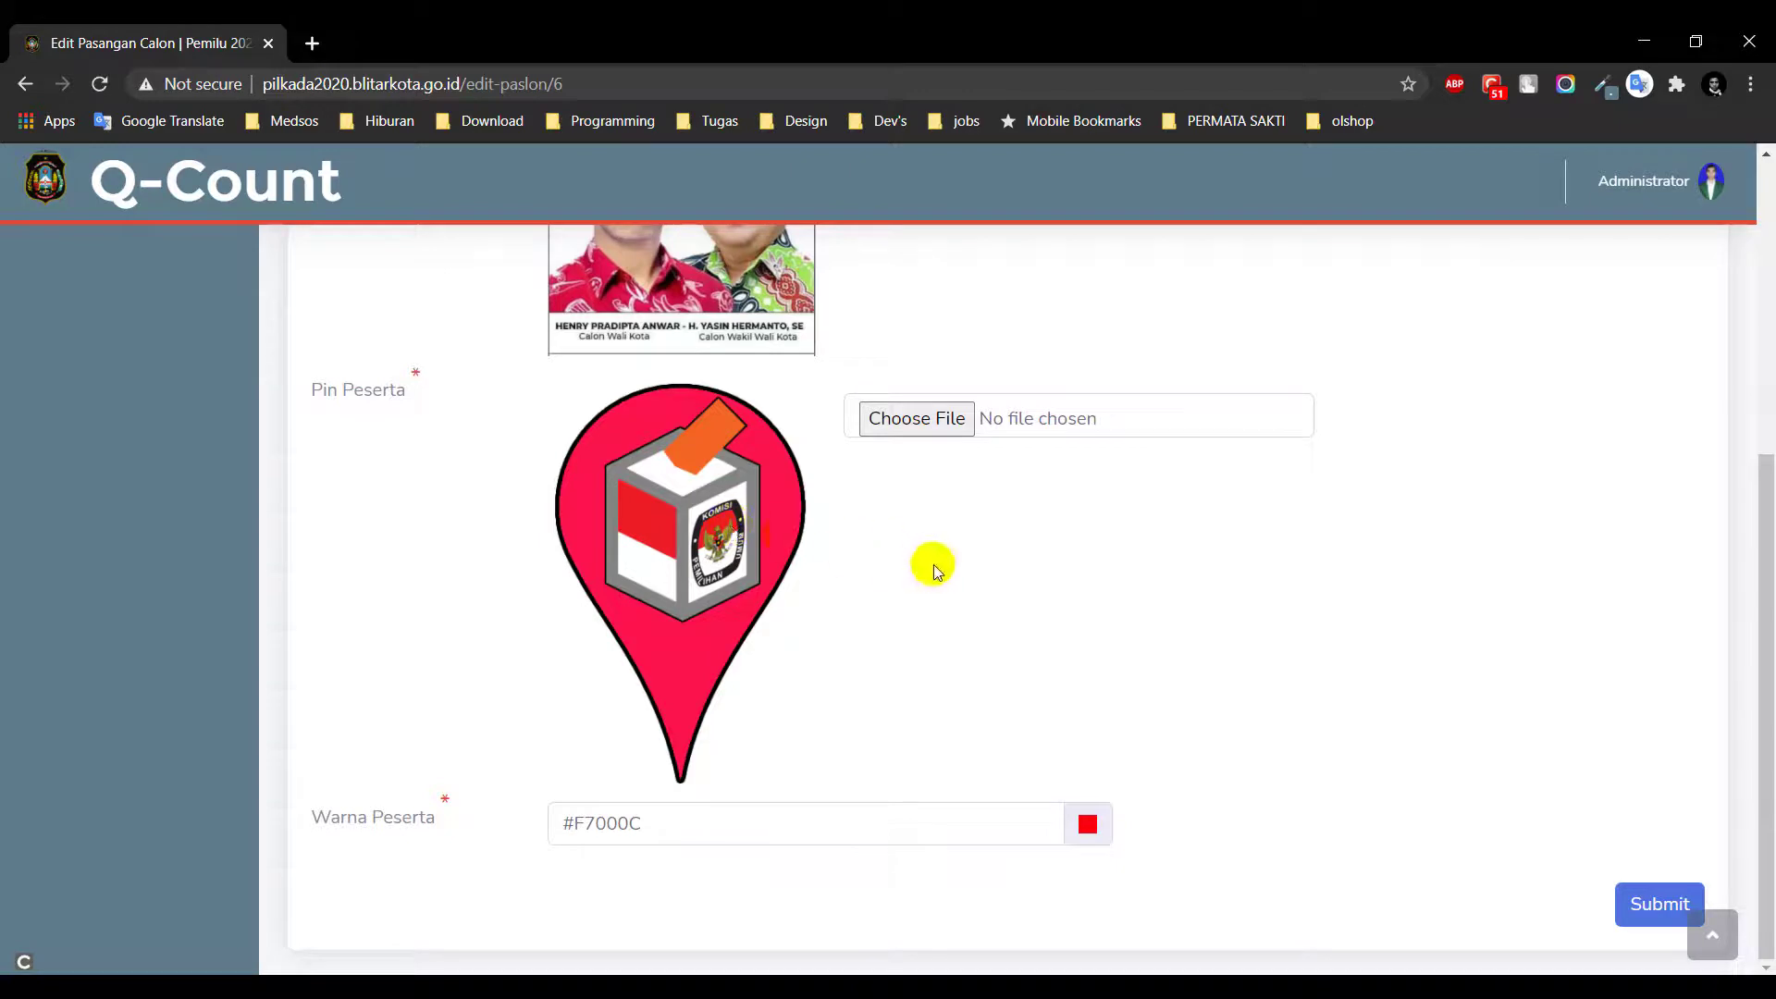
{"action": "left_click", "coordinate": [1087, 825]}
{"action": "left_click_drag", "start_coordinate": [1101, 709], "coordinate": [1113, 644]}
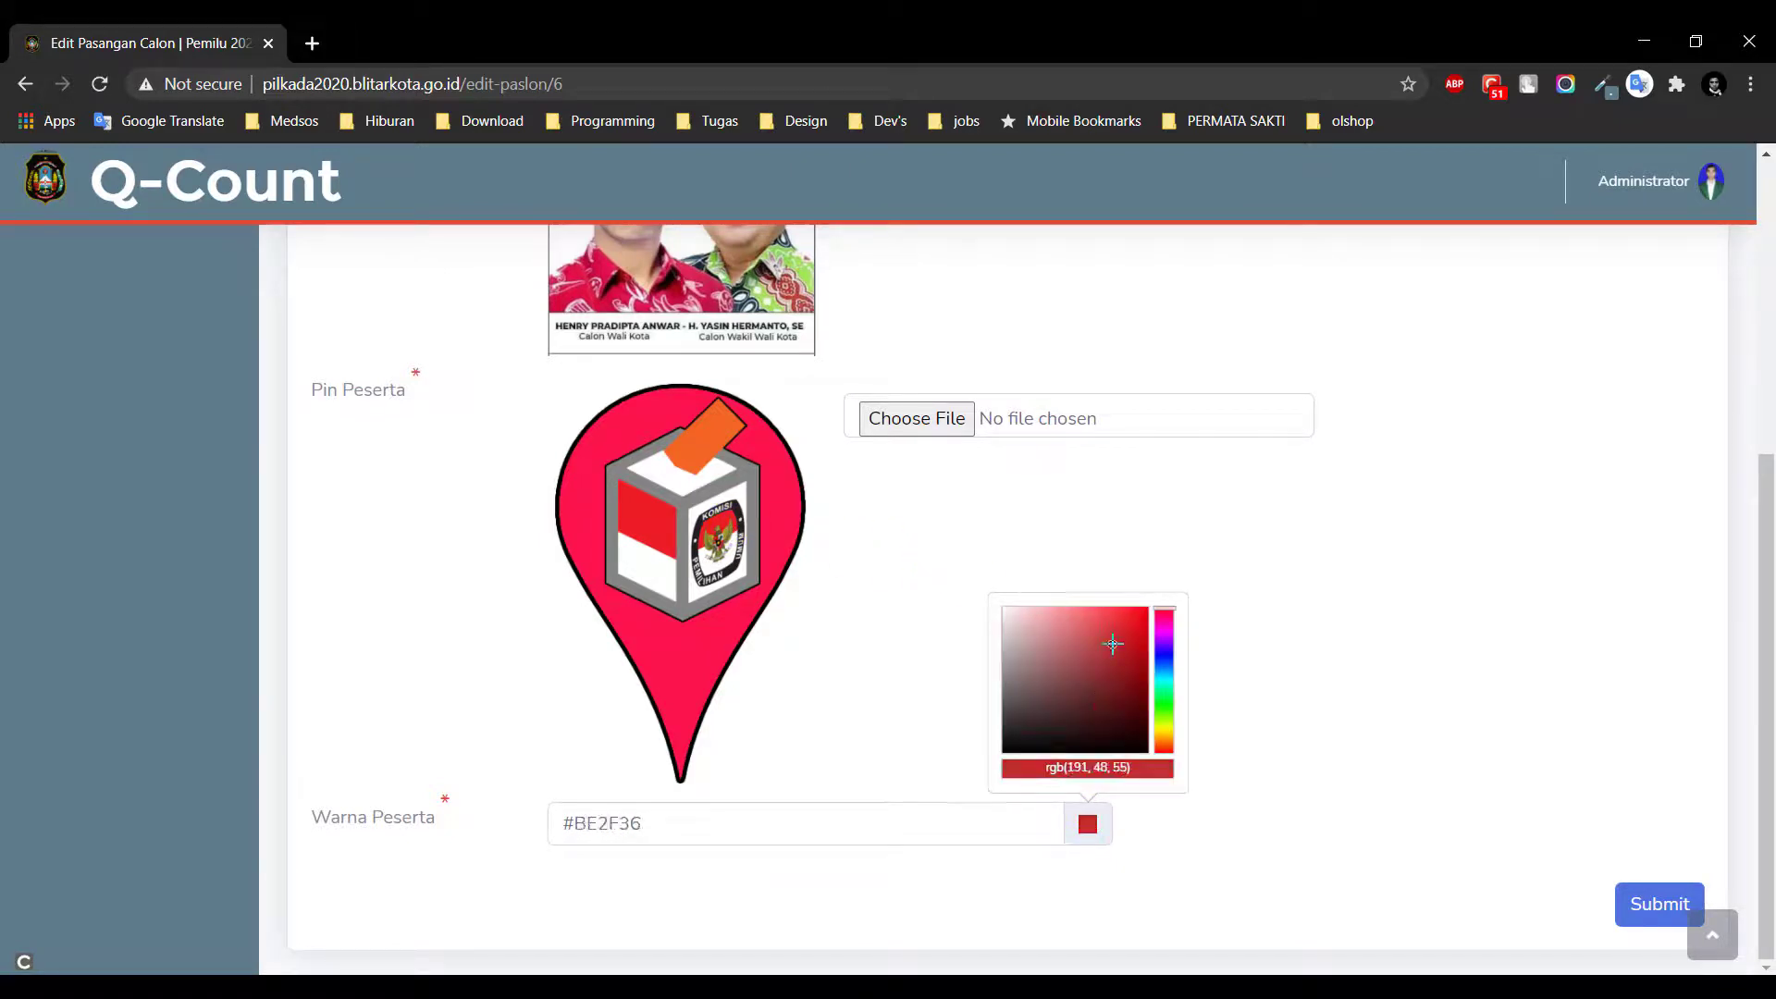
{"action": "scroll", "coordinate": [218, 415], "scroll_direction": "up", "scroll_amount": 5}
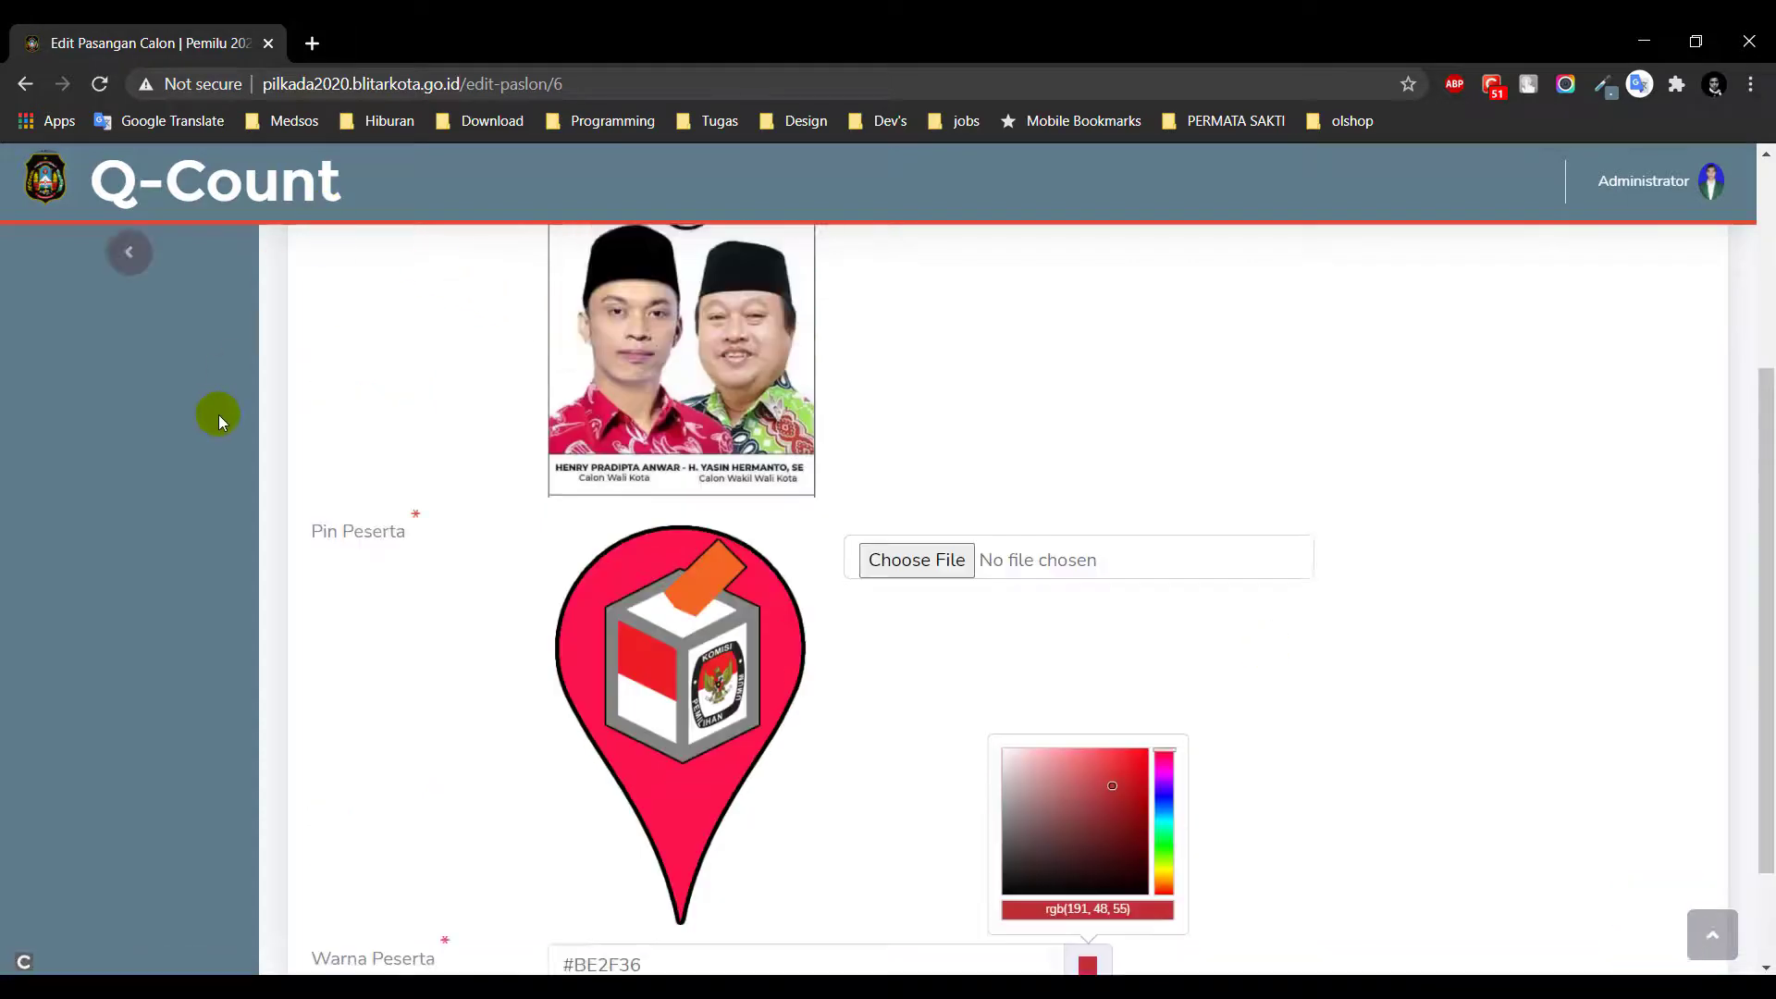
{"action": "left_click", "coordinate": [49, 263]}
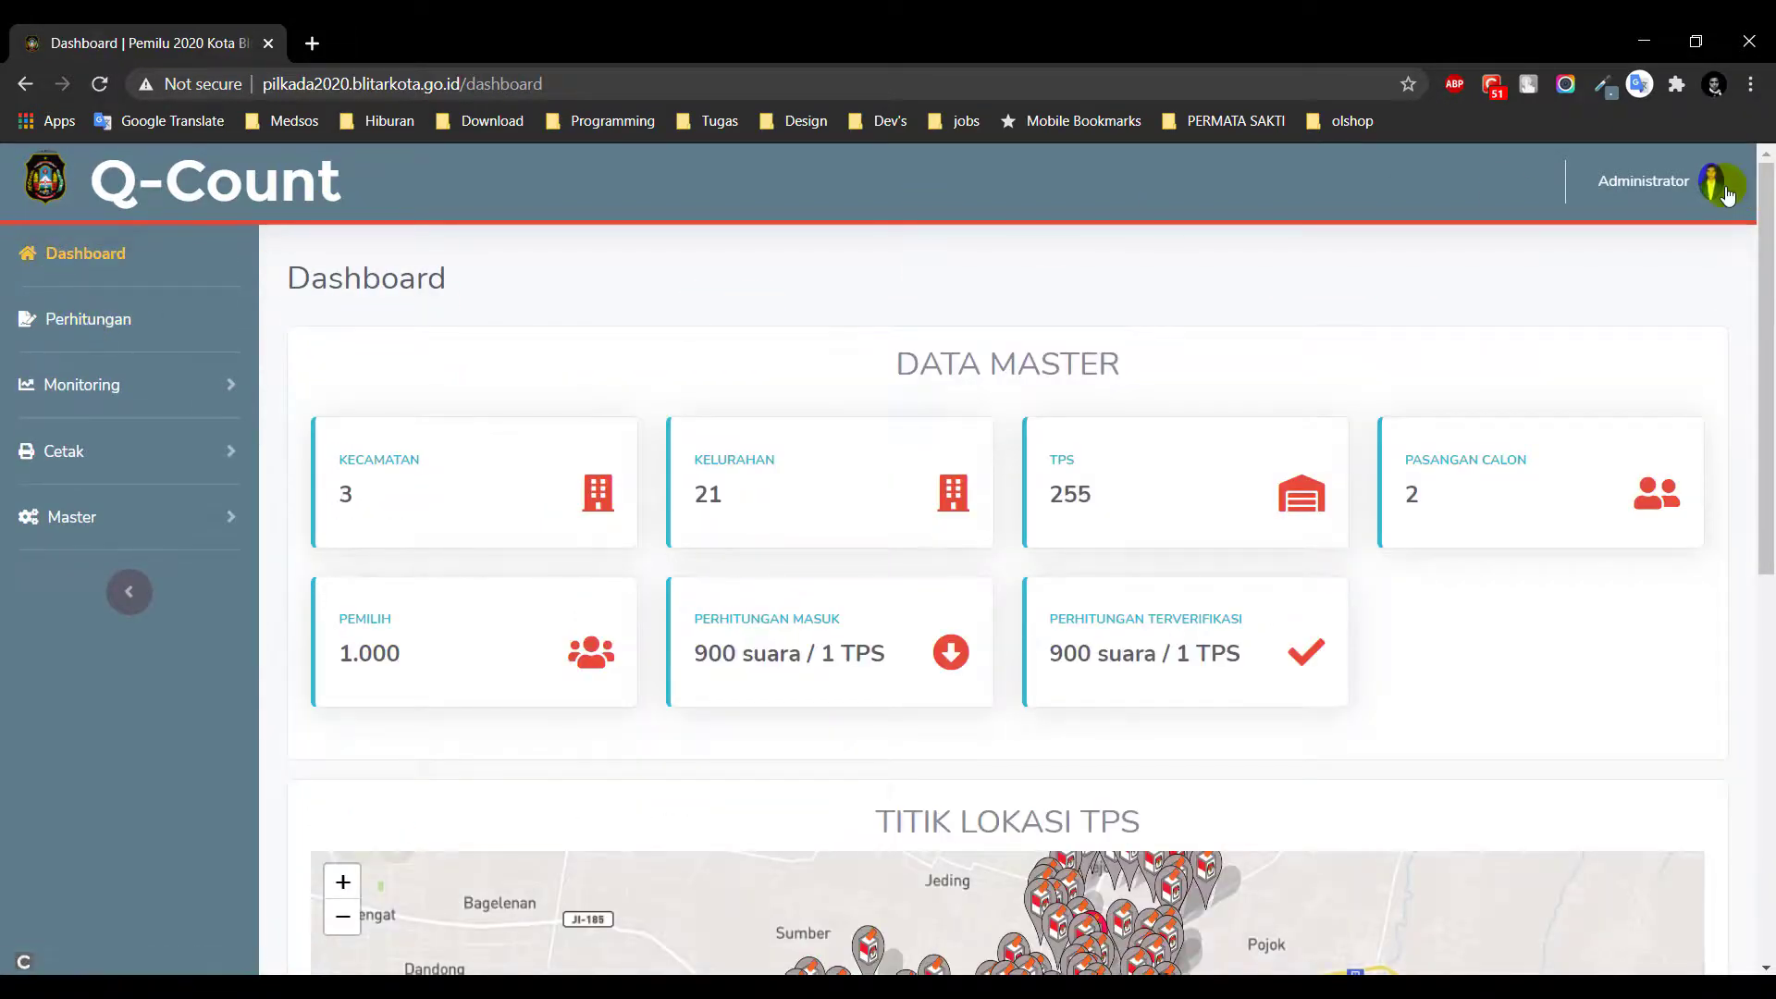
Open Ganti Password from the Administrator menu, cancel with fields blank, and reopen the menu
{"action": "left_click", "coordinate": [1714, 183]}
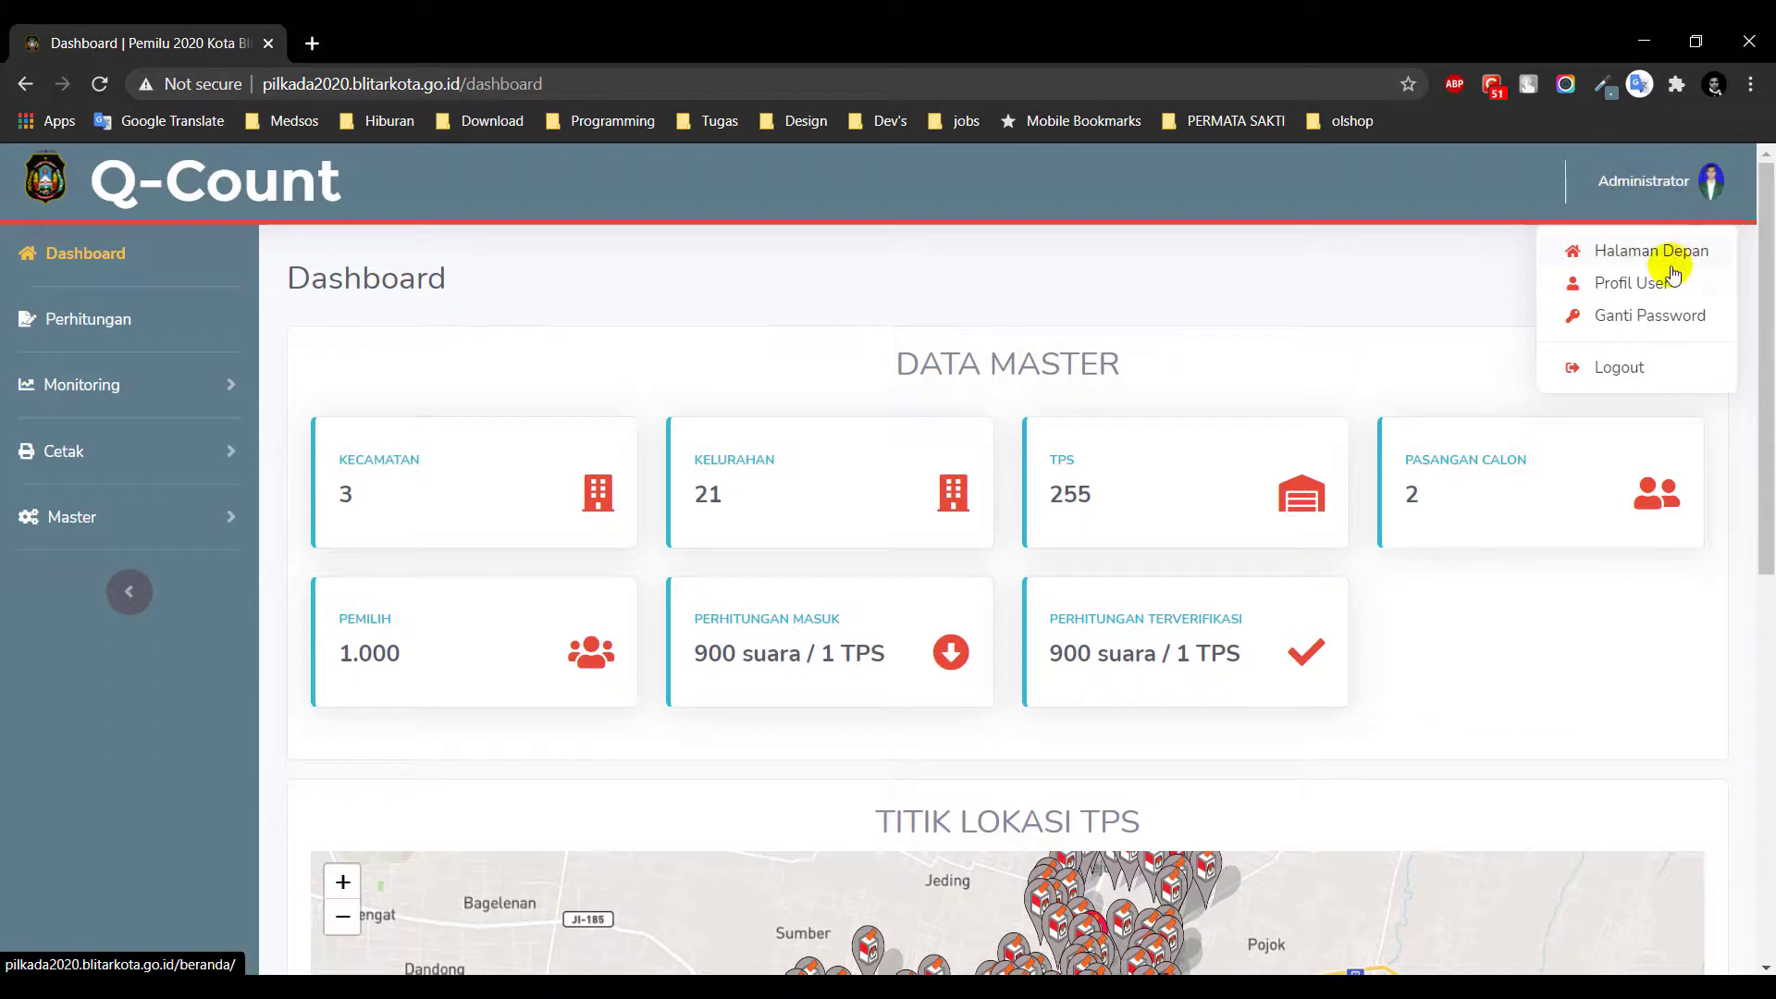
{"action": "left_click", "coordinate": [1660, 316]}
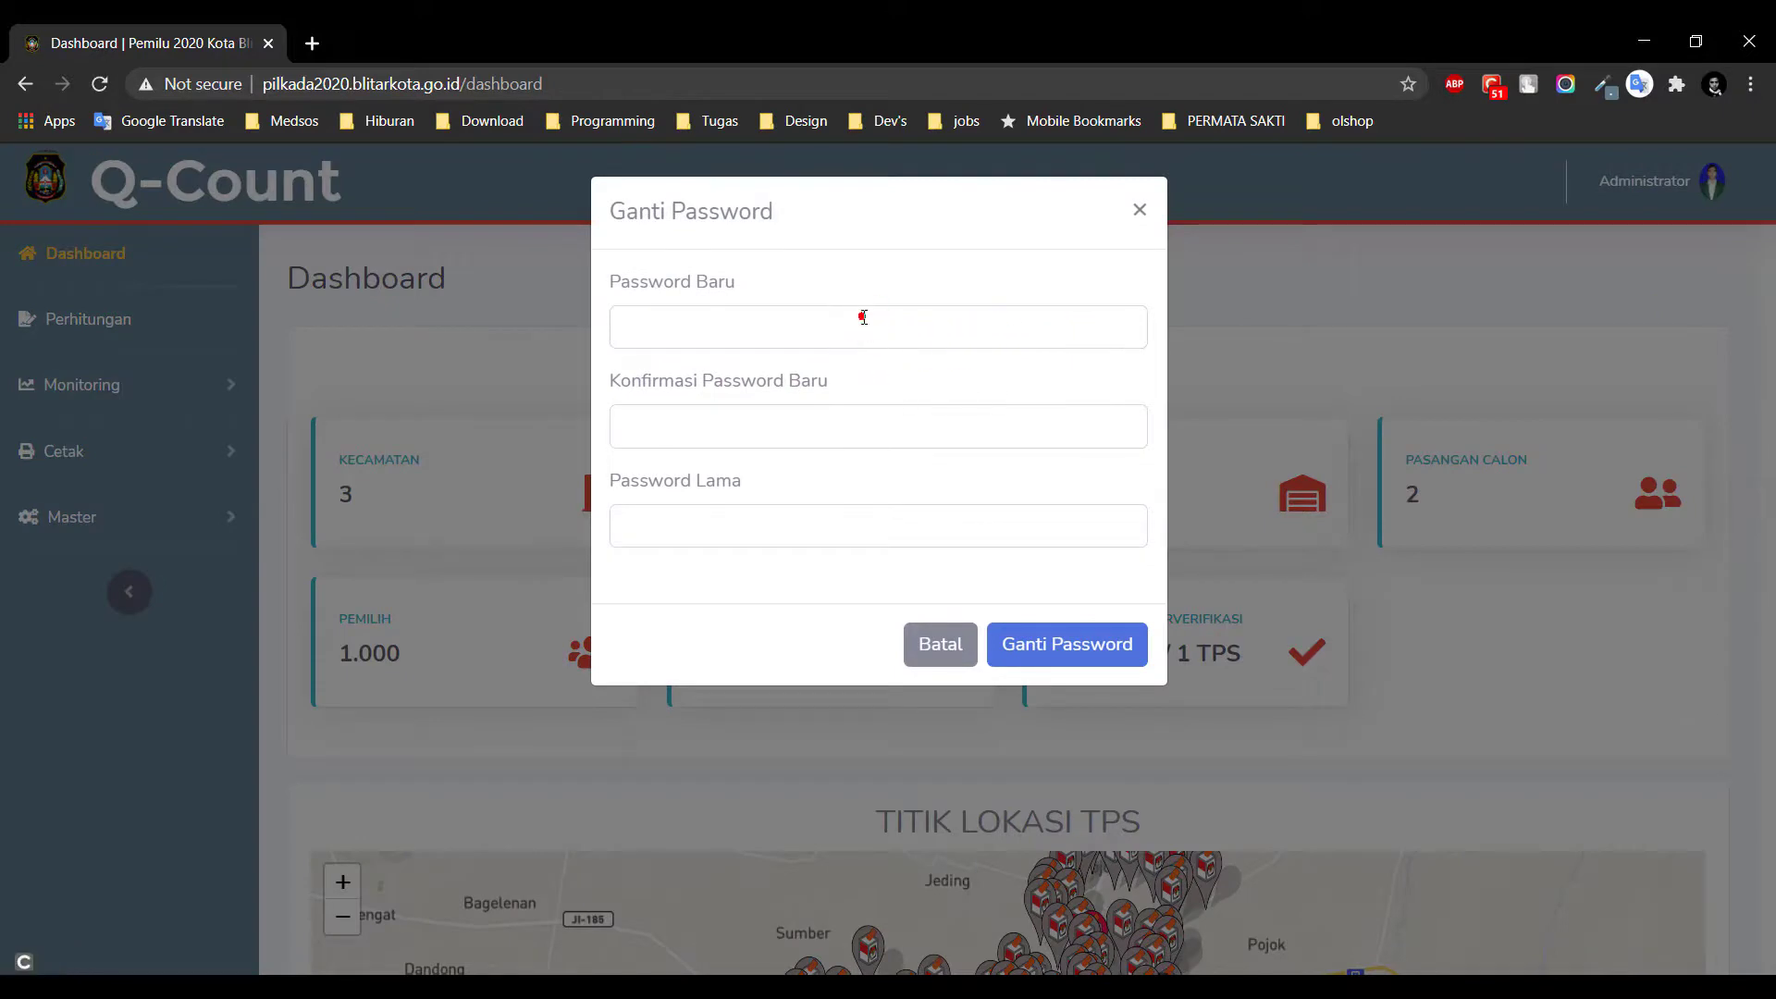
{"action": "left_click", "coordinate": [859, 426]}
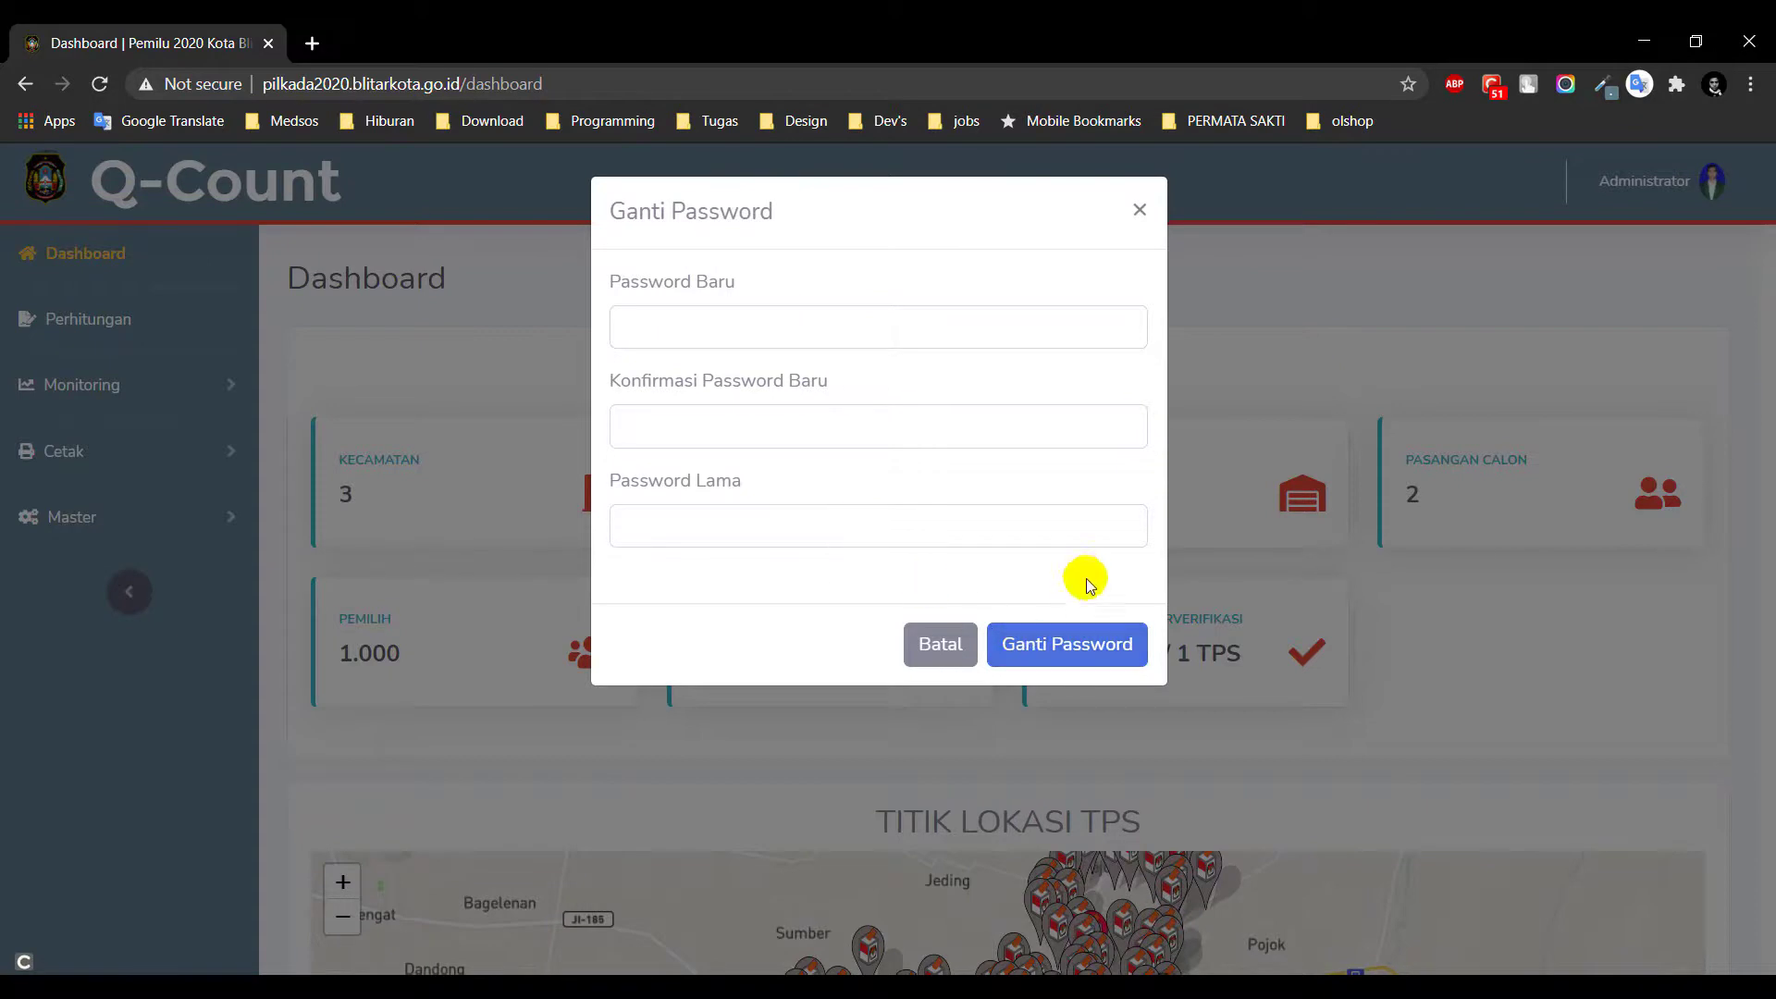
{"action": "left_click", "coordinate": [1378, 253]}
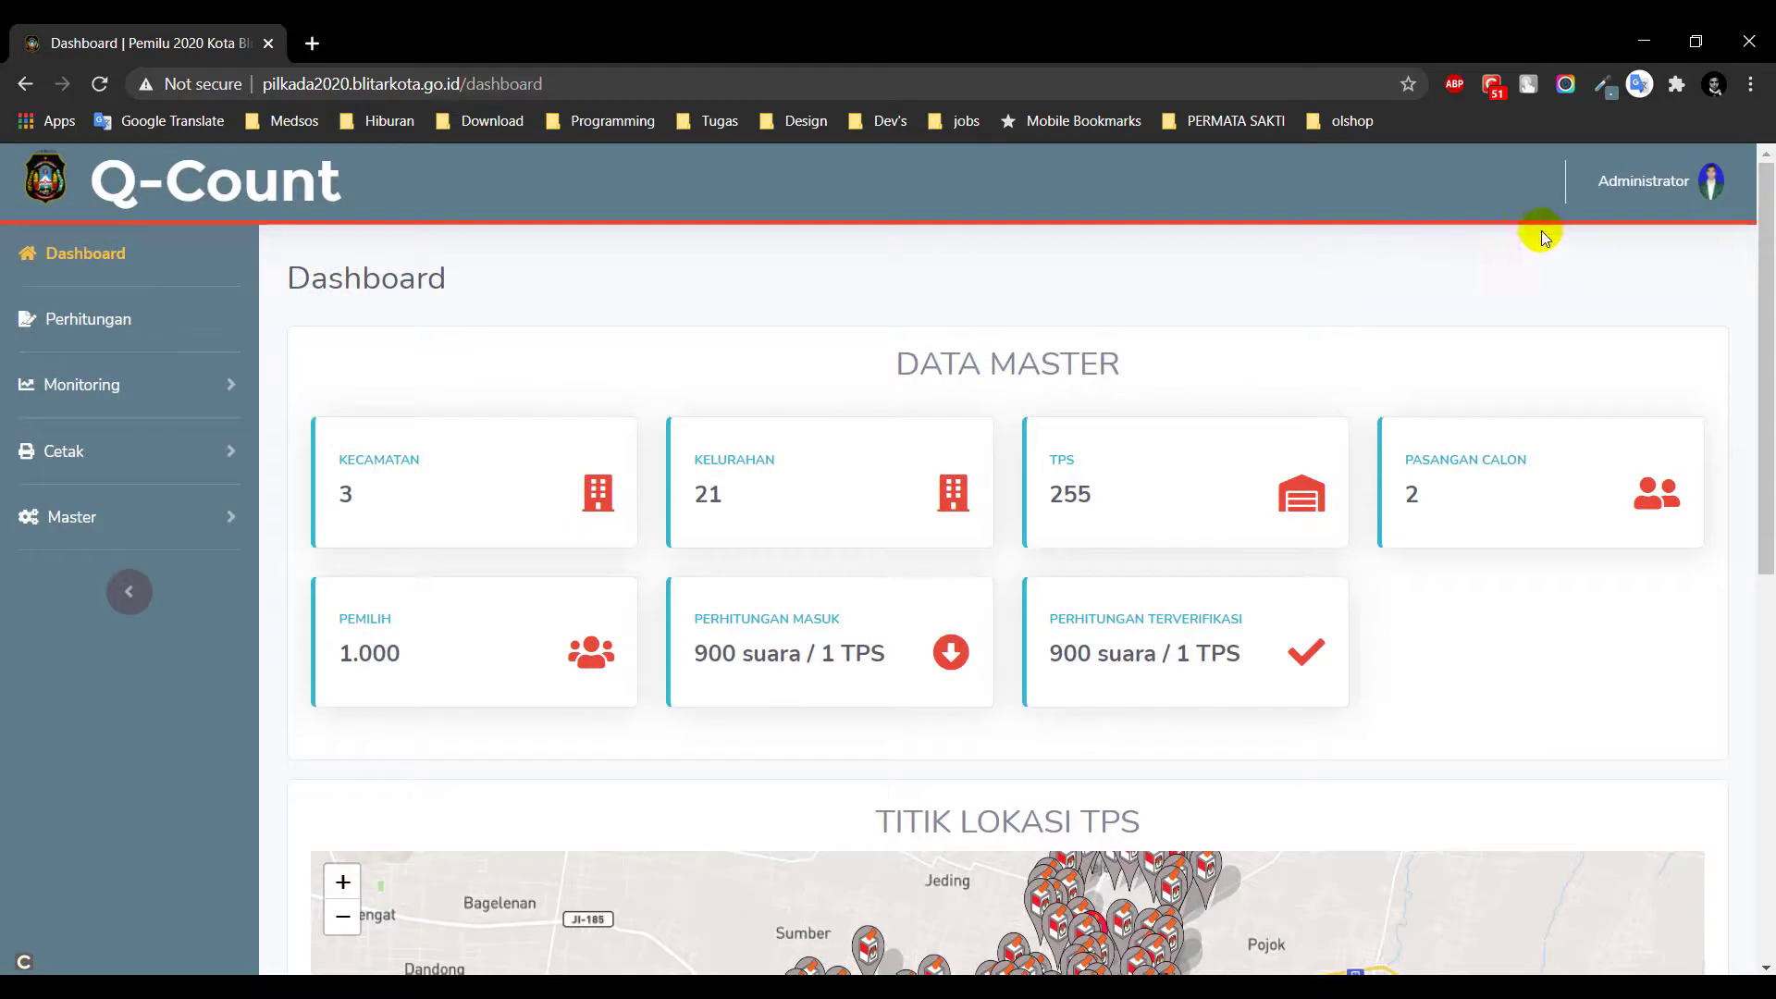
{"action": "left_click", "coordinate": [1701, 191]}
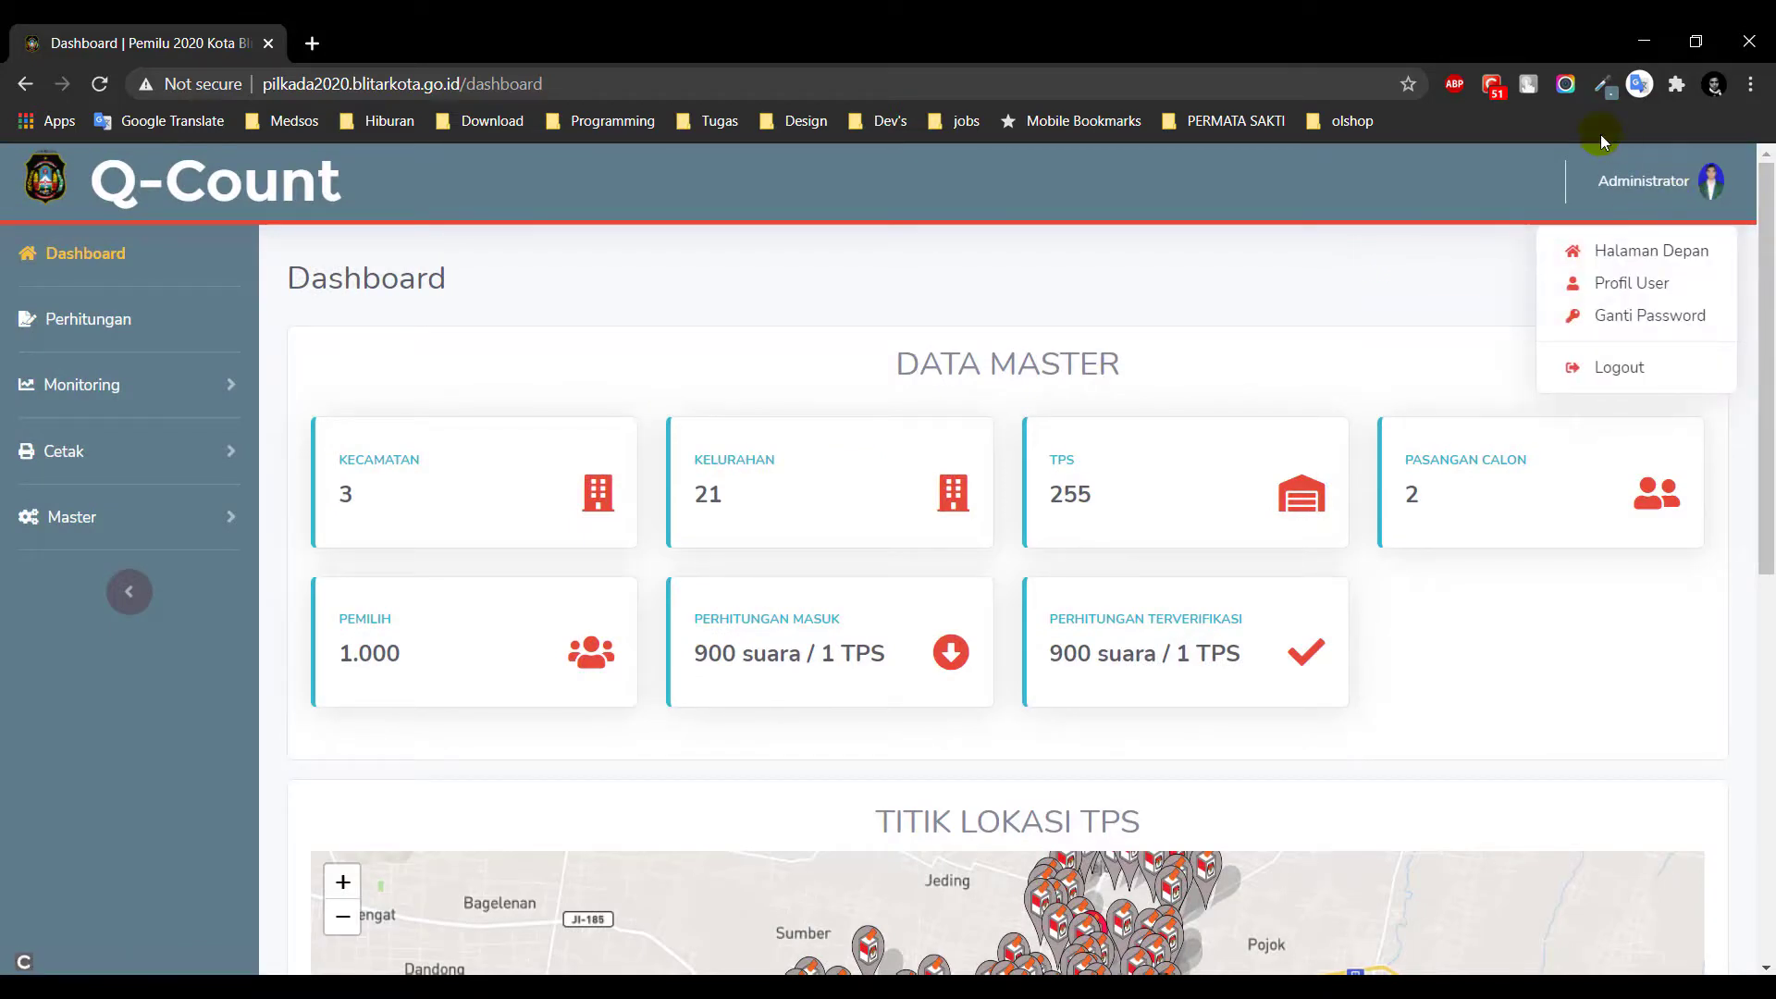
Review the Administrator's Profil page (Role Admin, Wilayah KOTA BLITAR), then log out
{"action": "left_click", "coordinate": [1638, 283]}
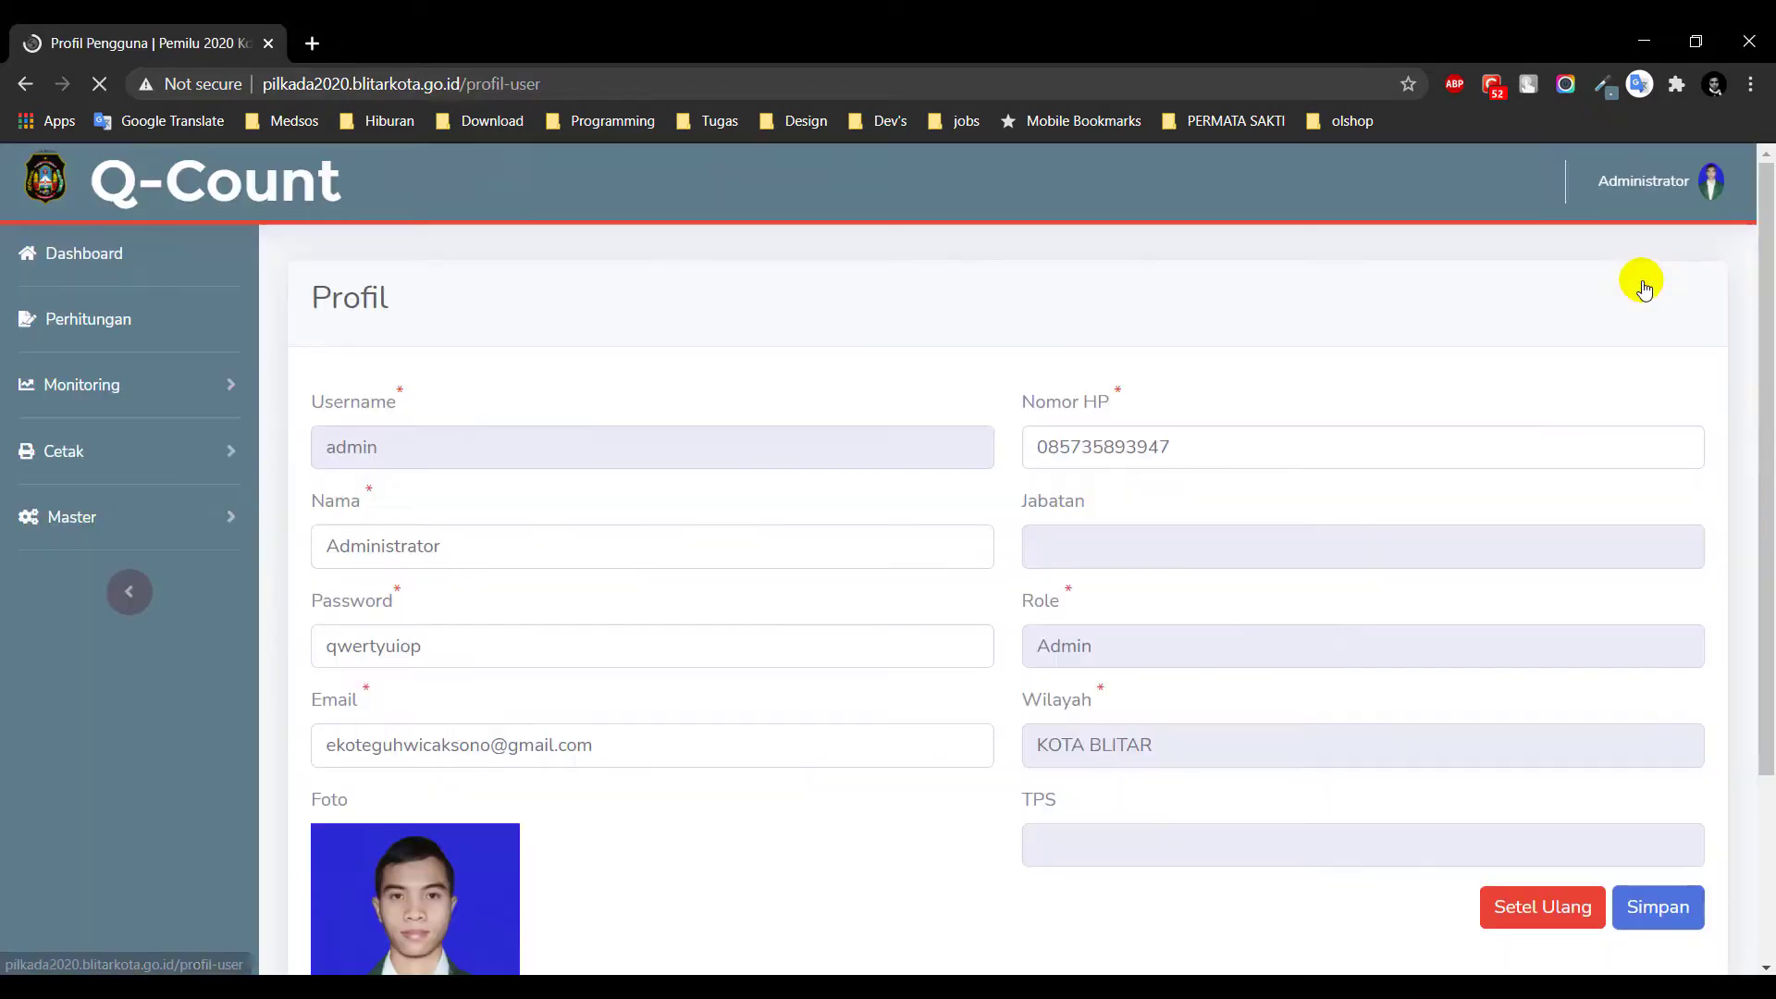
{"action": "scroll", "coordinate": [1643, 287], "scroll_direction": "down", "scroll_amount": 3}
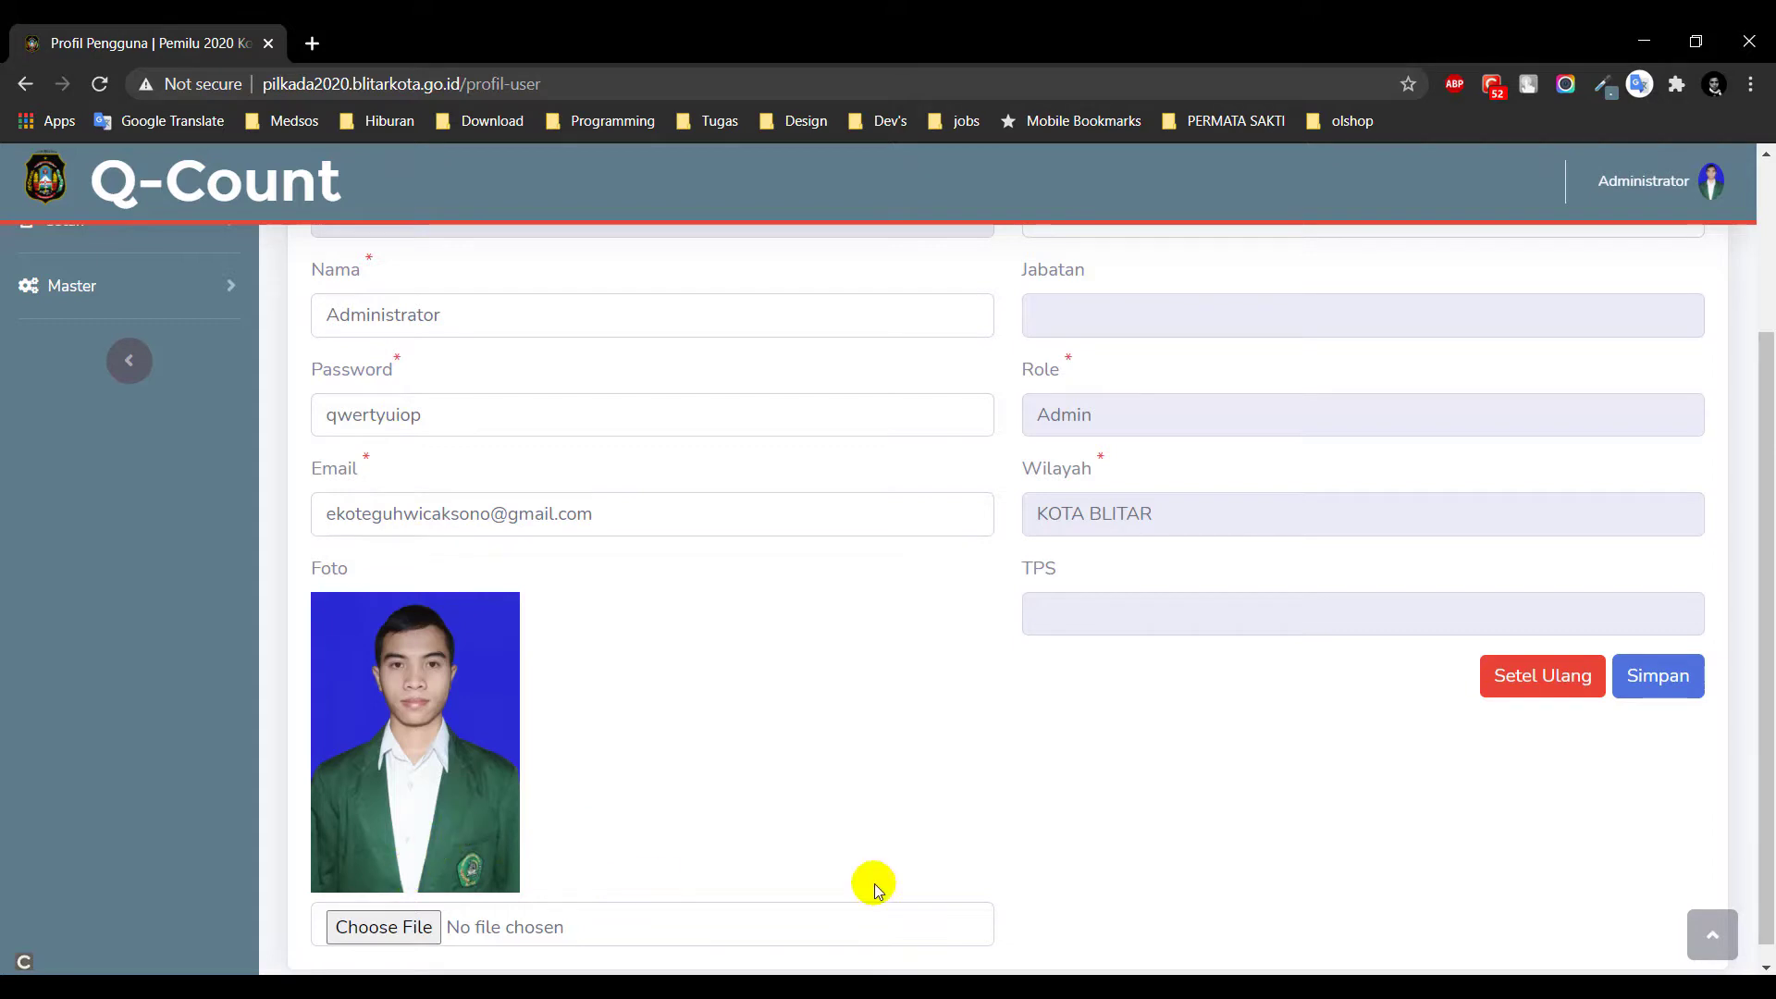
{"action": "scroll", "coordinate": [1202, 851], "scroll_direction": "up", "scroll_amount": 3}
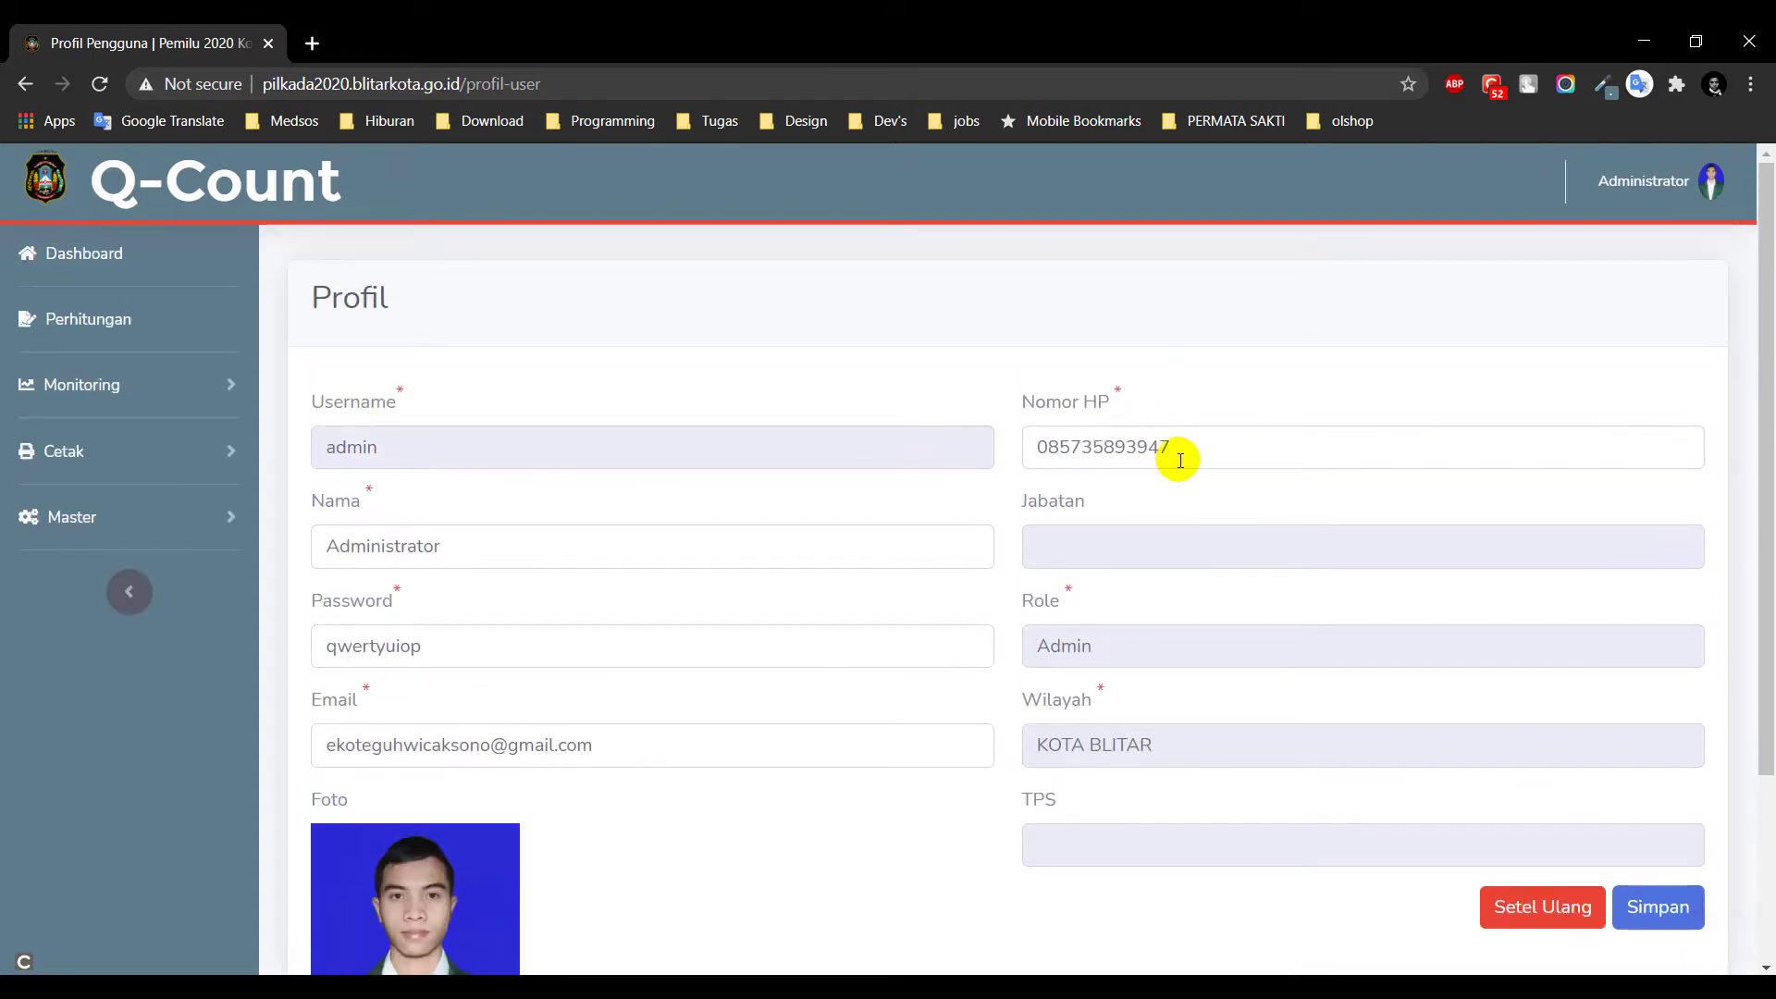
{"action": "scroll", "coordinate": [1637, 476], "scroll_direction": "down", "scroll_amount": 3}
{"action": "scroll", "coordinate": [1638, 476], "scroll_direction": "up", "scroll_amount": 3}
{"action": "left_click", "coordinate": [1691, 185]}
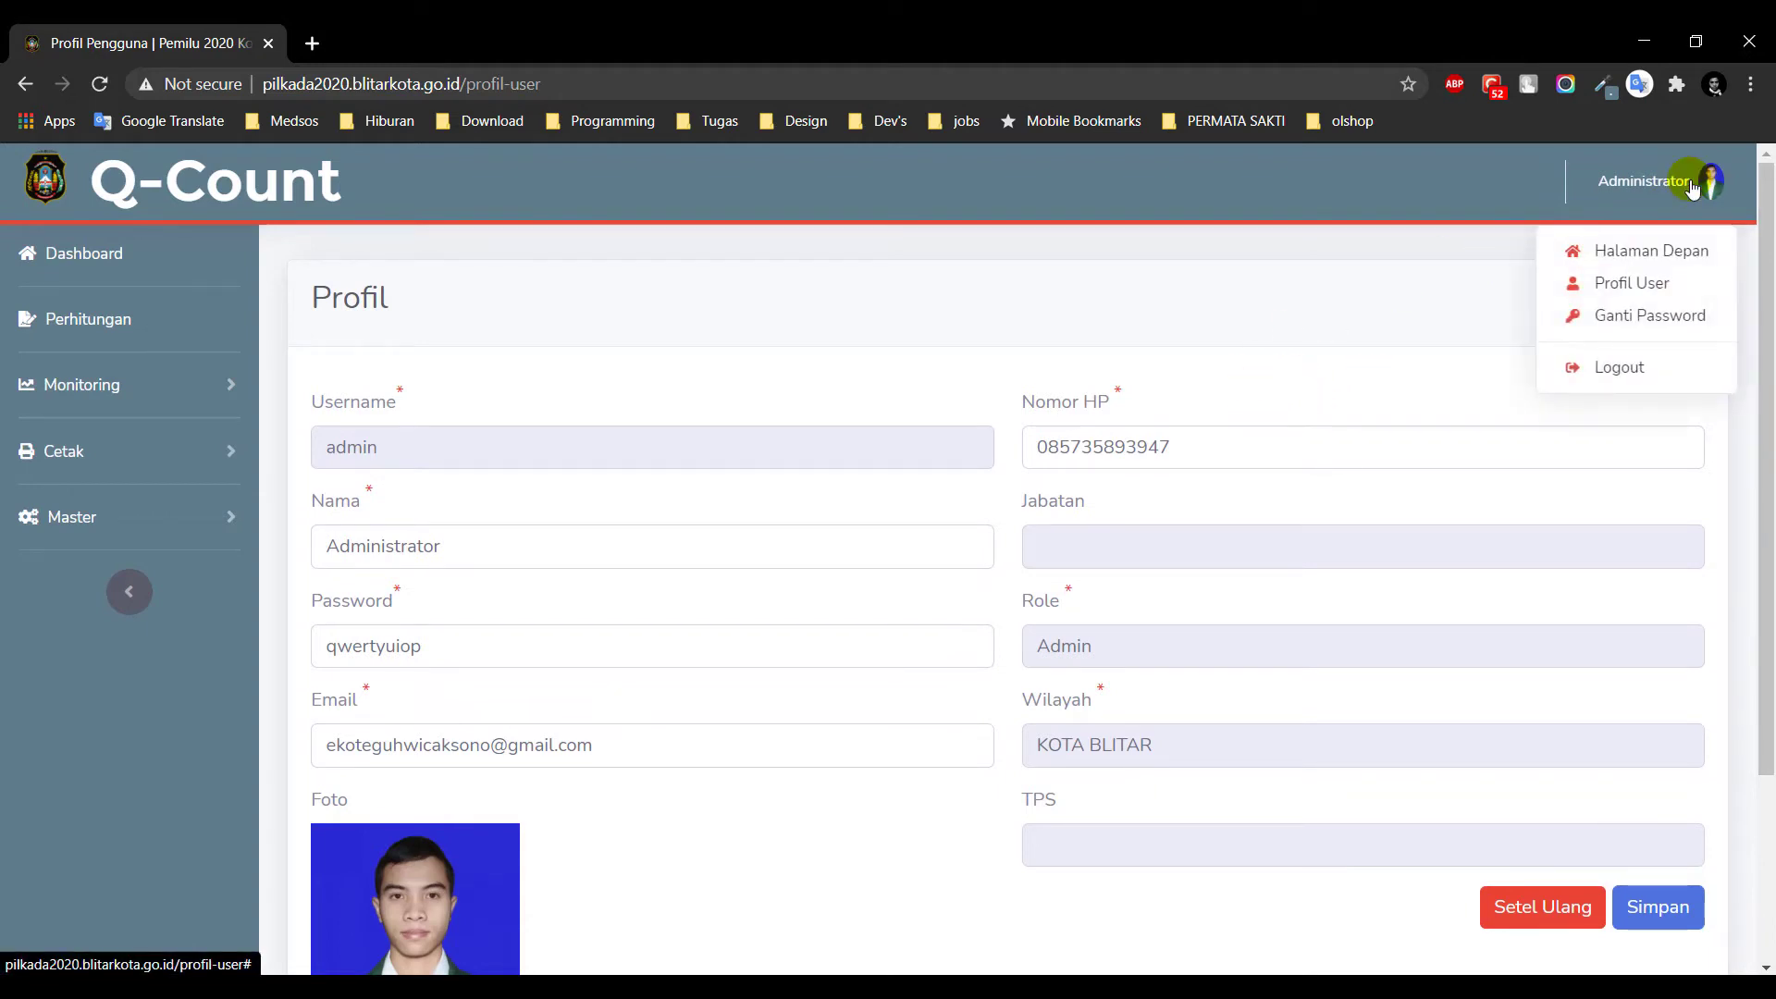
{"action": "left_click", "coordinate": [1620, 368]}
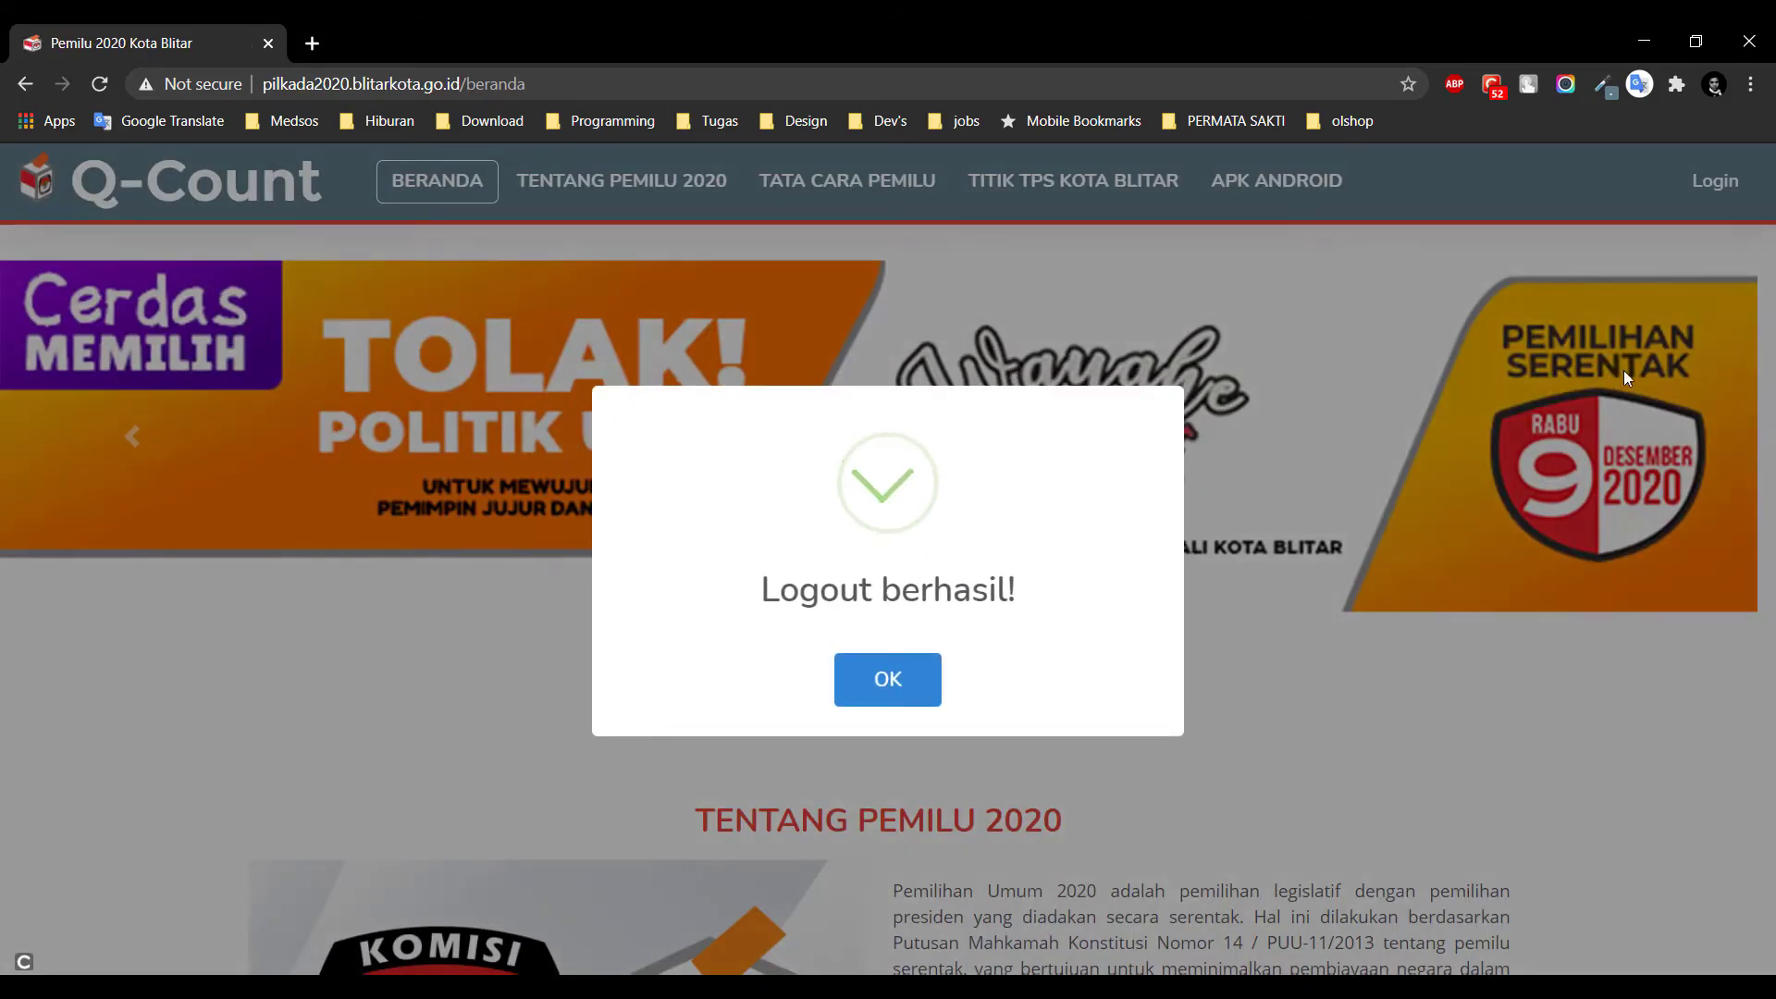